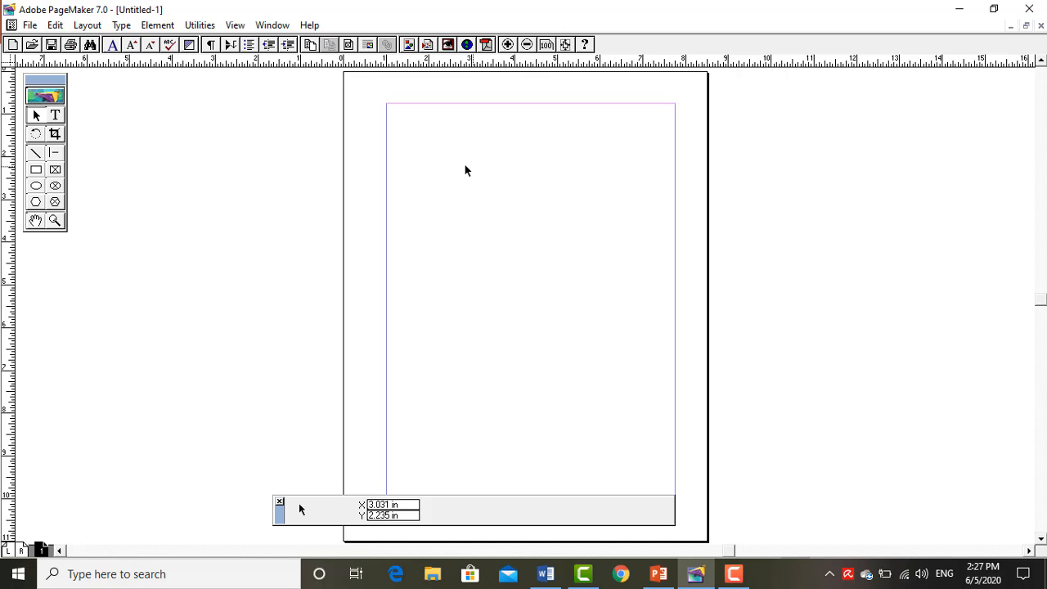
- Display the plug-in Picture palette, reposition it beside the page, and close it after viewing
left_click(271, 25)
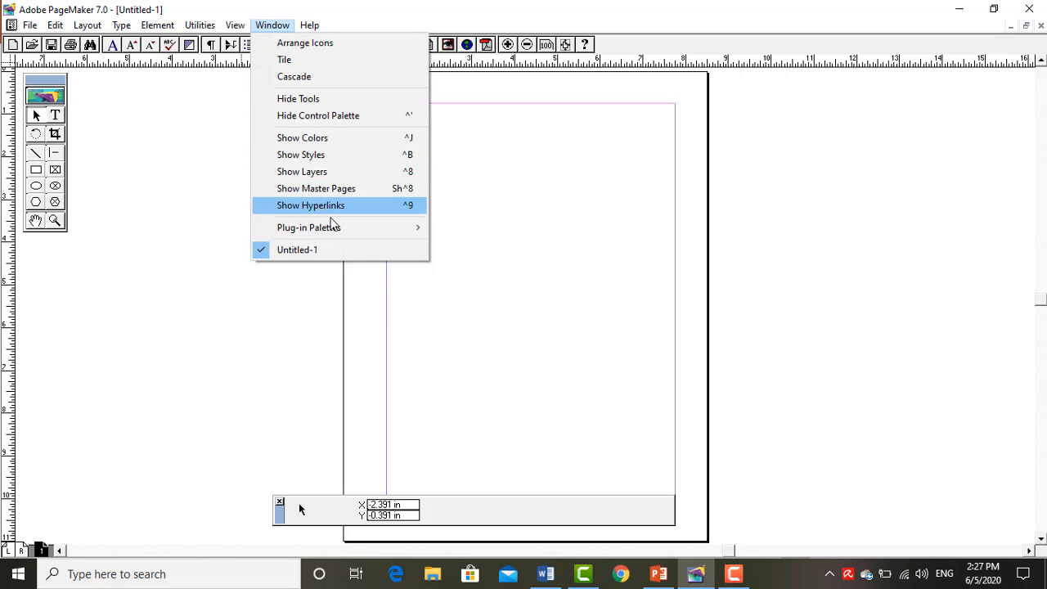
mouse_move(387, 230)
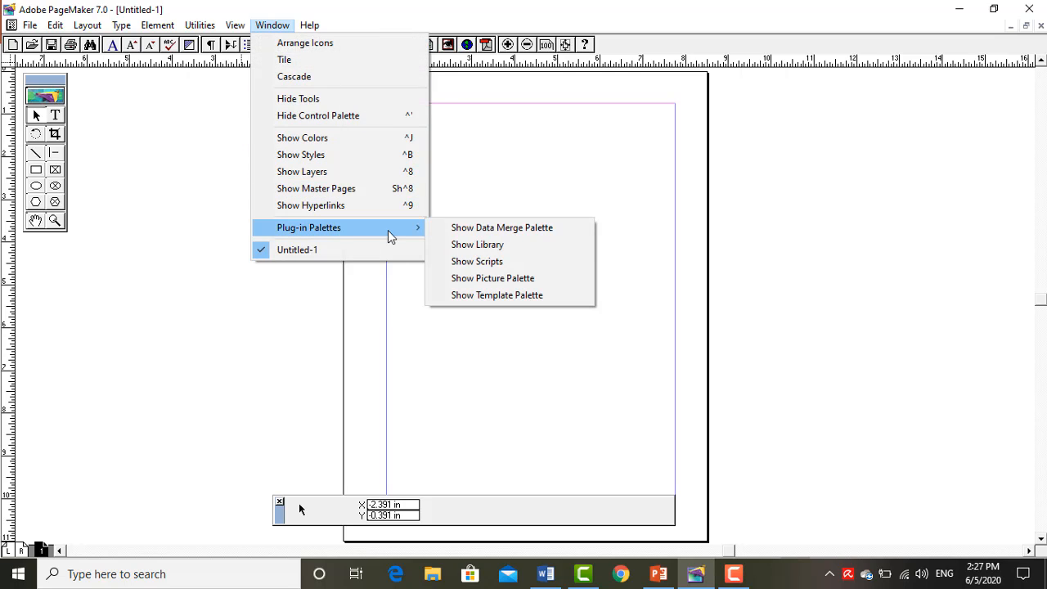
left_click(501, 279)
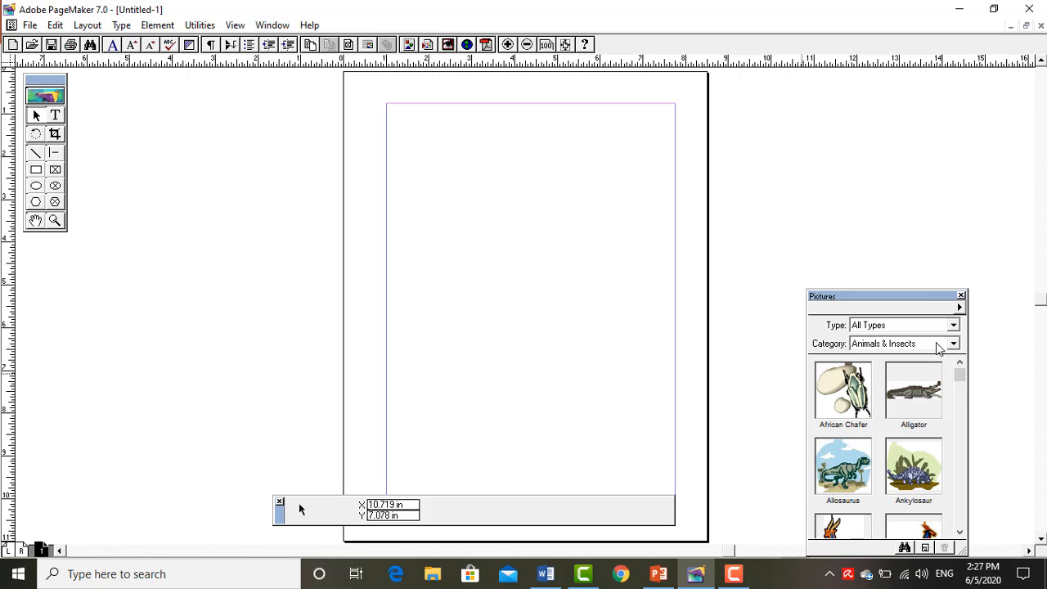
left_click_drag(925, 299, 938, 254)
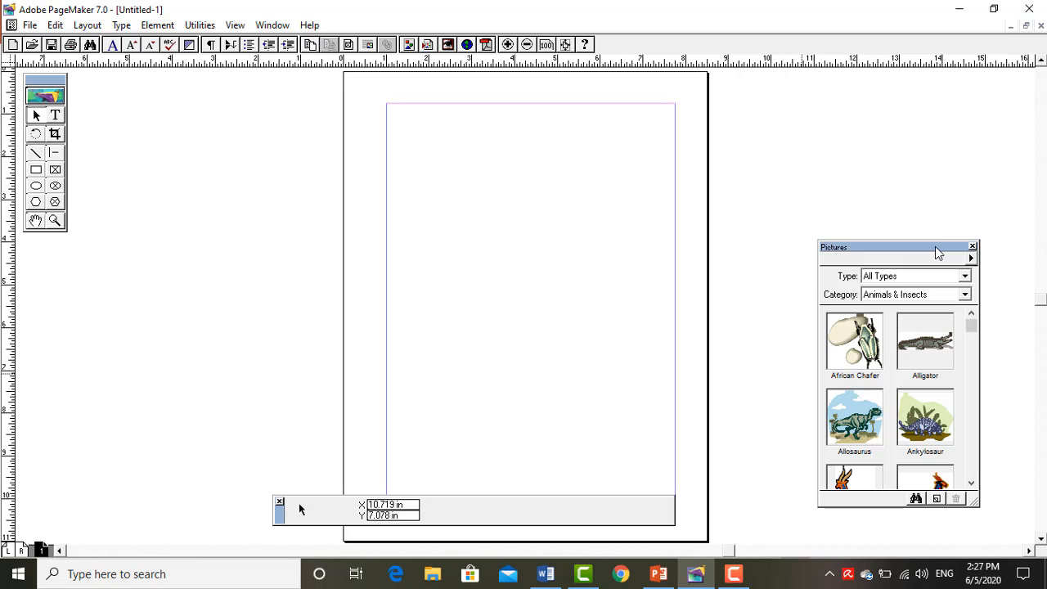
left_click(972, 247)
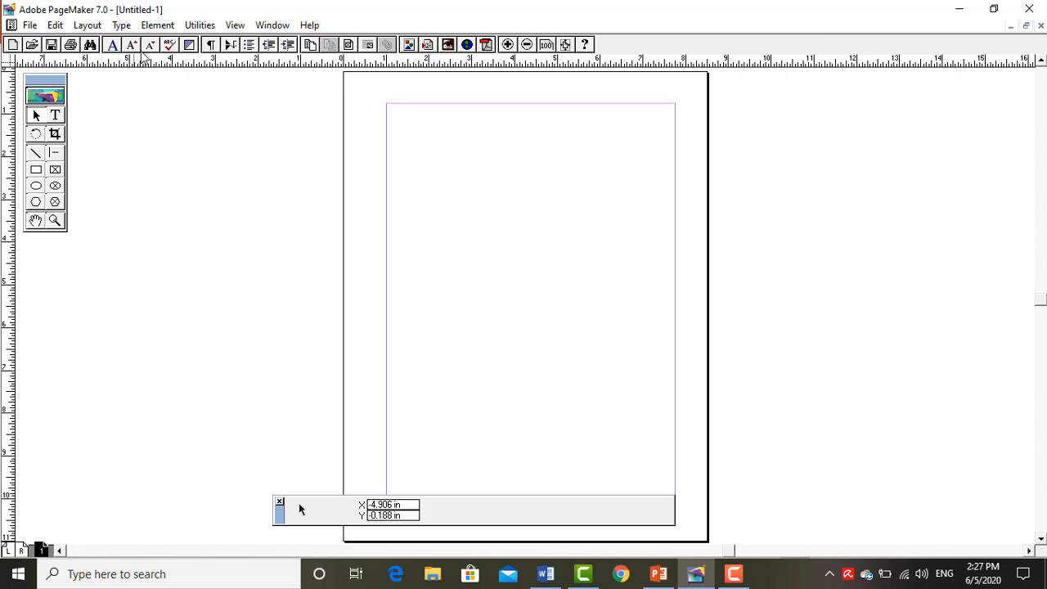
left_click(157, 24)
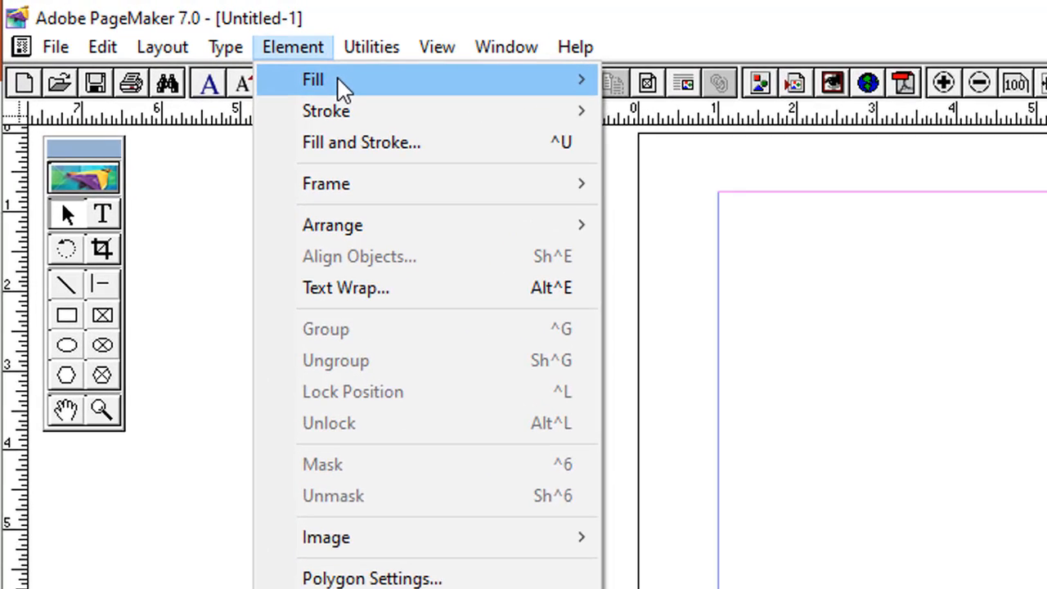
mouse_move(252, 61)
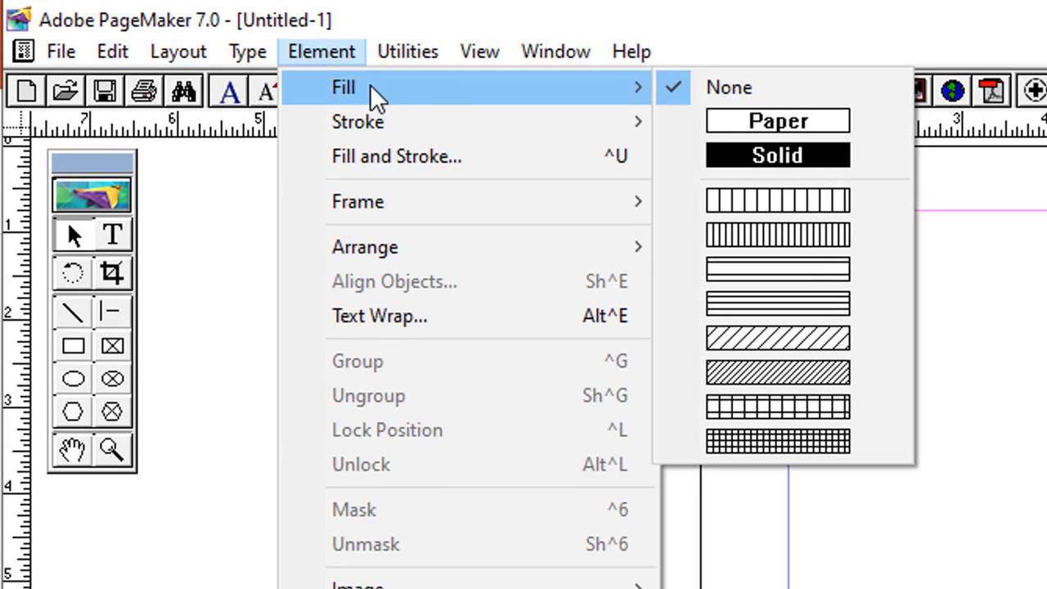
left_click(335, 52)
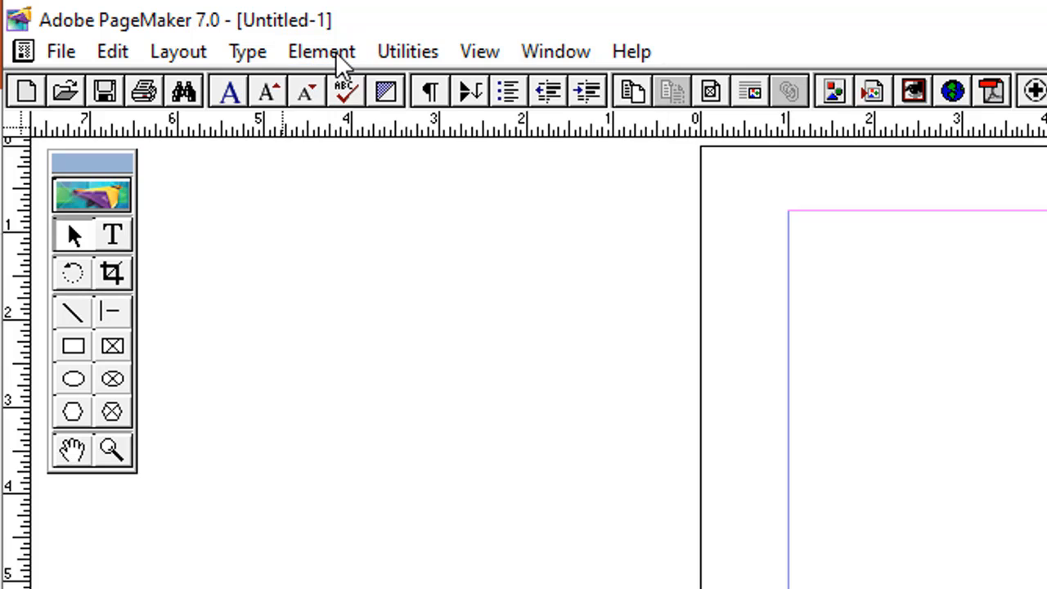
left_click(336, 52)
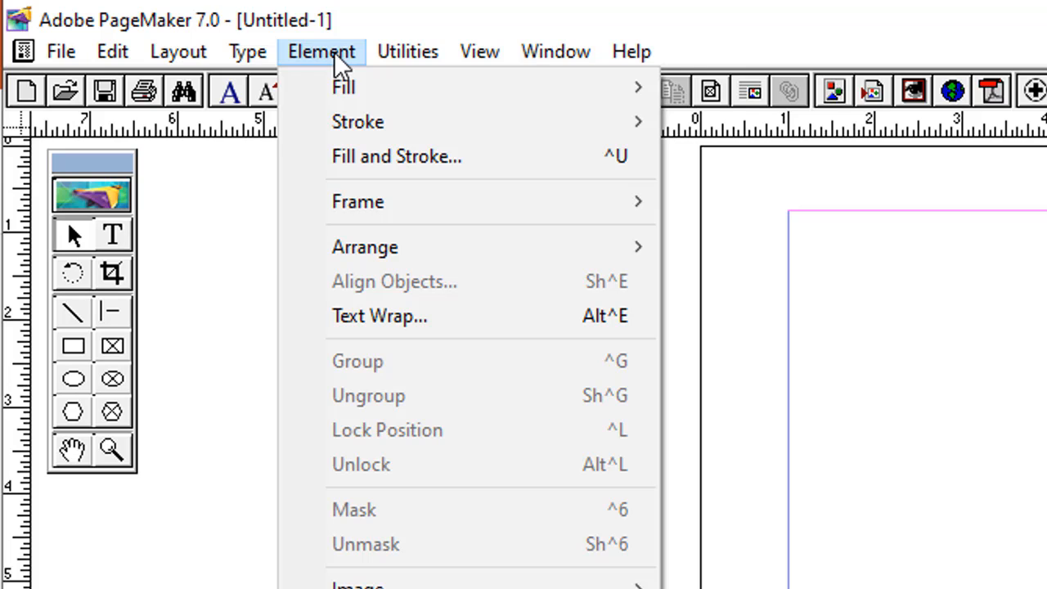
- Draw a rectangle in the upper part of the page and shrink it to about 3.1 in wide by 1.8 in high
left_click(67, 350)
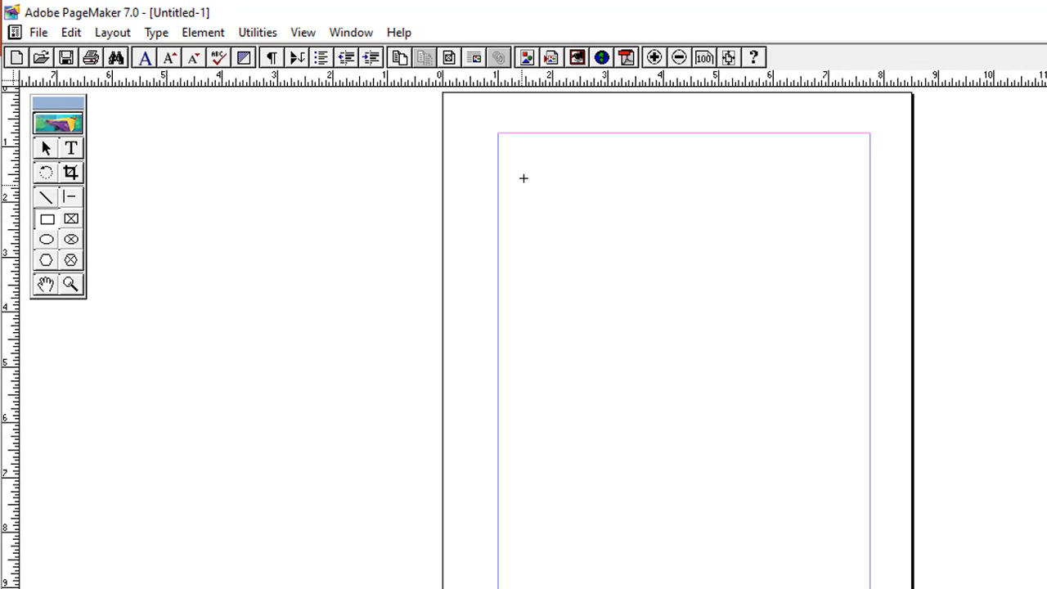
left_click_drag(592, 197, 814, 333)
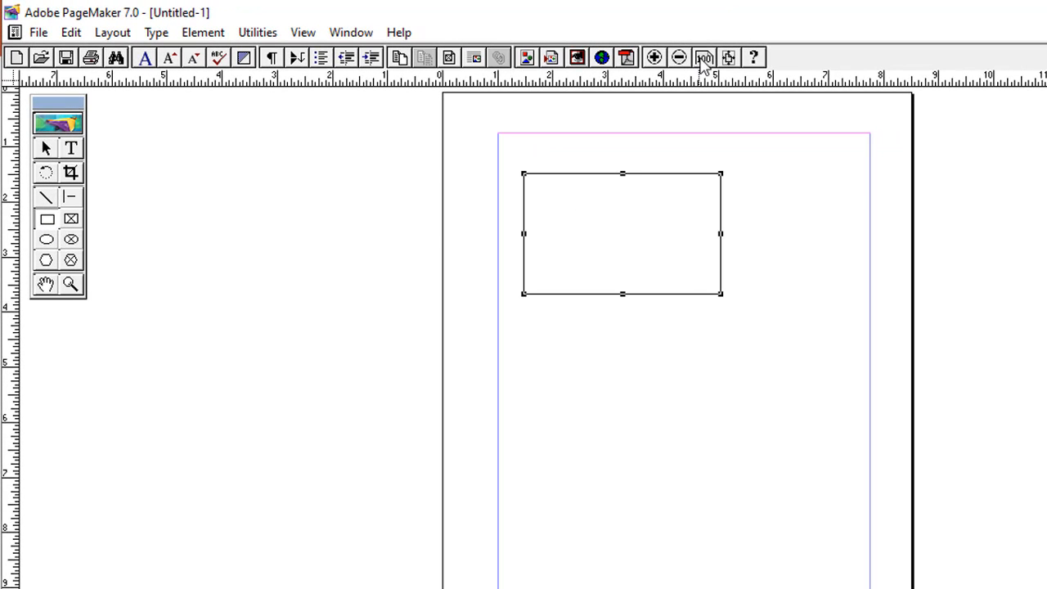
left_click(703, 57)
left_click(43, 284)
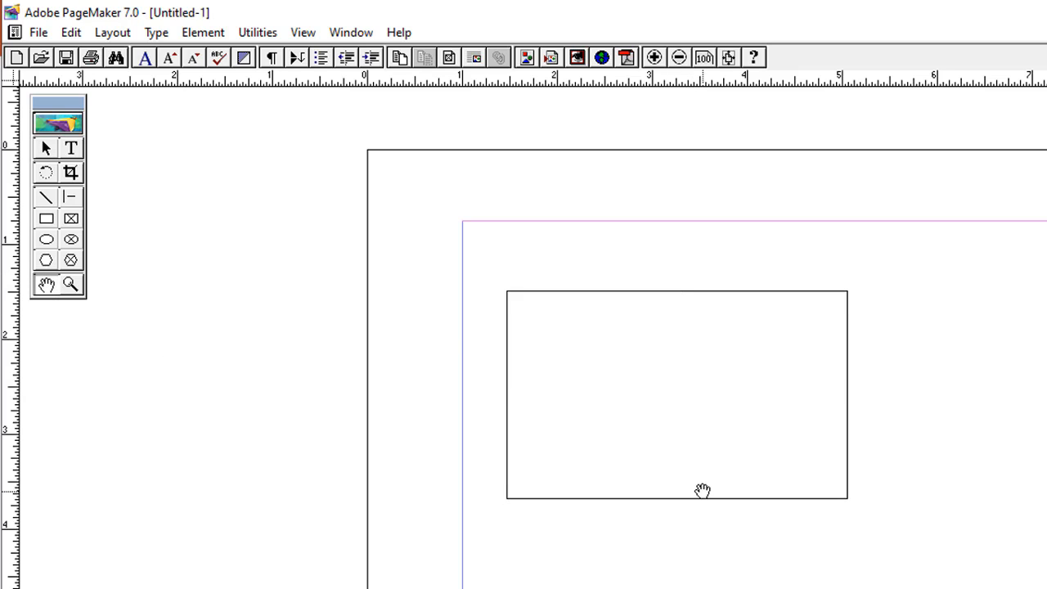
left_click_drag(704, 491, 586, 326)
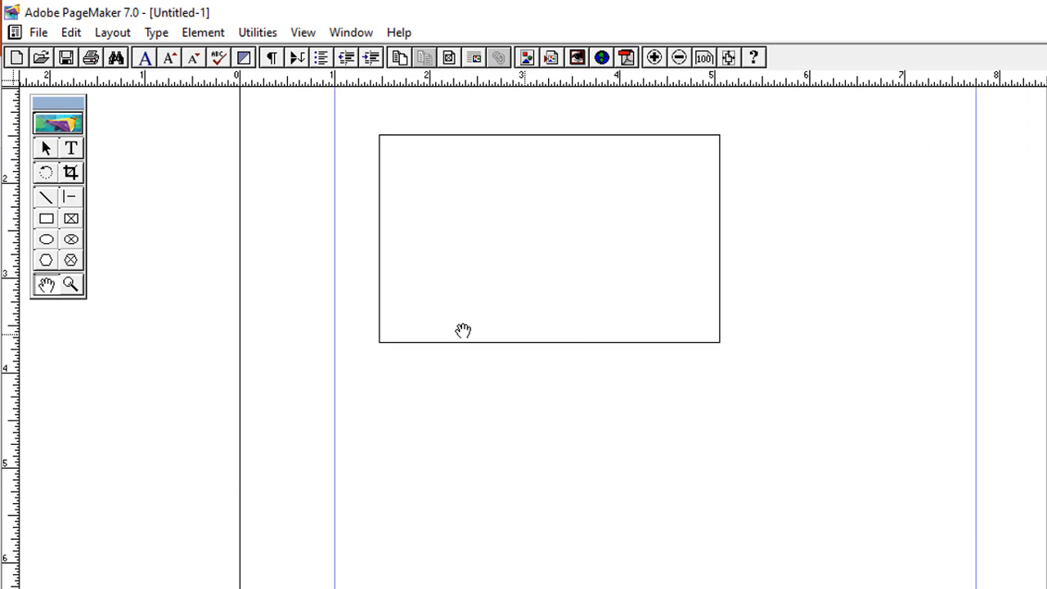
left_click(47, 149)
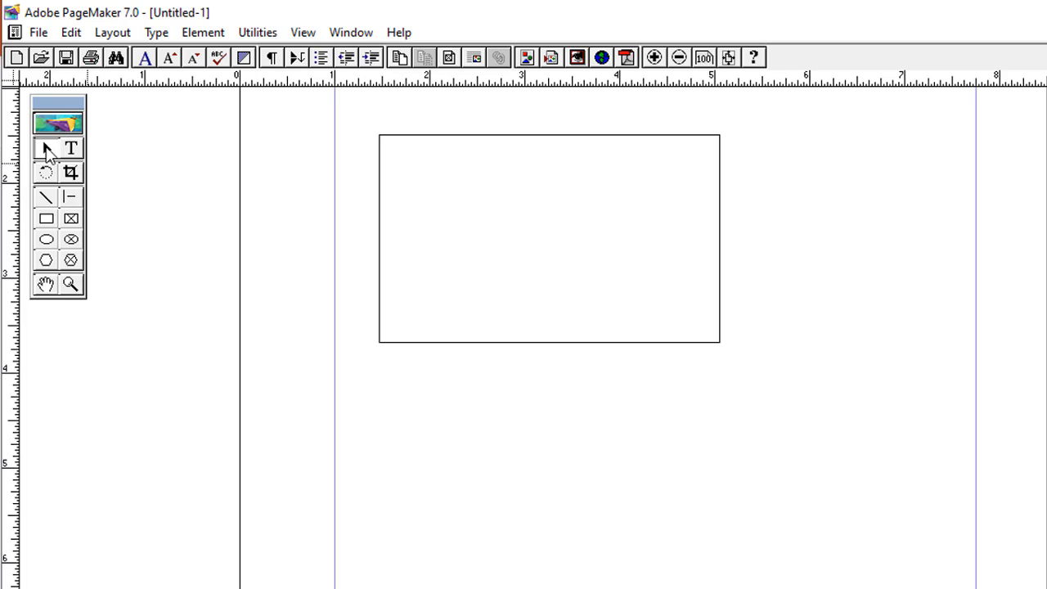
left_click(433, 343)
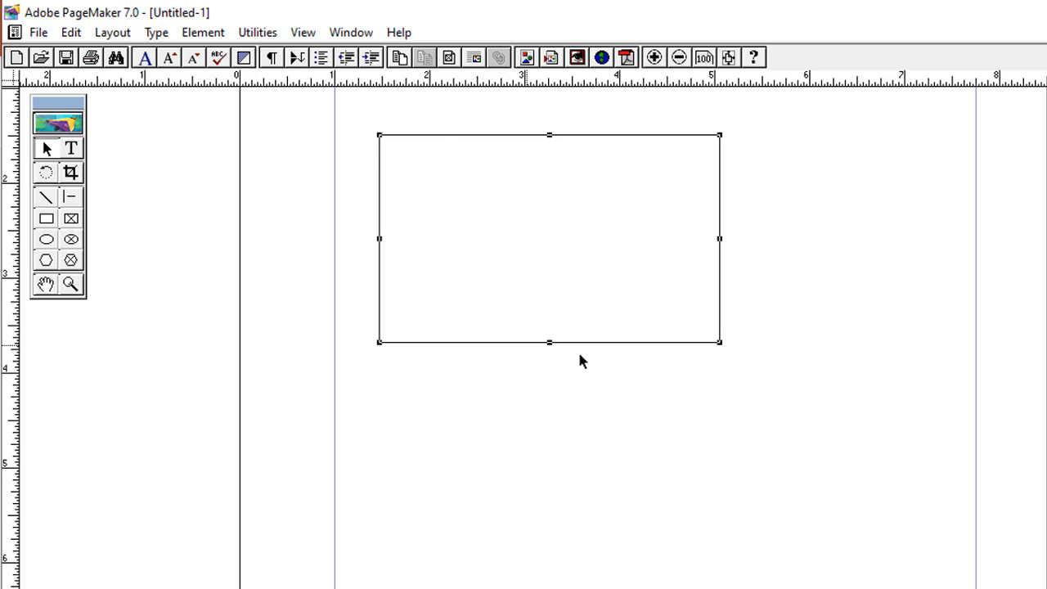
left_click_drag(721, 343, 675, 310)
left_click(524, 336)
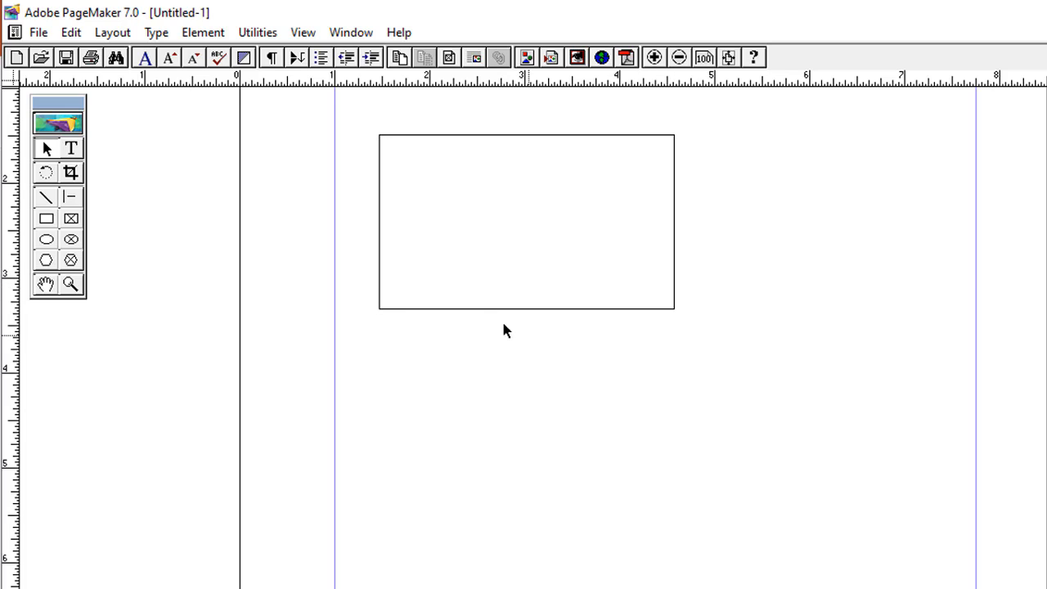
- Move the rectangle about 1.4 in to the right within the page margins
left_click(380, 143)
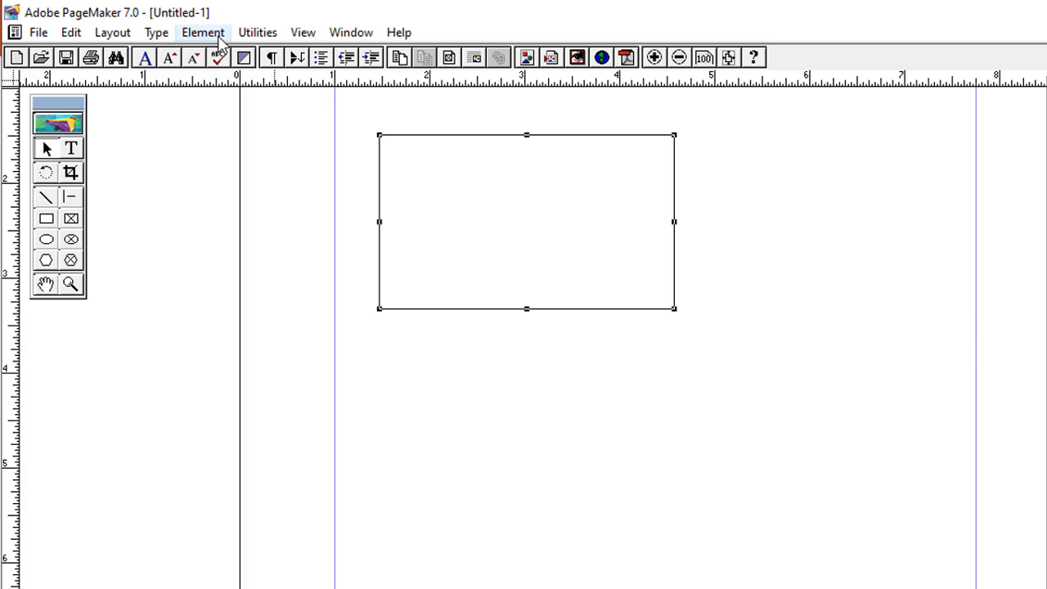
left_click(219, 37)
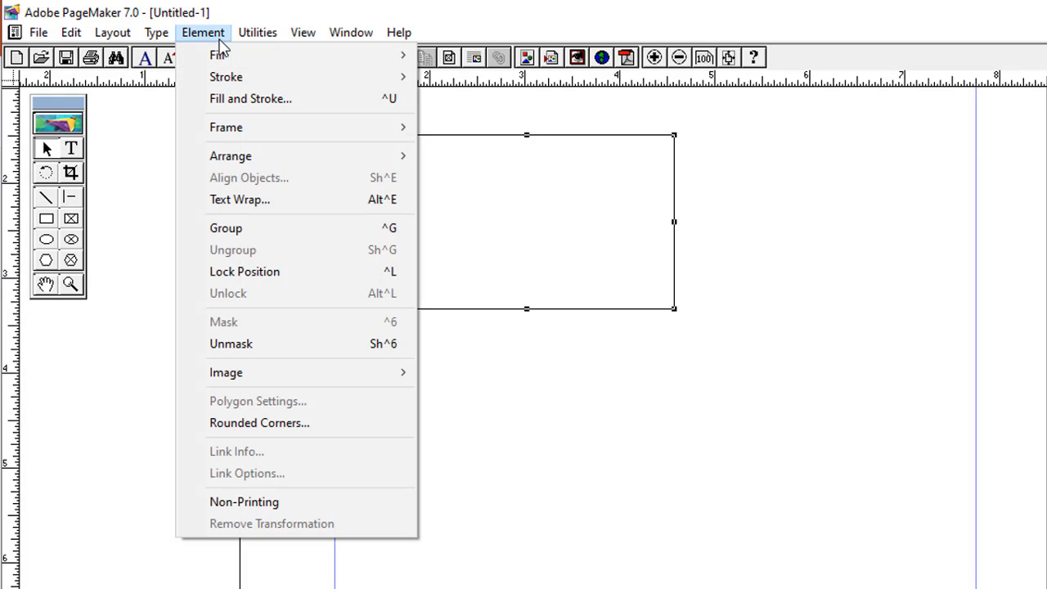
left_click(505, 170)
left_click_drag(505, 144, 640, 142)
- Try Solid, wide vertical-line and wide grid fills on the rectangle, and set its fill back to None
left_click(203, 35)
mouse_move(218, 59)
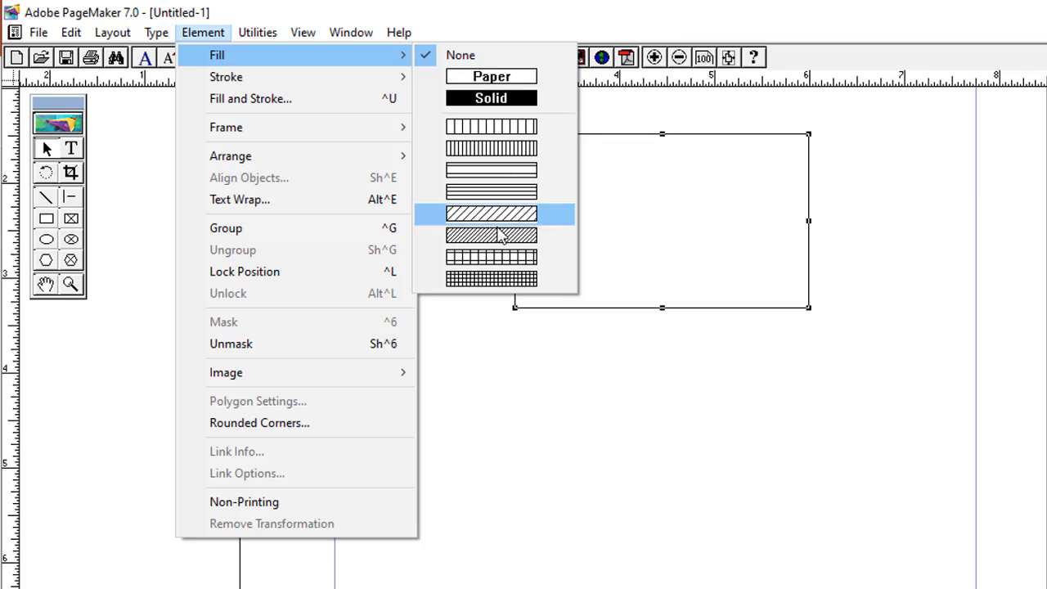
left_click(505, 112)
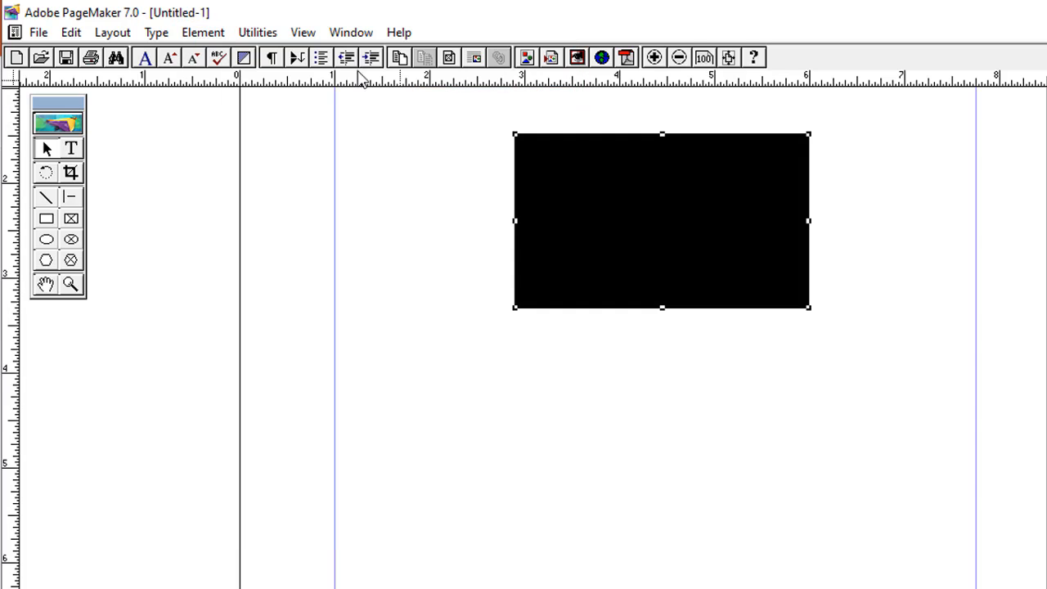
left_click(203, 31)
mouse_move(407, 56)
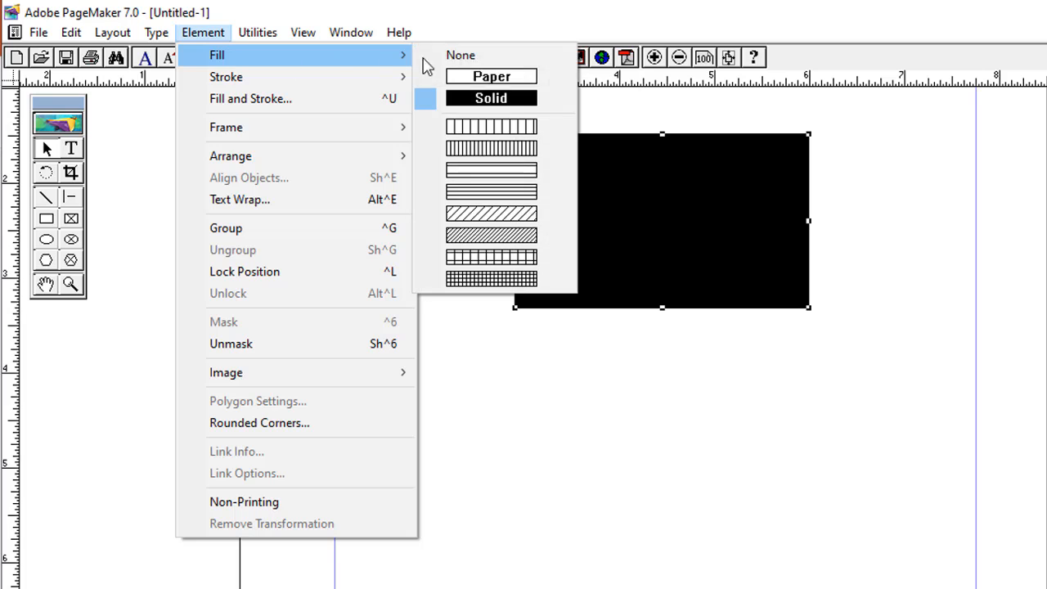
left_click(517, 127)
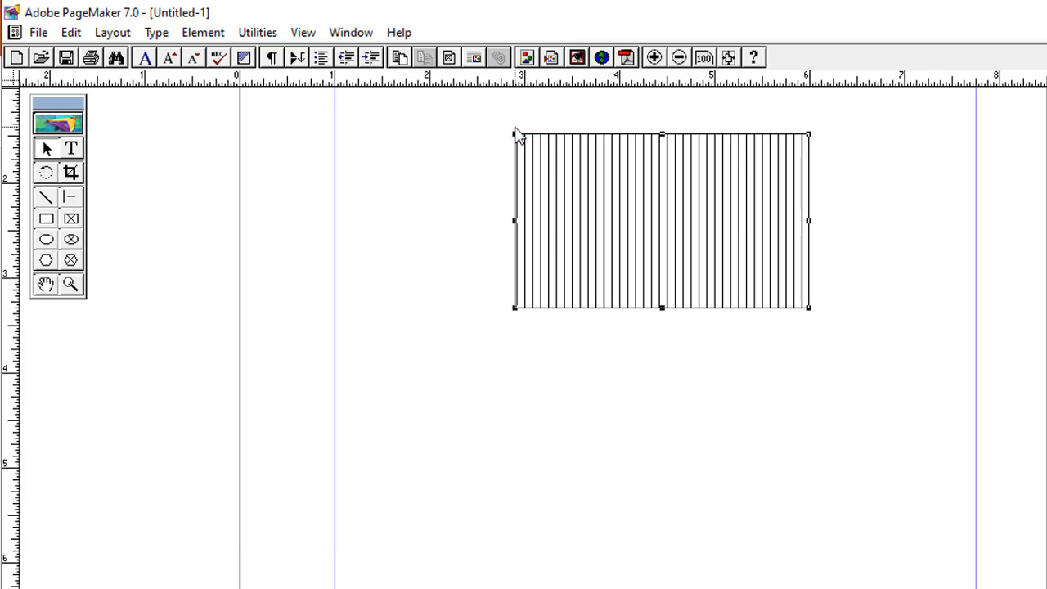
left_click(203, 32)
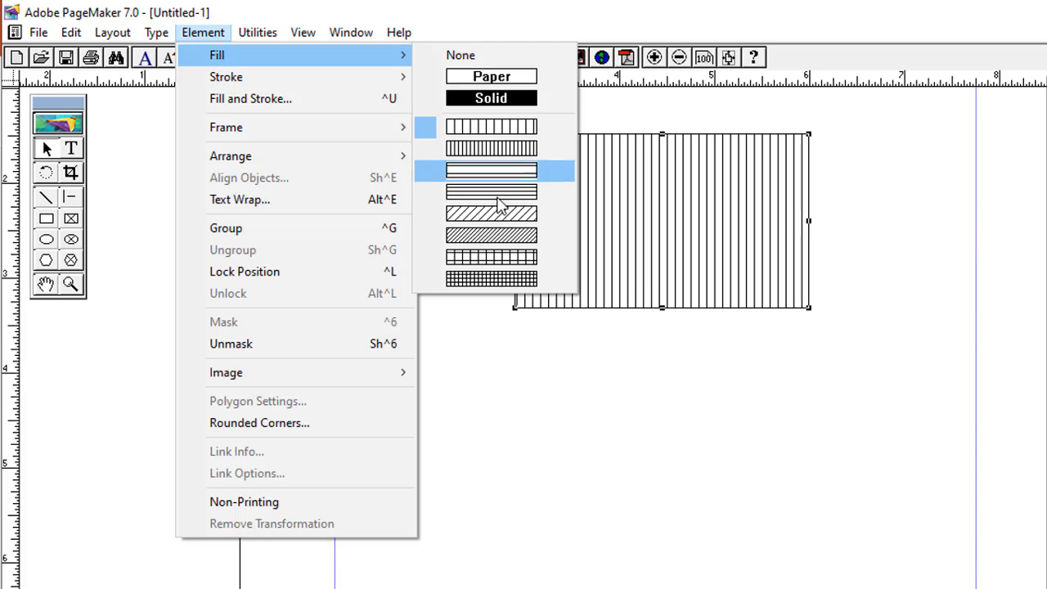
left_click(483, 277)
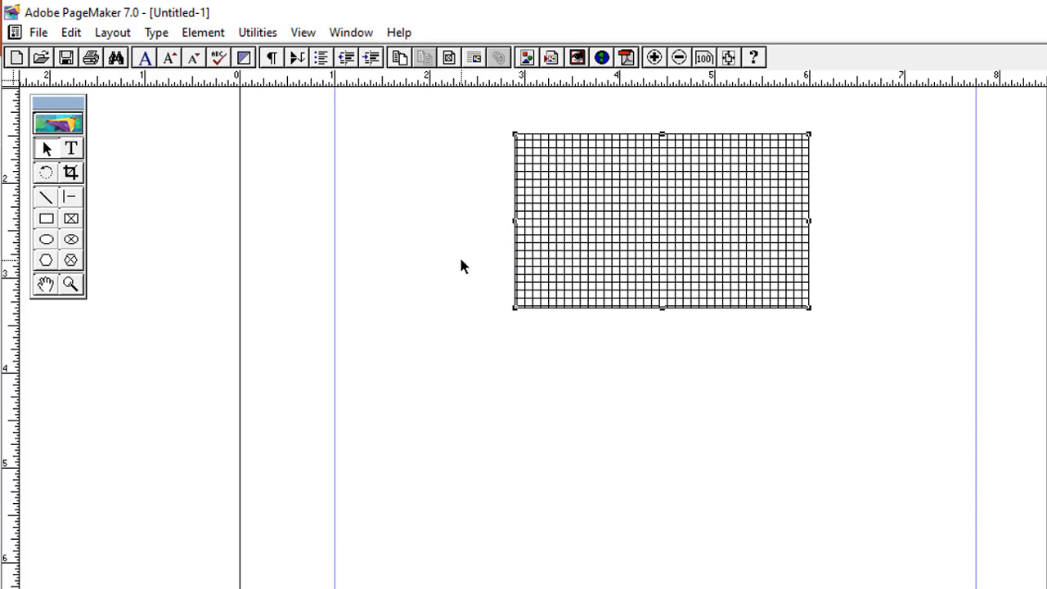
left_click(203, 32)
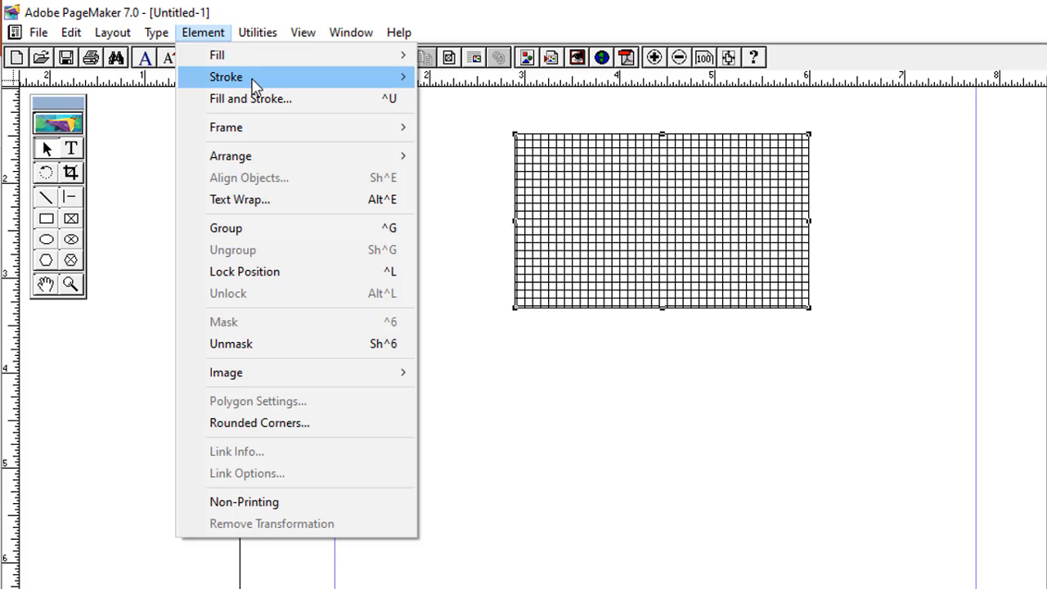
mouse_move(255, 85)
mouse_move(240, 65)
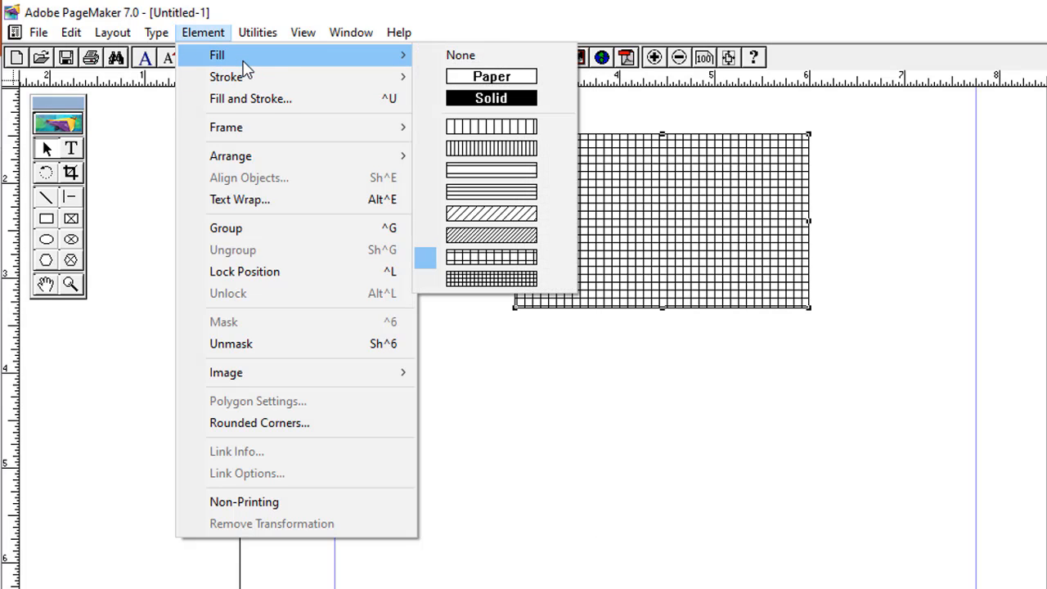
left_click(478, 56)
- Apply the 4pt double-line stroke to the rectangle
left_click(203, 33)
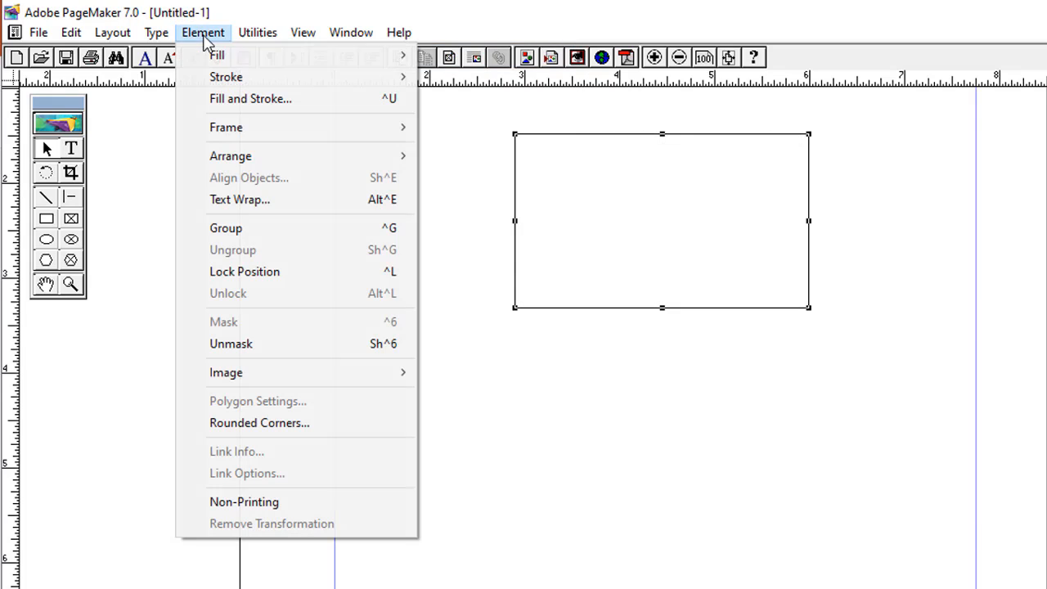
mouse_move(234, 86)
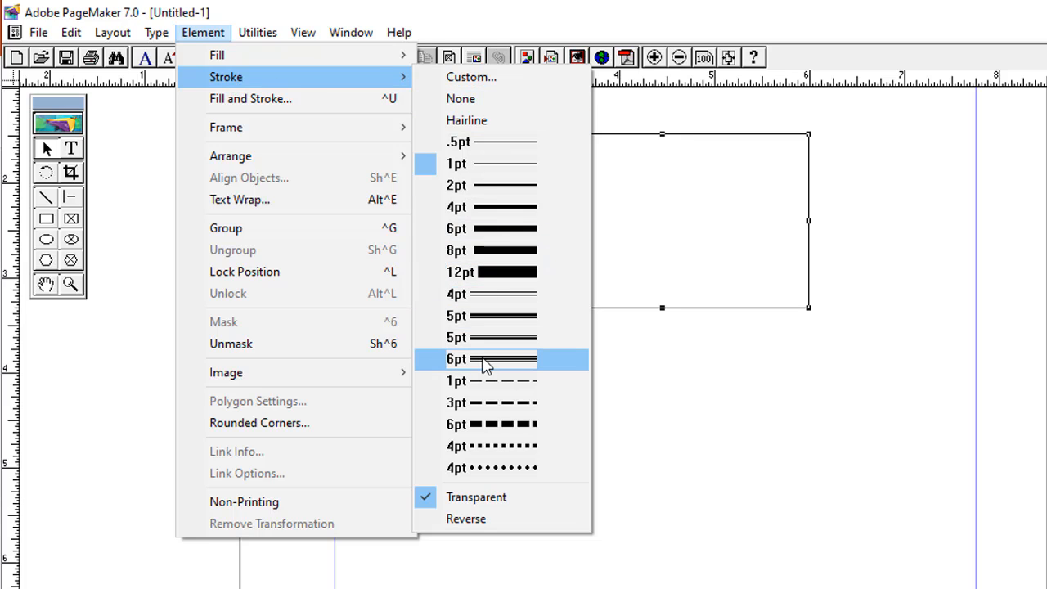
left_click(505, 304)
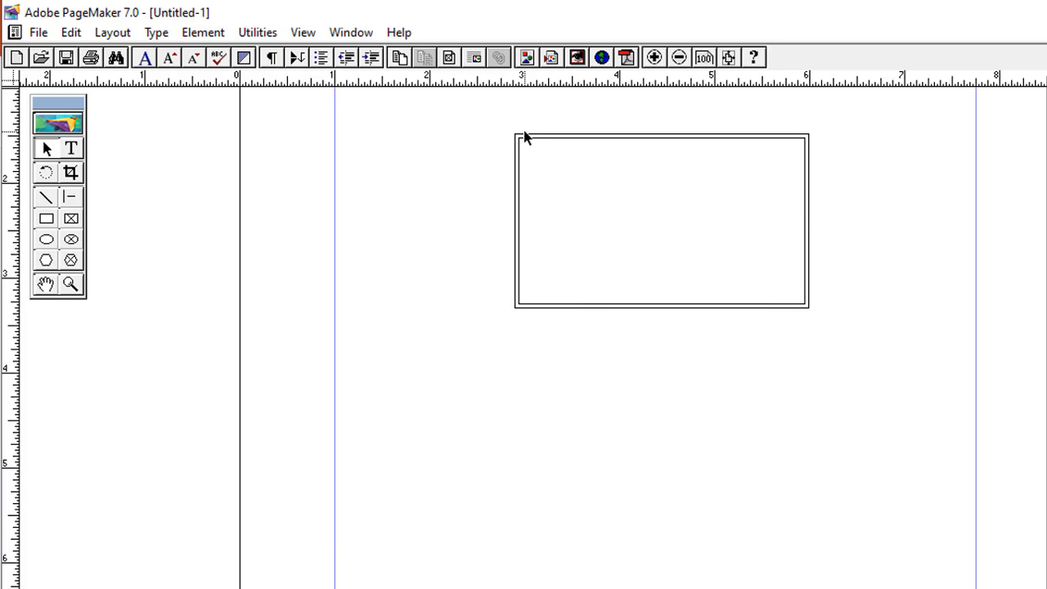
- Examine the fill, stroke and stroke color choices in the rectangle's Fill and Stroke settings
left_click(202, 33)
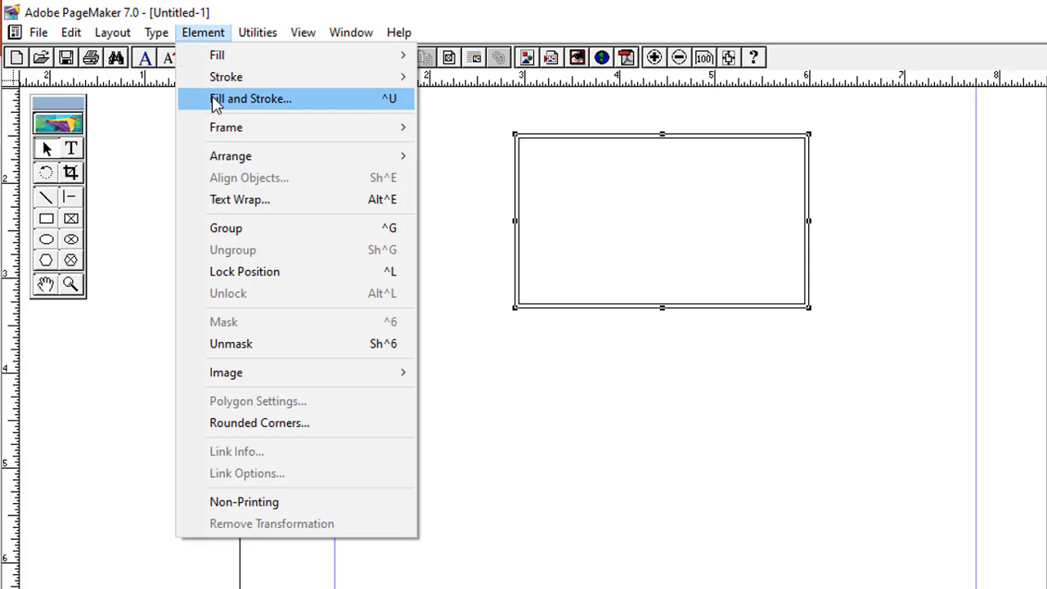
mouse_move(275, 76)
left_click(321, 109)
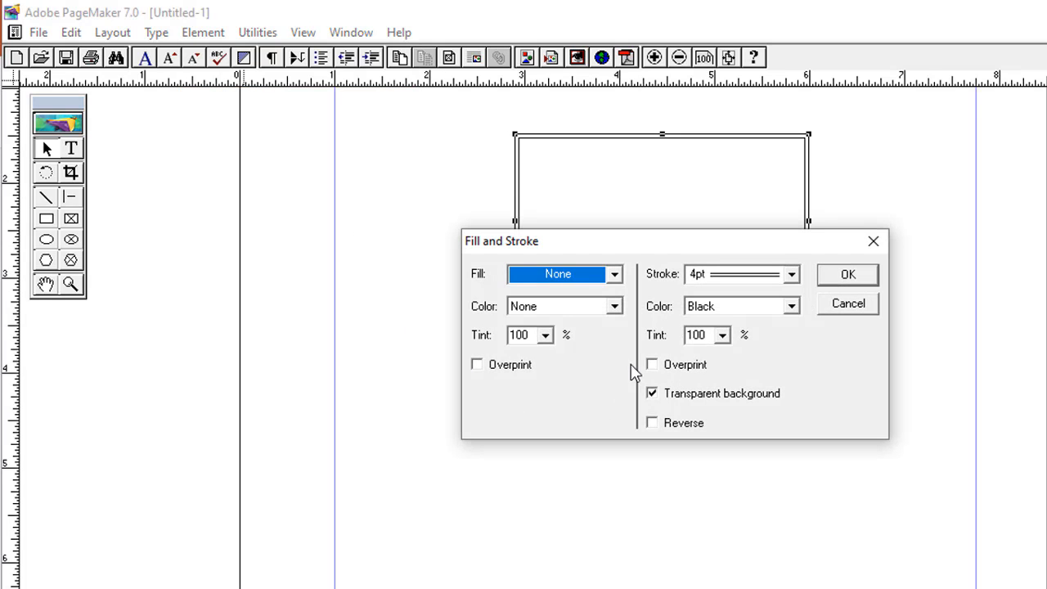
left_click_drag(608, 243, 562, 342)
left_click(564, 372)
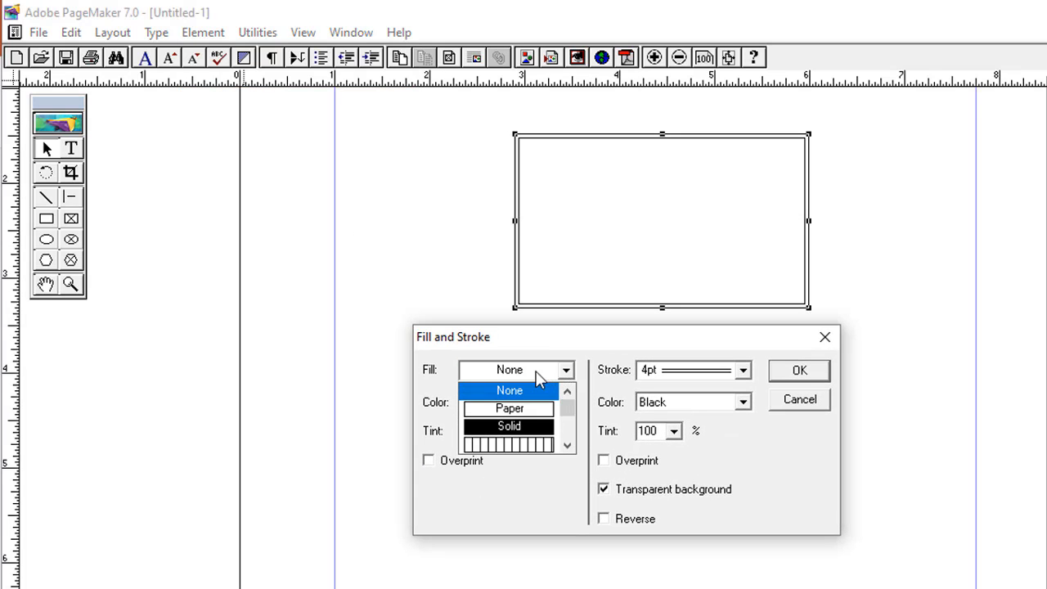
left_click(590, 374)
left_click(692, 373)
left_click(692, 377)
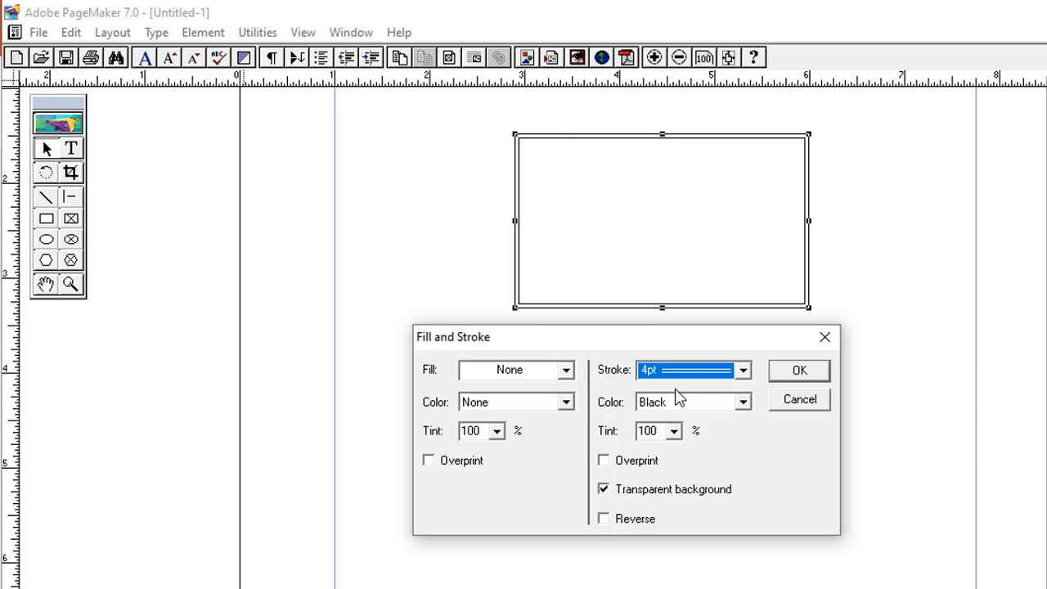
left_click(671, 407)
left_click(669, 417)
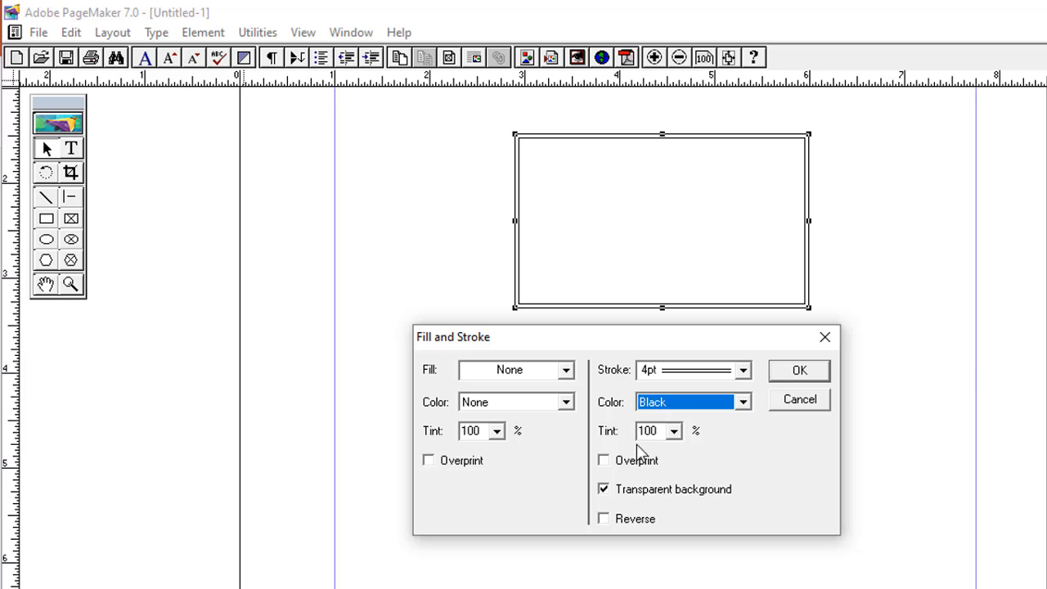
- Set the rectangle's fill color to Cyan and its stroke color to Blue, and apply the settings
left_click(540, 402)
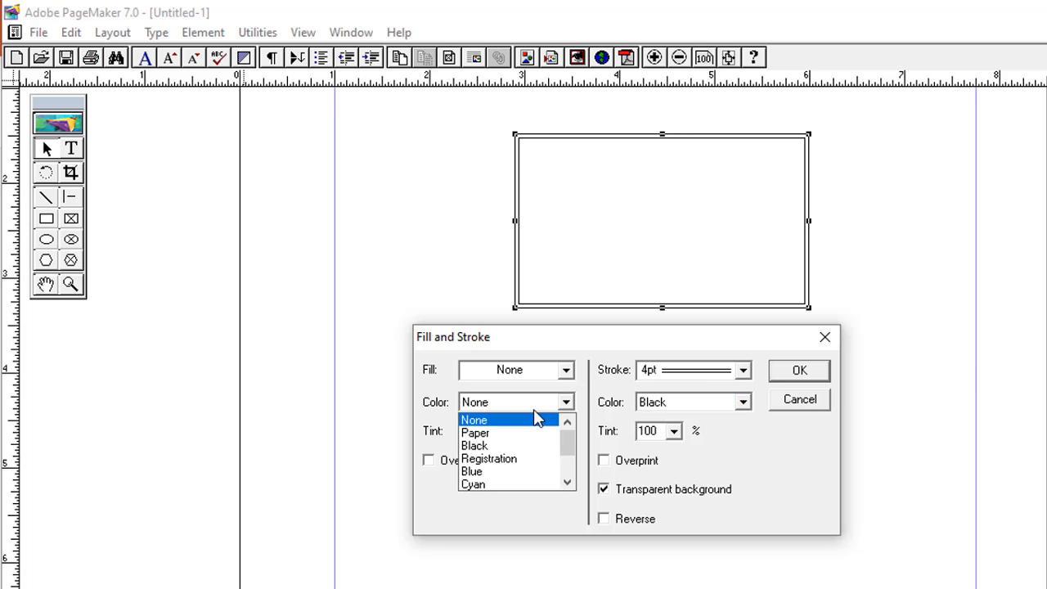
left_click(485, 484)
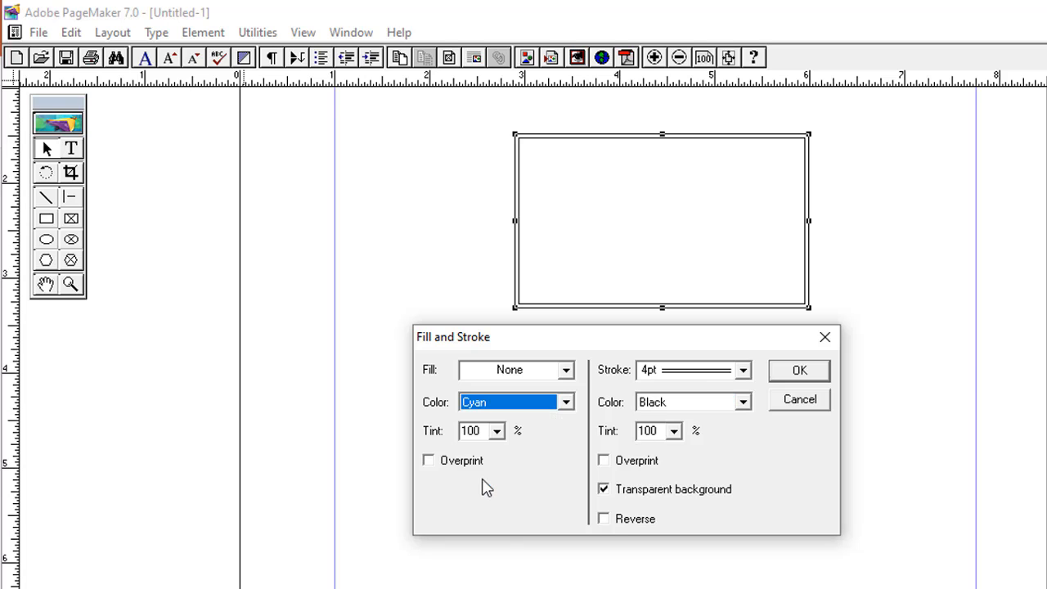
left_click(686, 406)
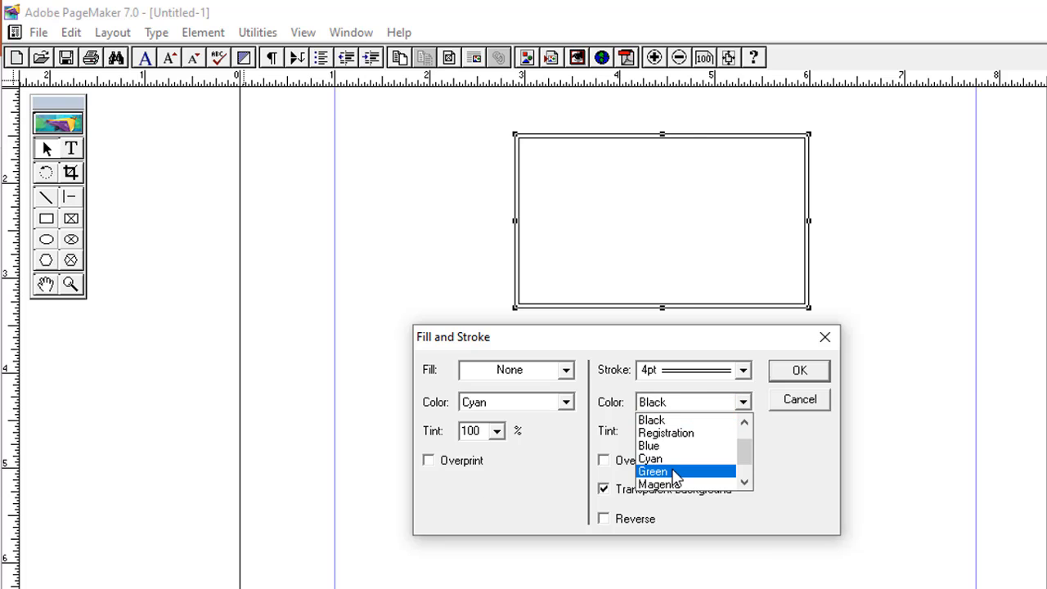
left_click(664, 446)
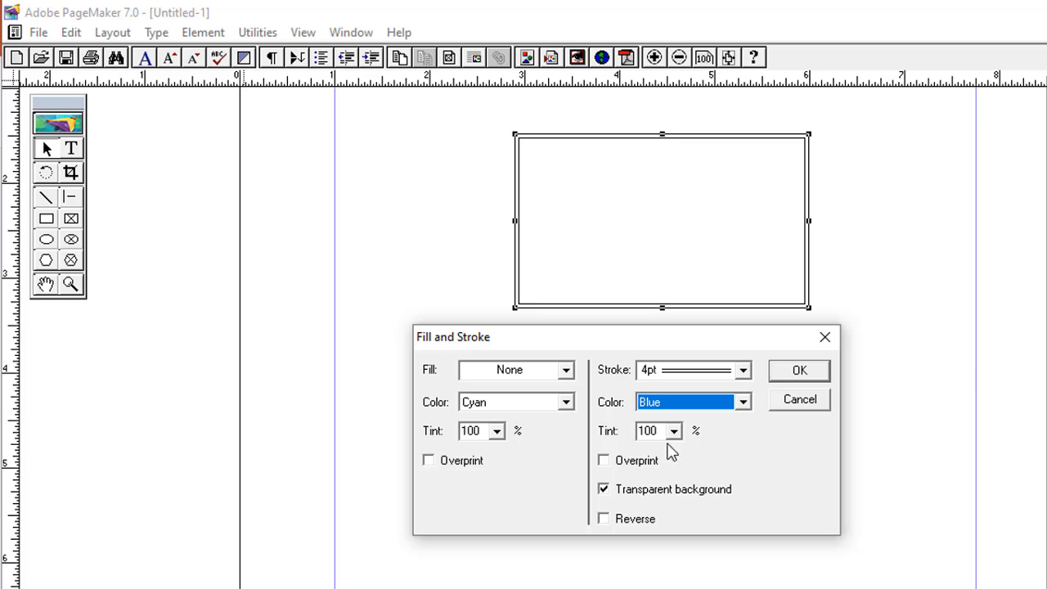
left_click(799, 373)
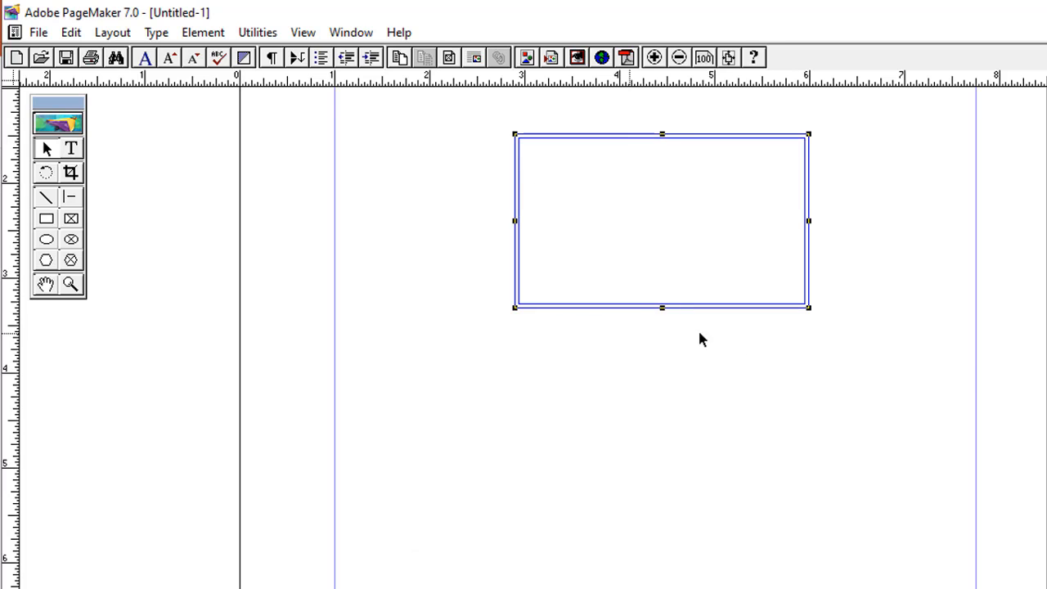
- Give the rectangle a Solid fill in Cyan through Fill and Stroke
left_click(224, 33)
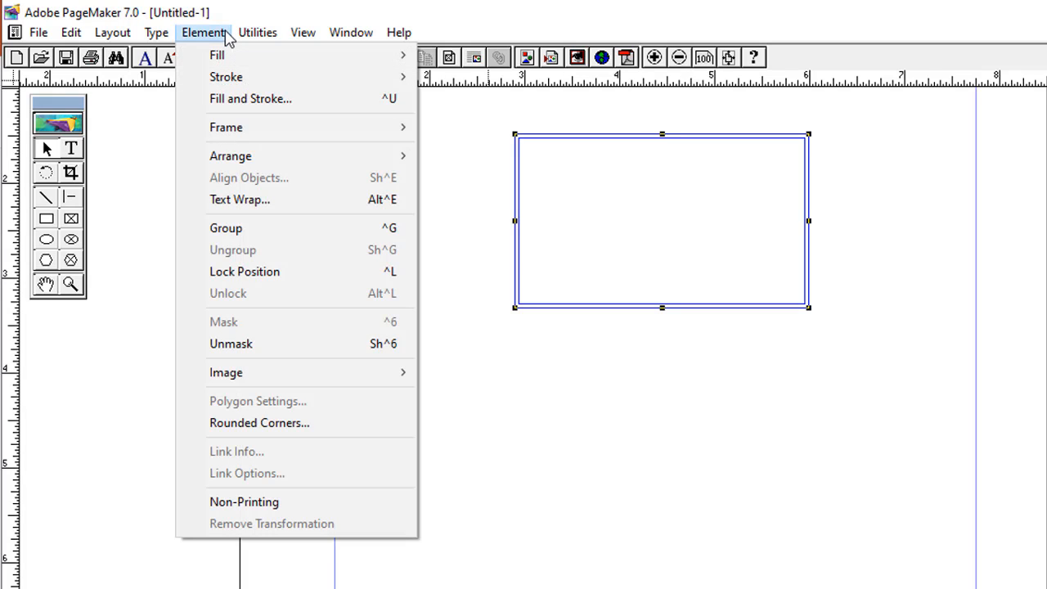
left_click(202, 99)
left_click(573, 278)
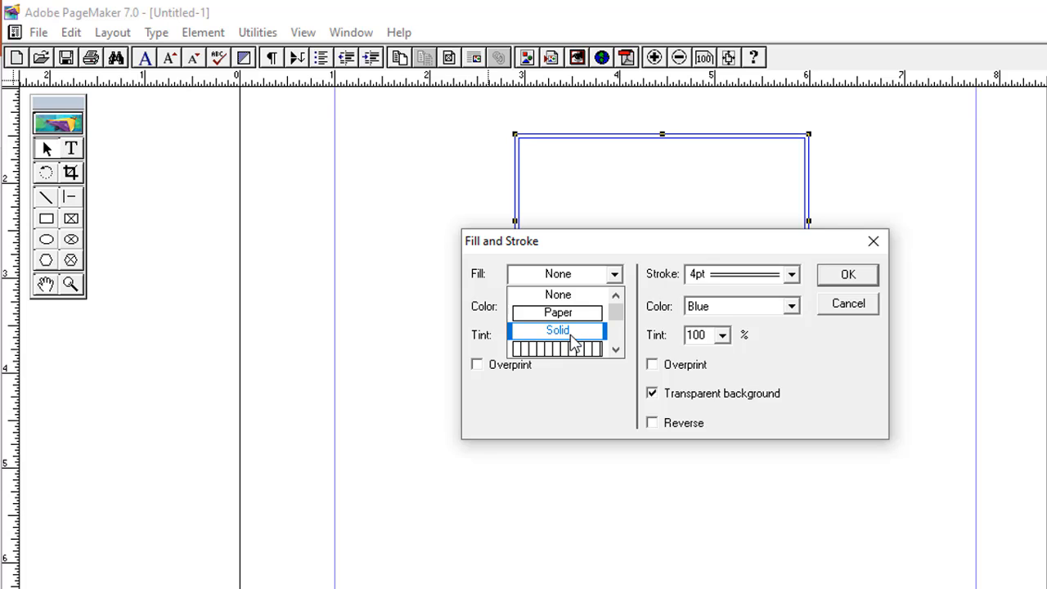
left_click(570, 339)
left_click(580, 307)
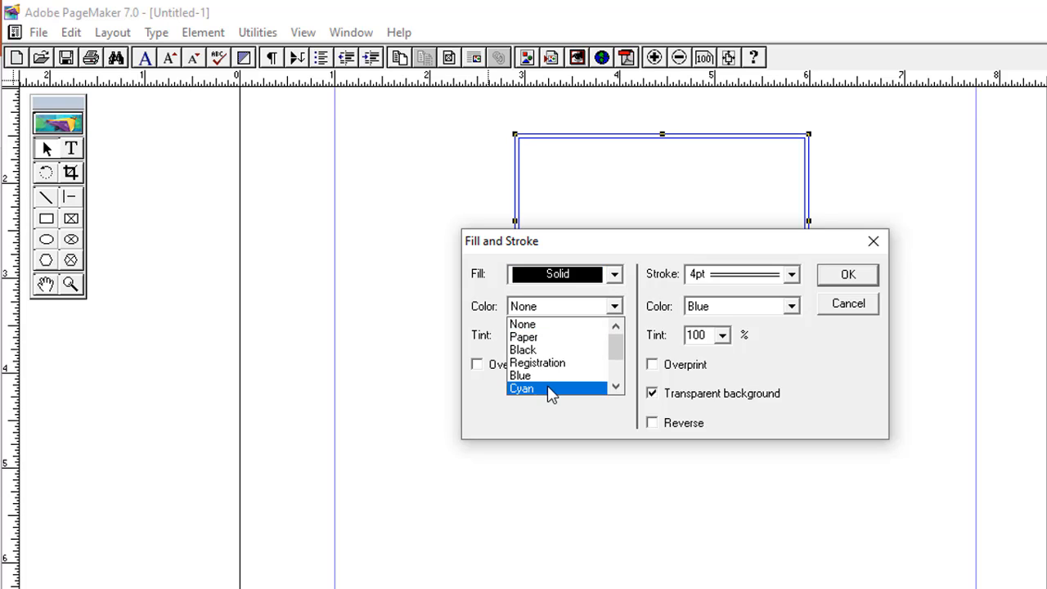
left_click(550, 390)
left_click(852, 277)
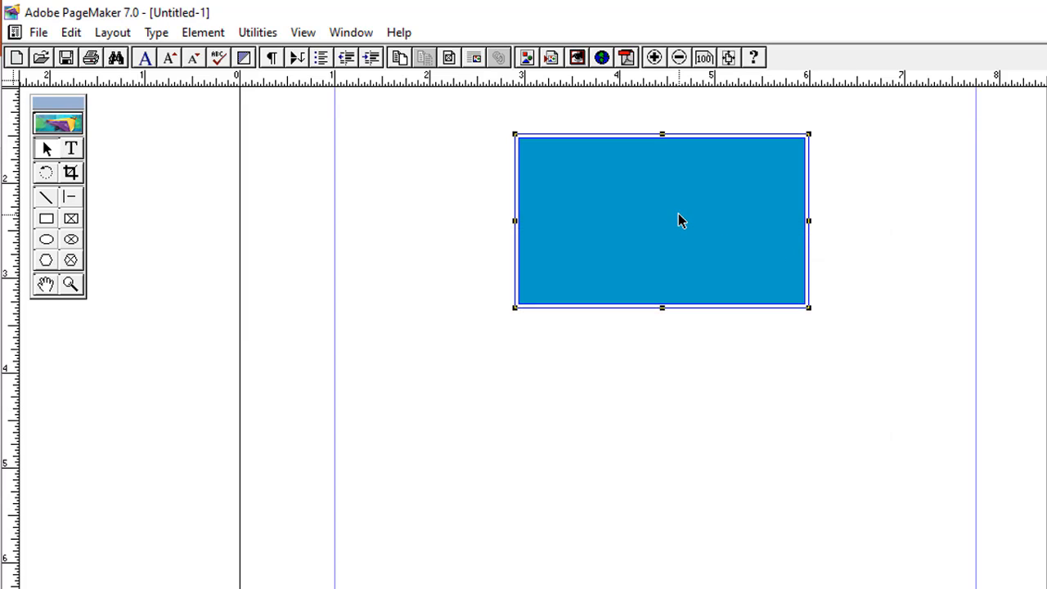
- Show the Colors palette and try Blue, Green and Magenta on the rectangle's fill and stroke, settling on Red
left_click(347, 32)
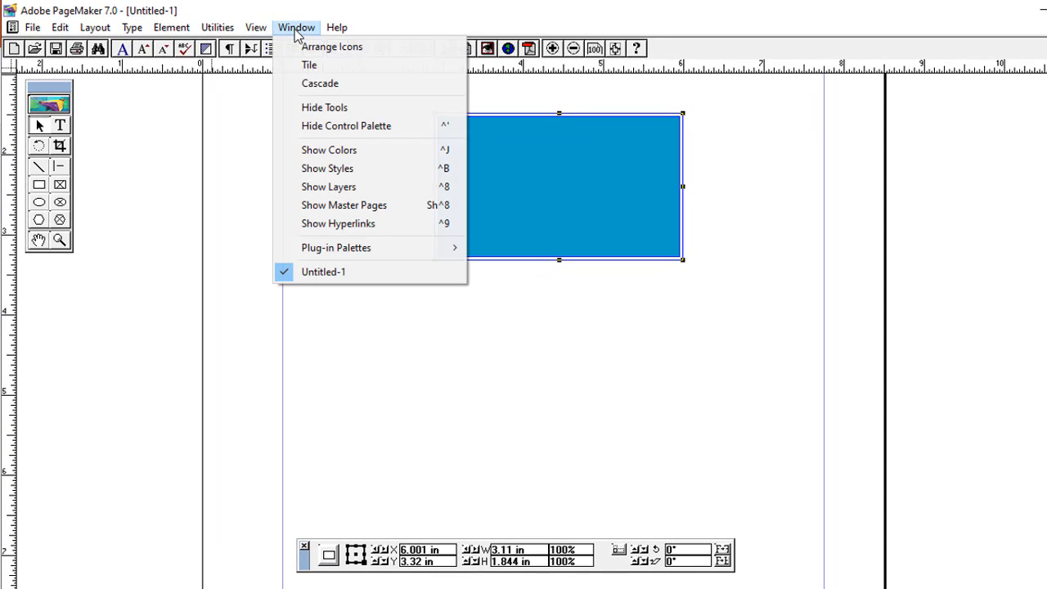
left_click(351, 151)
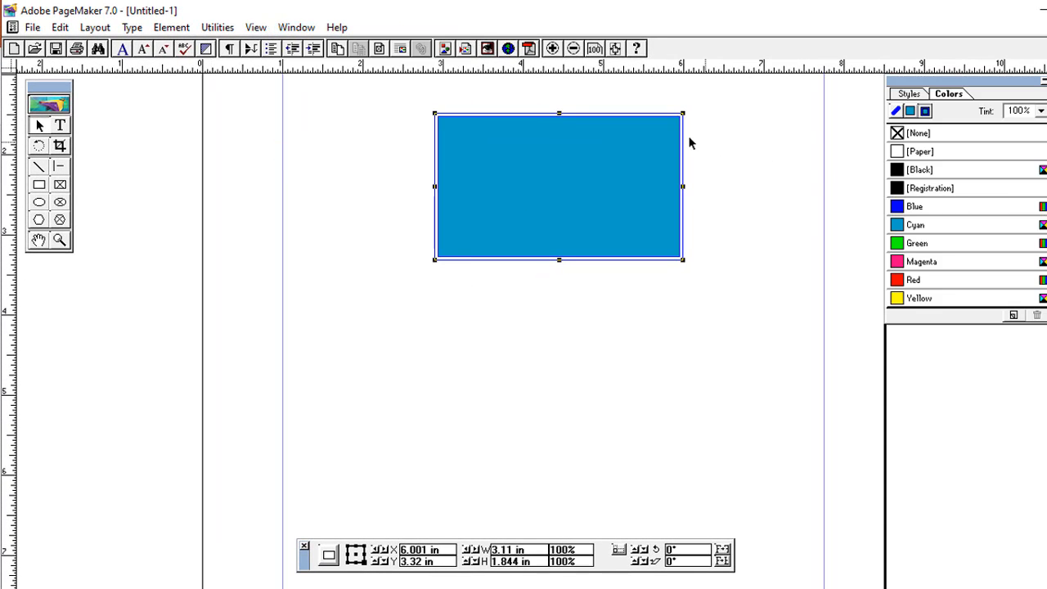
left_click(916, 209)
left_click(918, 243)
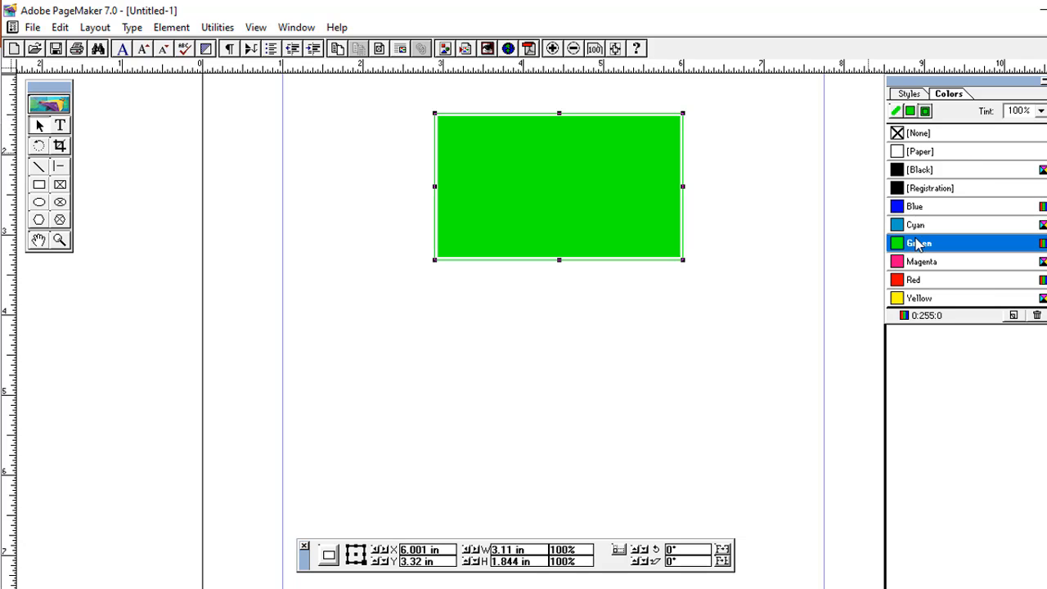
left_click(922, 262)
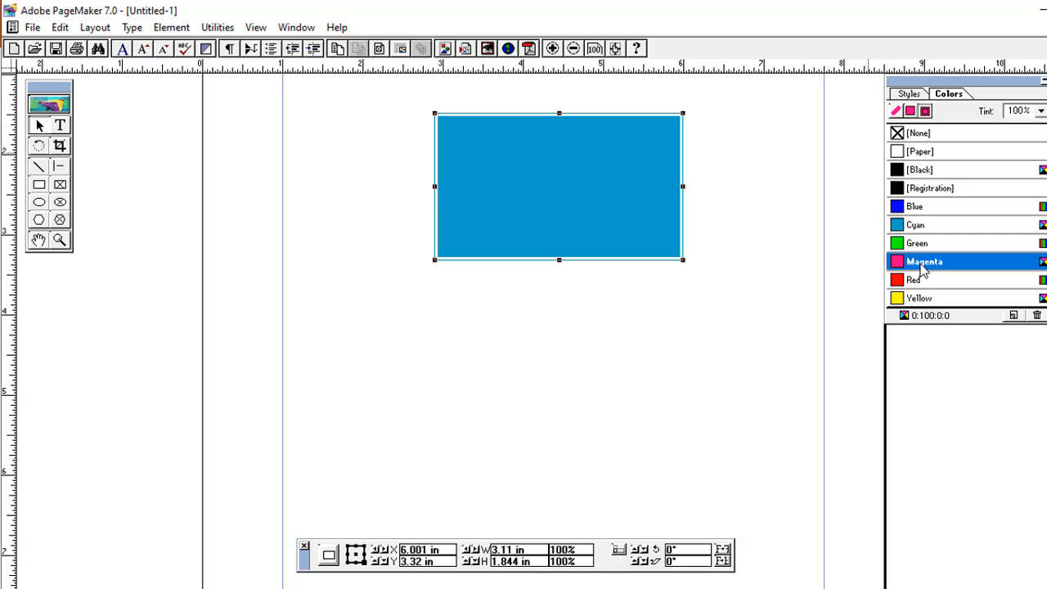
left_click(922, 280)
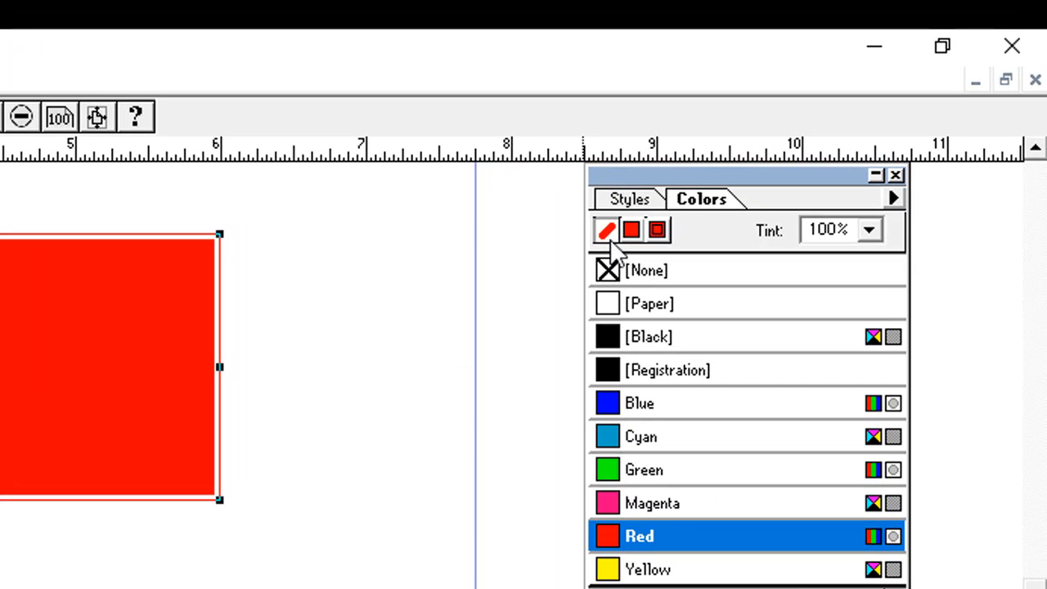
- Limit the Colors palette to the stroke and color the red rectangle's outline Blue, then Black
left_click_drag(622, 175, 517, 219)
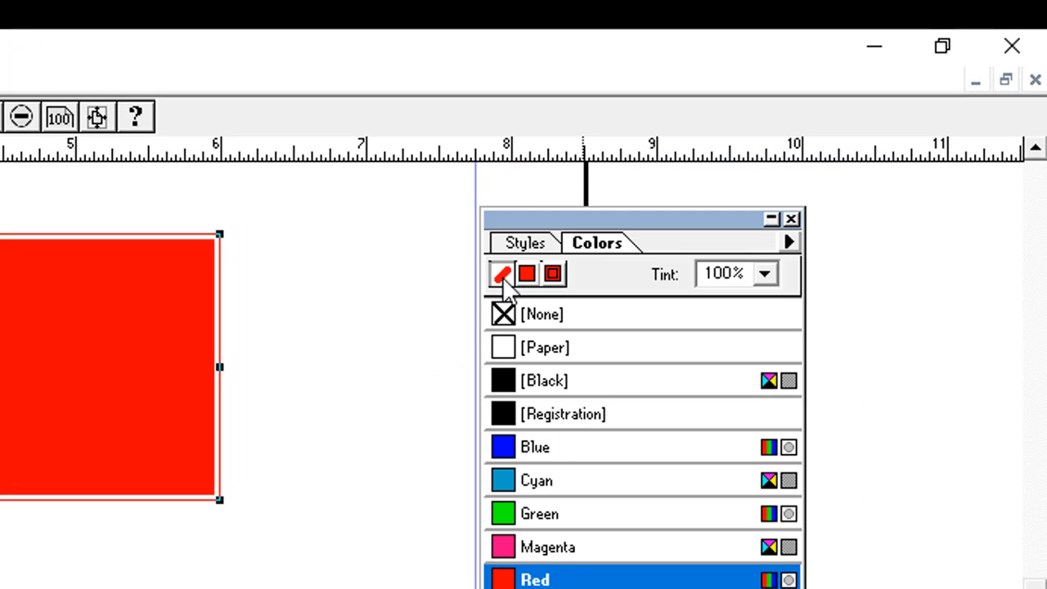
left_click(528, 455)
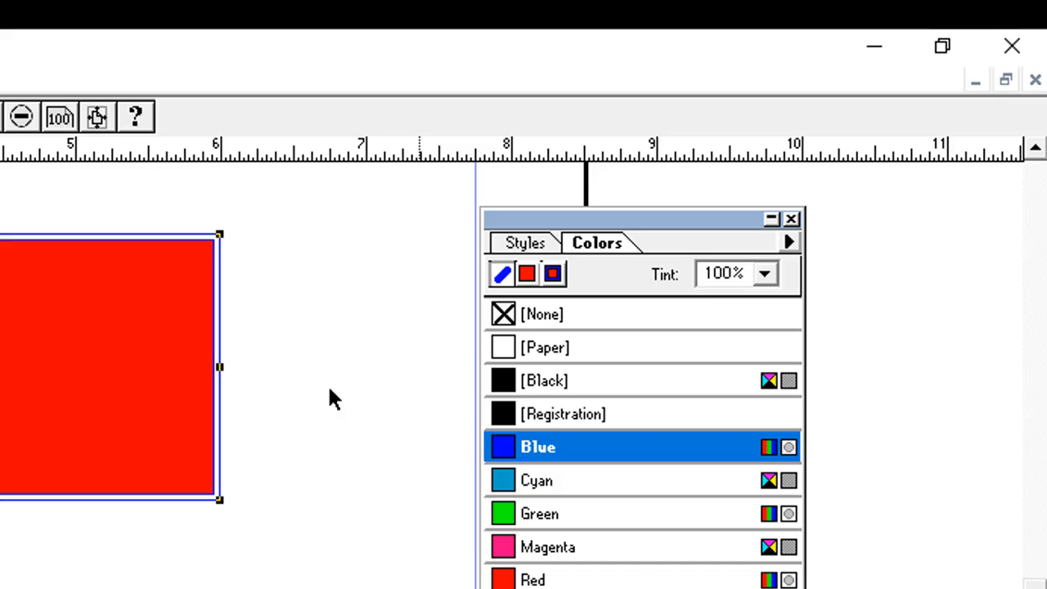
left_click(535, 387)
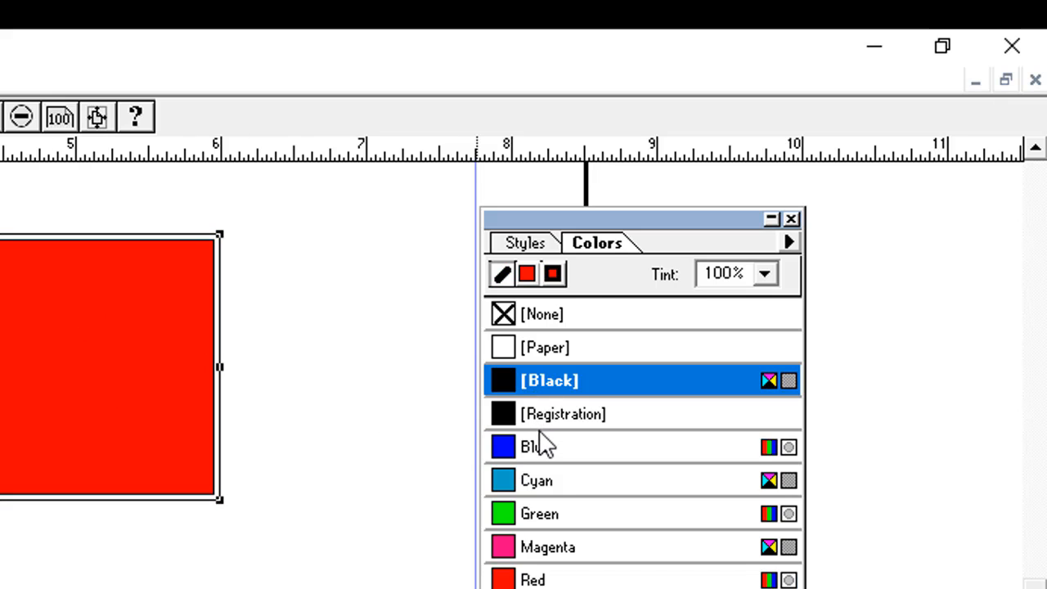
- Move the Colors palette clear of the rectangle, try Green, Yellow, Magenta and Cyan on its stroke, and finish with Blue
left_click_drag(586, 223, 379, 212)
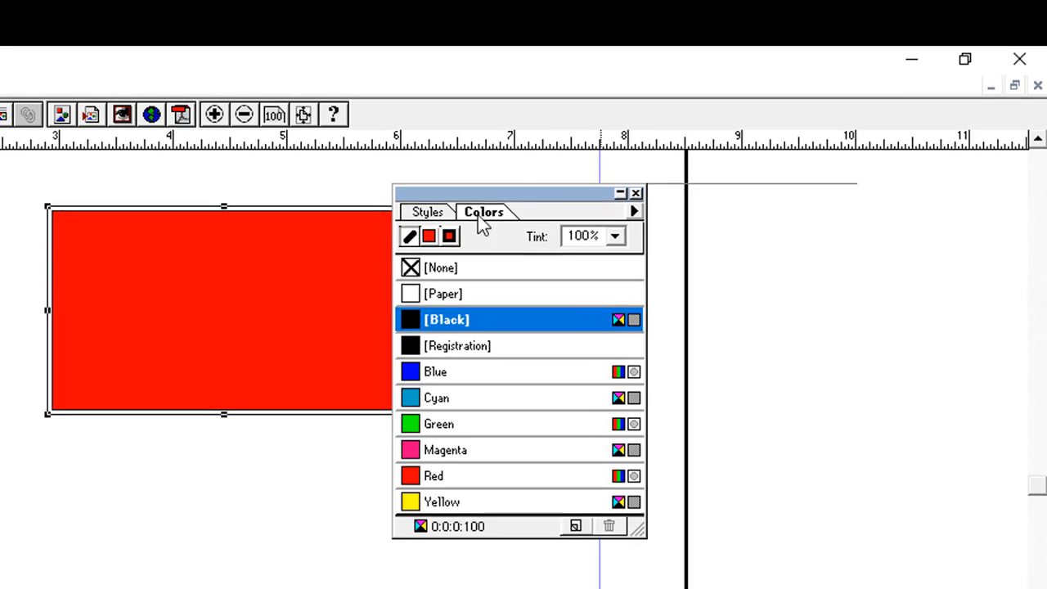
left_click_drag(481, 206, 496, 206)
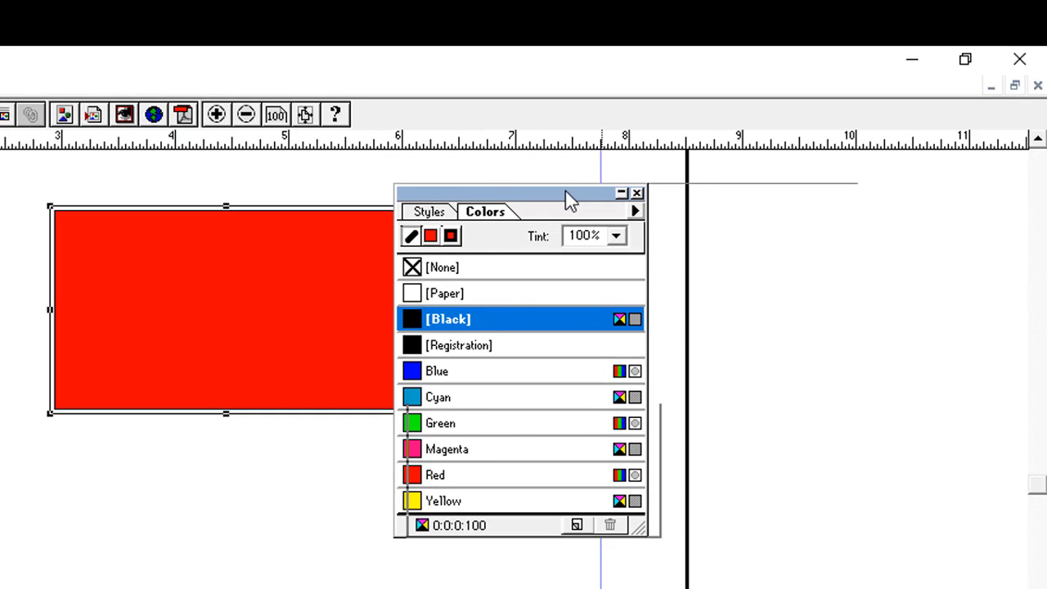
left_click_drag(571, 200, 560, 203)
left_click(506, 370)
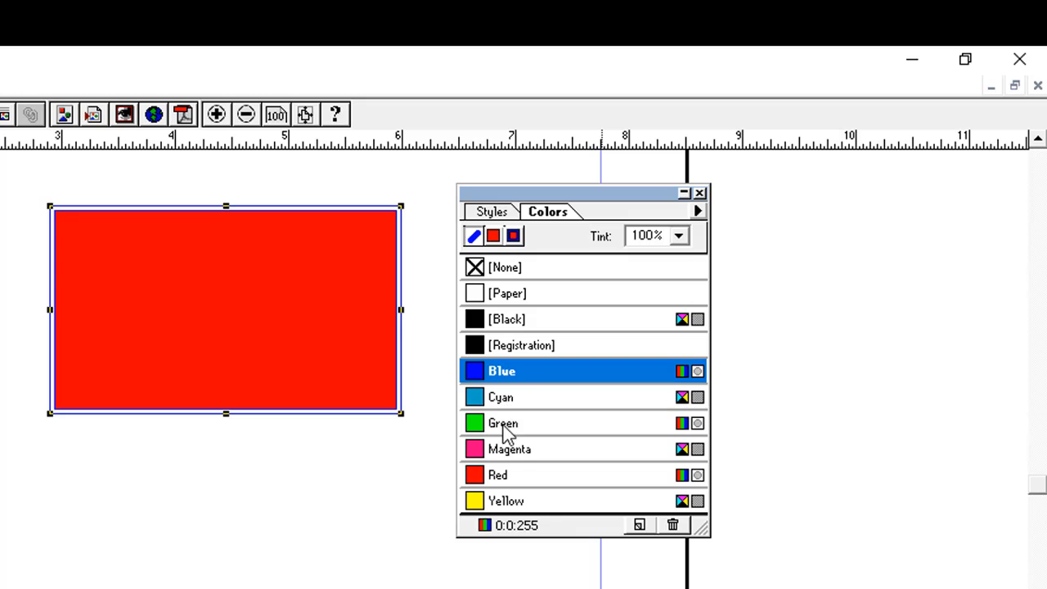
left_click(502, 424)
left_click(502, 499)
left_click(497, 458)
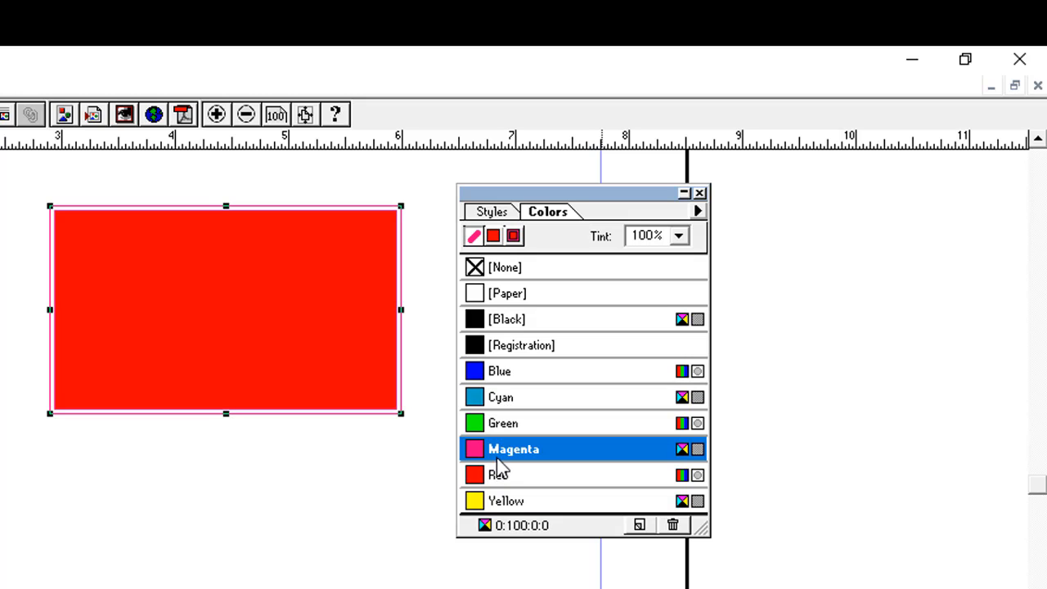
left_click(497, 423)
left_click(501, 397)
left_click(500, 371)
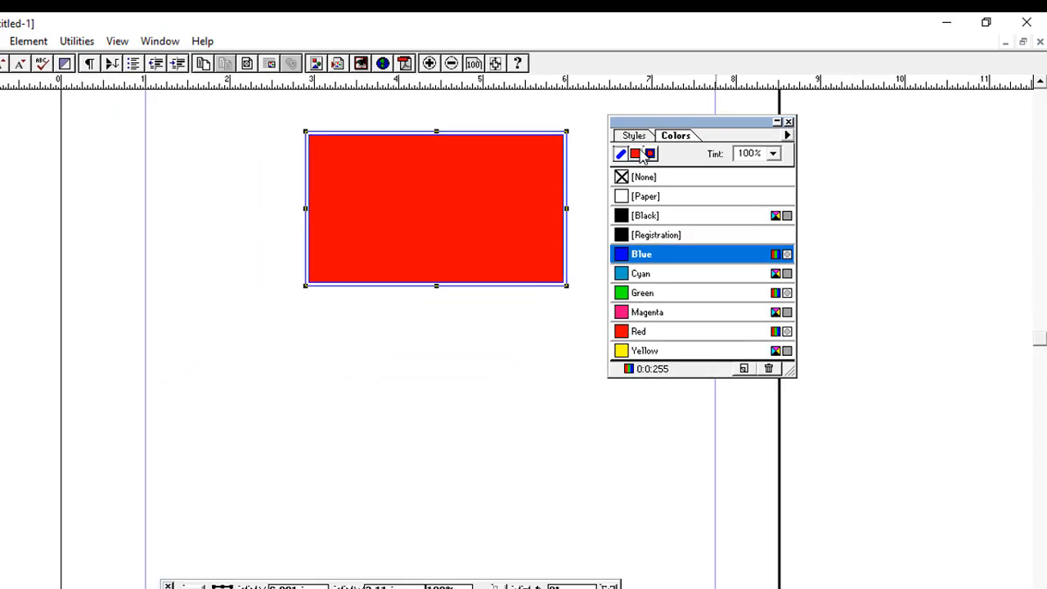
- Switch the Colors palette's target to fill, then to both fill and stroke, and close the palette
left_click(637, 154)
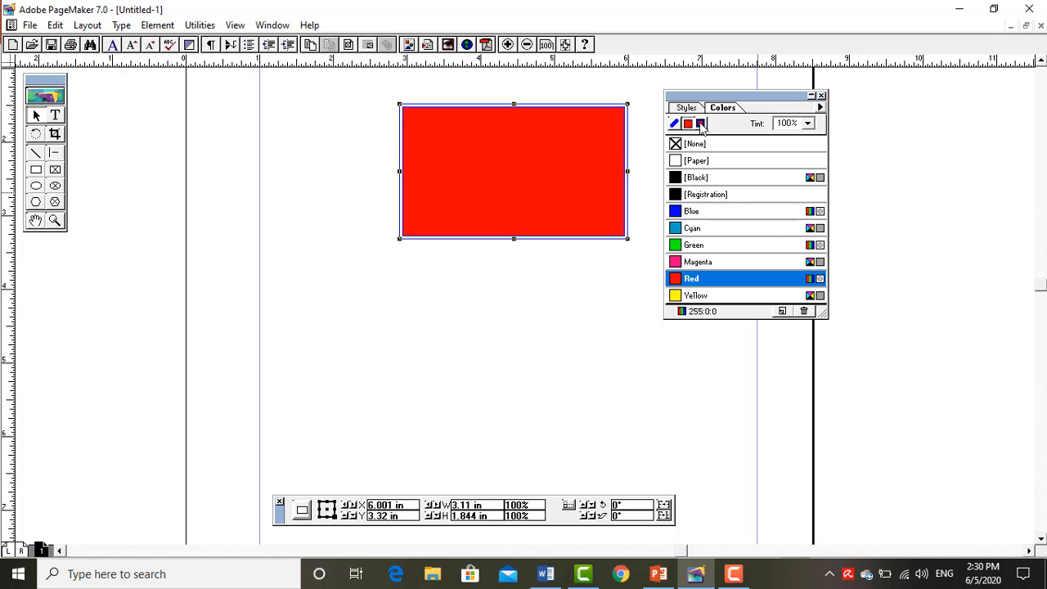
left_click(701, 124)
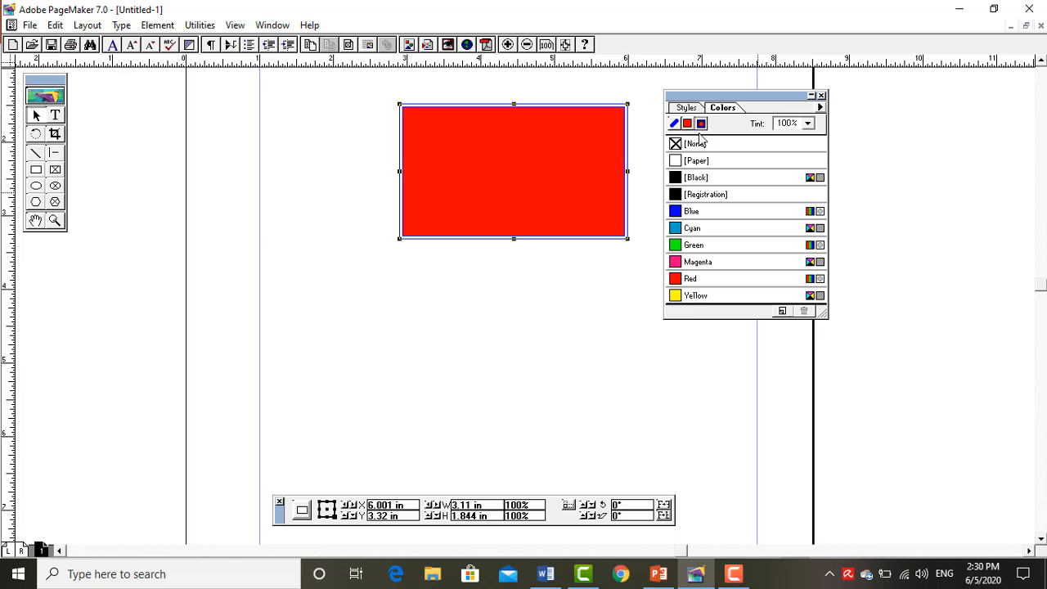
left_click(822, 96)
left_click(157, 25)
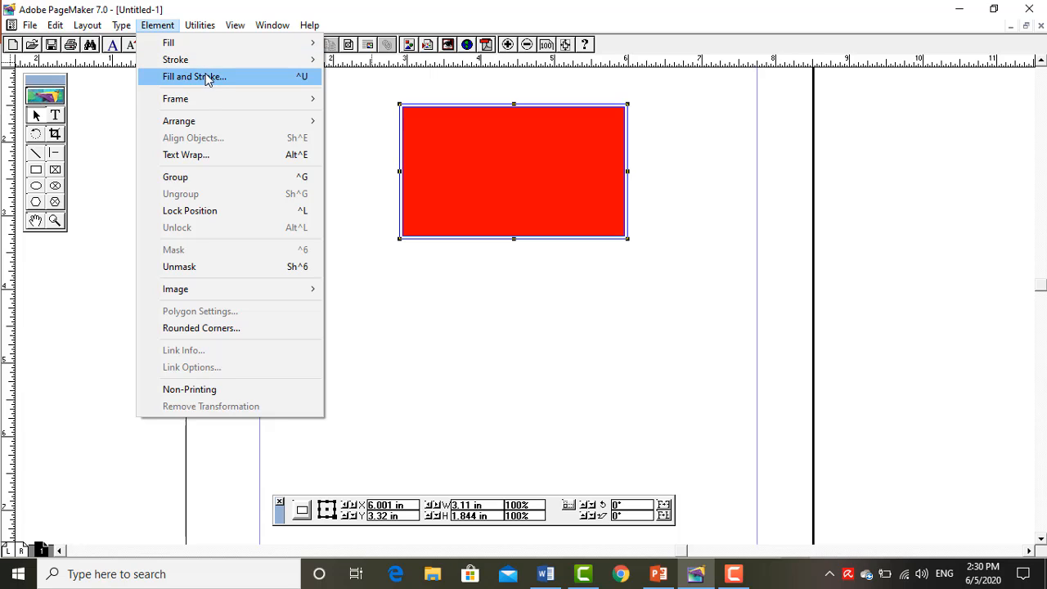
mouse_move(209, 103)
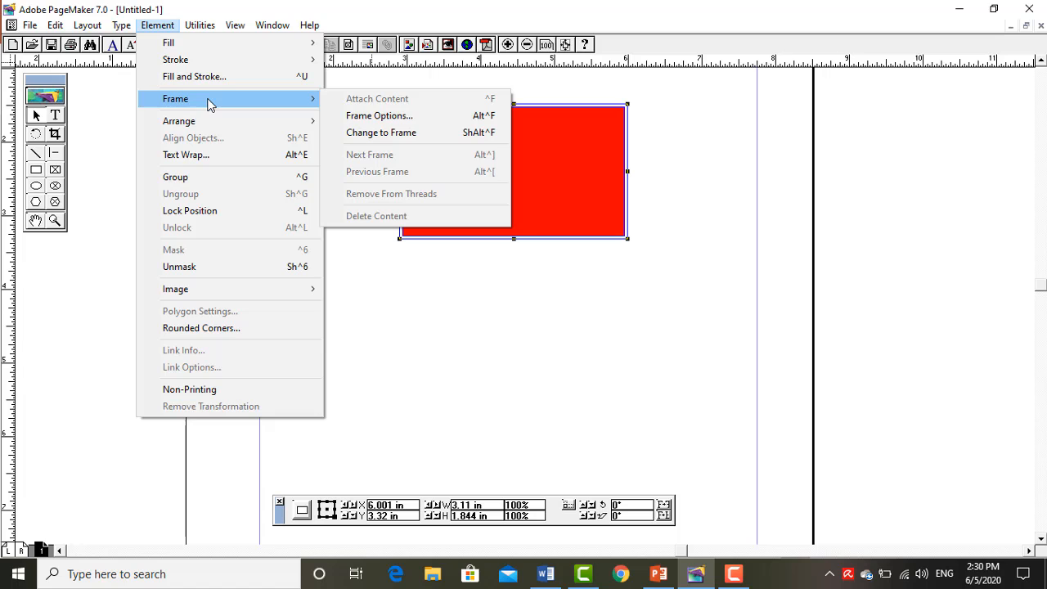
left_click(521, 266)
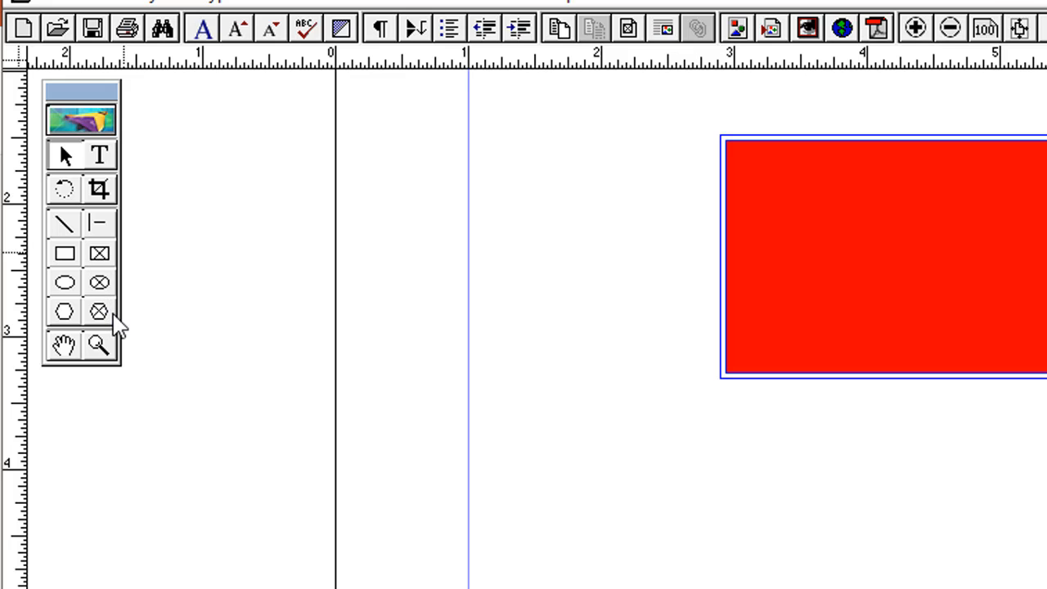
- Draw an elliptical frame about 1.75 in wide by 1.8 in high and move it below the red rectangle
left_click(99, 283)
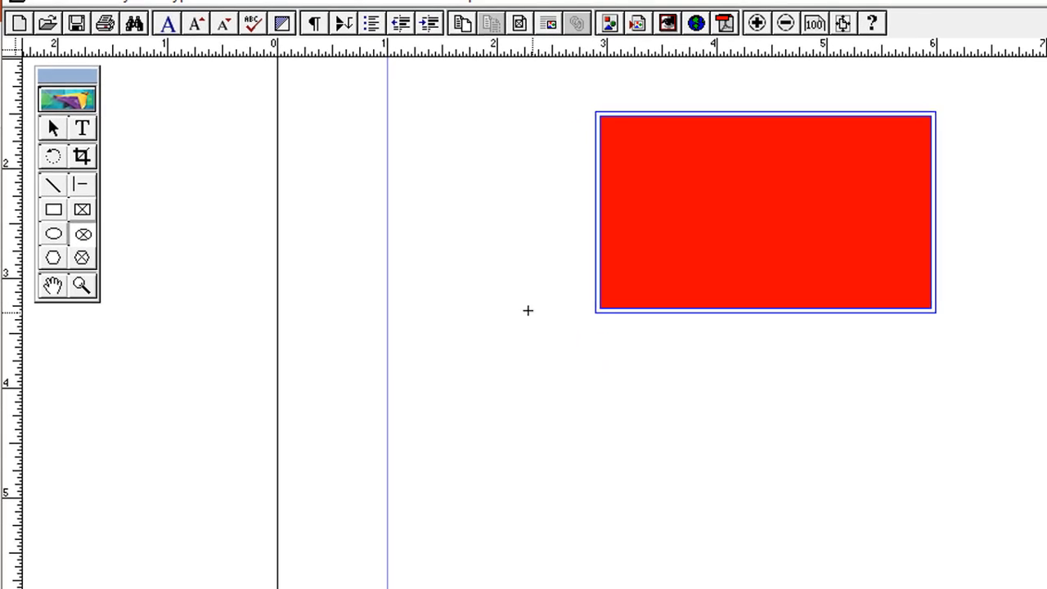
left_click_drag(479, 298, 669, 498)
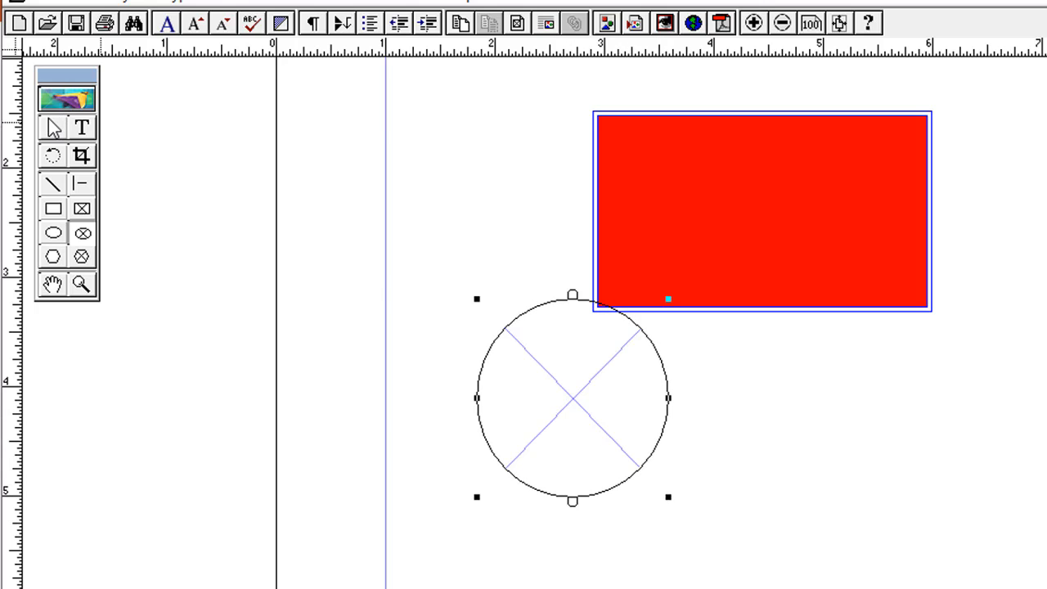
left_click(53, 128)
left_click_drag(572, 403, 833, 450)
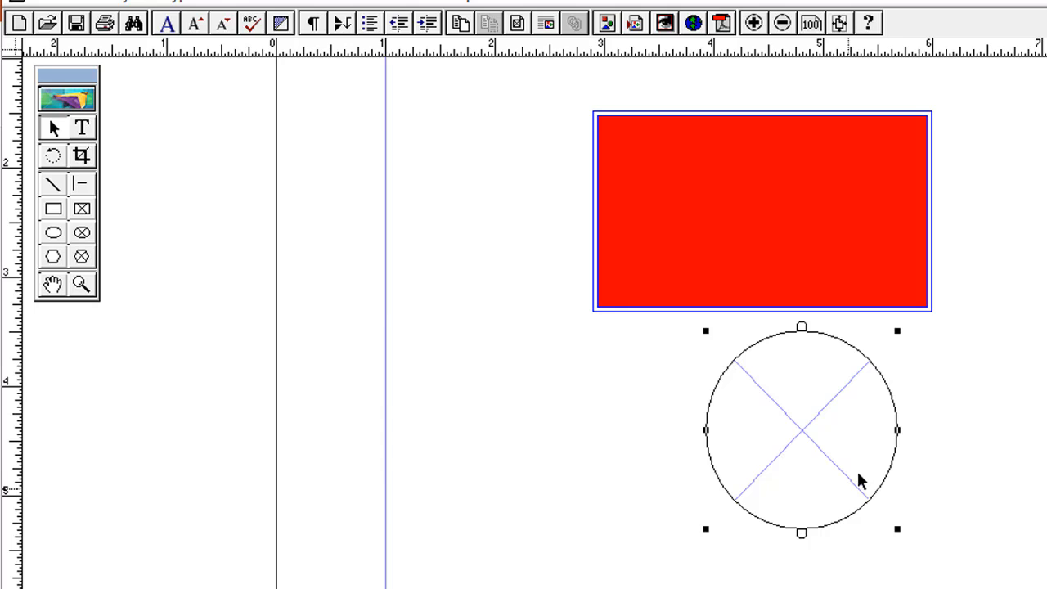
left_click(39, 5)
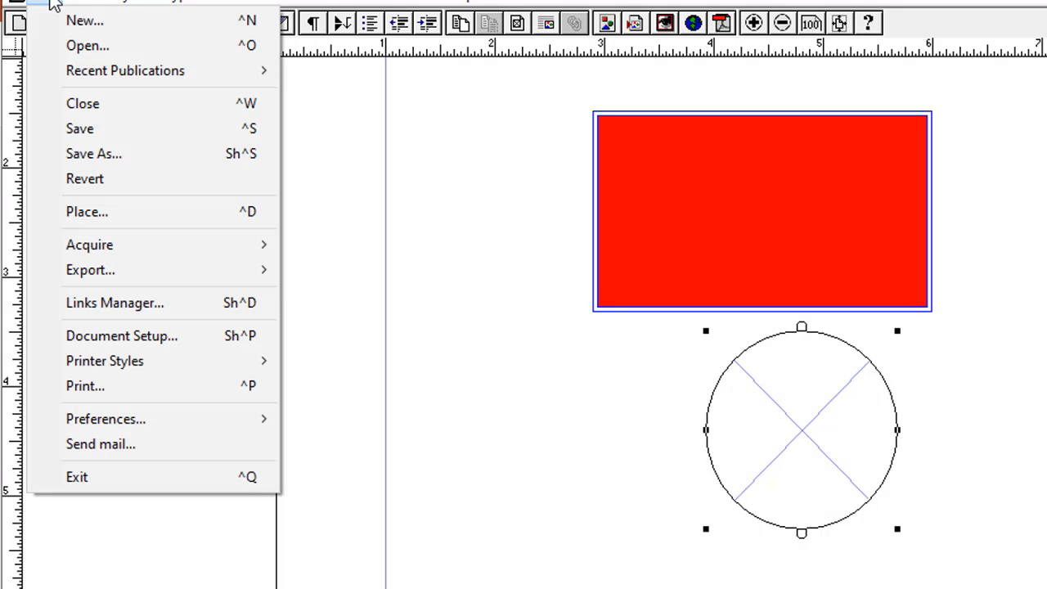
left_click(146, 219)
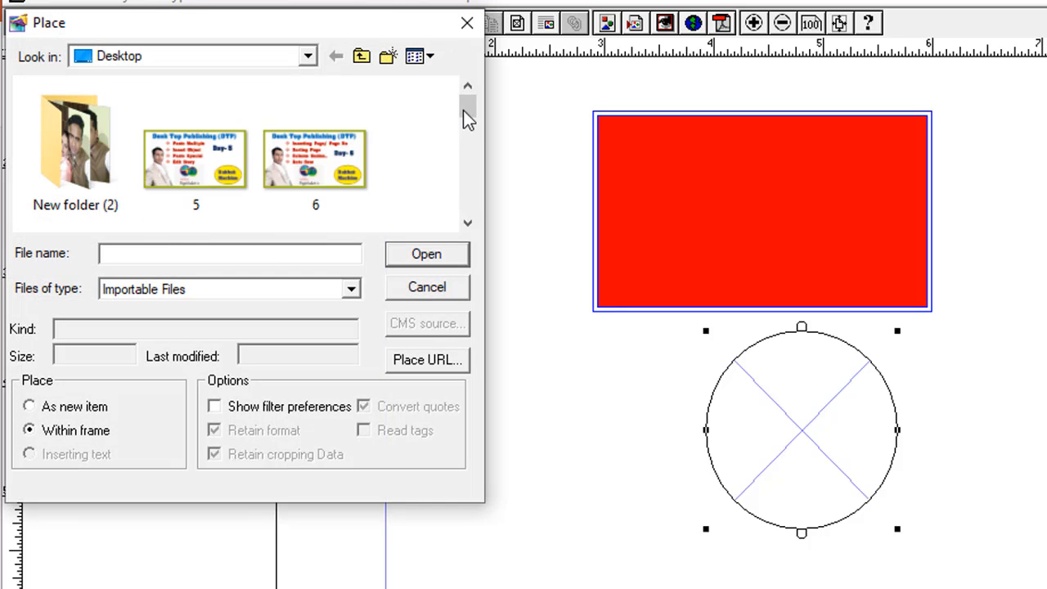
left_click_drag(463, 110, 456, 140)
left_click(300, 142)
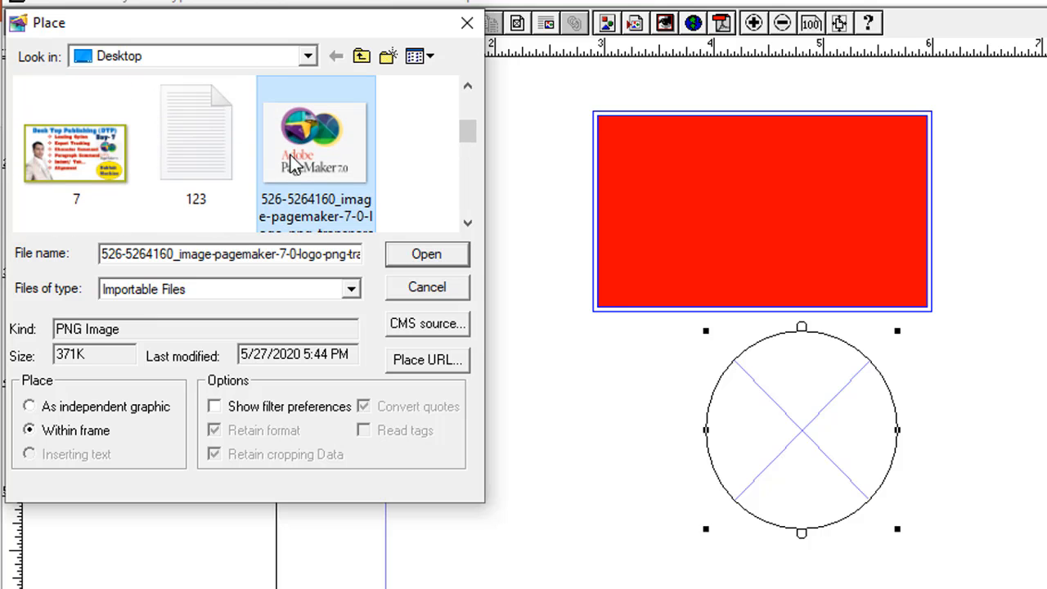
left_click(468, 223)
left_click(468, 222)
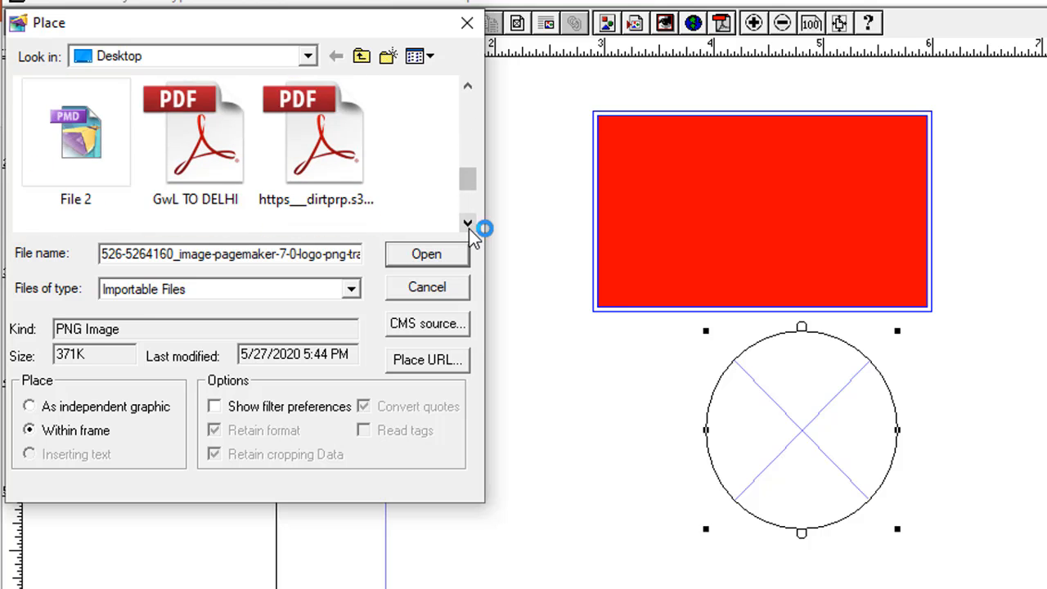
left_click(468, 222)
left_click_drag(470, 195, 414, 140)
left_click(441, 259)
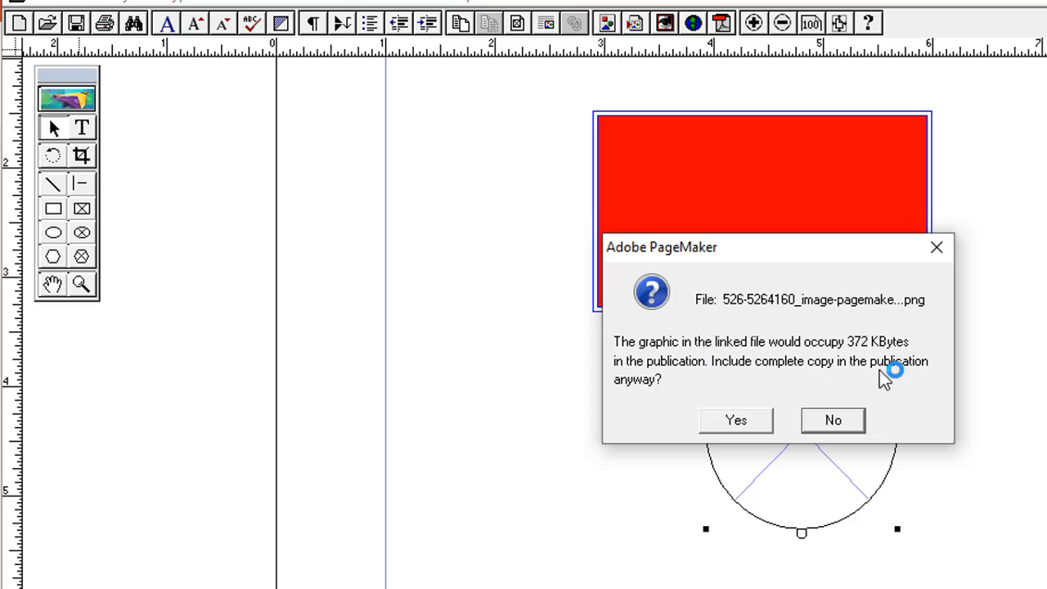
left_click(757, 414)
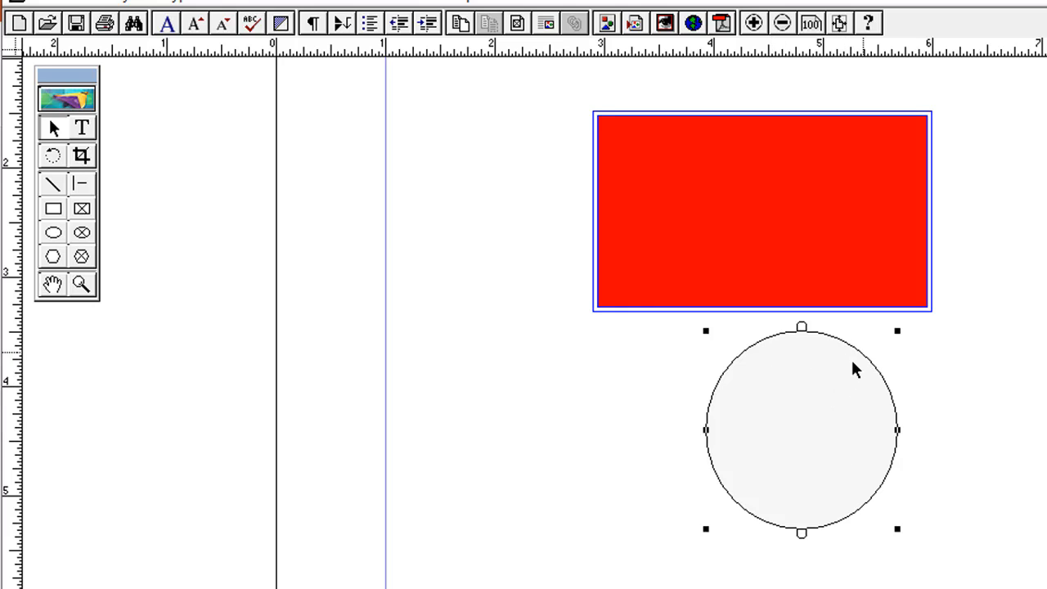
- Set the elliptical frame's options to scale content to fit the frame with Maintain aspect ratio on
left_click(234, 3)
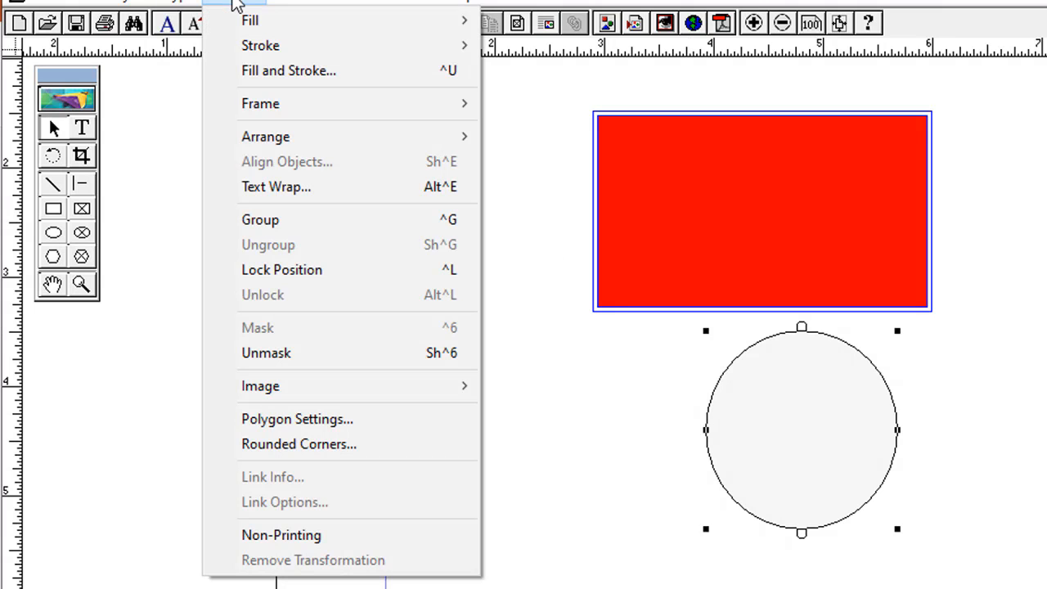
mouse_move(283, 112)
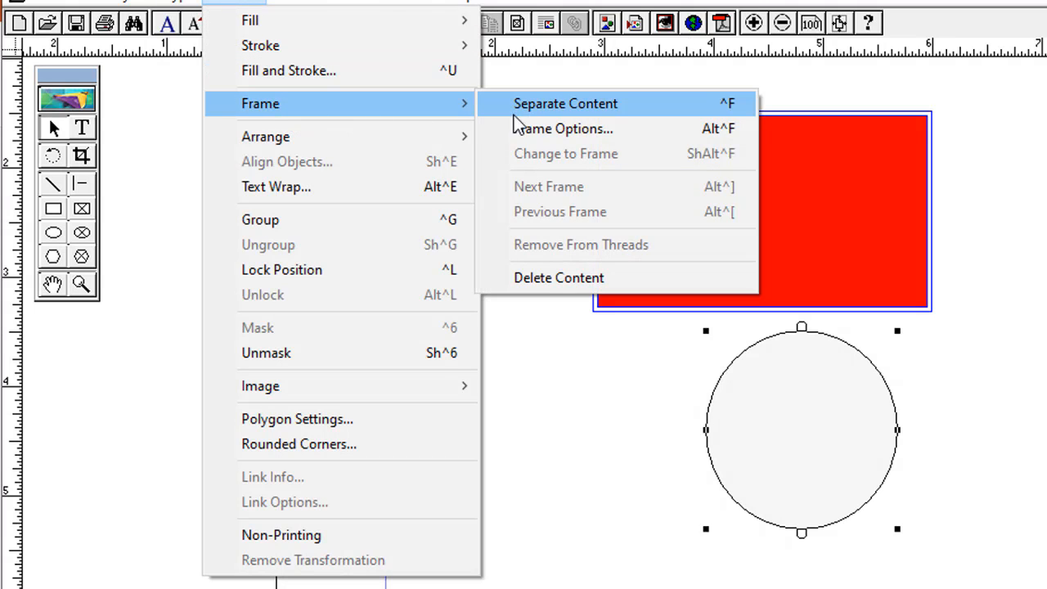
left_click(550, 129)
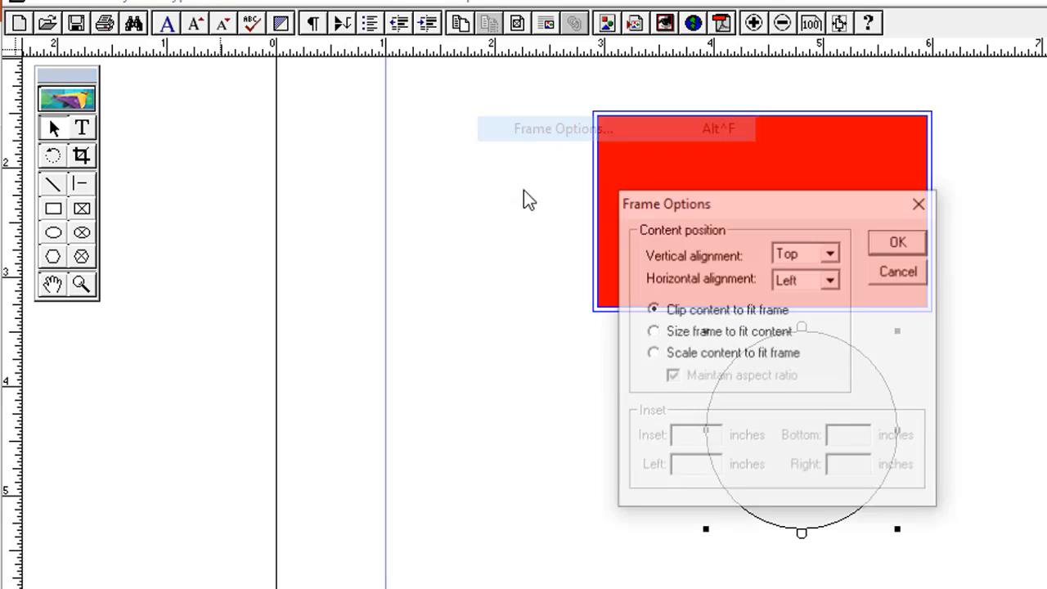
left_click_drag(760, 201, 430, 124)
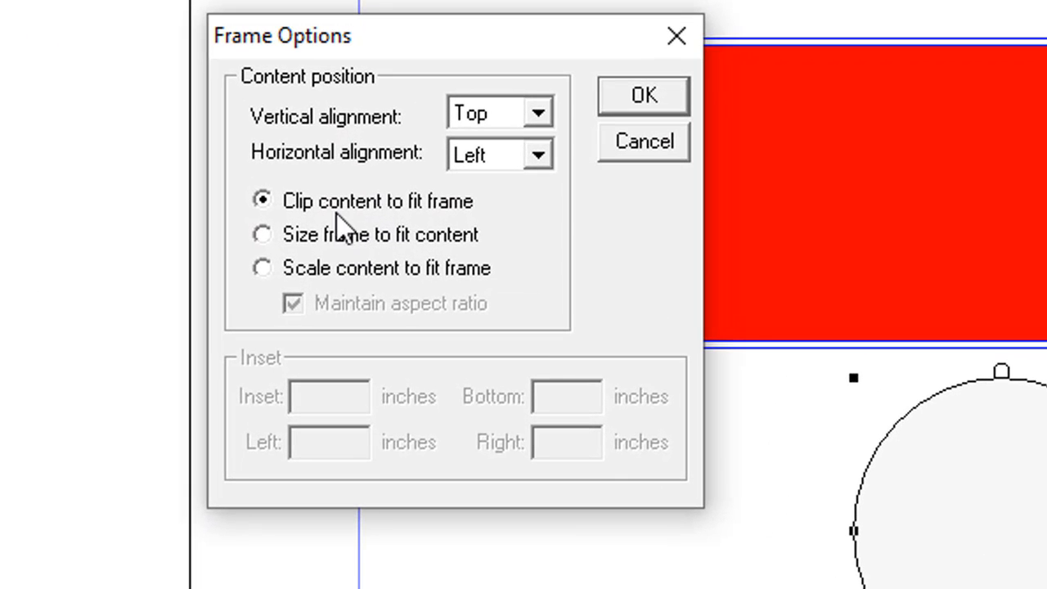
left_click(363, 248)
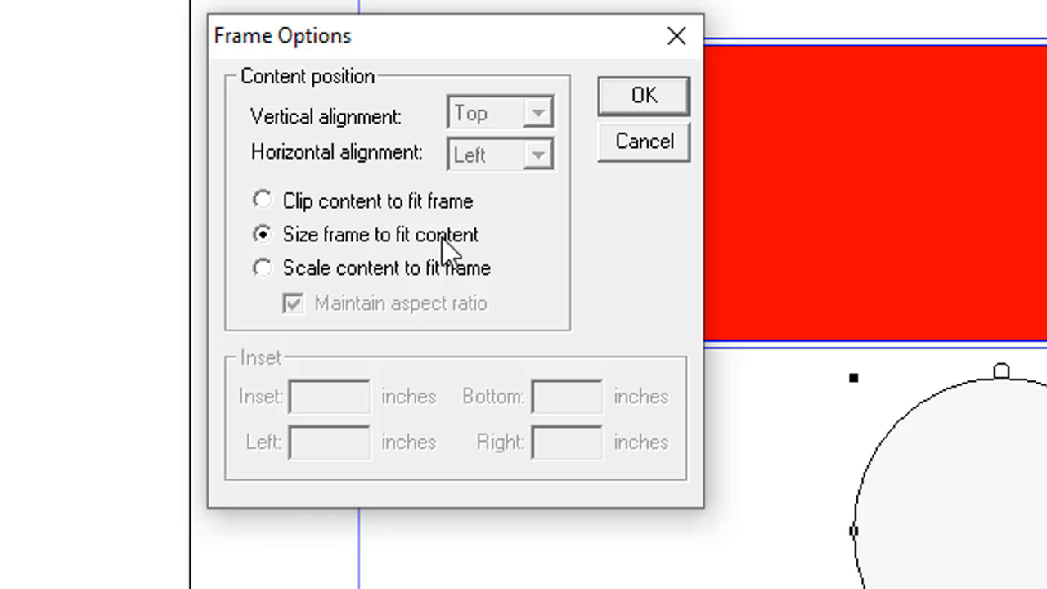
left_click(403, 271)
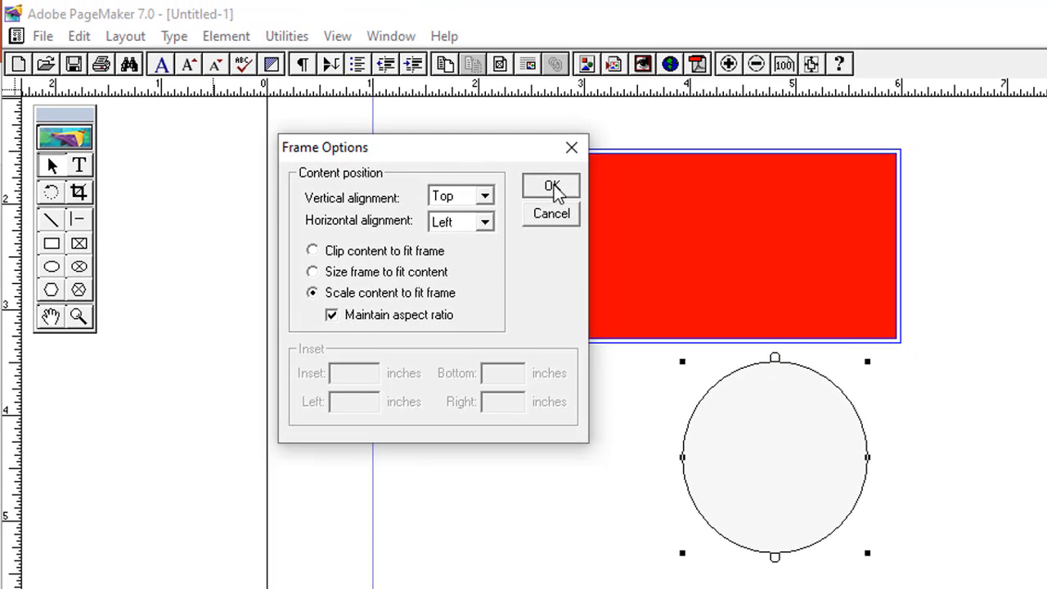
left_click(553, 185)
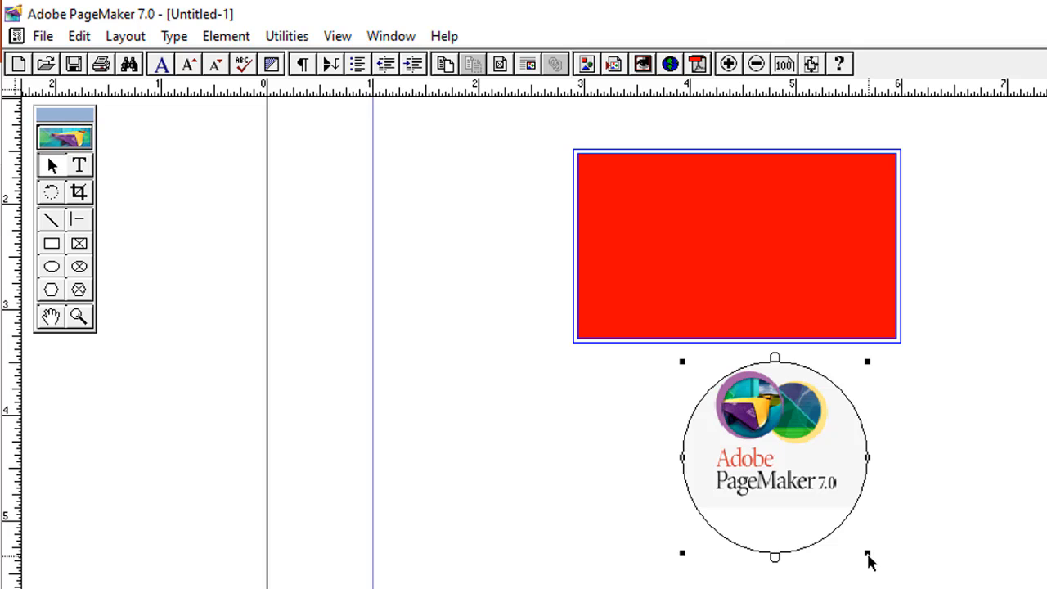
- Resize the elliptical logo frame to about 2.39 in wide by 2.07 in high
left_click_drag(869, 556, 858, 524)
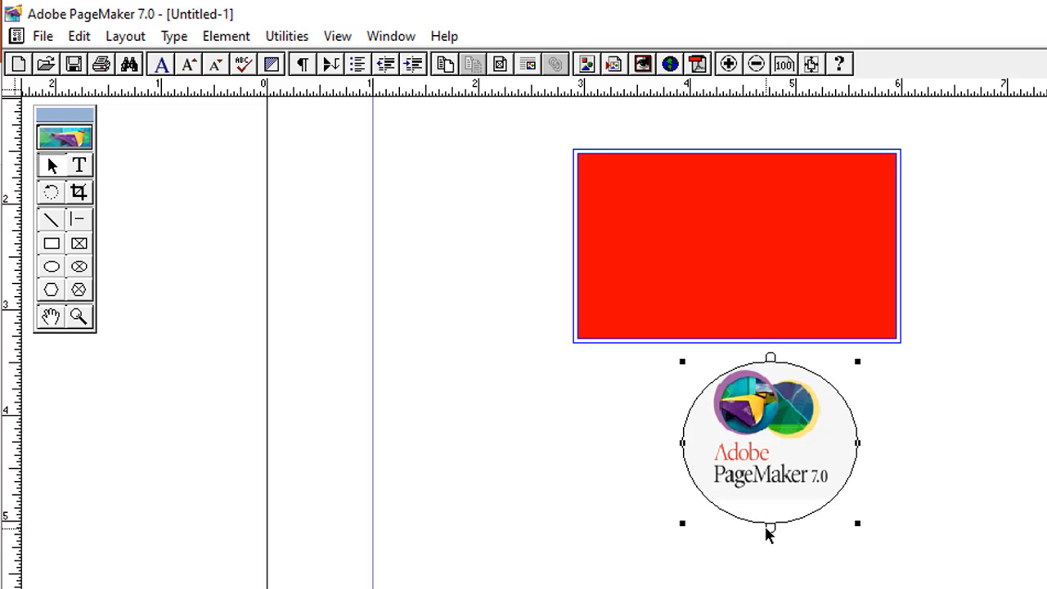
left_click_drag(767, 526, 767, 508)
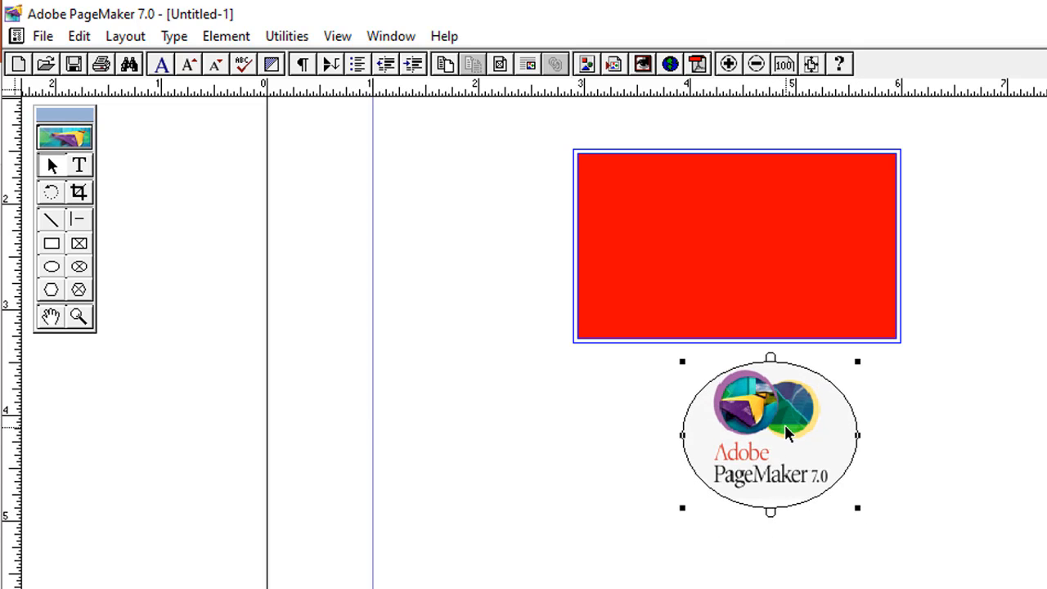
left_click_drag(861, 506, 934, 579)
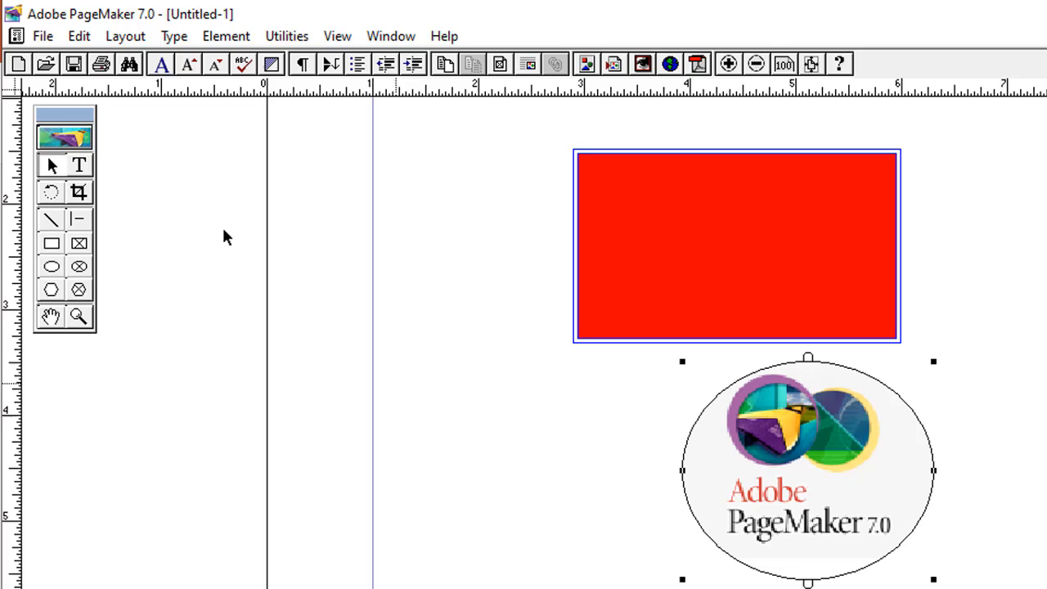
- Review the elliptical frame's content position settings in Frame Options and cancel without changing them
left_click(43, 36)
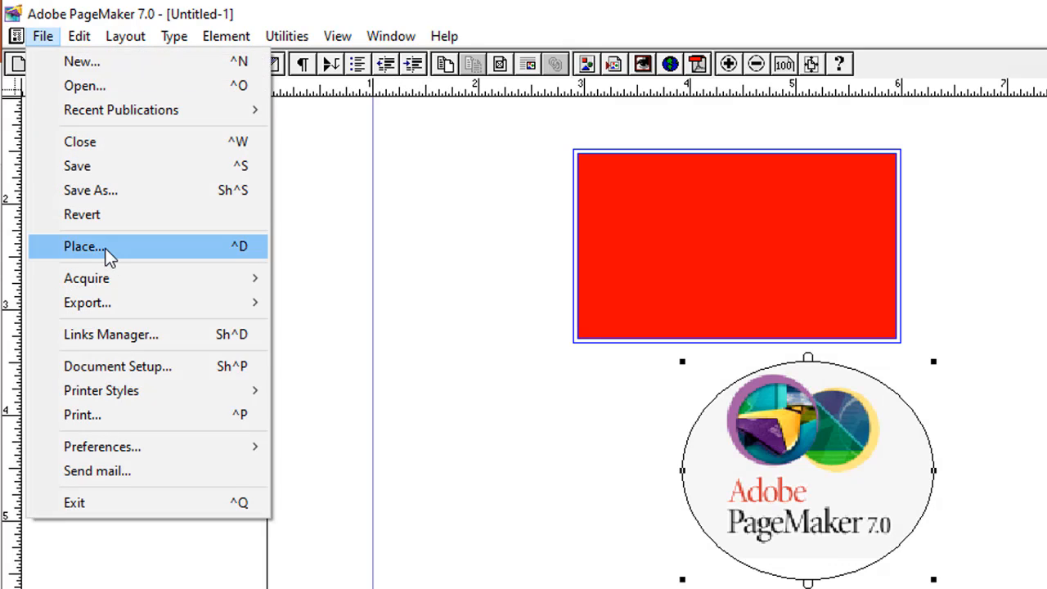
left_click(810, 462)
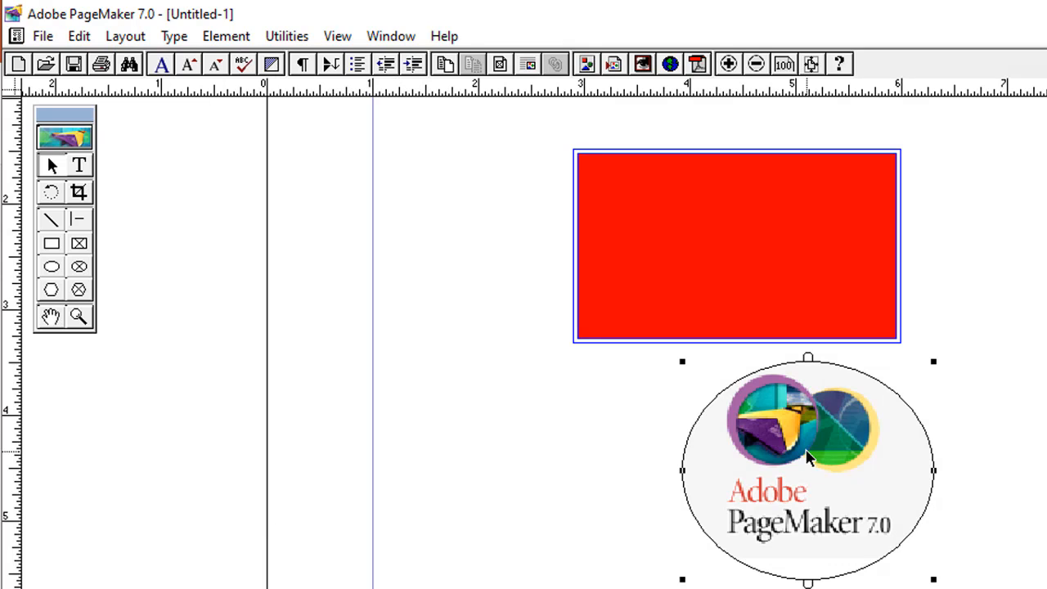
left_click(208, 37)
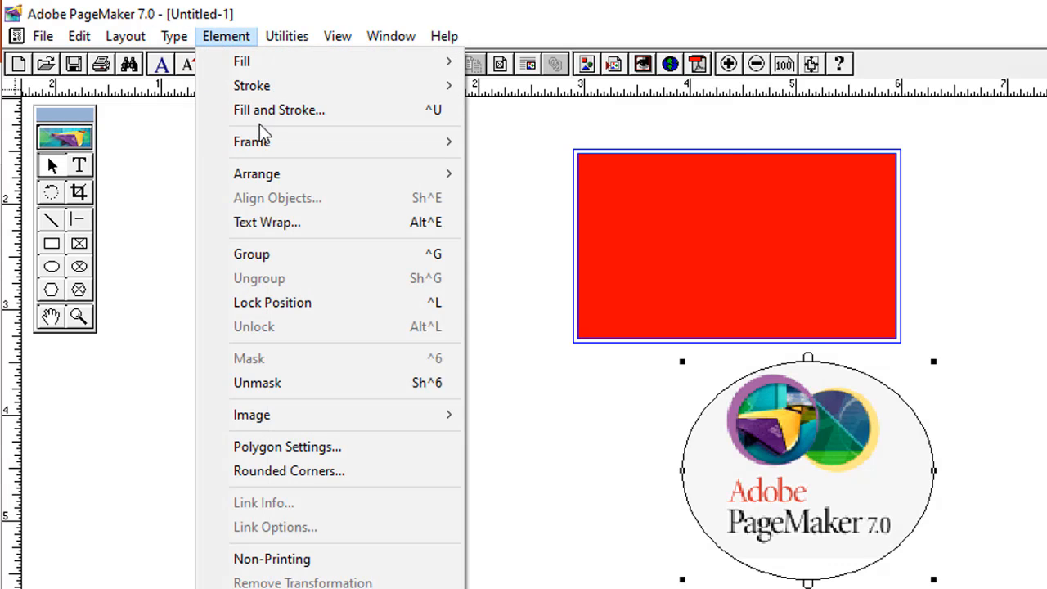
mouse_move(270, 139)
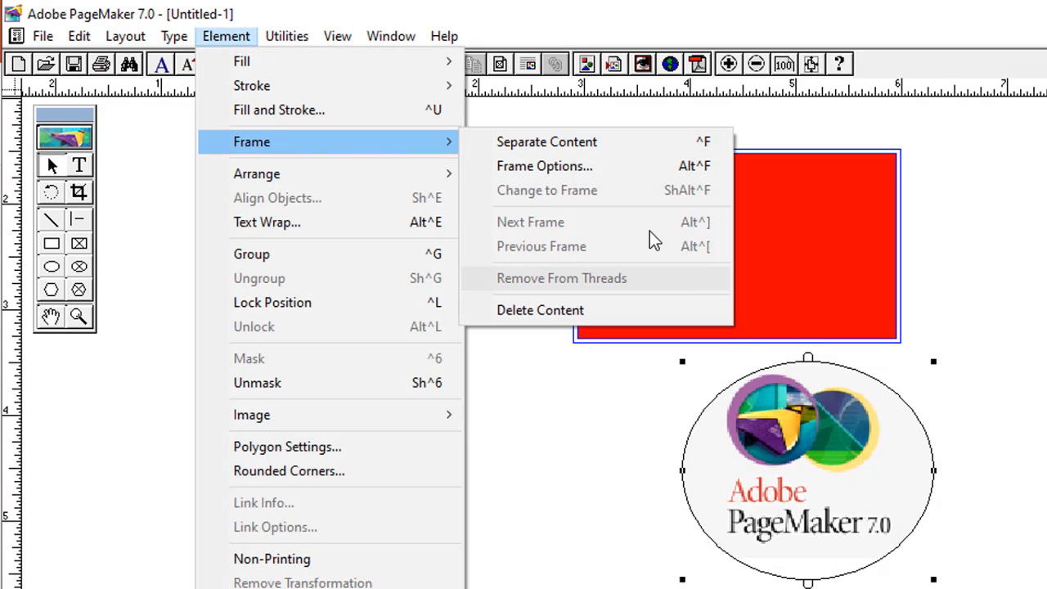
left_click(601, 168)
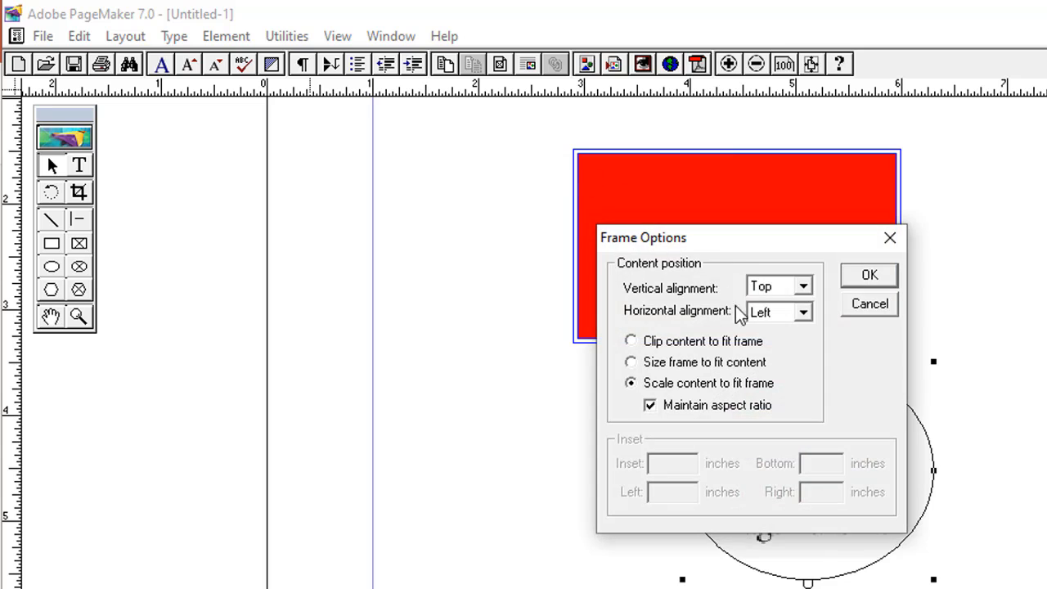
left_click_drag(716, 239, 386, 185)
left_click(532, 244)
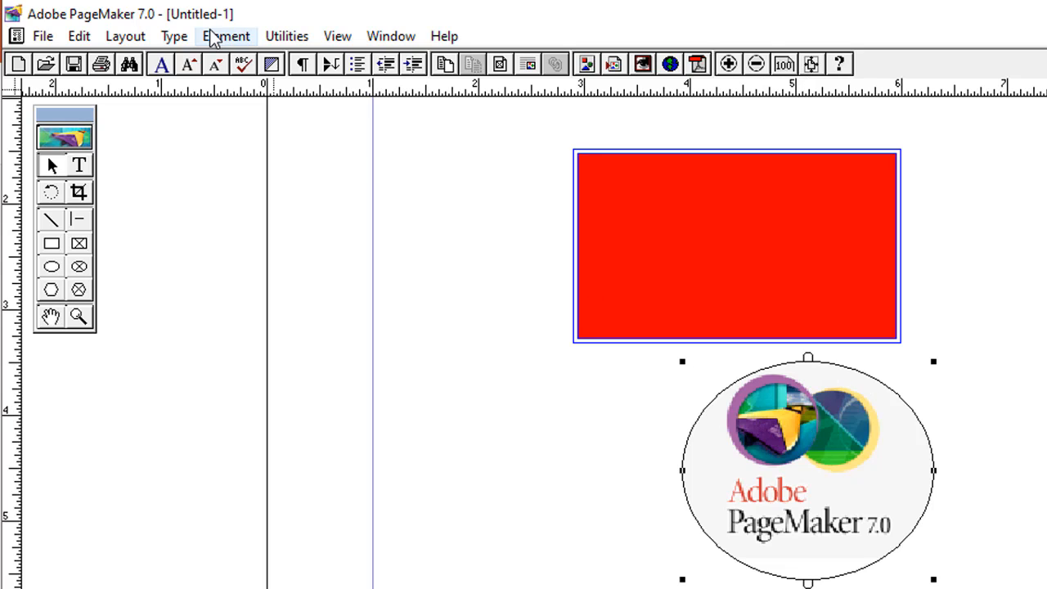
- Move the logo frame slightly left, separate its content and place the freed image to the right of the empty ellipse
mouse_move(817, 430)
left_mouse_down()
mouse_move(733, 538)
mouse_move(830, 421)
left_mouse_up()
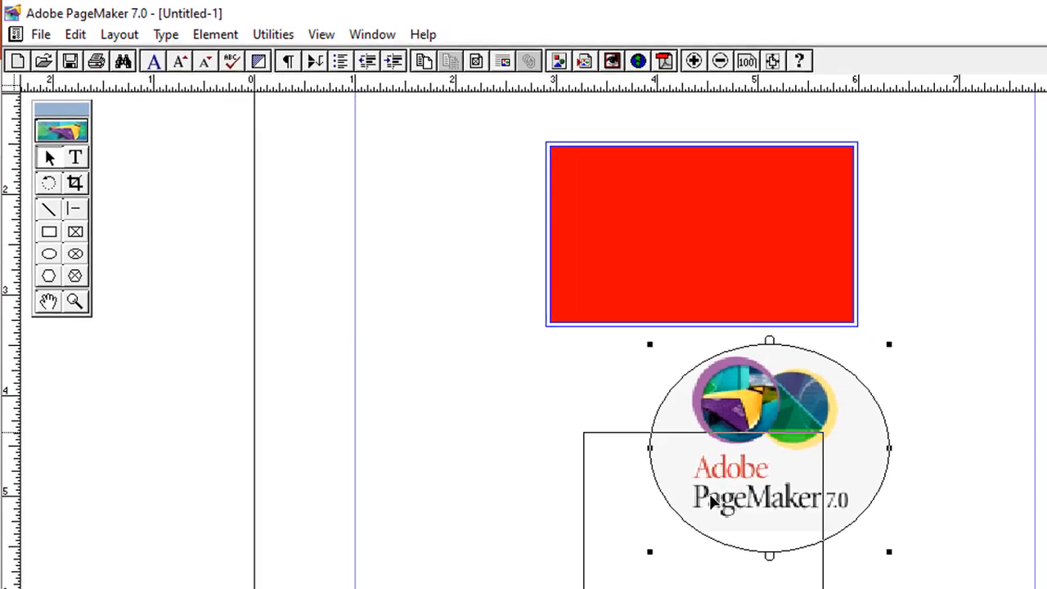
left_click_drag(654, 337, 654, 337)
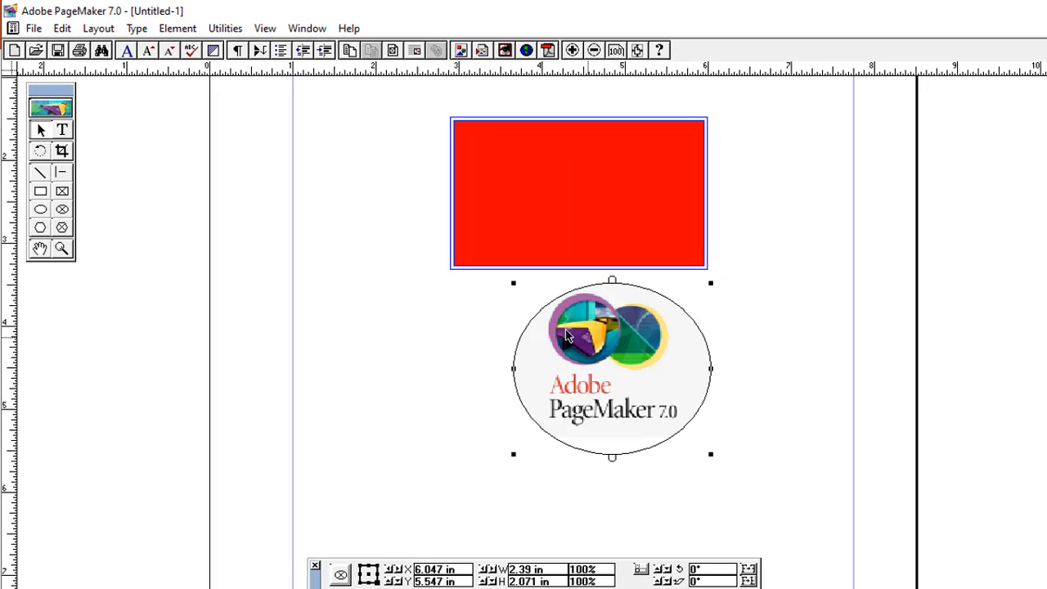
left_click(177, 28)
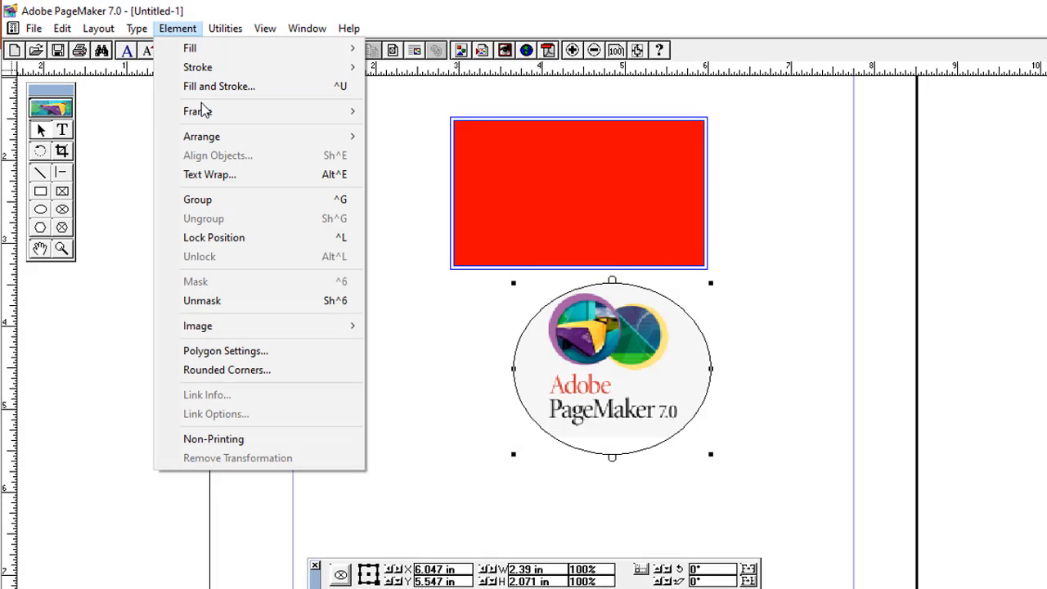
mouse_move(207, 113)
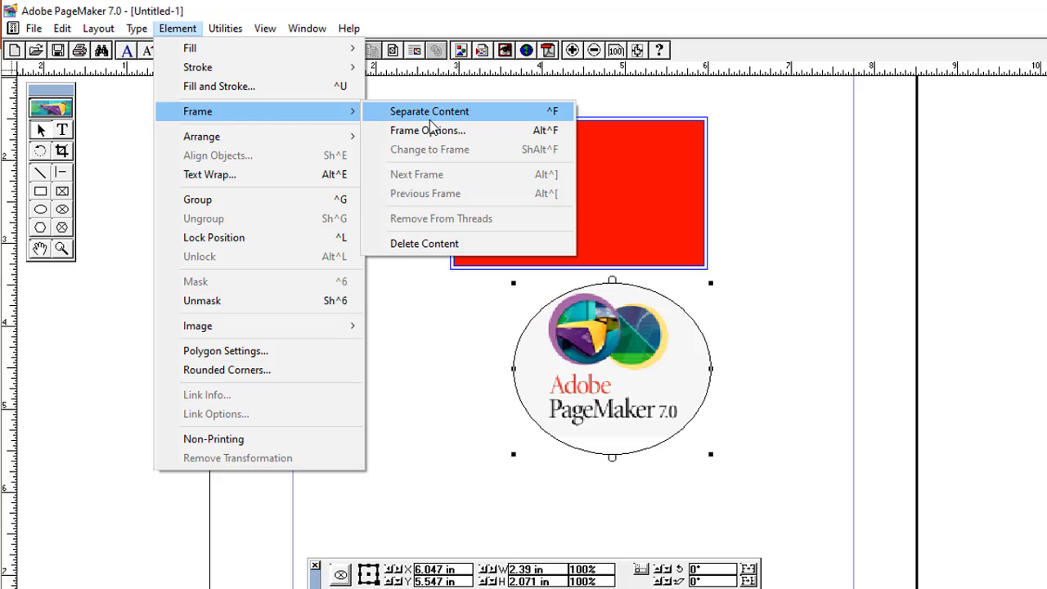
left_click(430, 115)
left_click_drag(665, 377, 783, 249)
left_click(641, 382)
left_click_drag(719, 239, 822, 348)
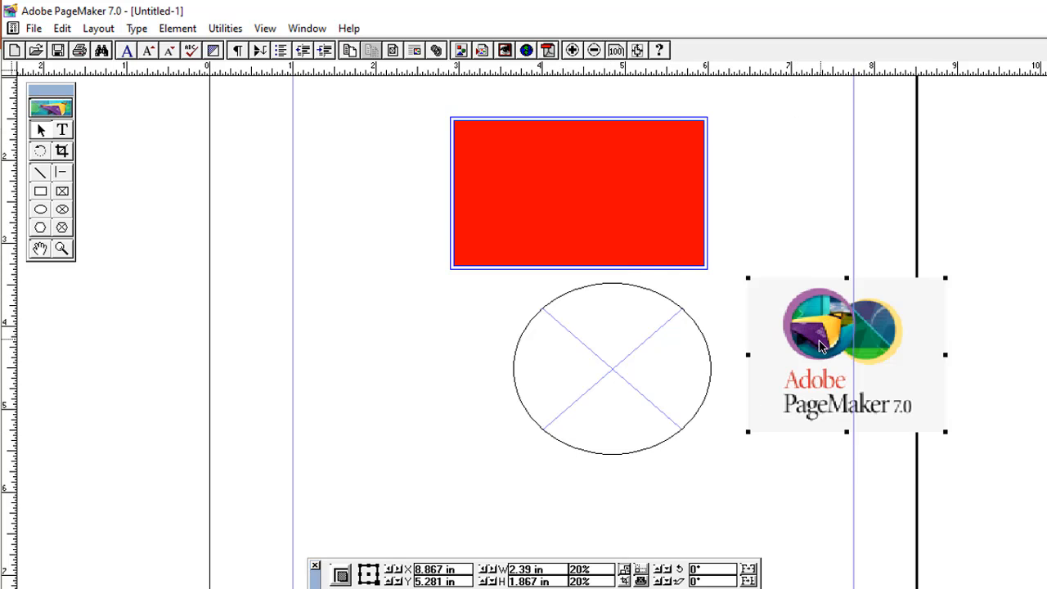
- Move the logo image back over the ellipse, select both objects and attach the image as the frame's content
left_click(178, 29)
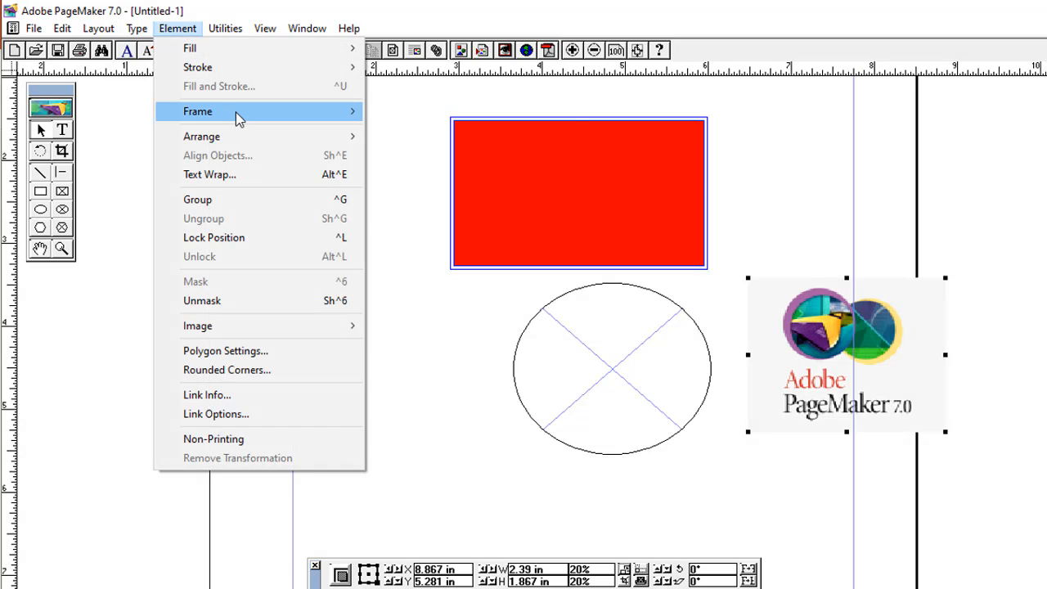
mouse_move(241, 114)
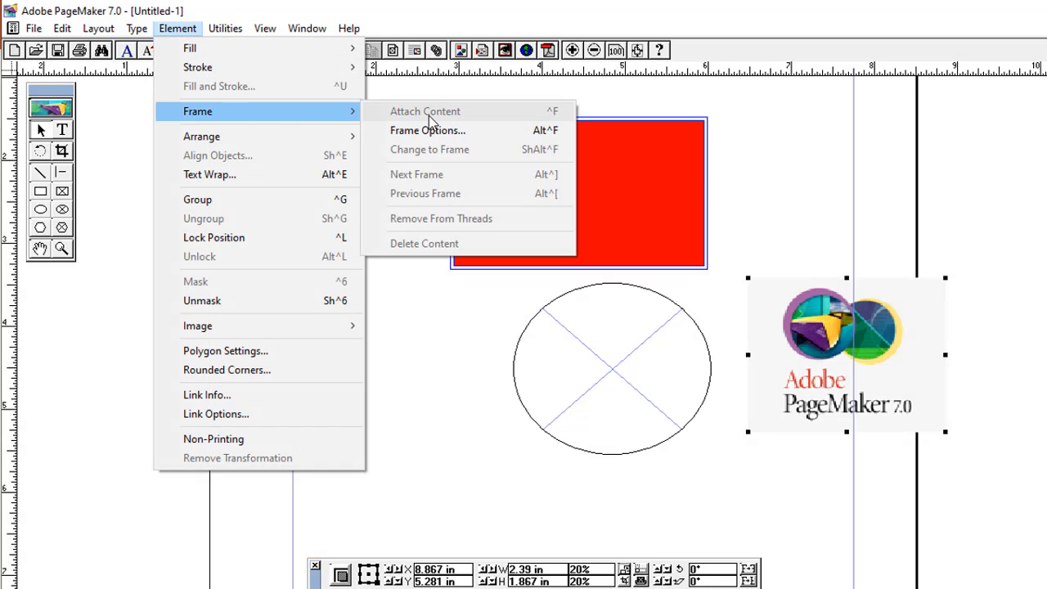
left_click(781, 372)
left_click_drag(781, 372, 618, 390)
left_click(469, 294)
left_click_drag(479, 281, 792, 460)
left_click(195, 30)
mouse_move(237, 111)
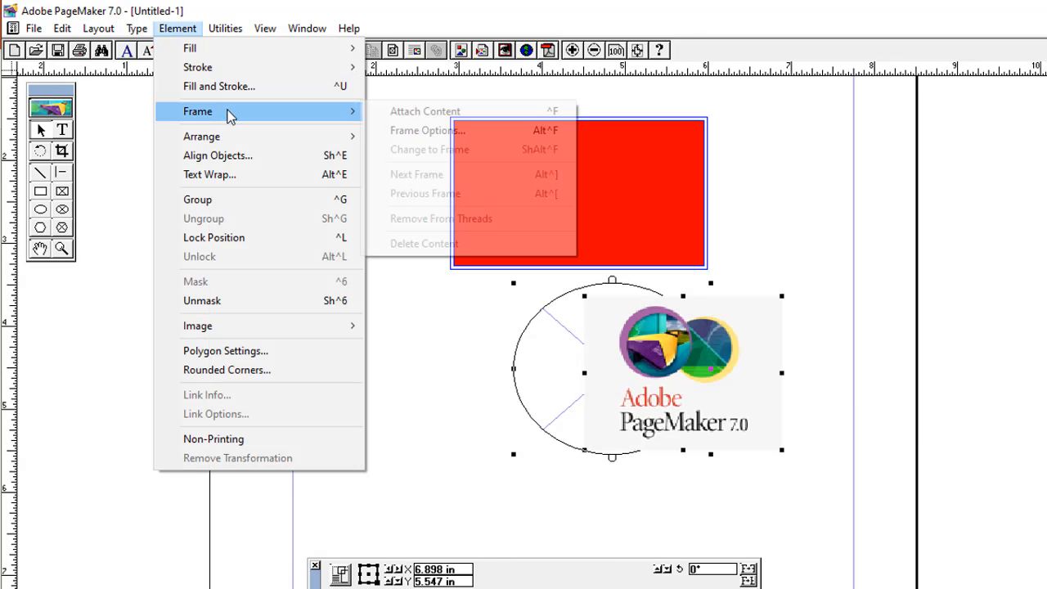
left_click(440, 114)
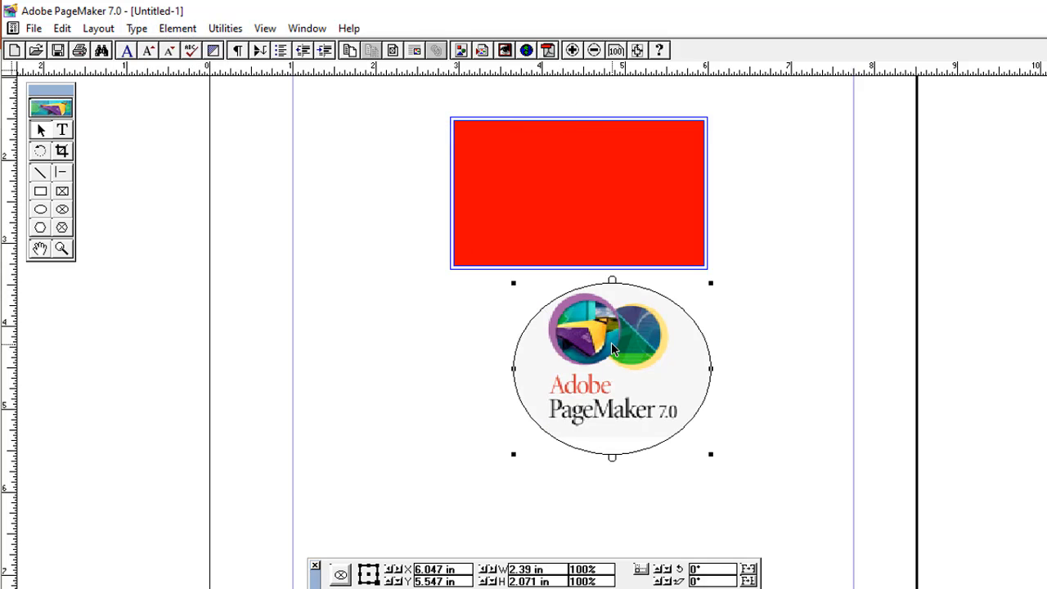
- Separate the logo from the elliptical frame again and shift the image slightly right and down
left_click(178, 27)
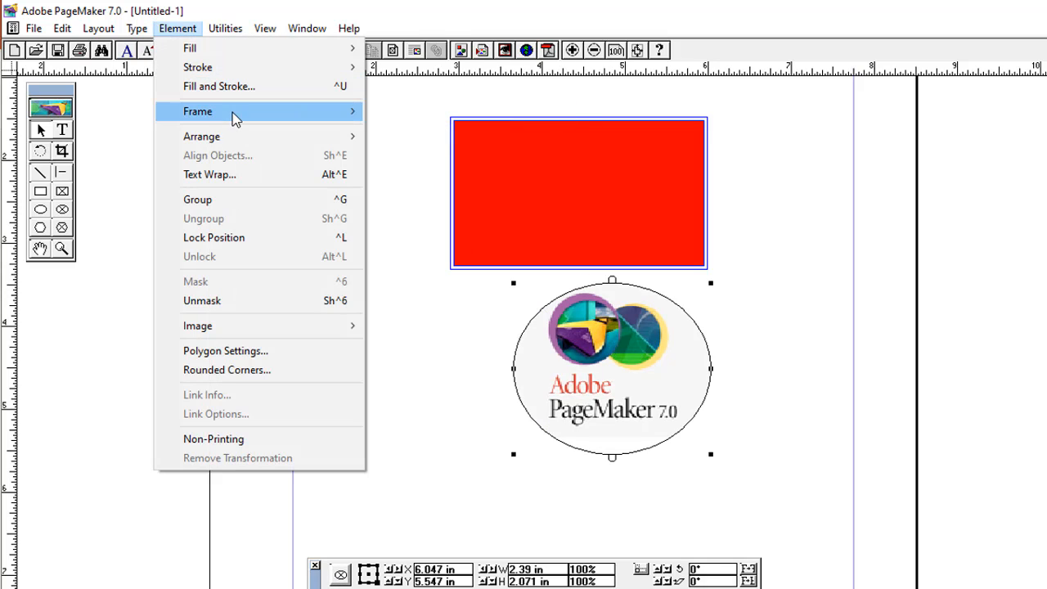
mouse_move(235, 118)
left_click(441, 113)
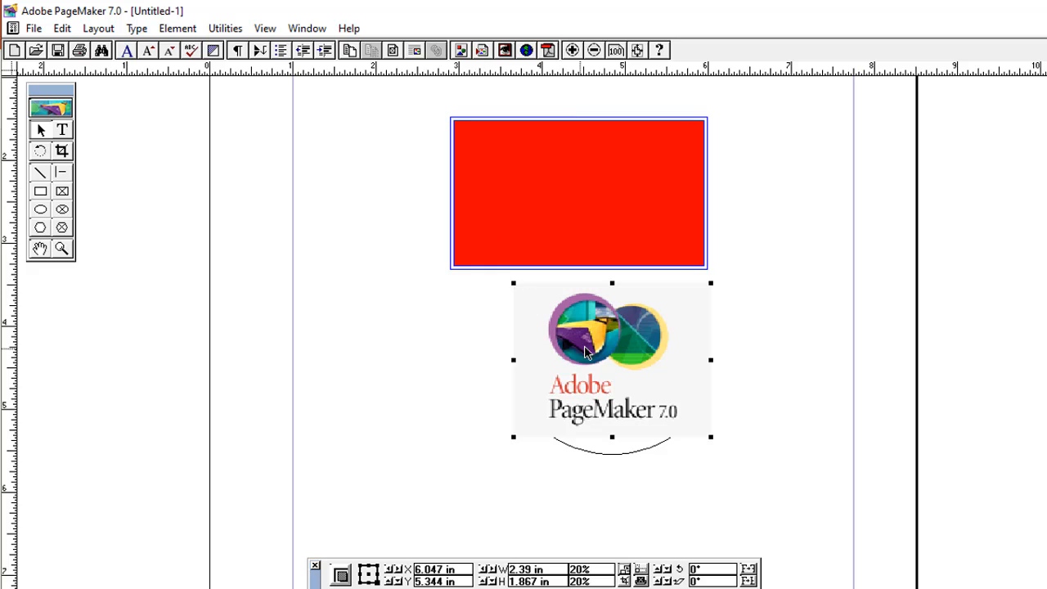
left_click_drag(584, 352, 642, 360)
- Select the logo image together with the elliptical frame, attach the image as the frame's content and deselect it
left_click_drag(471, 277, 744, 456)
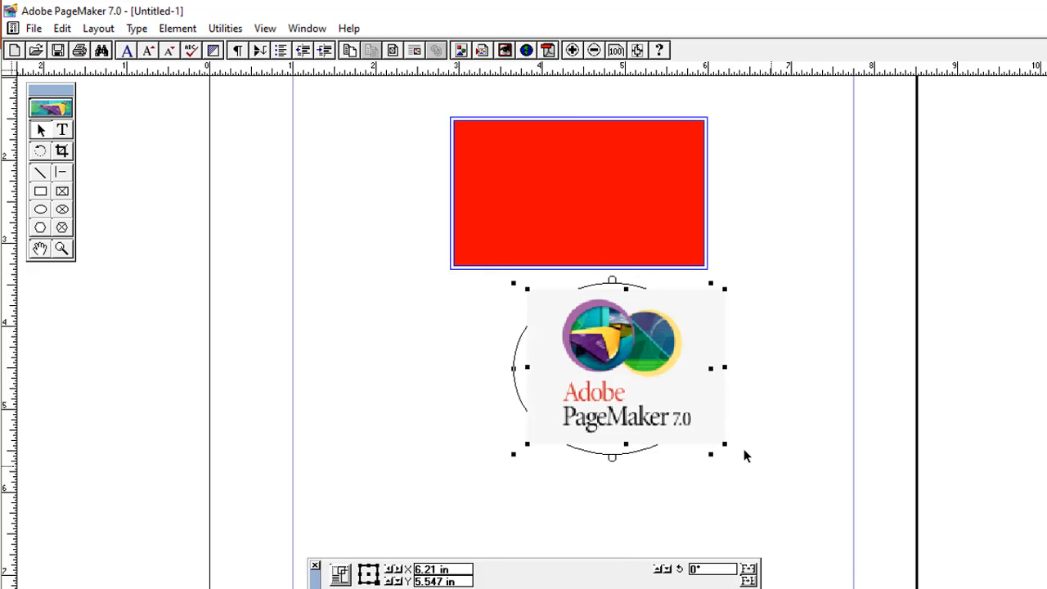
left_click(177, 28)
mouse_move(227, 113)
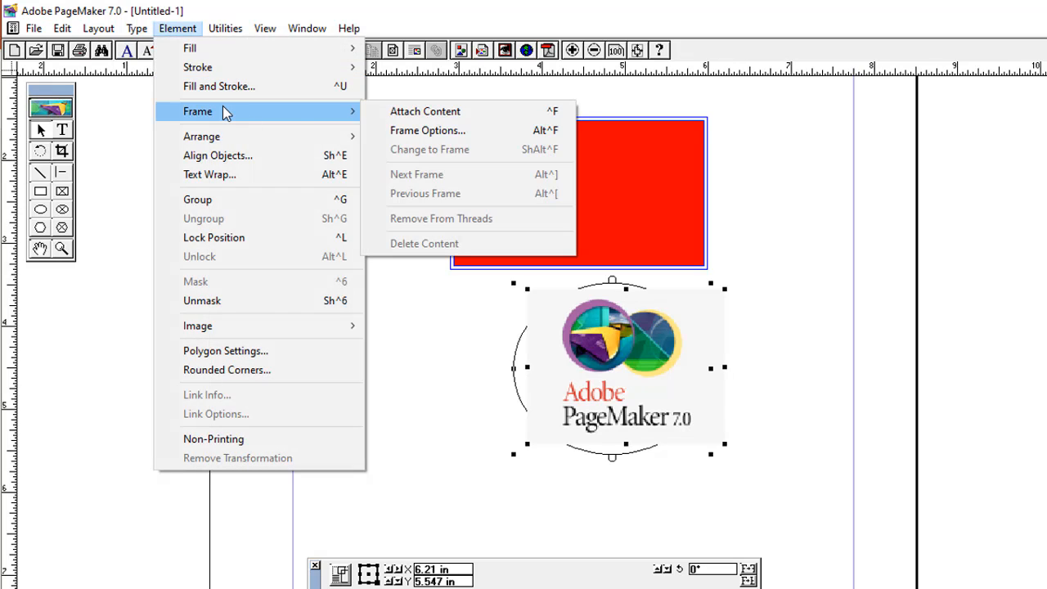
left_click(438, 117)
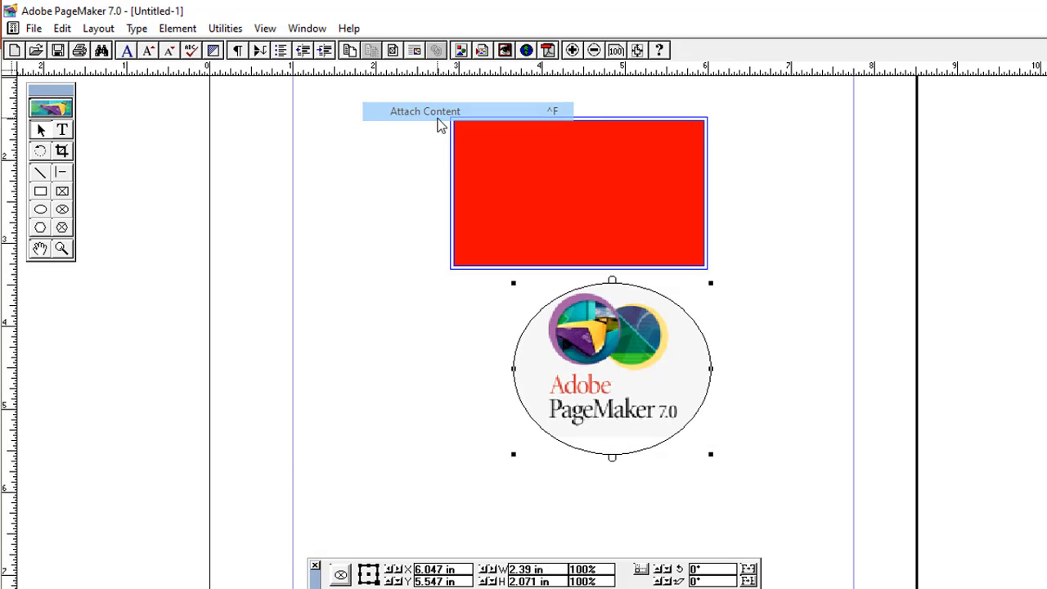
left_click(646, 517)
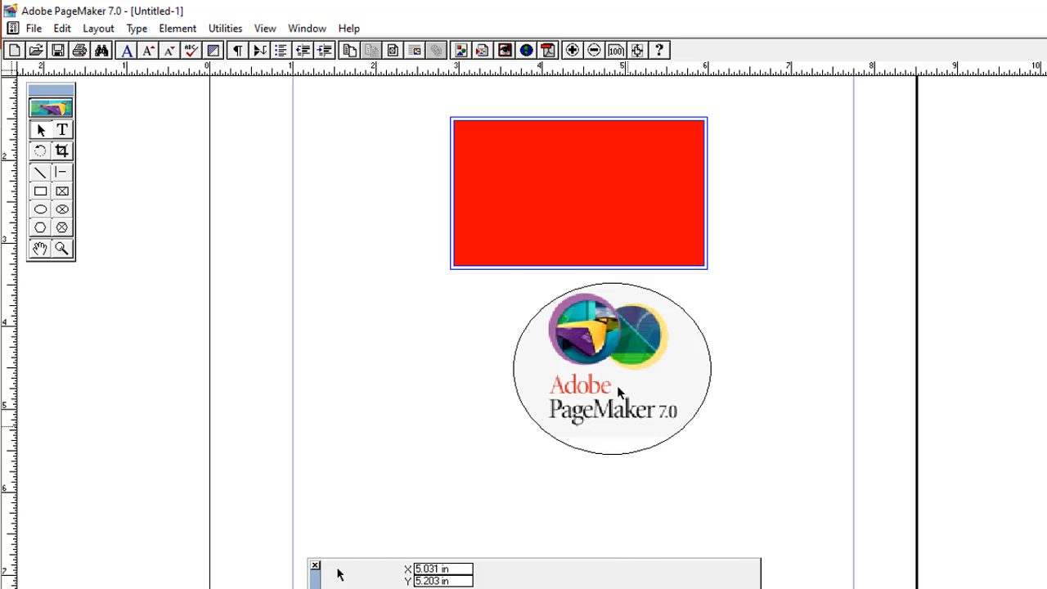
- Delete the elliptical frame together with its logo content
left_click(616, 385)
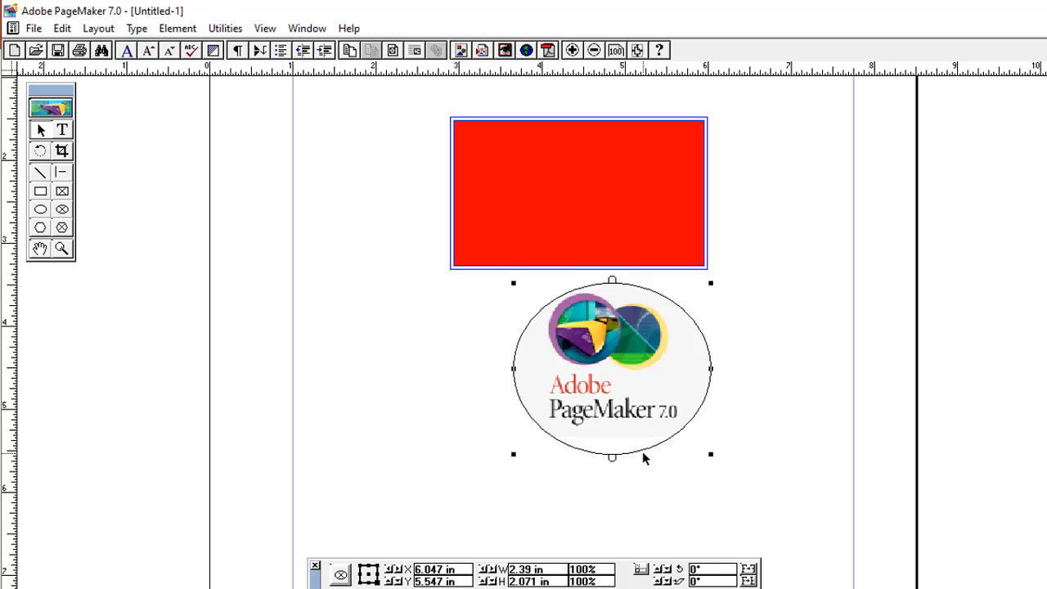
key("Delete")
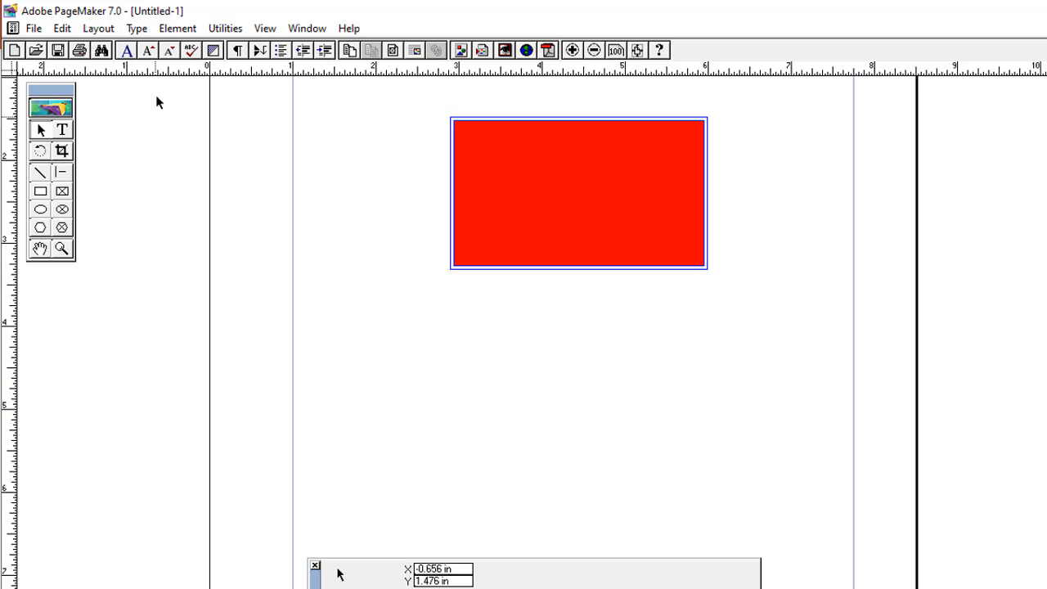
left_click(175, 28)
mouse_move(215, 142)
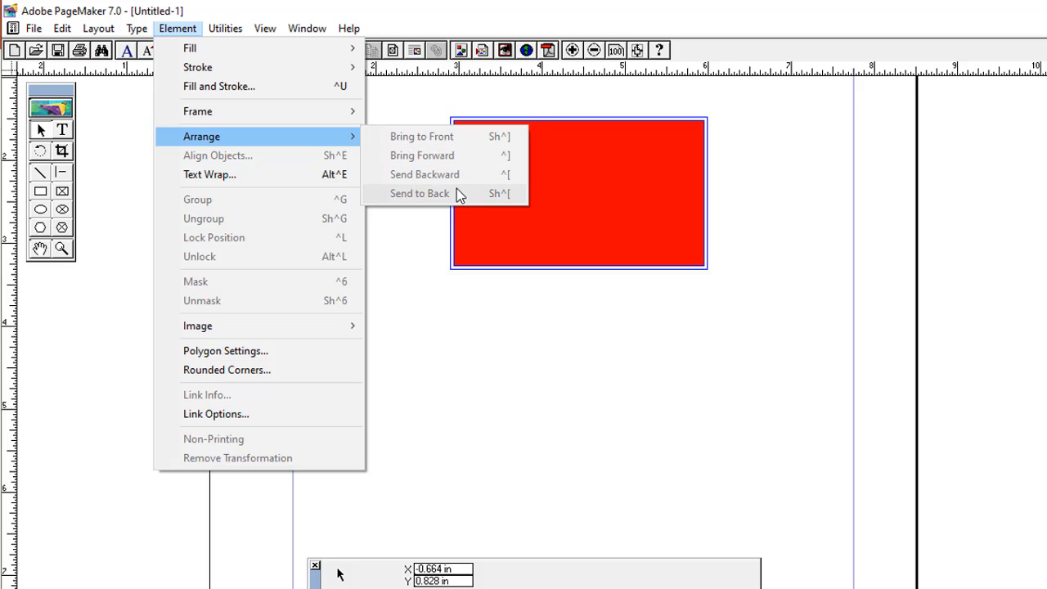
left_click(419, 298)
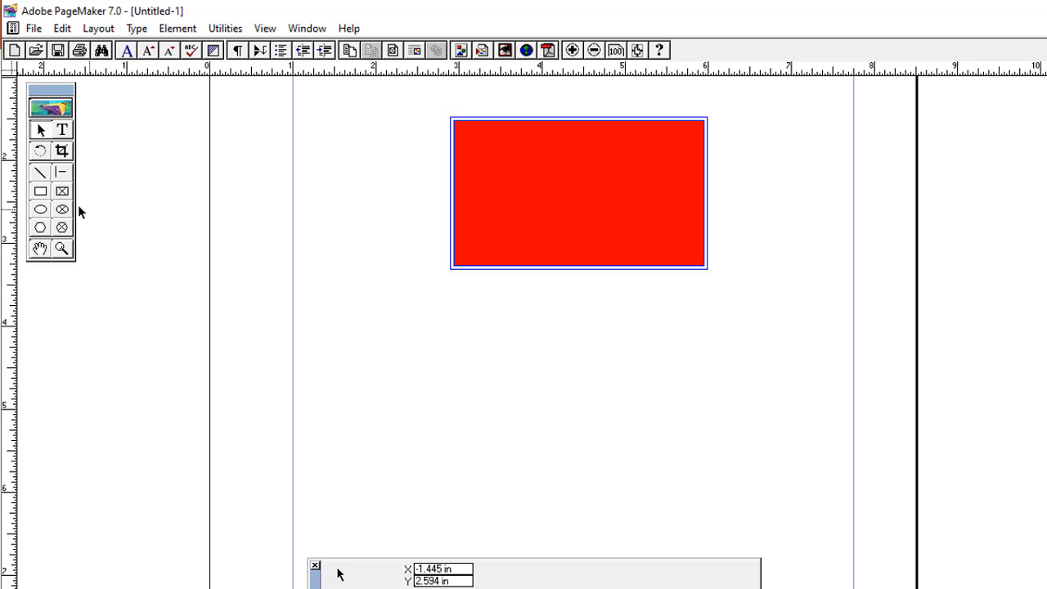
- Draw an ellipse about 2.18 by 1.98 in over the rectangle's lower-left corner and a hexagon about 2.47 by 2.06 in overlapping both shapes
left_click(41, 210)
left_click_drag(364, 166, 544, 329)
left_click(39, 228)
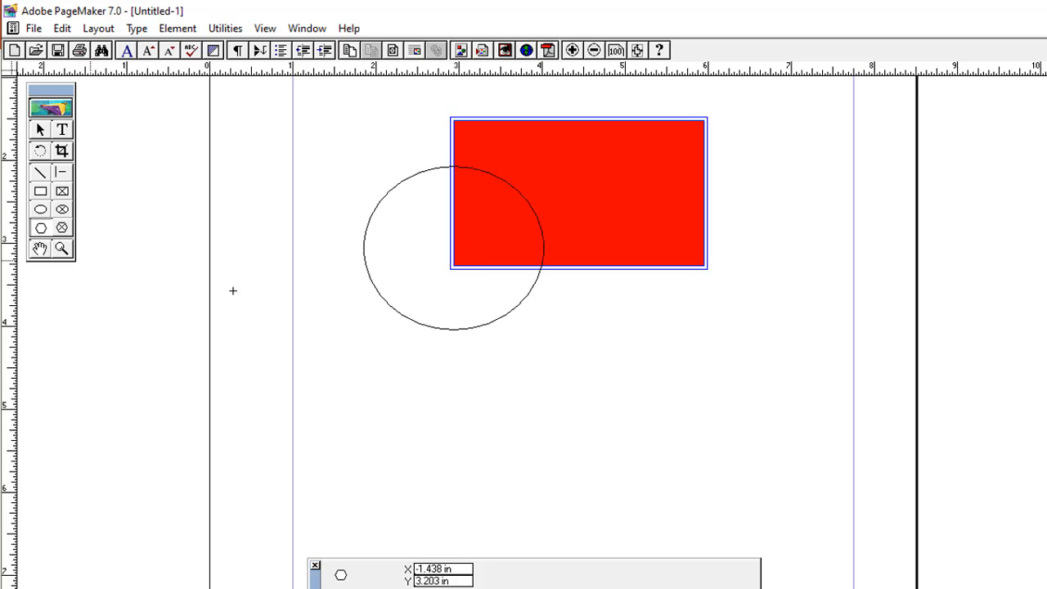
left_click_drag(475, 218, 680, 388)
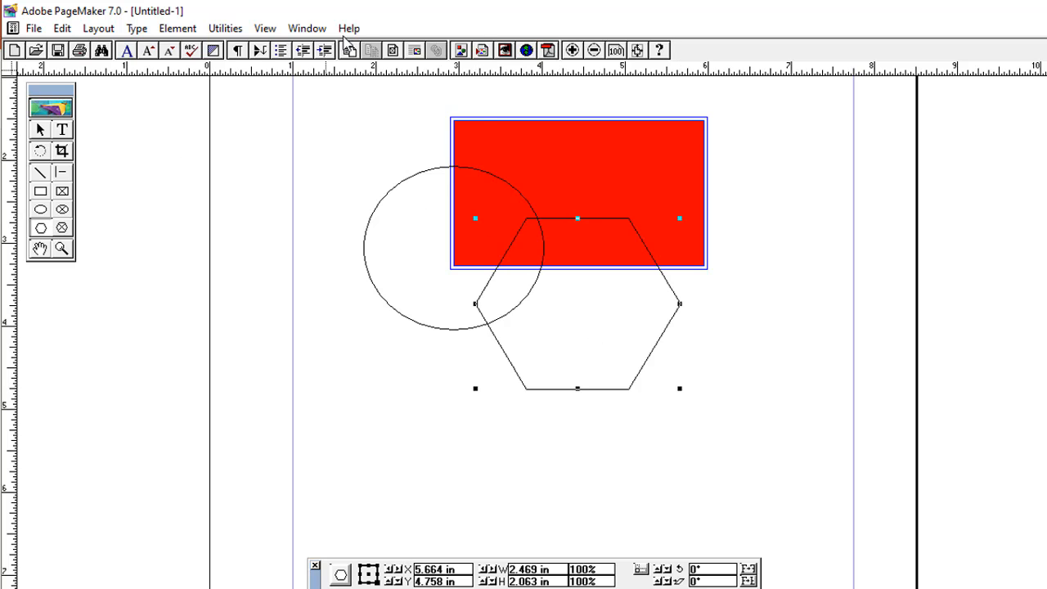
- Show the Colors palette and apply Blue to the ellipse's fill and stroke
left_click(306, 28)
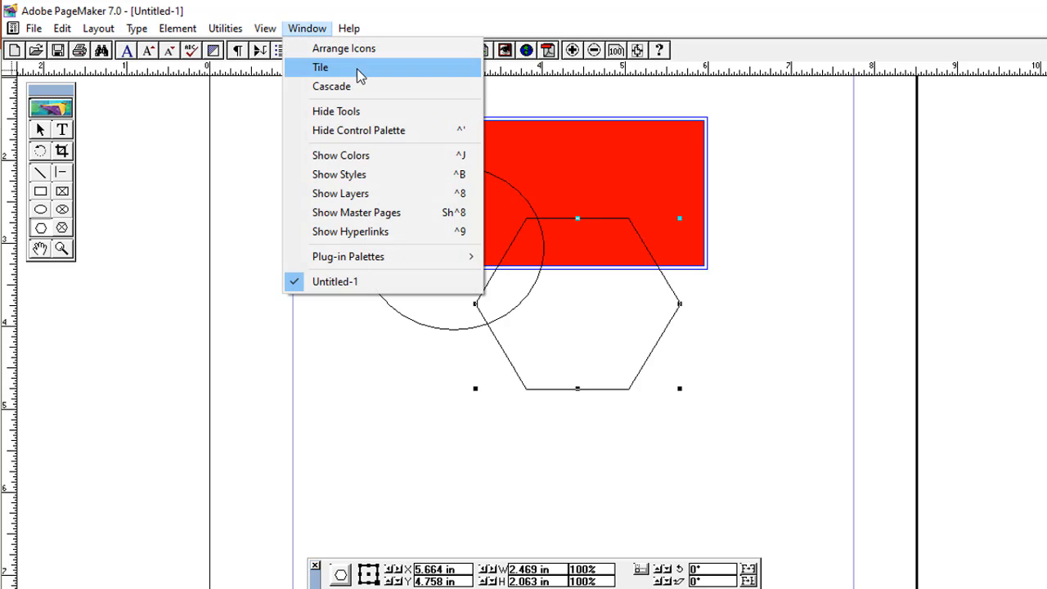
left_click(386, 158)
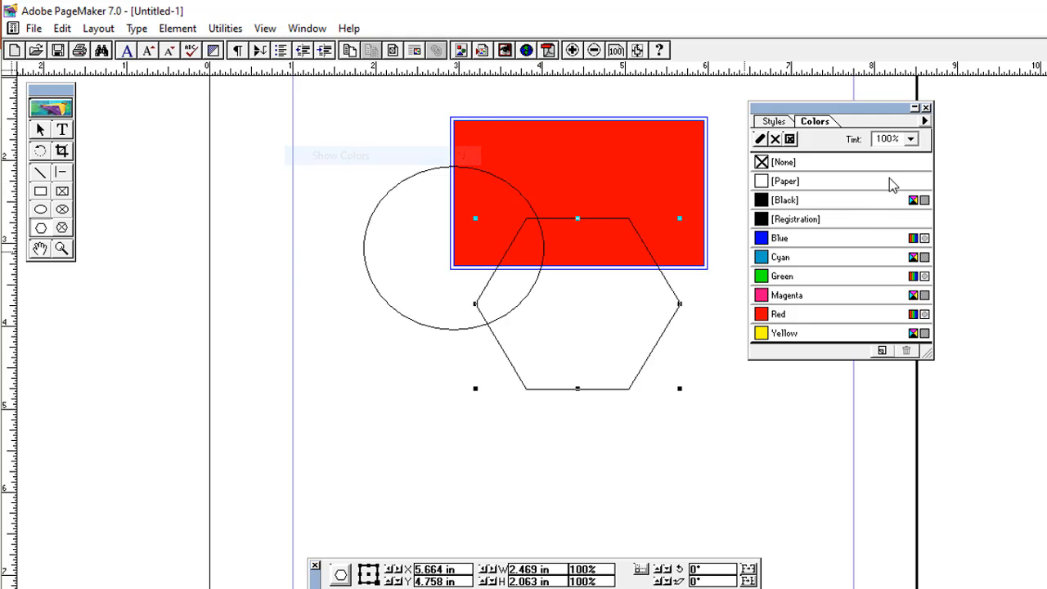
left_click(39, 131)
left_click(630, 210)
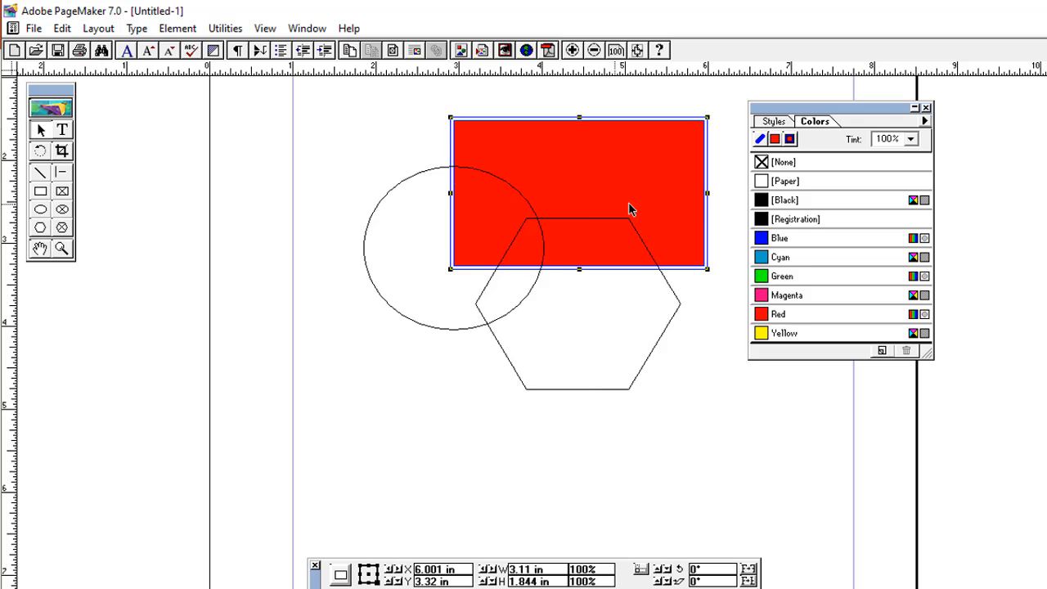
left_click(390, 196)
left_click(779, 242)
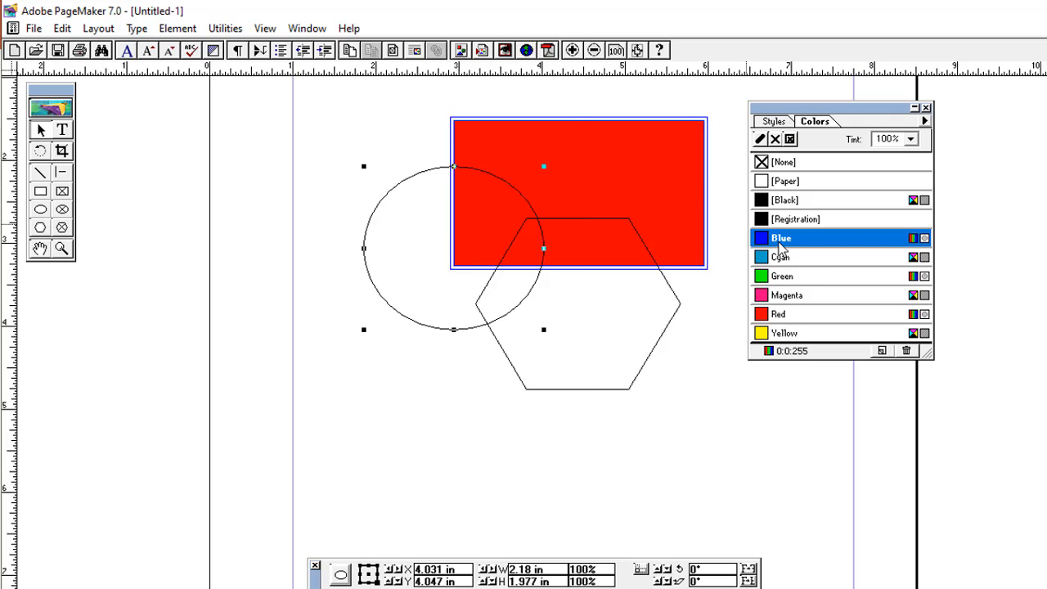
left_click(638, 301)
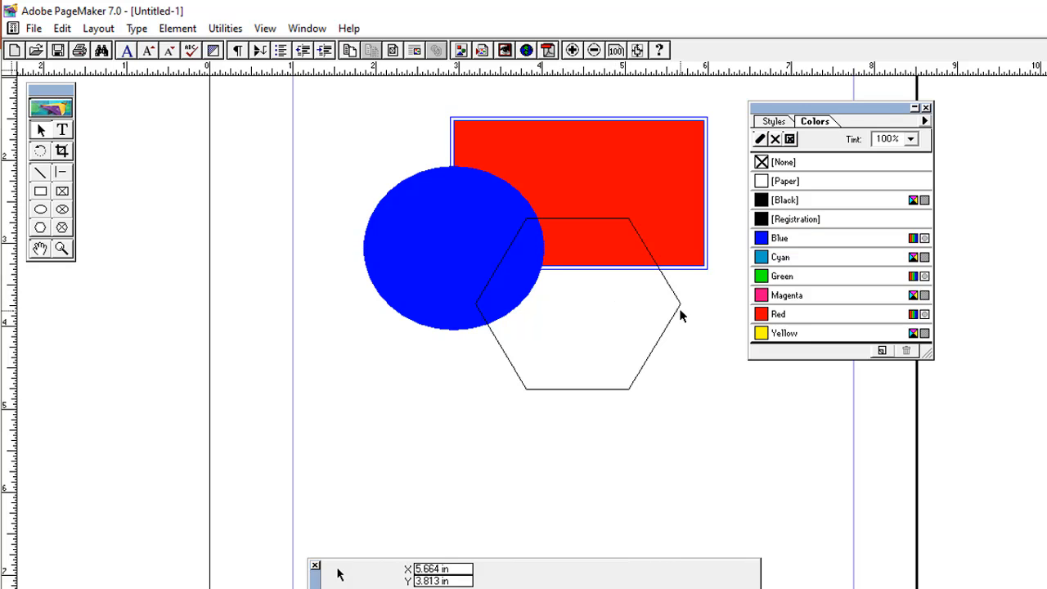
- Apply Yellow to the hexagon's fill and stroke and shift the Colors palette slightly away from the shapes
left_click(677, 311)
left_click(782, 333)
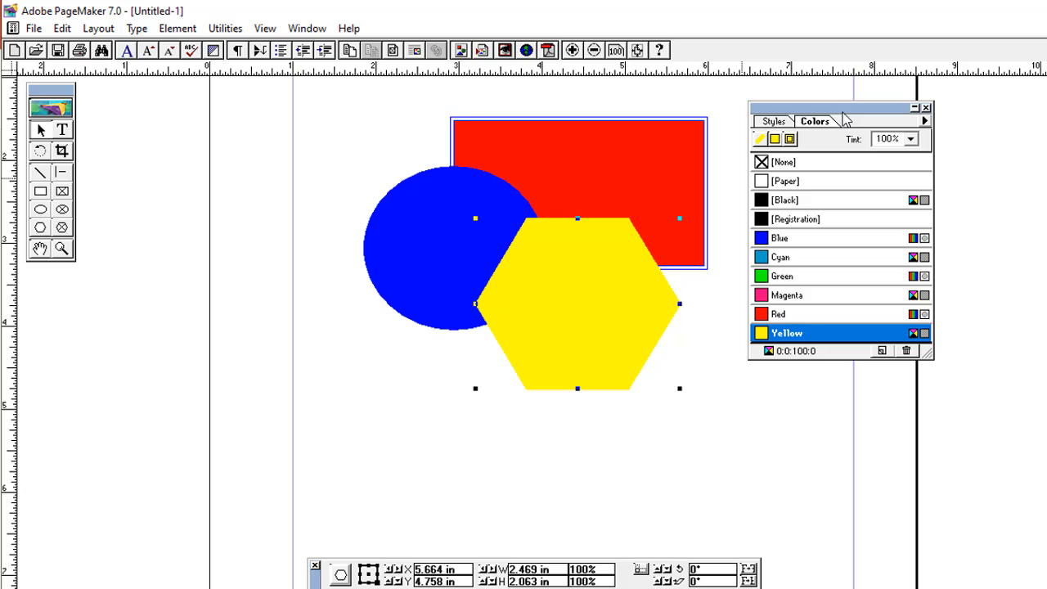
left_click_drag(845, 118, 884, 124)
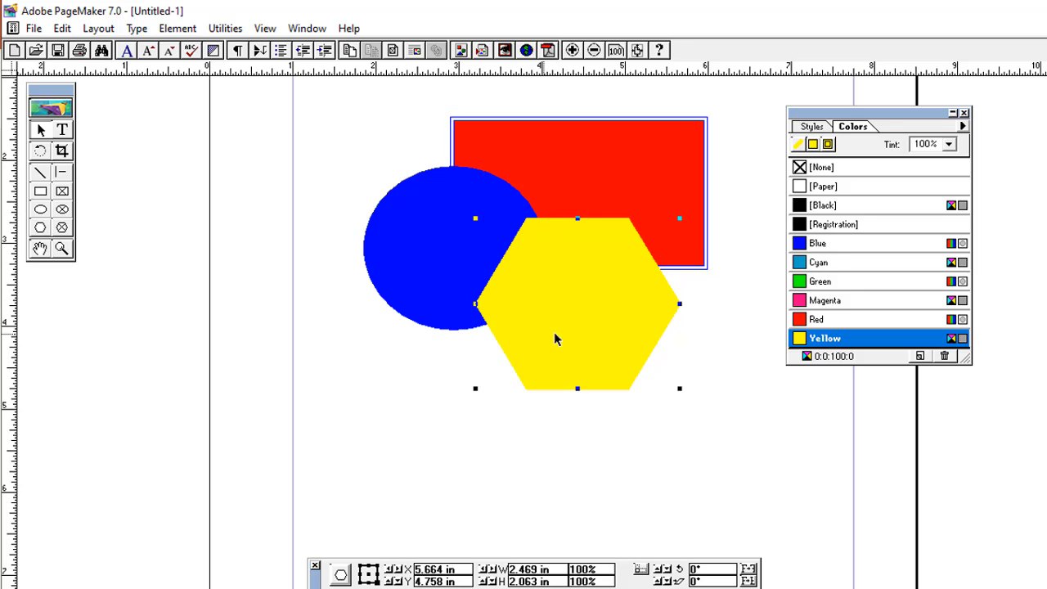
- Send the yellow hexagon backward one level so it sits between the blue ellipse and the red rectangle
left_click(448, 284)
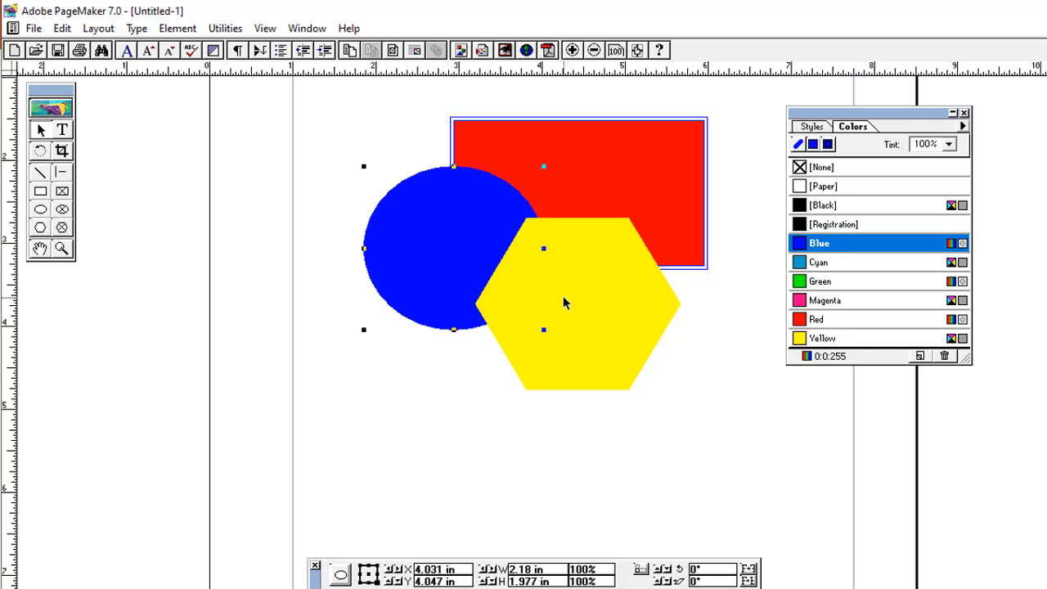
left_click(565, 296)
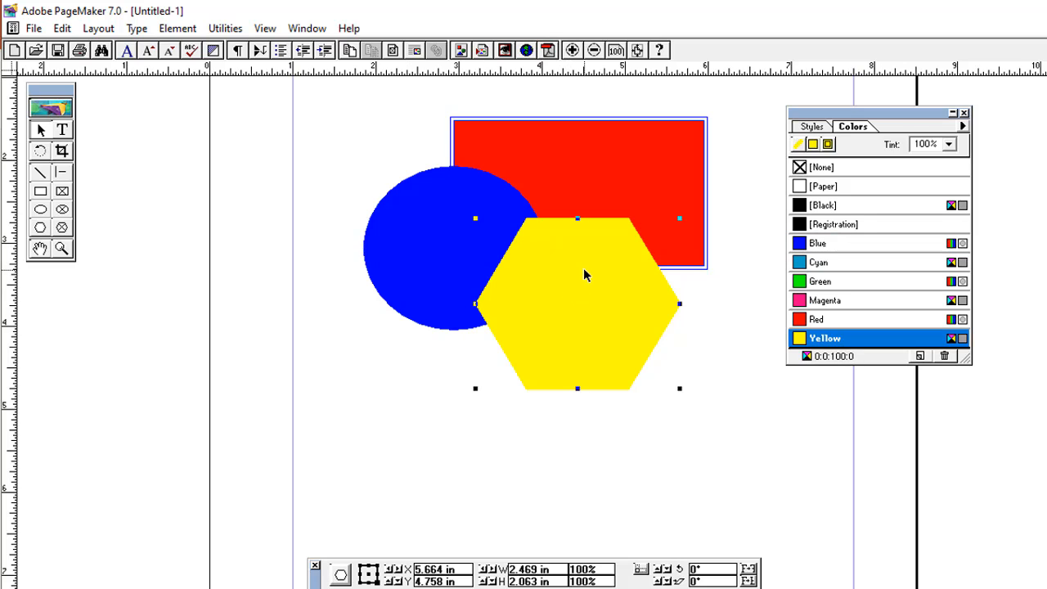
left_click(180, 28)
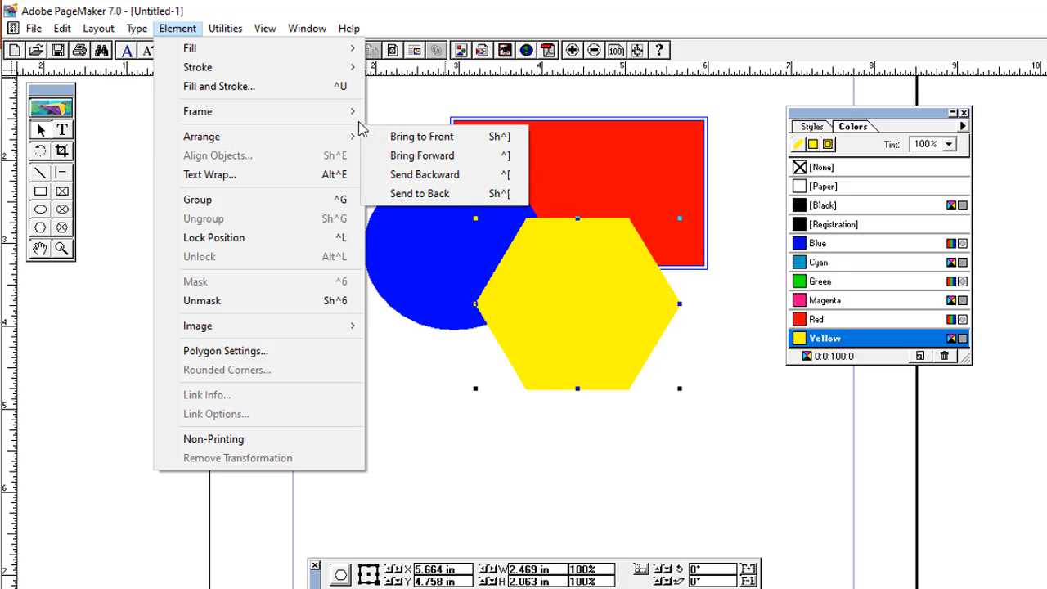
left_click(431, 175)
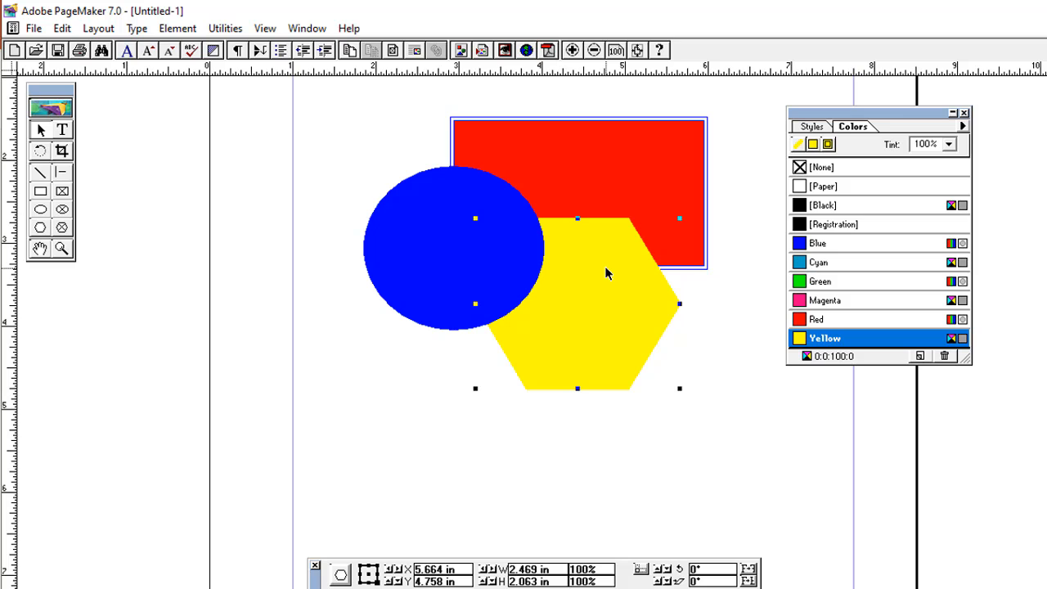
- Send the yellow hexagon to the back of the stack and bring it to the front again
left_click(178, 28)
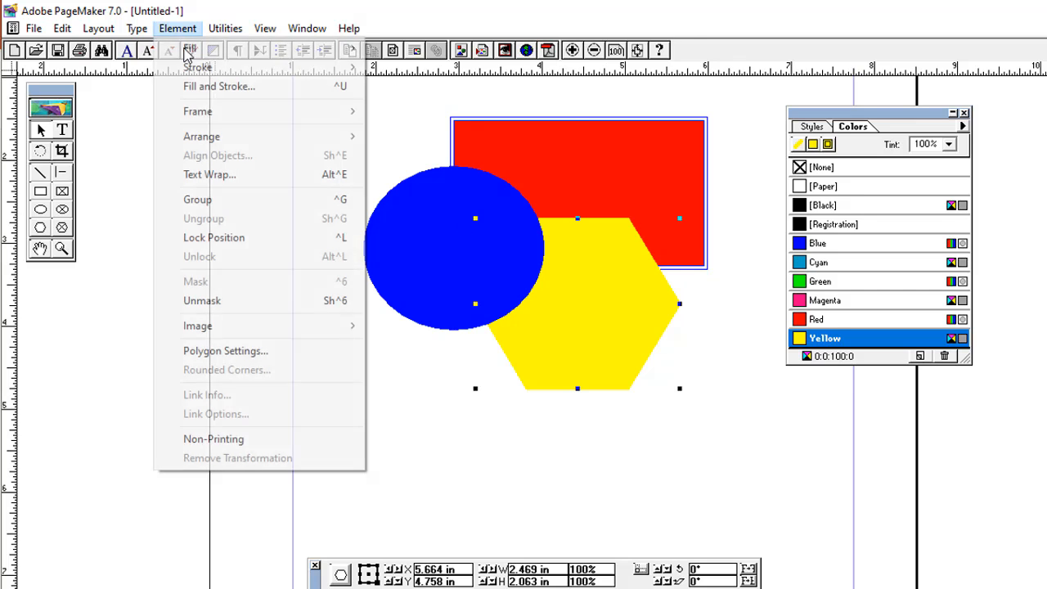
mouse_move(235, 138)
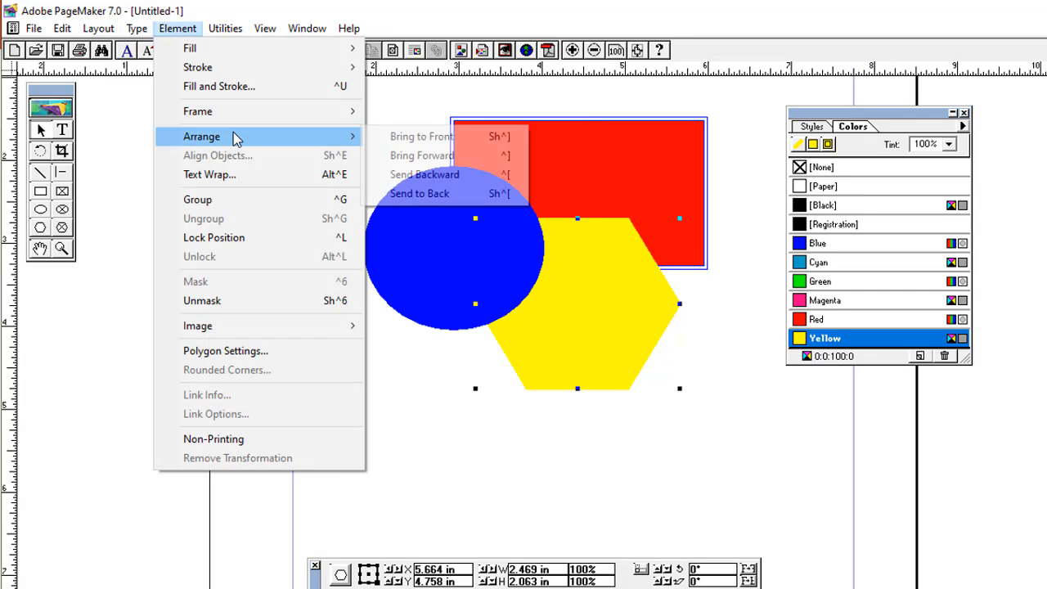
left_click(433, 195)
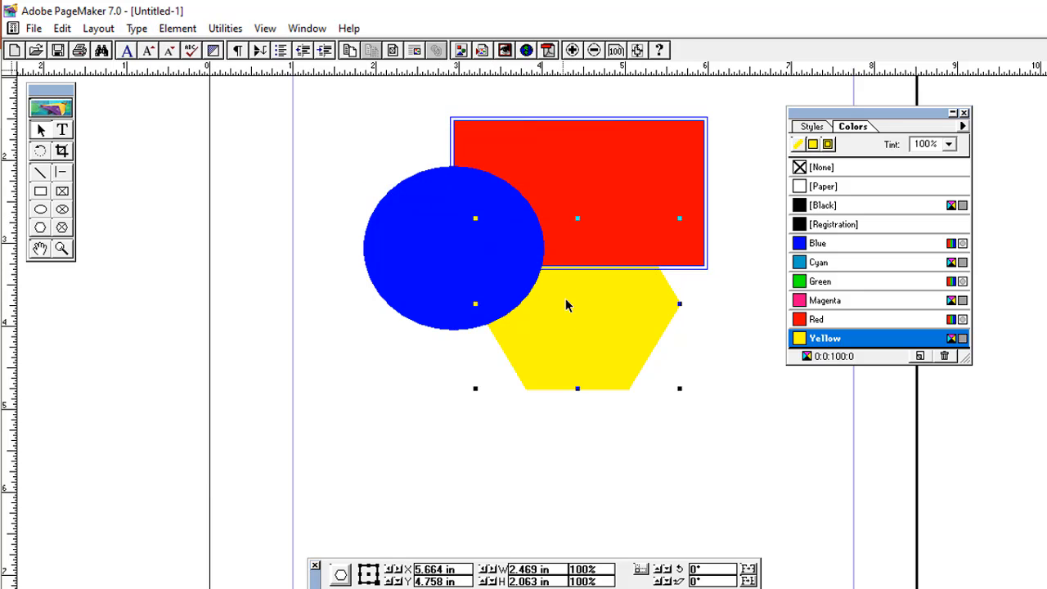
left_click(178, 28)
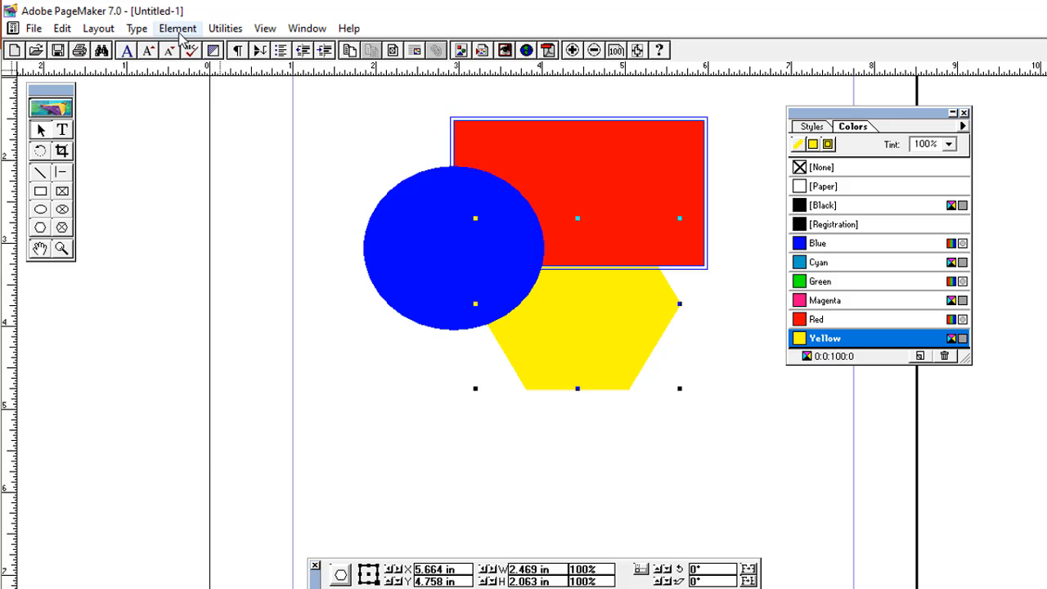
mouse_move(250, 139)
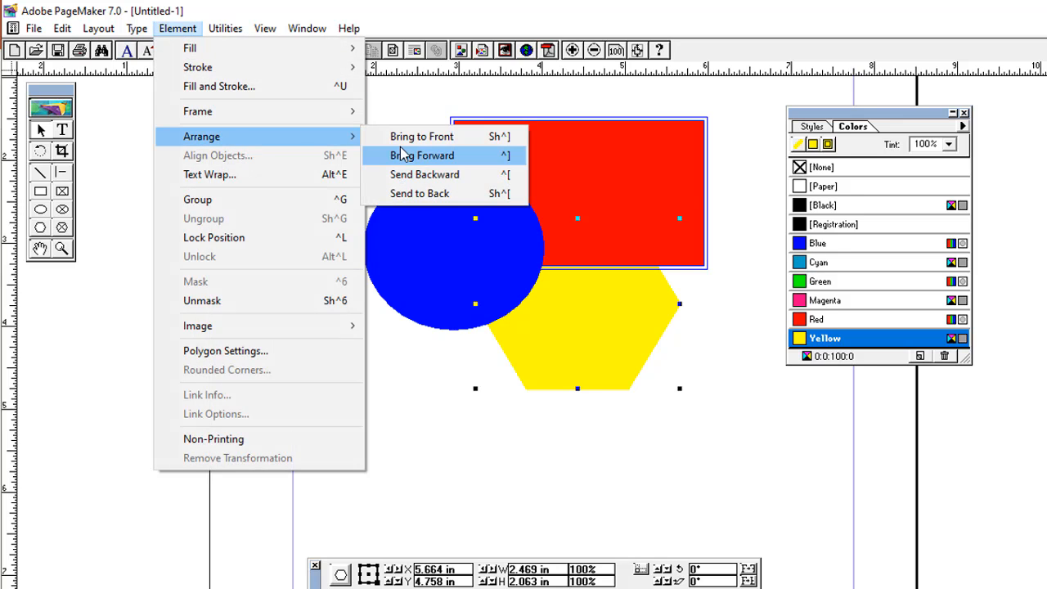
left_click(459, 136)
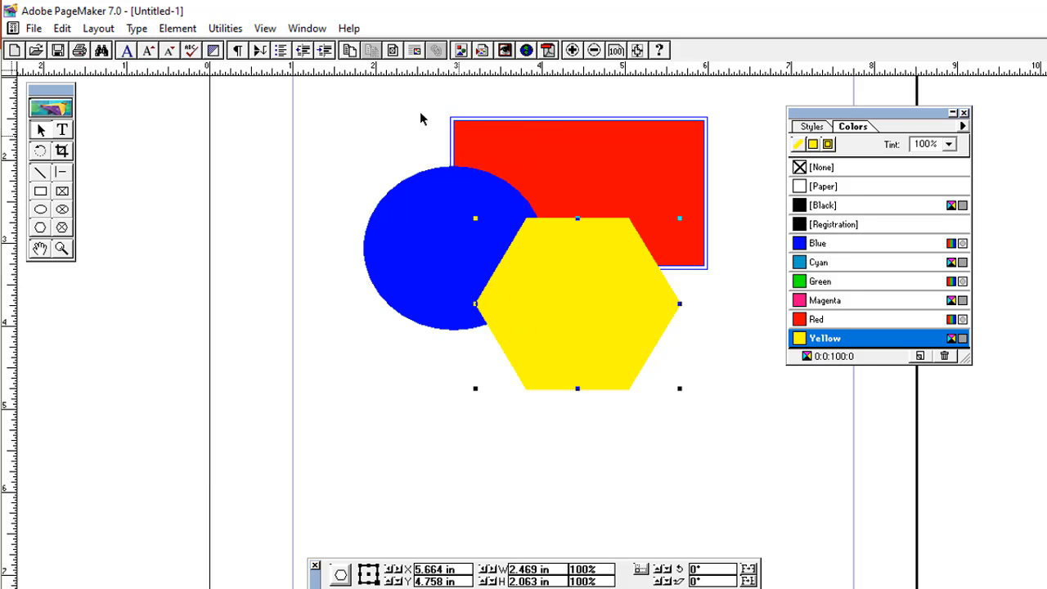
- Send the yellow hexagon to the back, behind the red rectangle and the blue ellipse
left_click(178, 28)
mouse_move(298, 139)
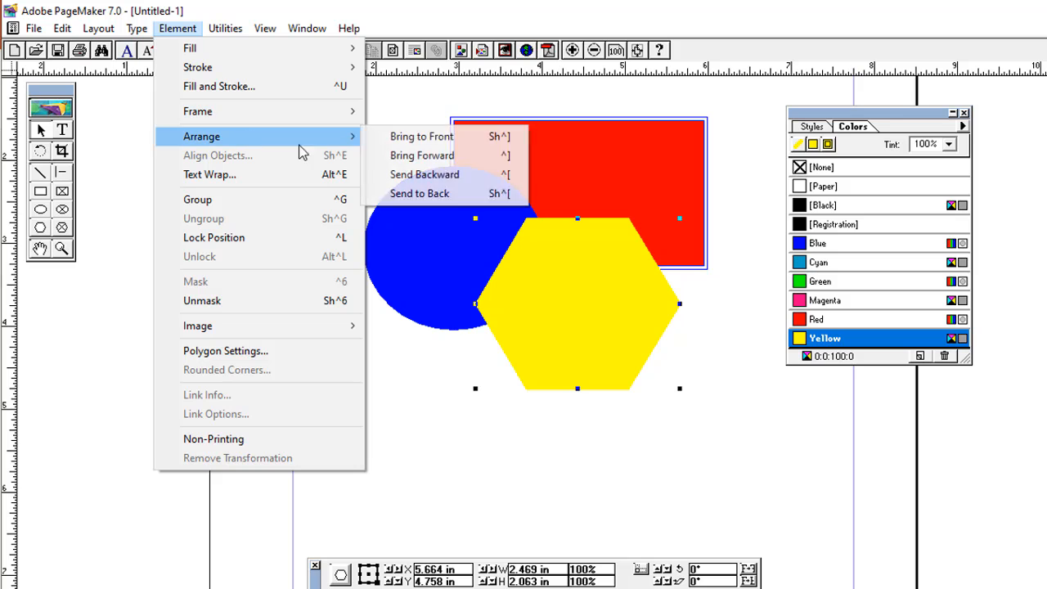
left_click(420, 194)
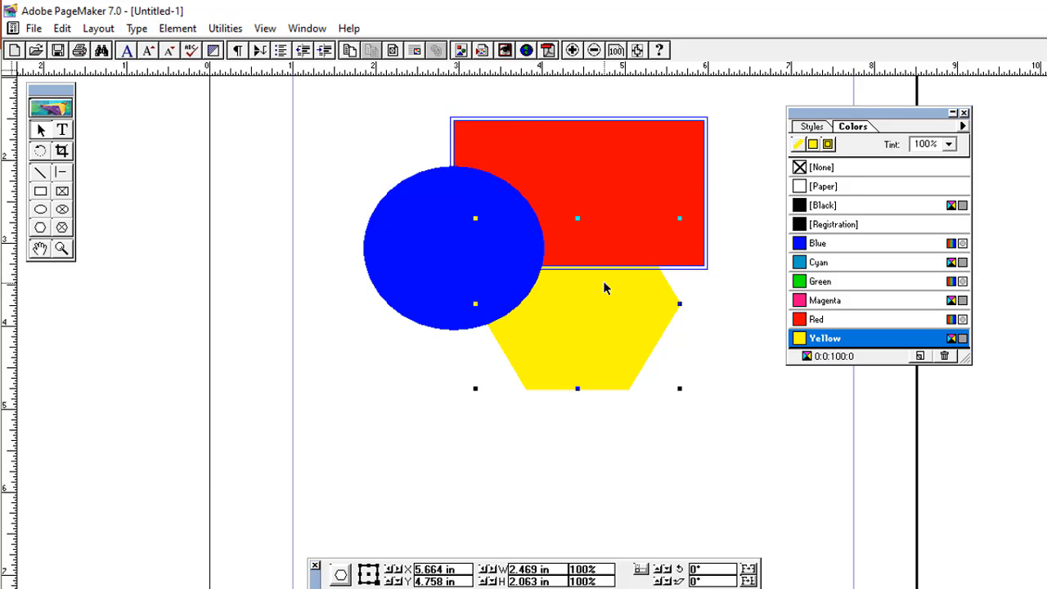
- Bring the yellow hexagon forward one level at a time, first above the red rectangle and again above the blue ellipse
left_click(178, 28)
mouse_move(233, 112)
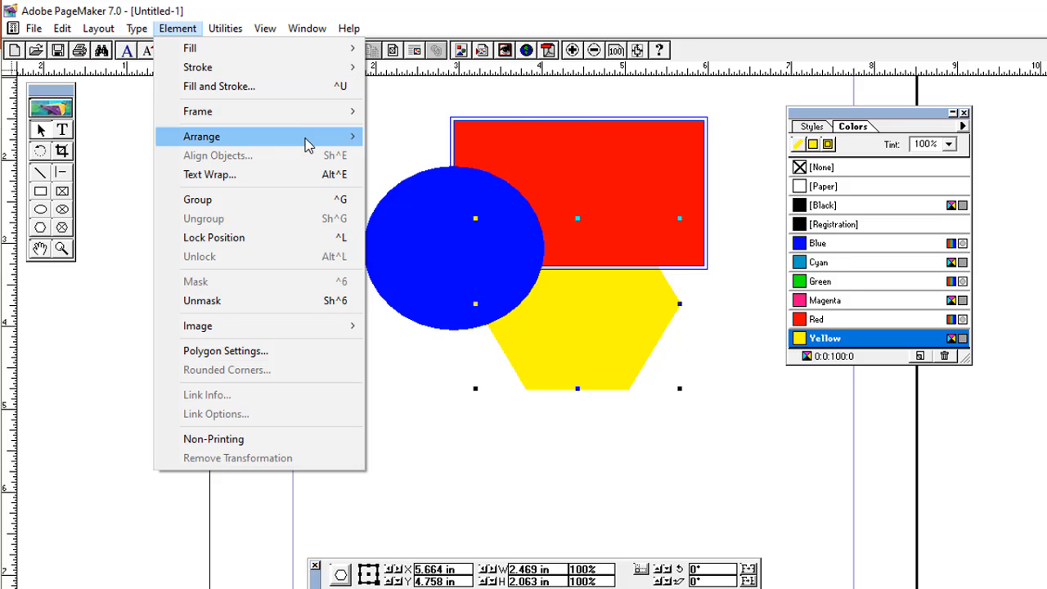
mouse_move(308, 144)
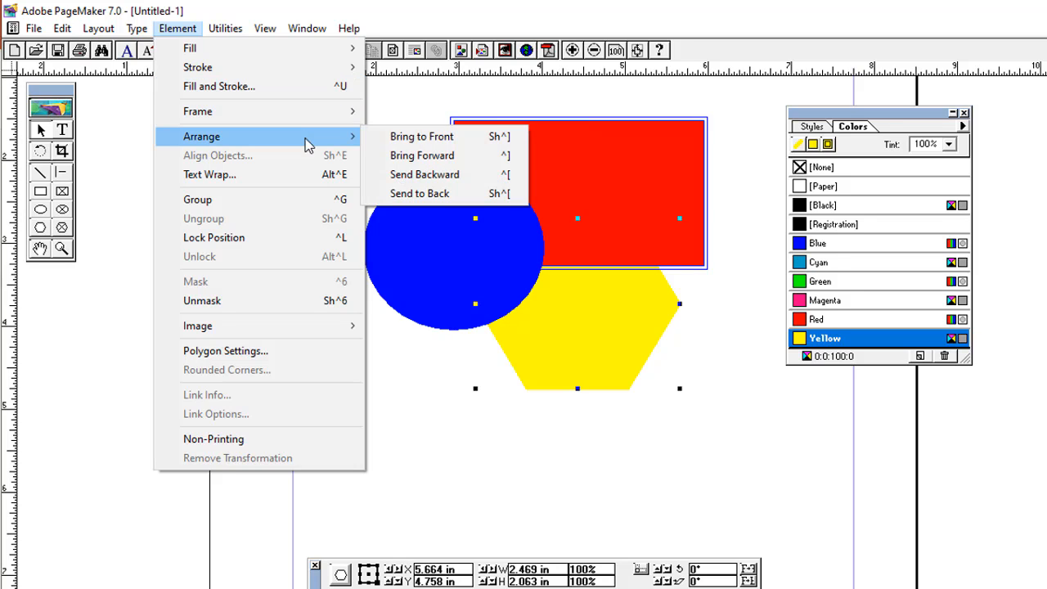
left_click(478, 156)
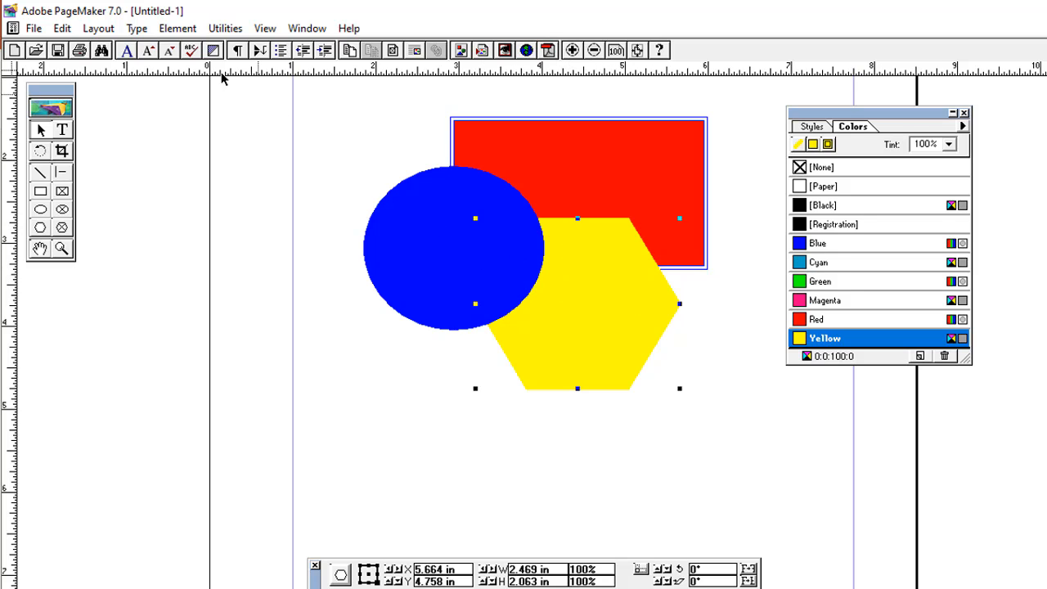
left_click(192, 31)
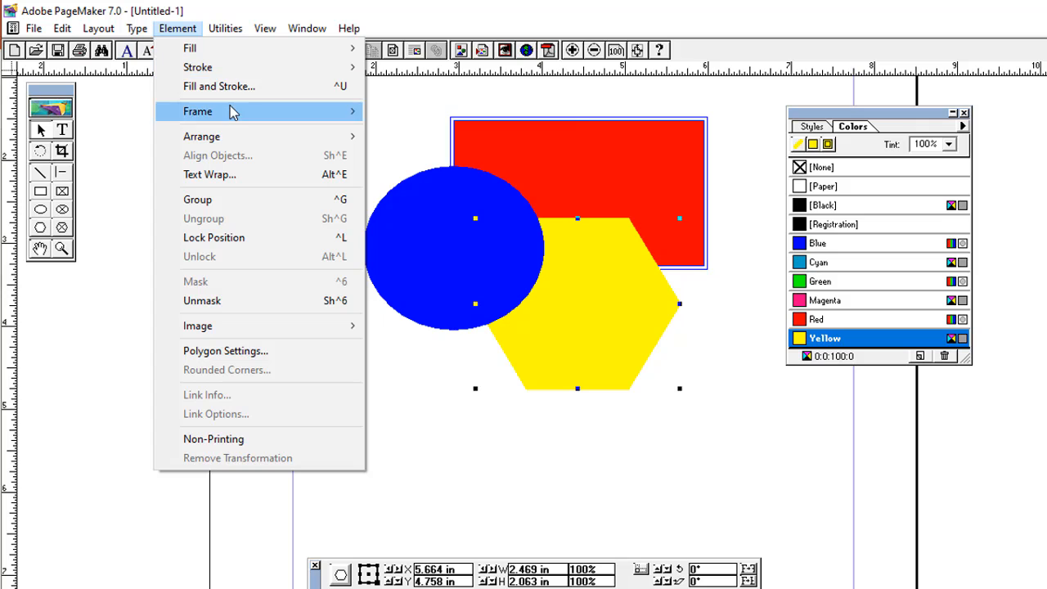
mouse_move(240, 136)
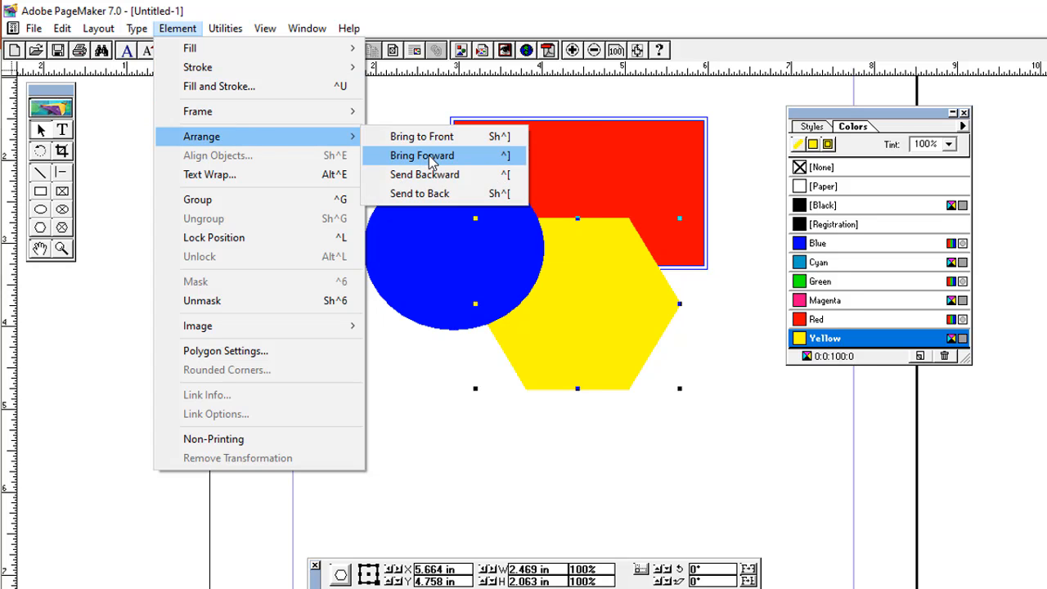
left_click(431, 157)
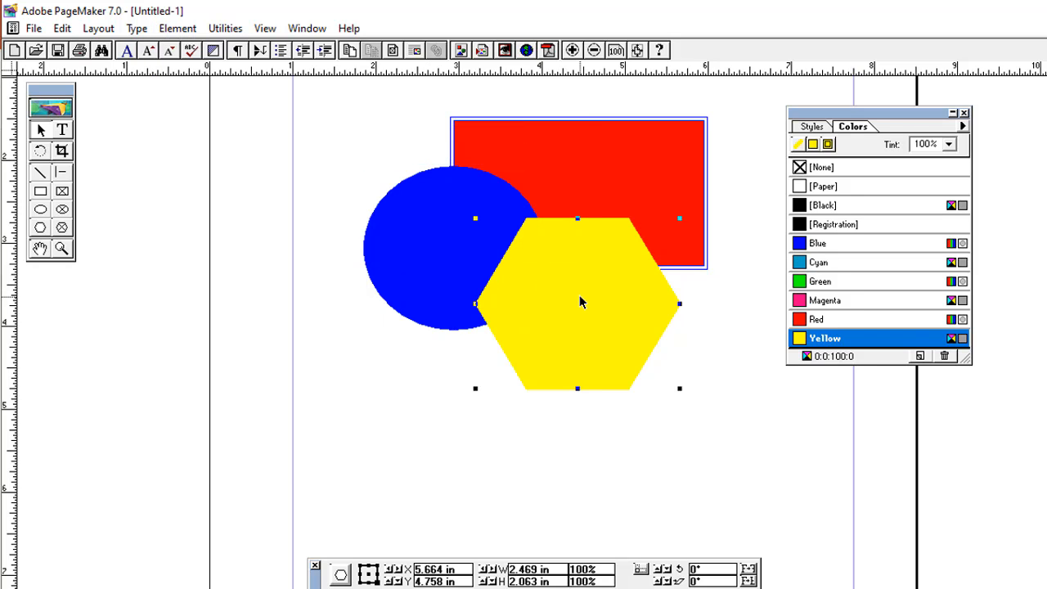
- Spread the overlapping shapes apart, moving the yellow hexagon, the blue ellipse and the red rectangle side by side lower on the page
left_click_drag(579, 303, 566, 288)
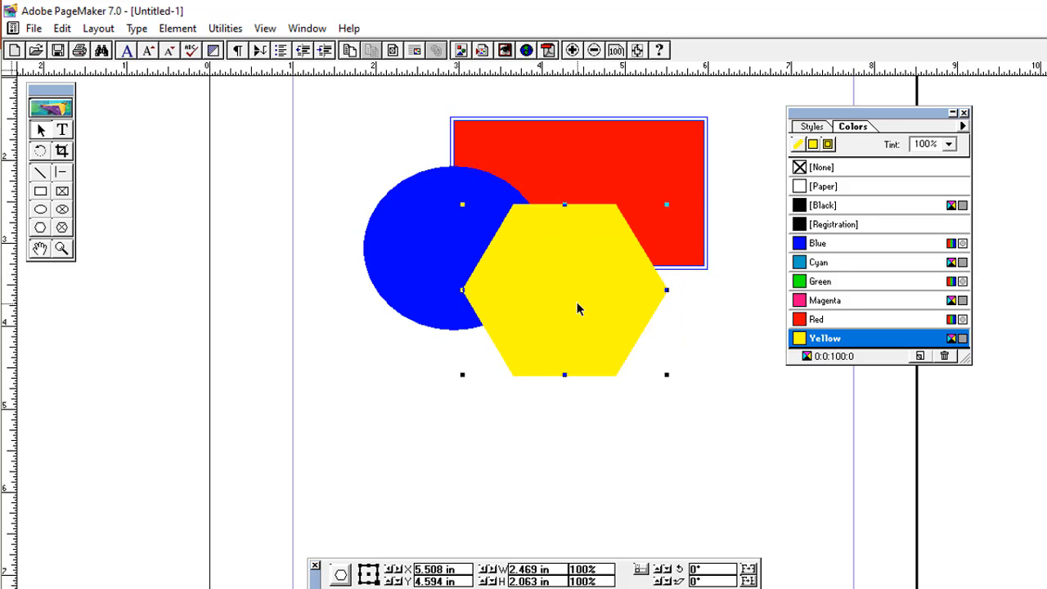
left_click(178, 27)
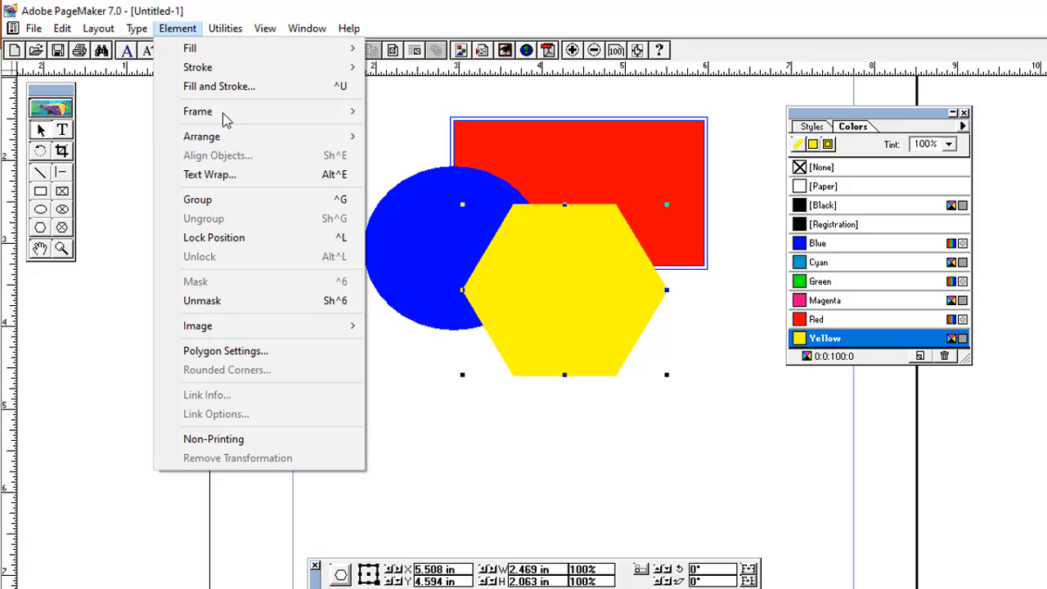
mouse_move(350, 137)
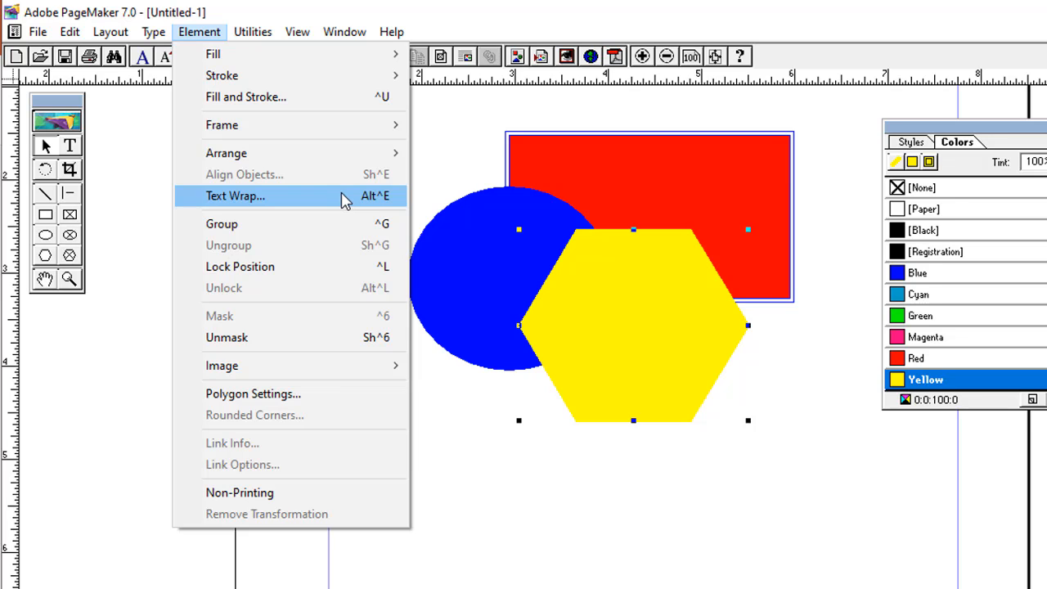
left_click(606, 314)
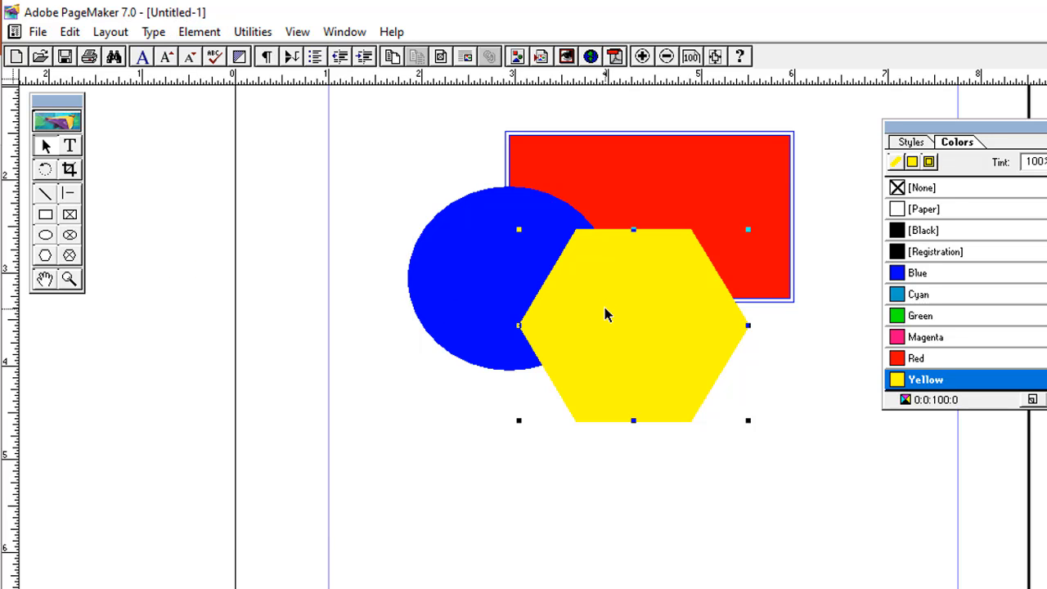
left_click_drag(606, 314, 627, 496)
left_click_drag(508, 311, 435, 543)
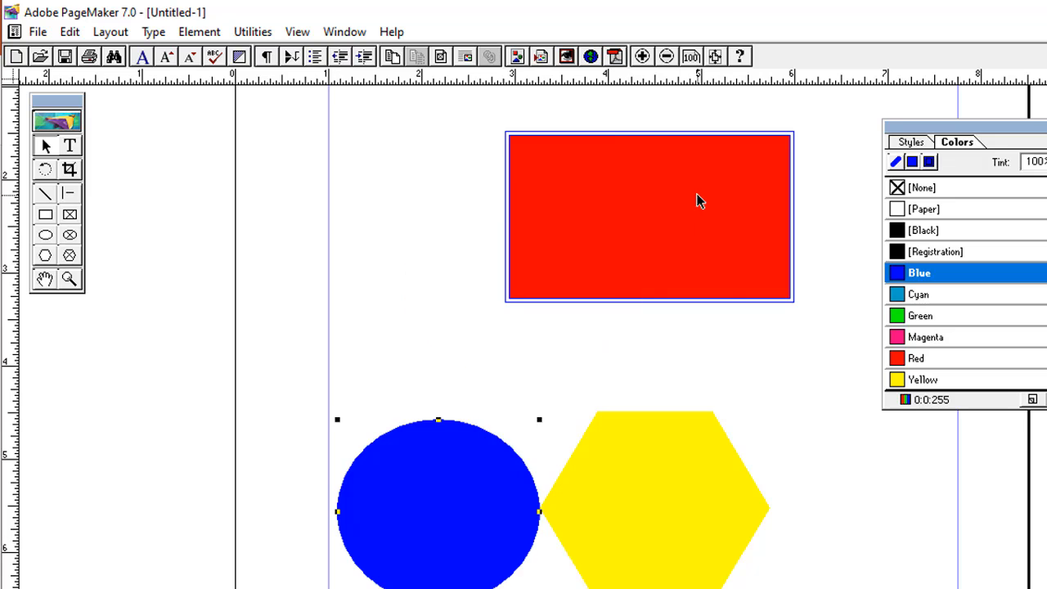
left_click_drag(699, 200, 935, 486)
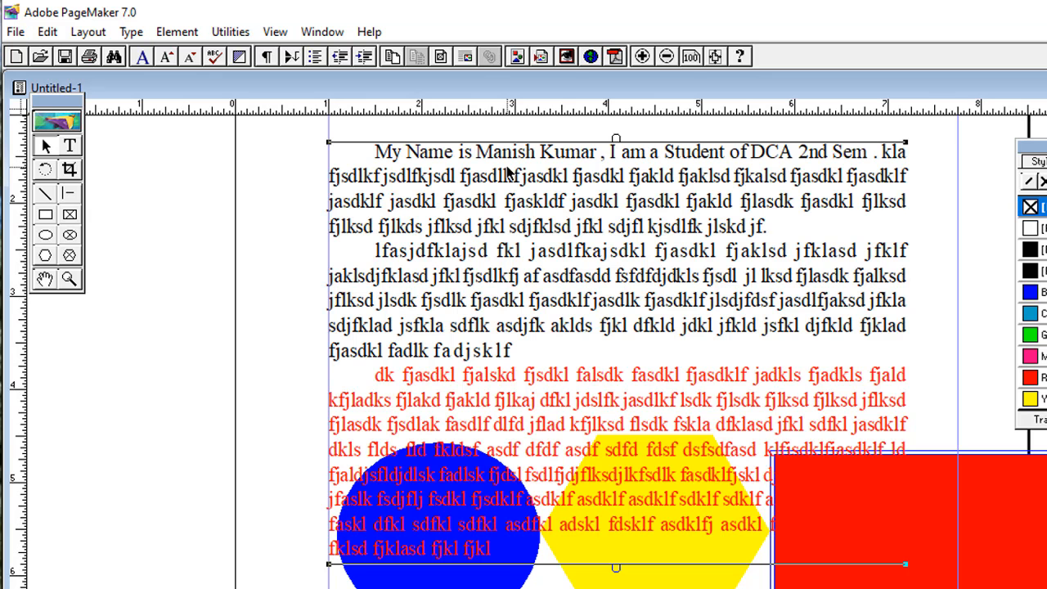
- Colour all the text in the story black
left_click(661, 561)
left_click(616, 355)
left_click(70, 145)
left_click(462, 301)
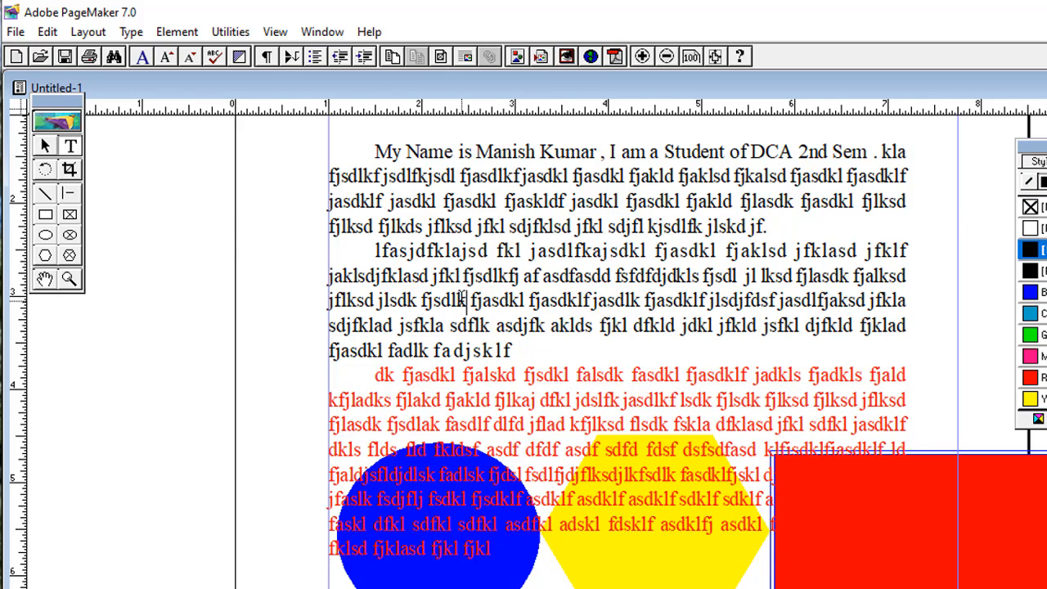
key("ctrl+a")
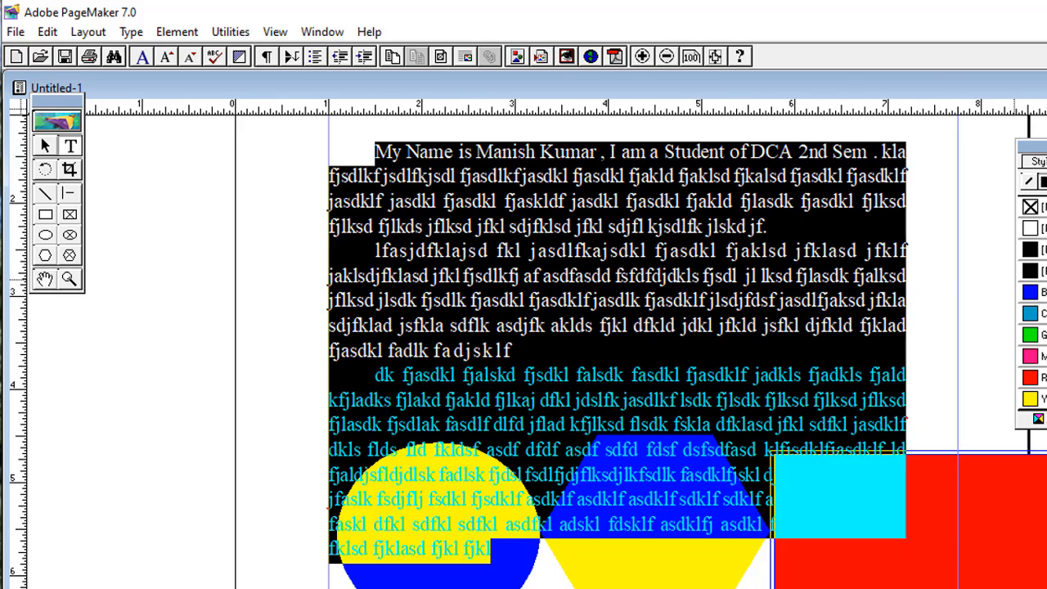
left_click(1032, 249)
left_click(45, 145)
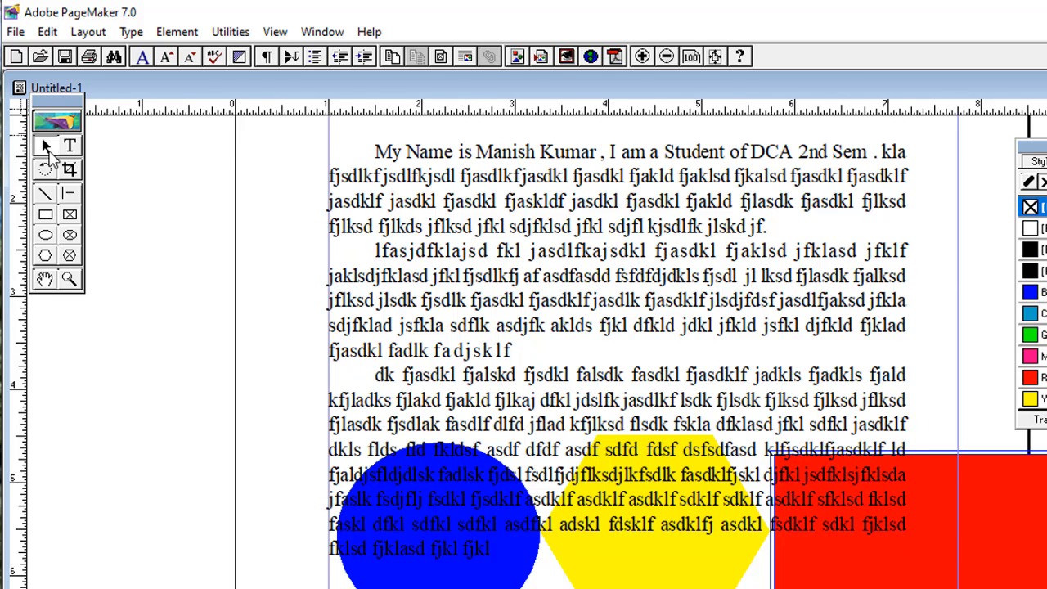
- Move the yellow hexagon up into the middle of the text block
left_click(615, 360)
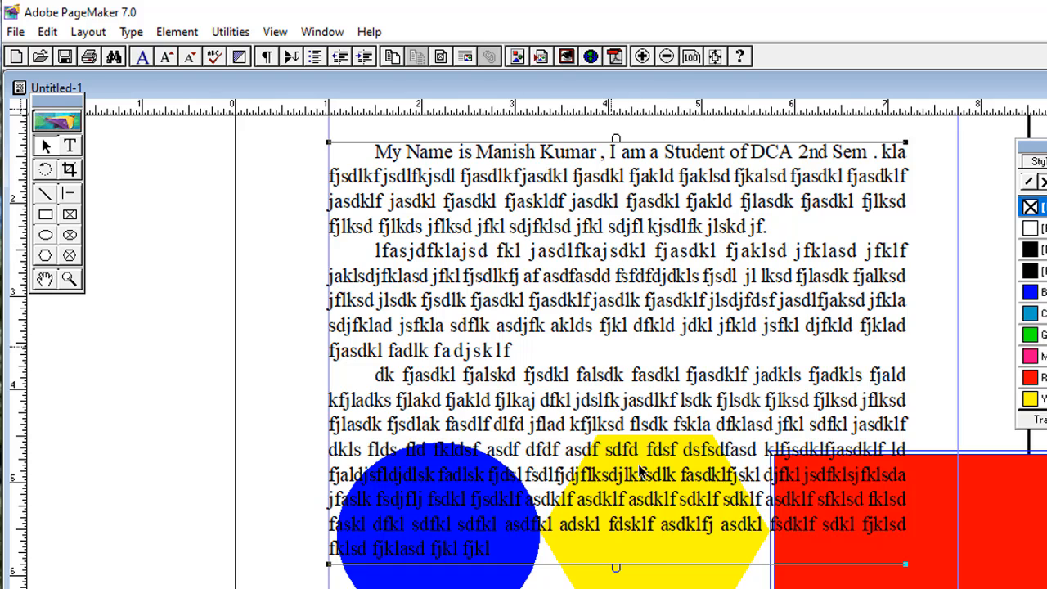
left_click(665, 588)
left_click_drag(666, 588, 614, 407)
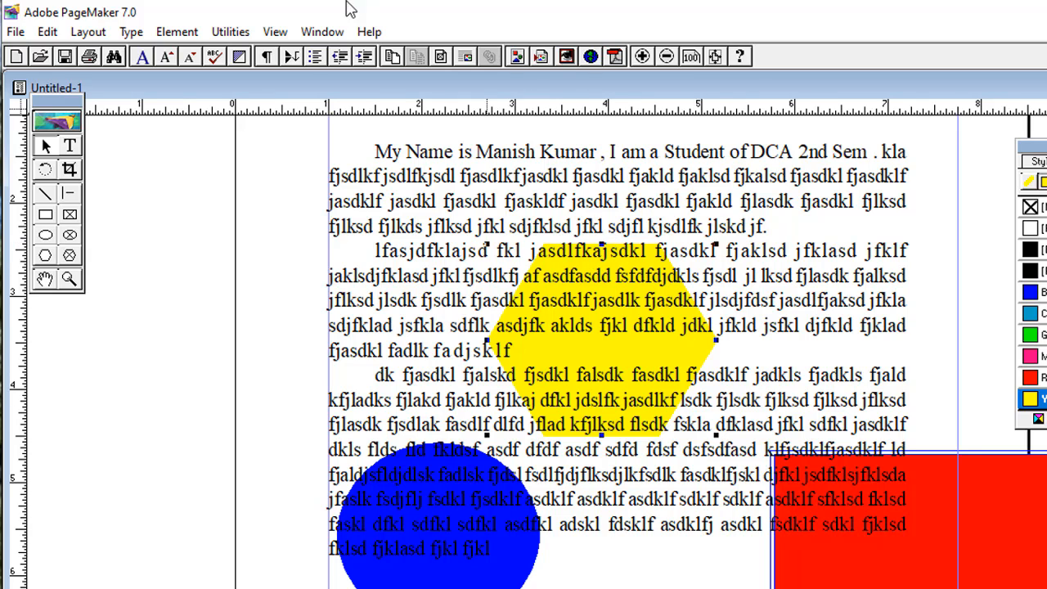
- Turn on rectangular text wrap for the yellow hexagon with the text flowing around all sides and a 0.167 inch standoff
left_click(176, 31)
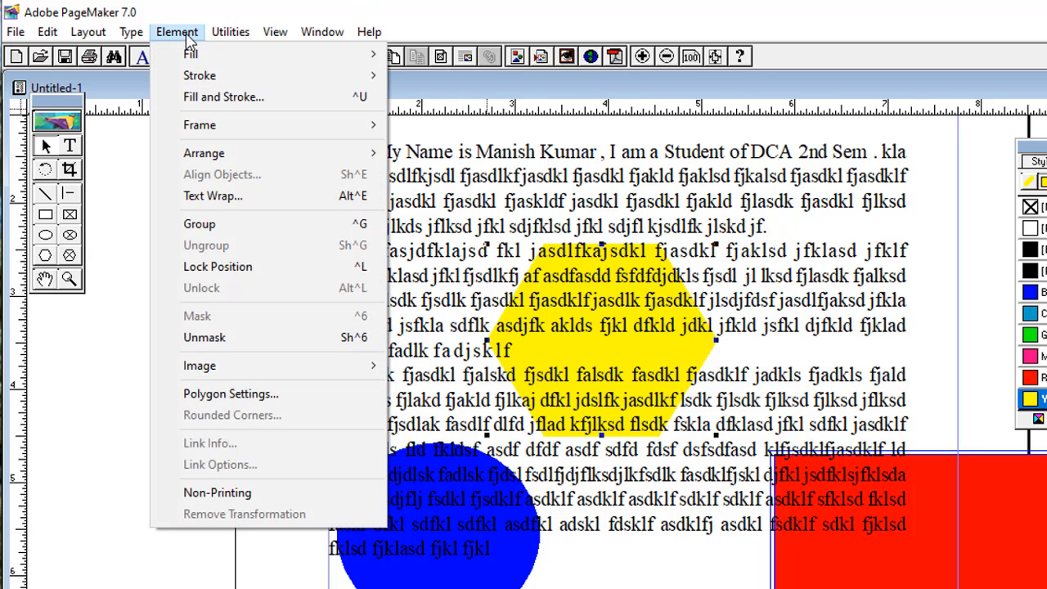
left_click(263, 206)
left_click_drag(671, 210, 861, 127)
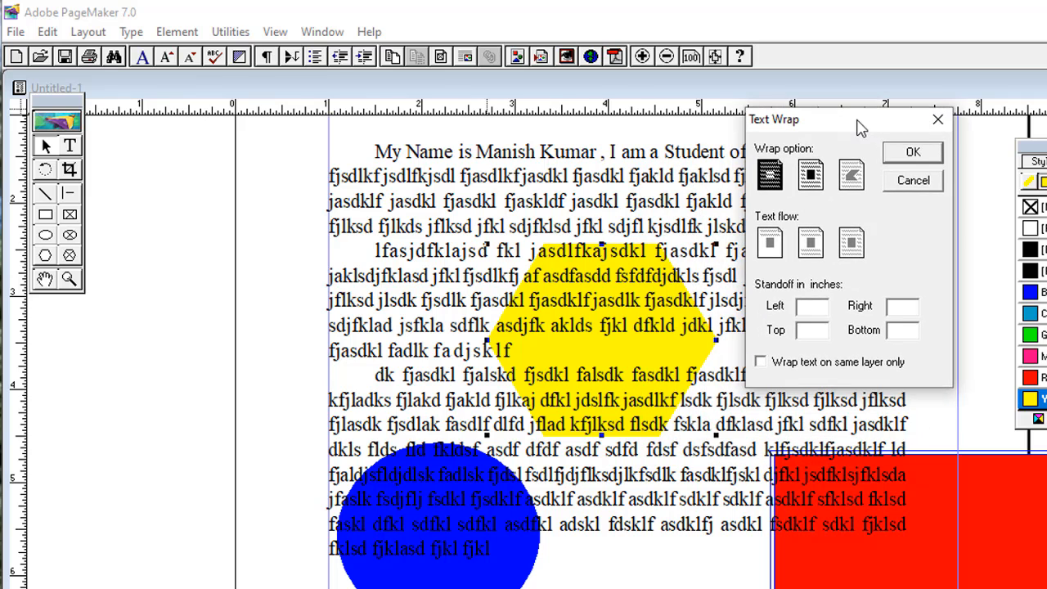
left_click(810, 179)
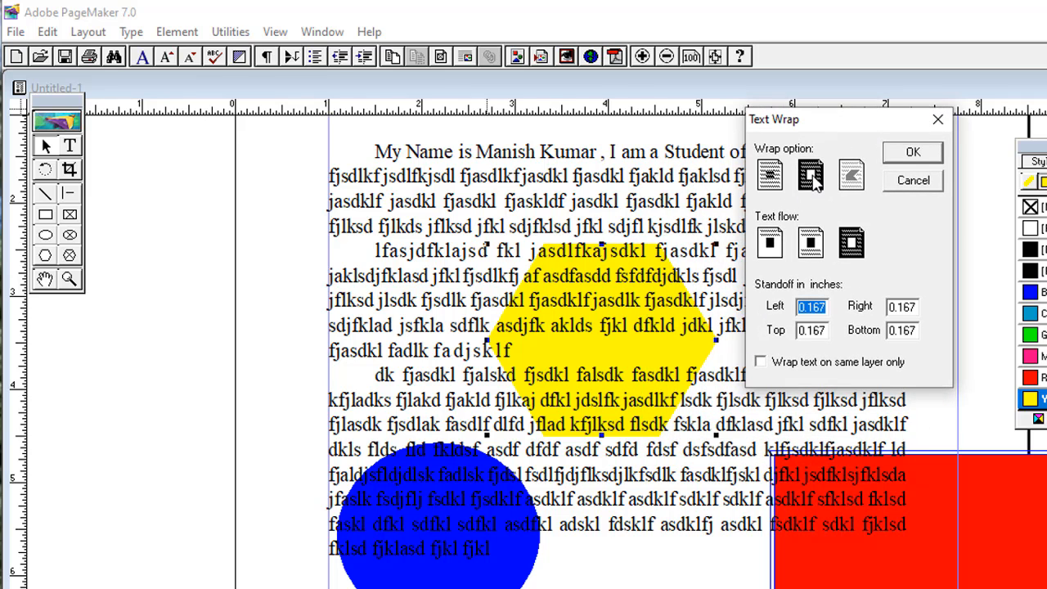
left_click(810, 245)
left_click(774, 254)
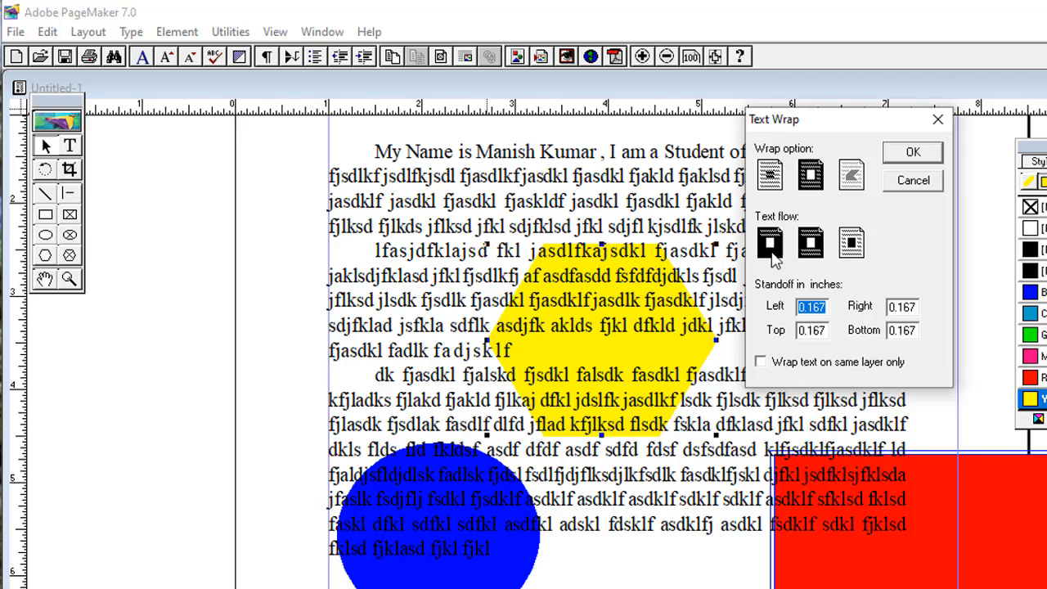
left_click(851, 252)
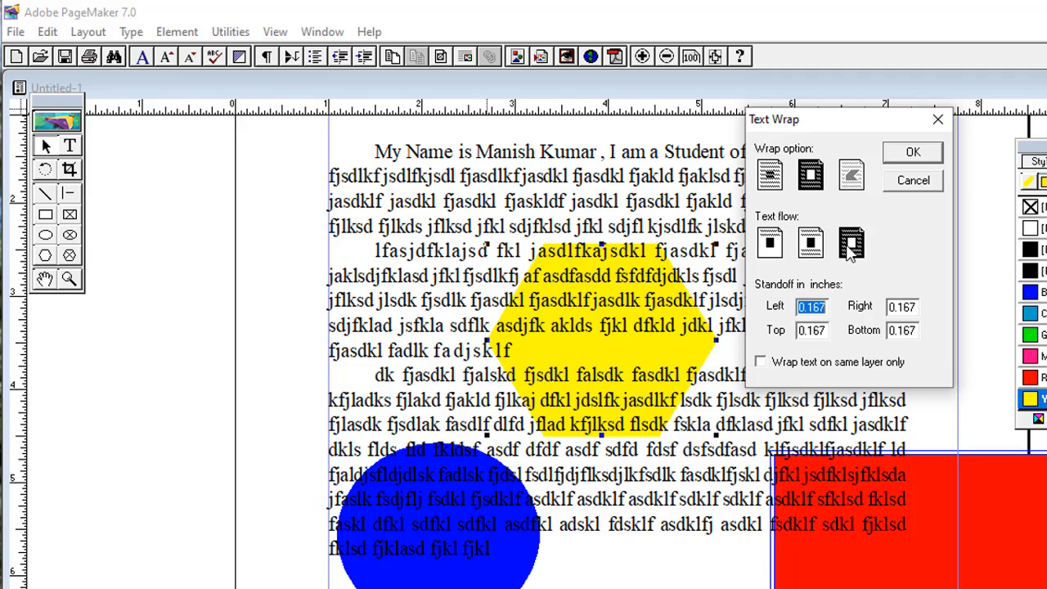
left_click(913, 156)
- Shrink the yellow hexagon slightly from its upper-left corner and reposition it within the wrapped text
left_click_drag(630, 331, 638, 351)
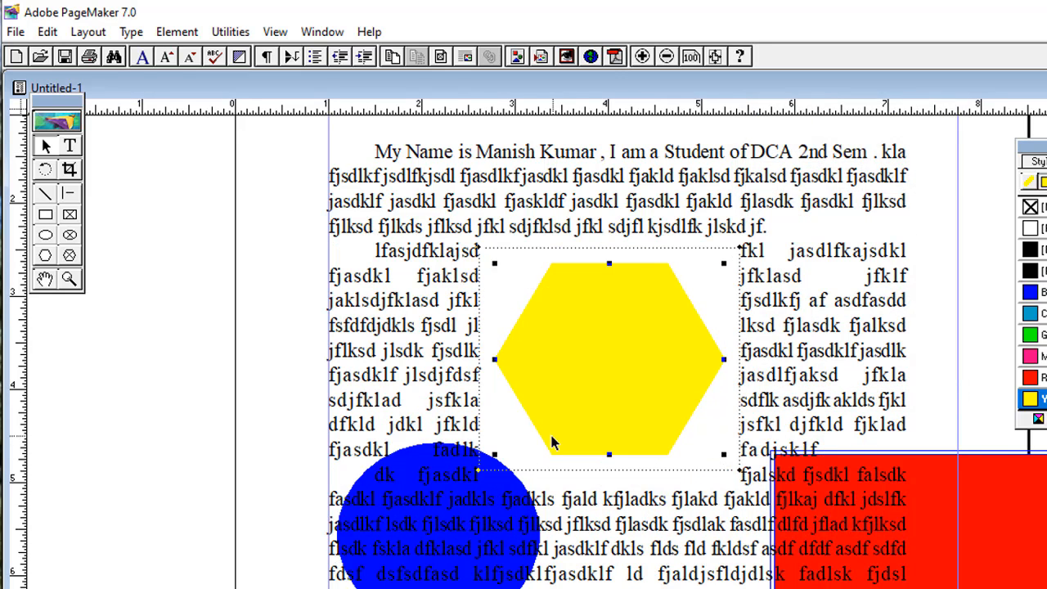
left_click(459, 512)
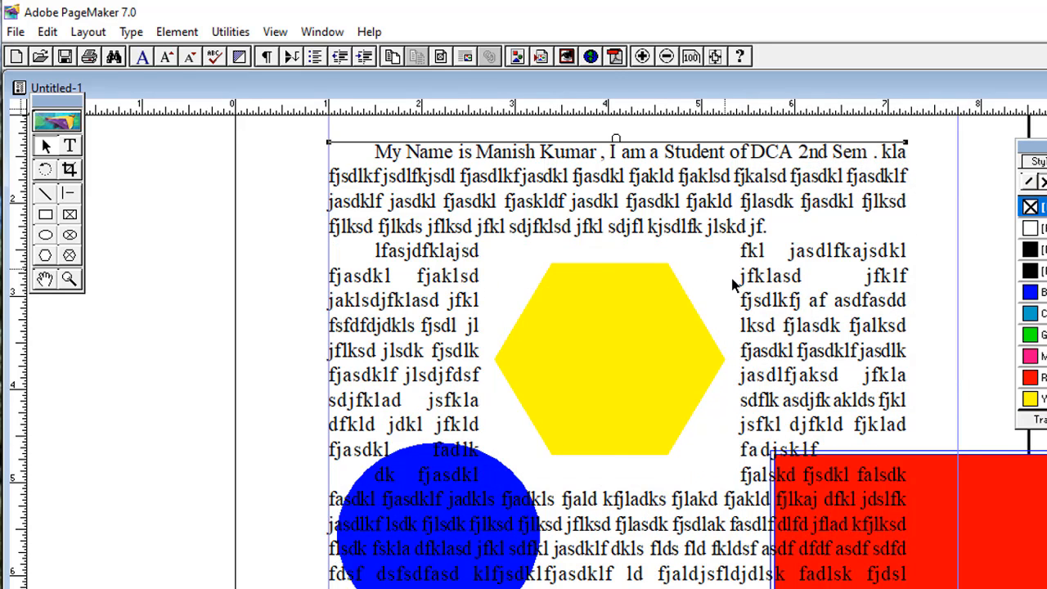
left_click(639, 359)
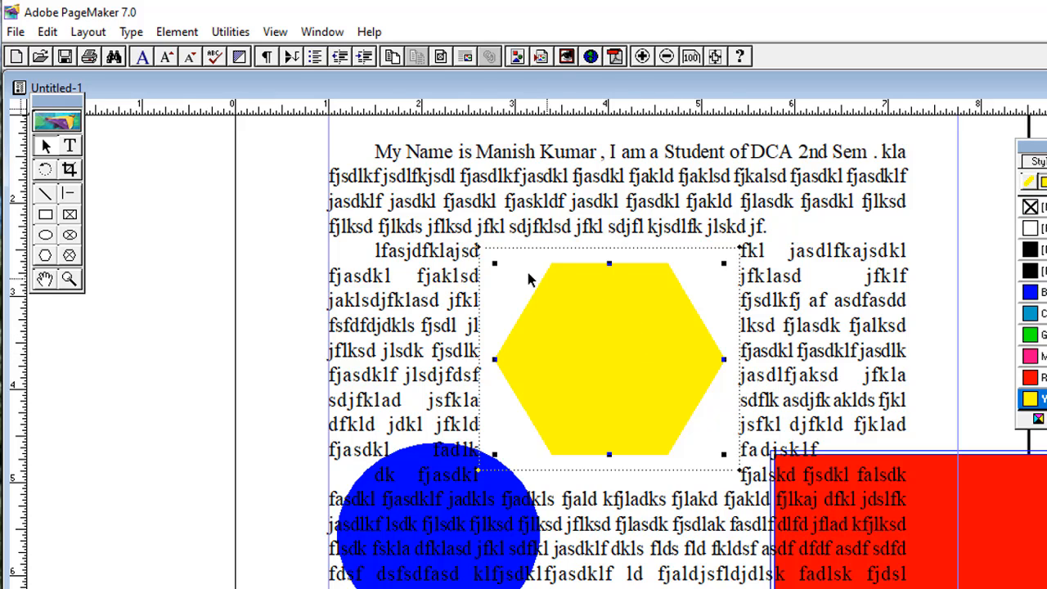
left_click_drag(497, 263, 512, 281)
left_click_drag(595, 339, 579, 315)
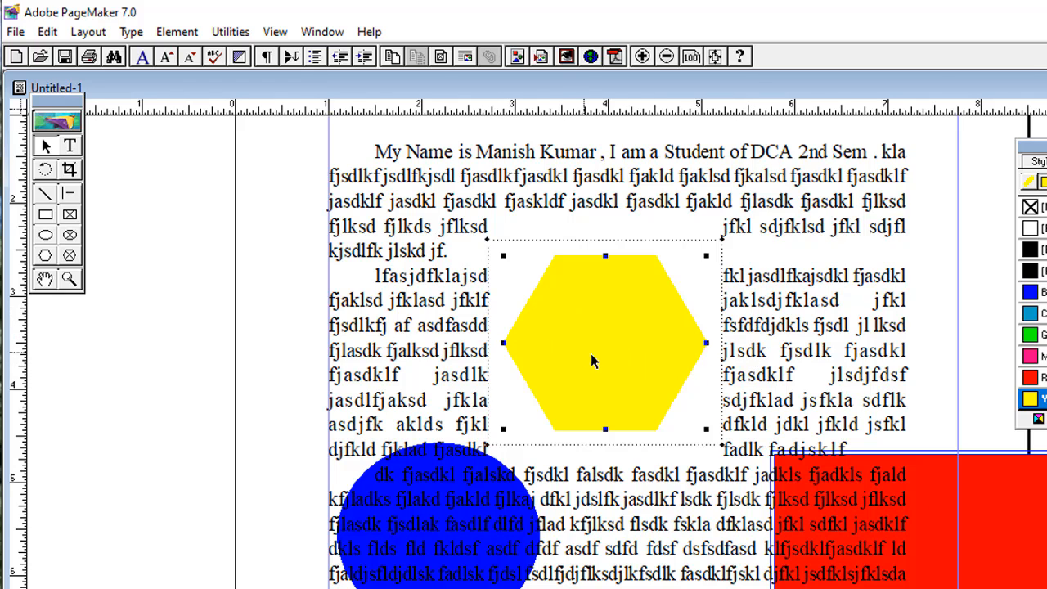
- Change the yellow hexagon's text flow so the text jumps over it, running only above and below
left_click(177, 31)
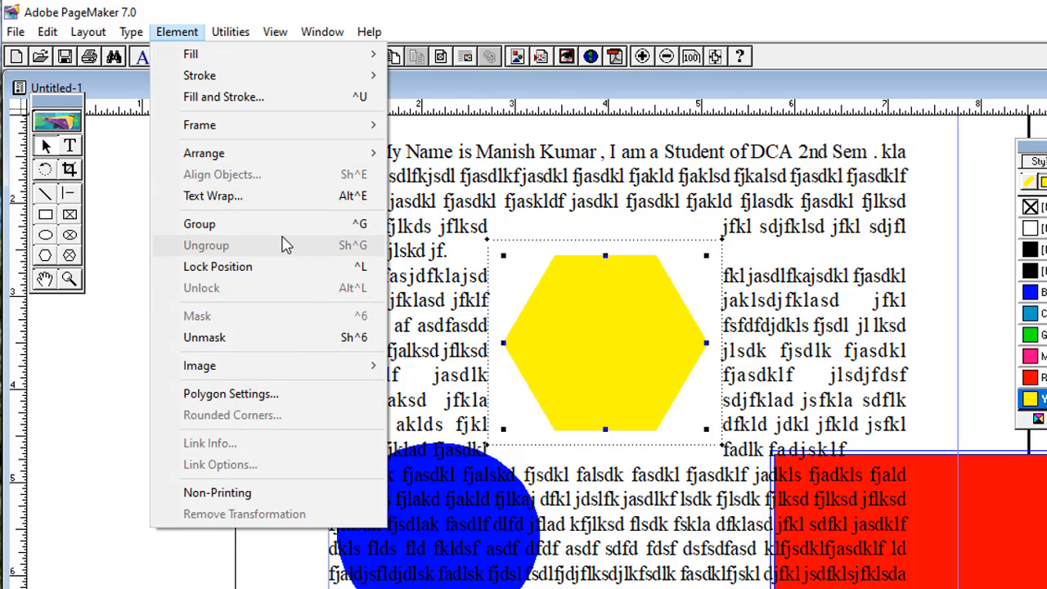
left_click(276, 197)
left_click_drag(666, 213, 859, 156)
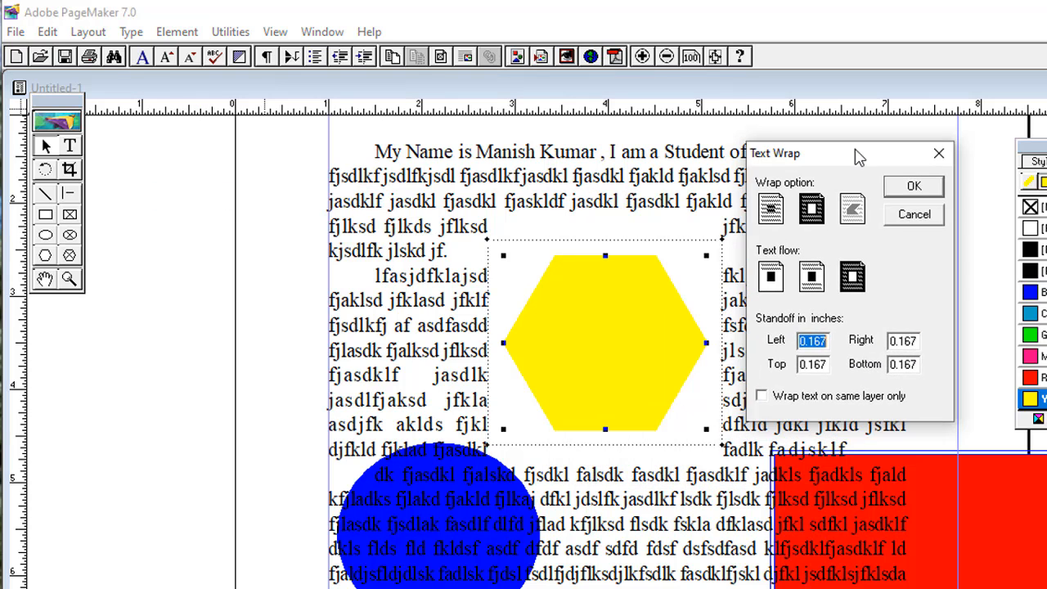
left_click(820, 278)
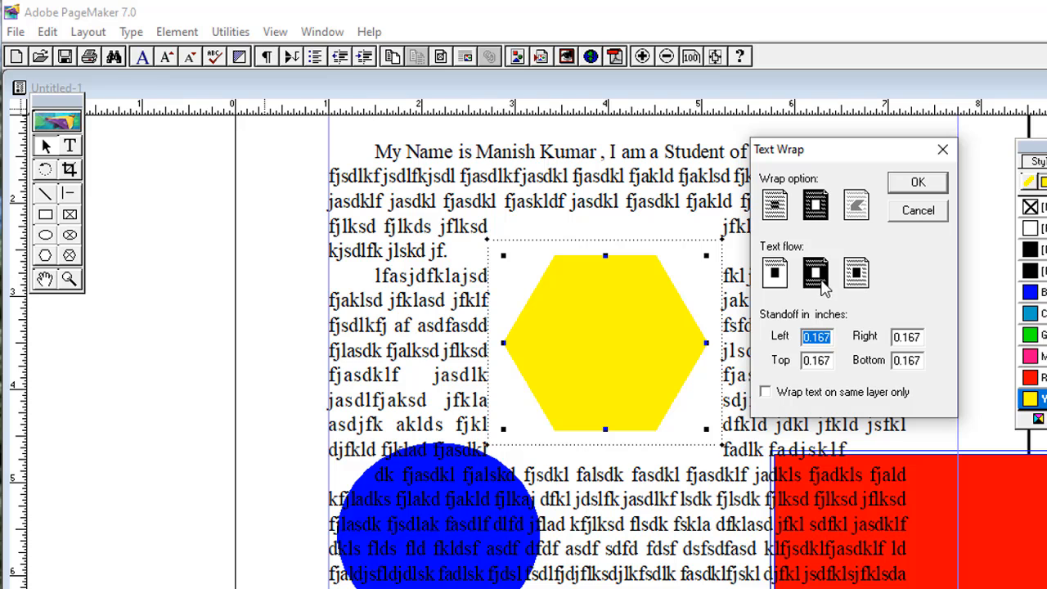
left_click(913, 187)
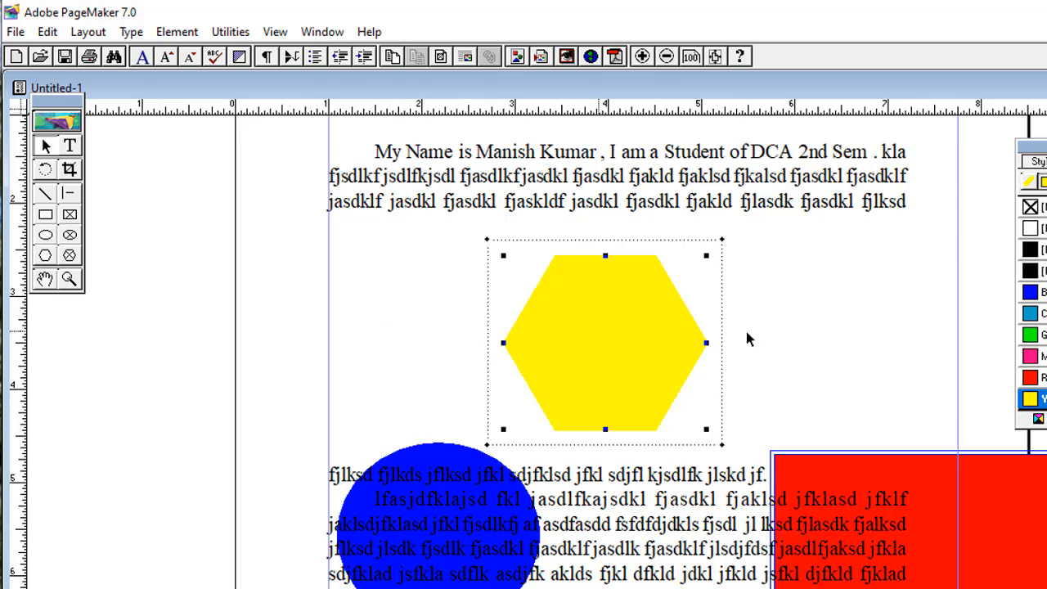
- Change the yellow hexagon's text flow to column break so the text stops above it, keeping the rectangular wrap option
left_click(177, 31)
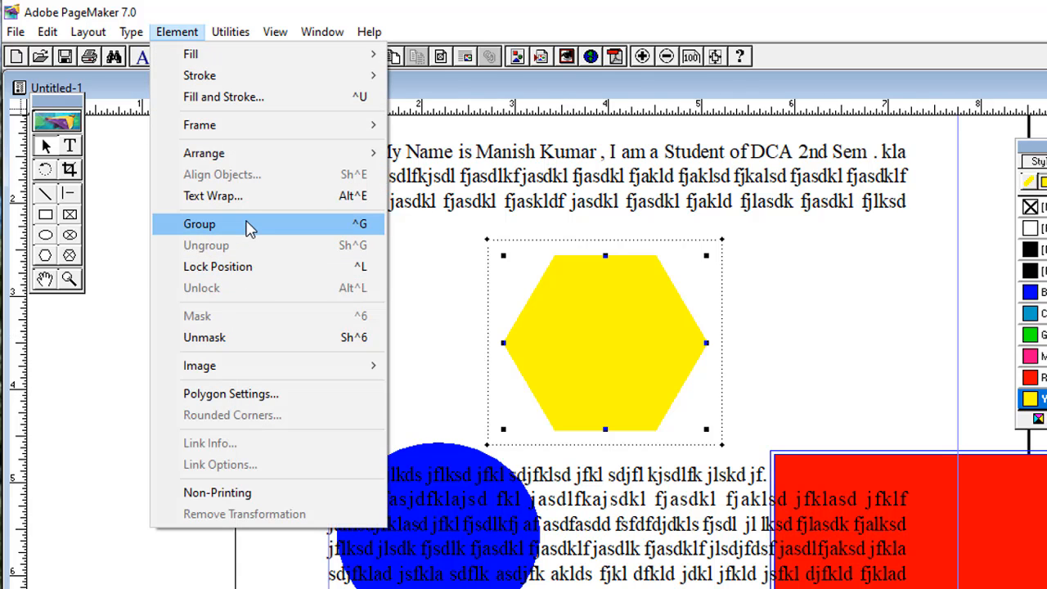
left_click(249, 196)
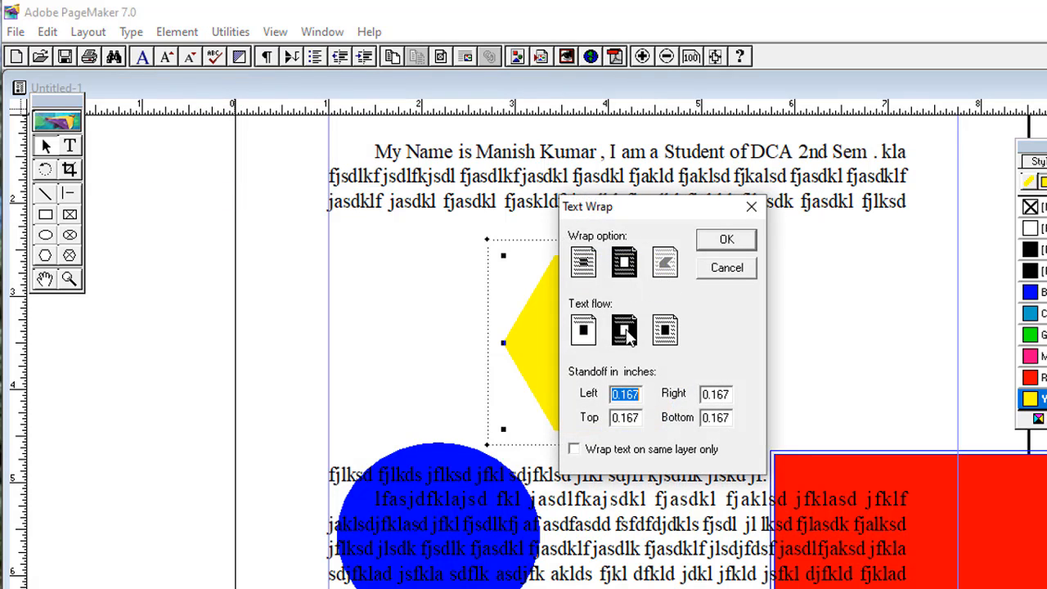
left_click(584, 330)
left_click(586, 261)
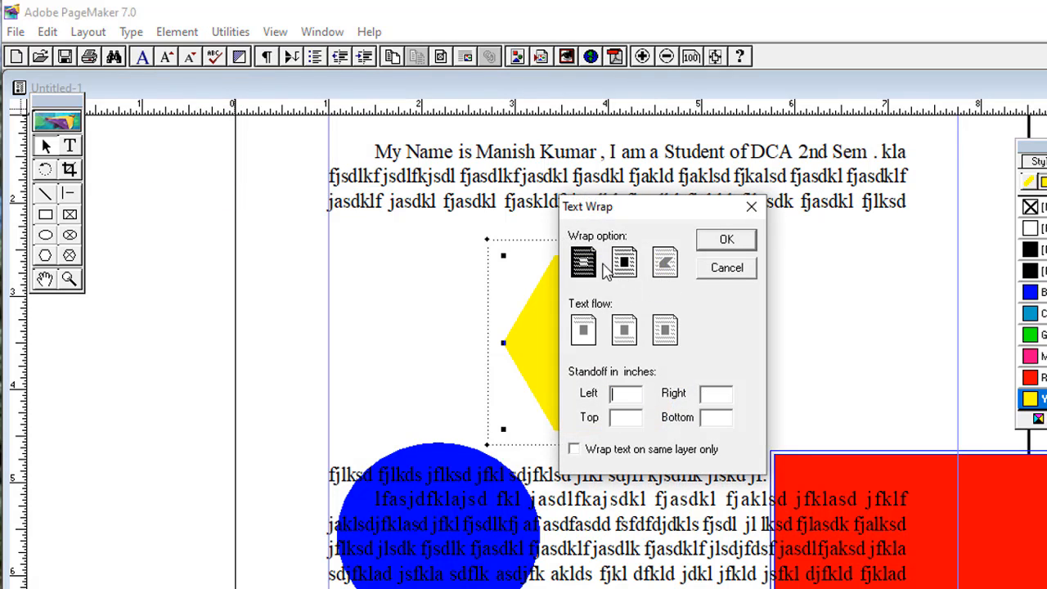
left_click(625, 263)
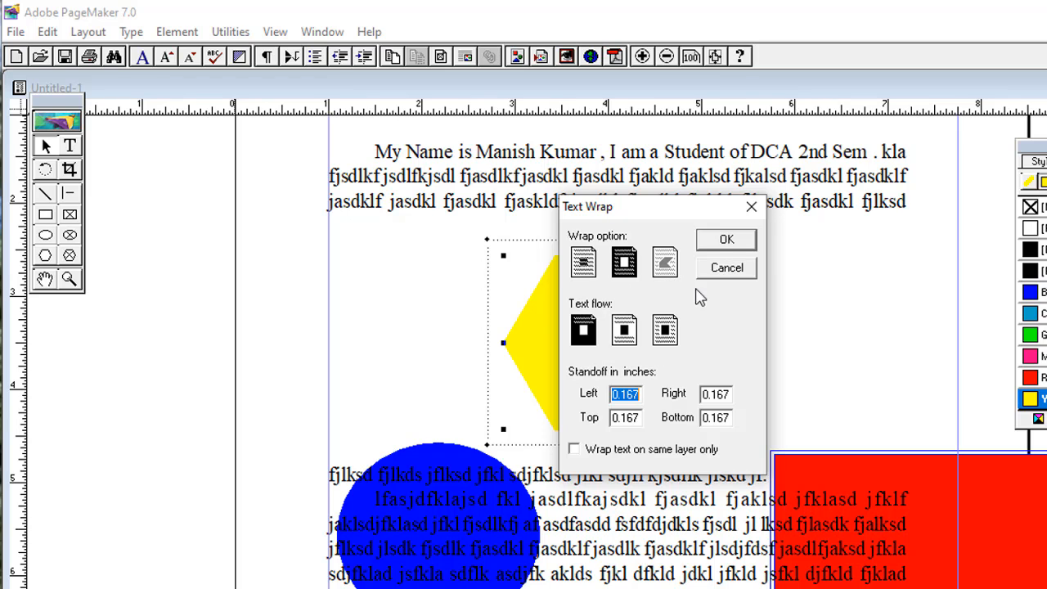
left_click(725, 240)
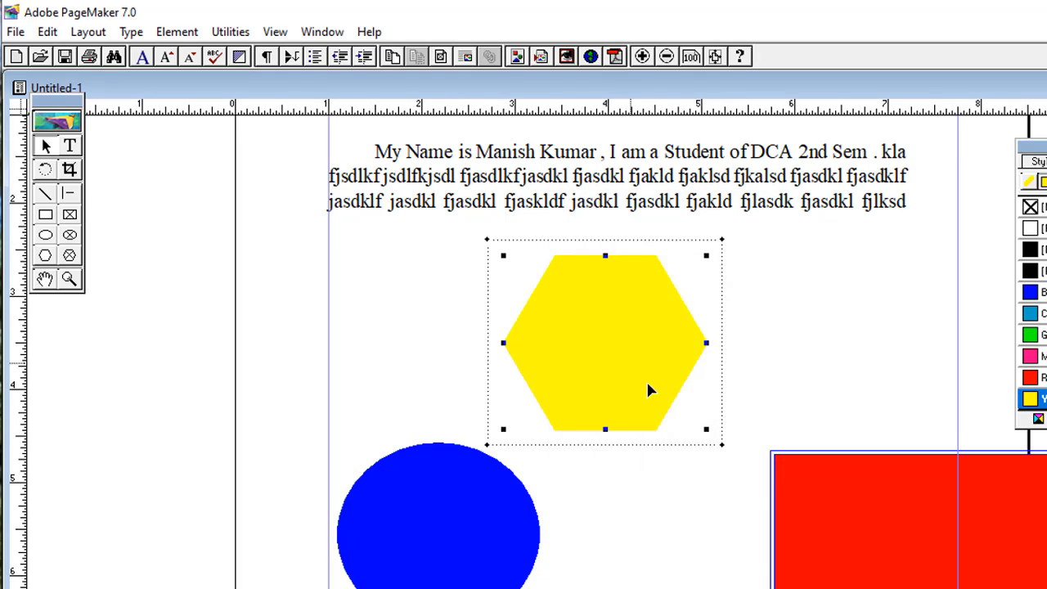
- Shift the yellow hexagon slightly down and to the right and maximize the document window
left_click_drag(648, 382, 655, 385)
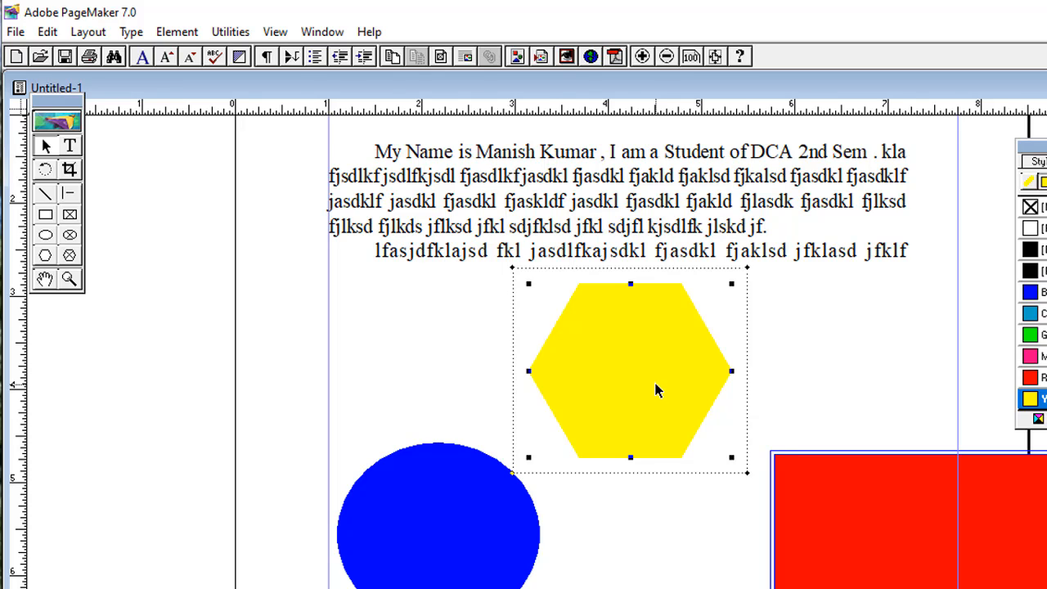
key("ctrl+F10")
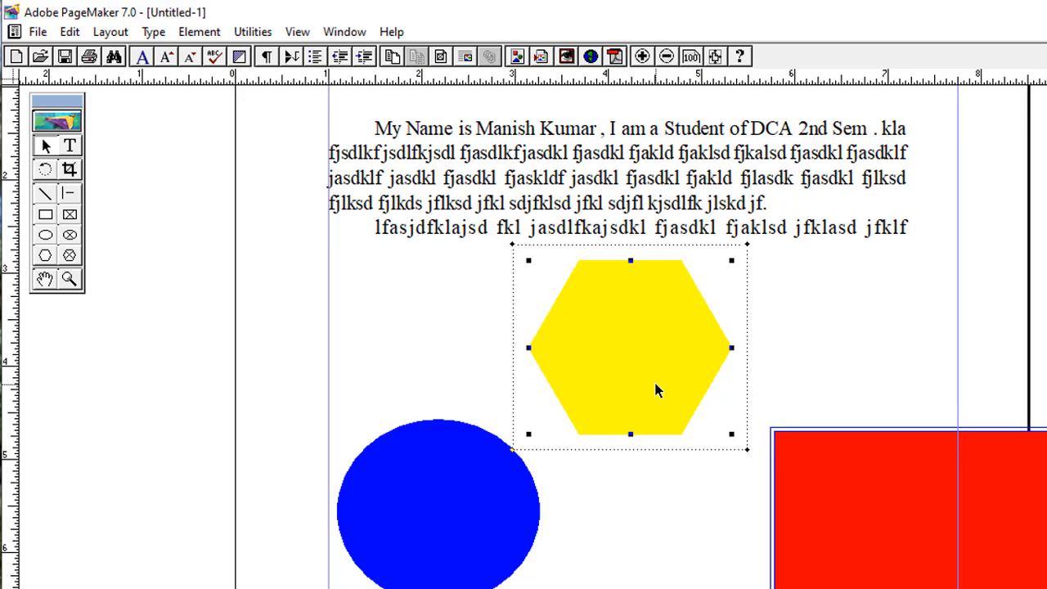
left_click(194, 33)
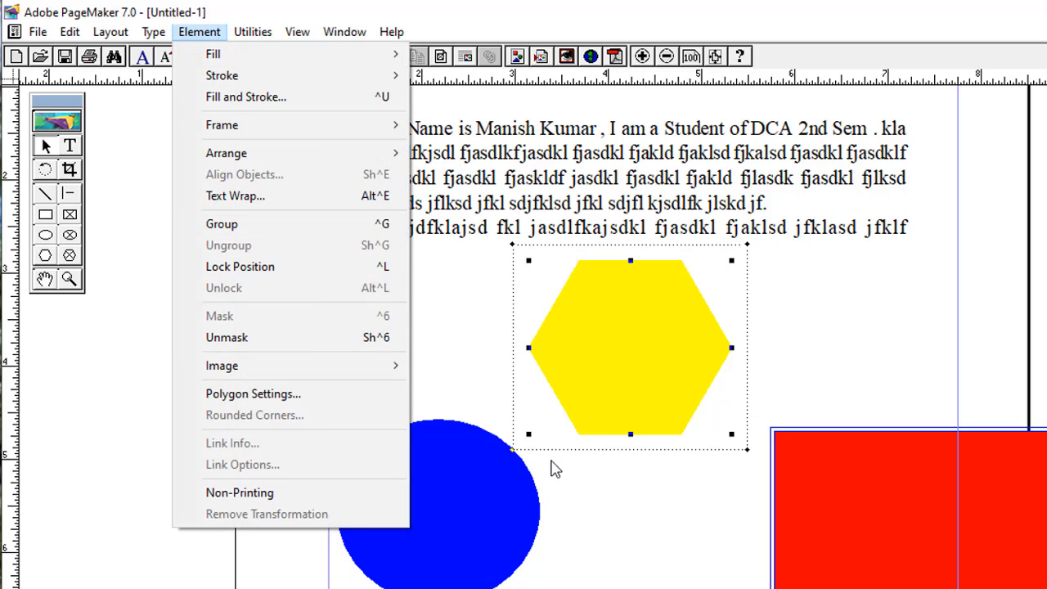
left_click(629, 545)
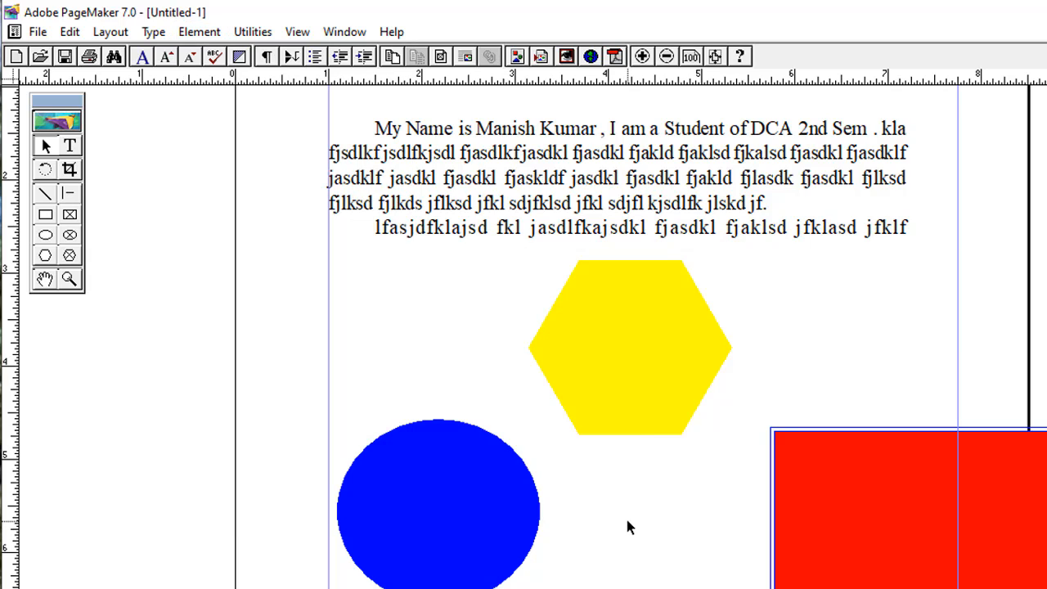
- Group the yellow hexagon and the blue circle into a single object
left_click(586, 417)
left_click(501, 474)
left_click(559, 365)
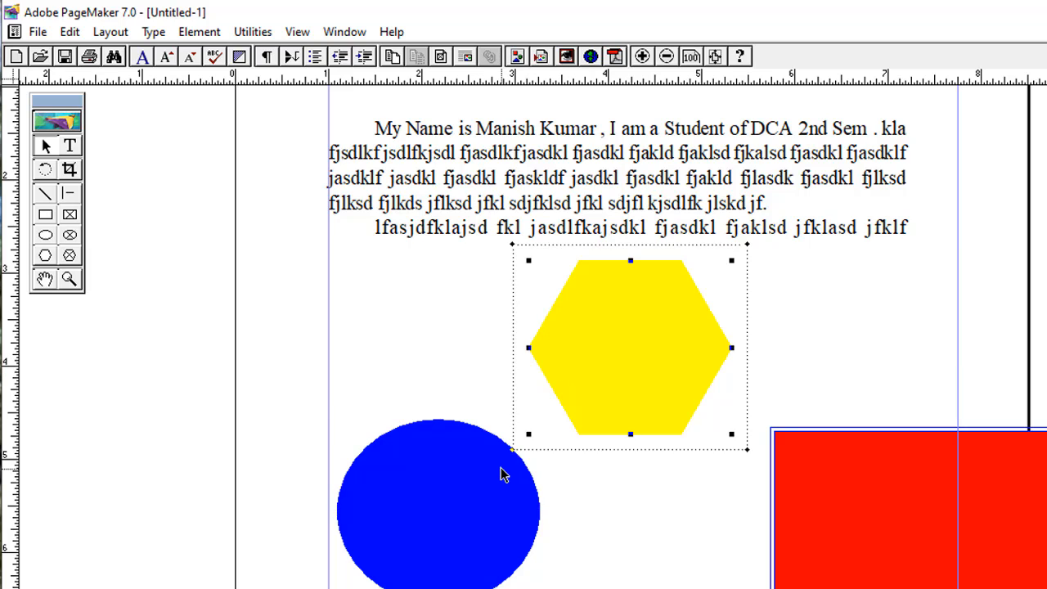
left_click(474, 489)
left_click(605, 375)
left_click(470, 492)
left_click(191, 36)
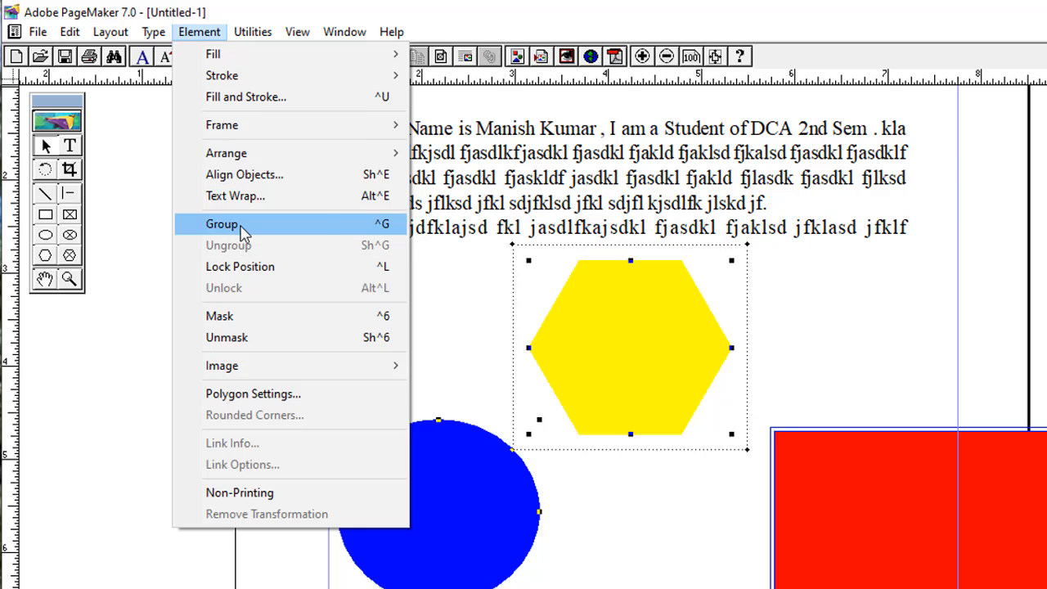
left_click(243, 225)
left_click(300, 354)
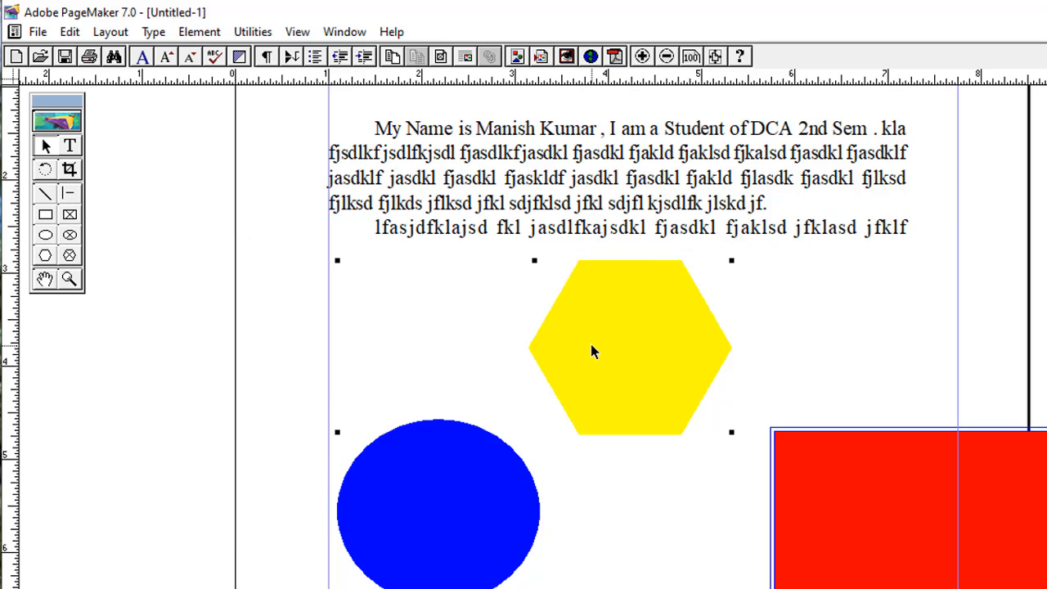
- Move the grouped hexagon and circle around the page, placing them below the text with the hexagon touching the red rectangle
left_click_drag(594, 352, 546, 320)
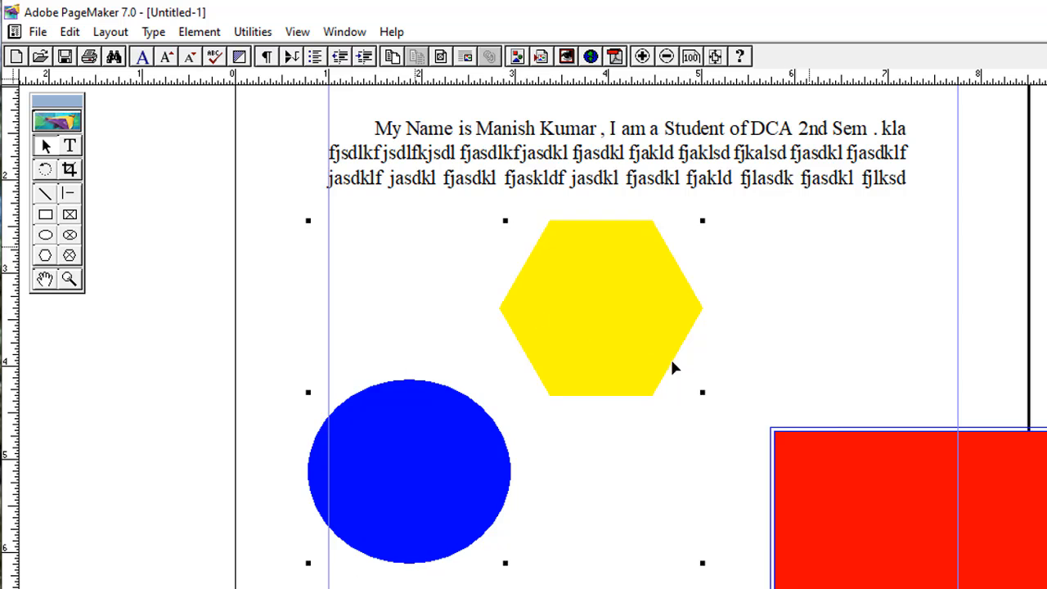
left_click_drag(672, 361, 701, 367)
left_click_drag(673, 371, 648, 454)
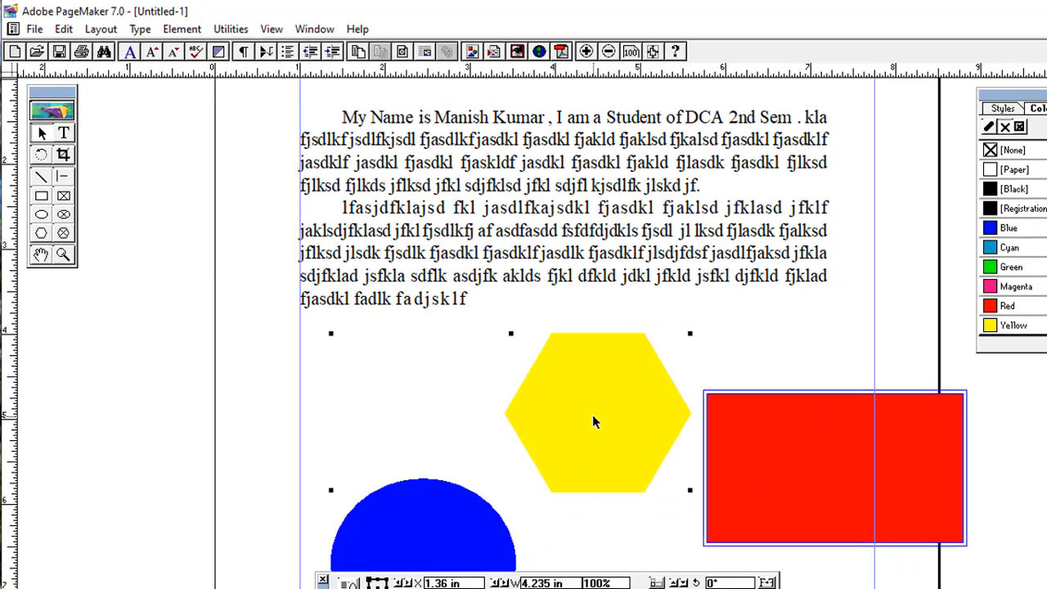
left_click_drag(594, 421, 622, 381)
- Ungroup the hexagon and circle into separate objects and clear the selection
left_click(182, 30)
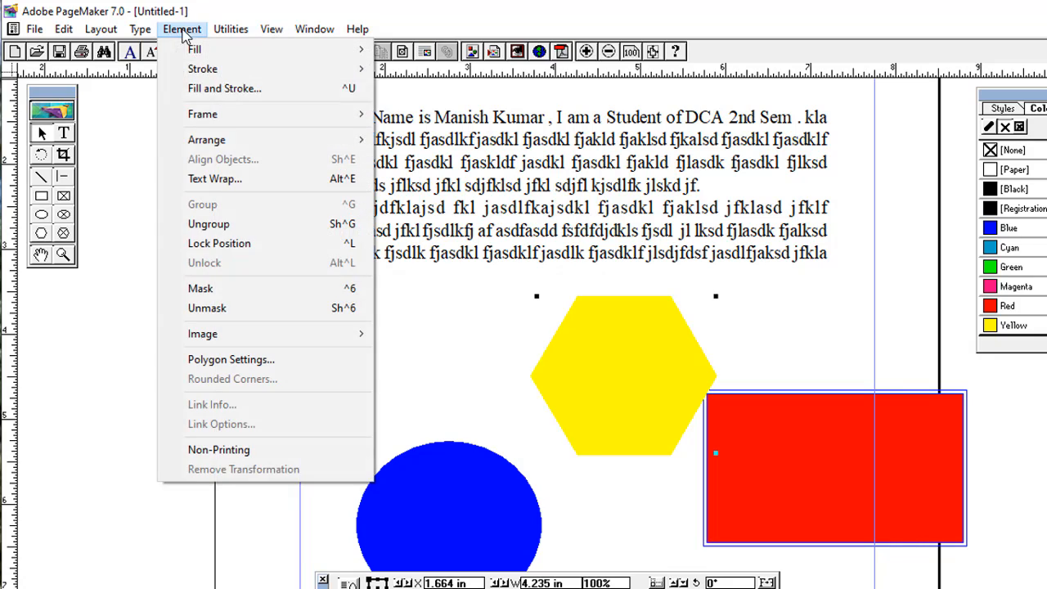
left_click(260, 227)
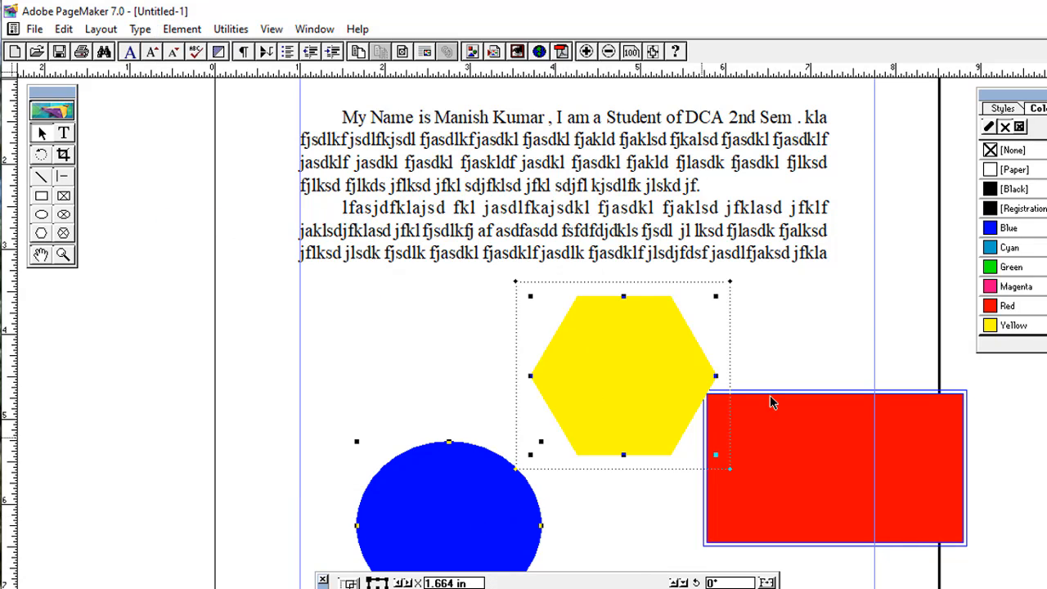
left_click(741, 357)
- Move the yellow hexagon and the blue circle individually so they sit side by side below the paragraphs
left_click_drag(665, 366, 693, 508)
left_click_drag(478, 504, 433, 461)
left_click(667, 485)
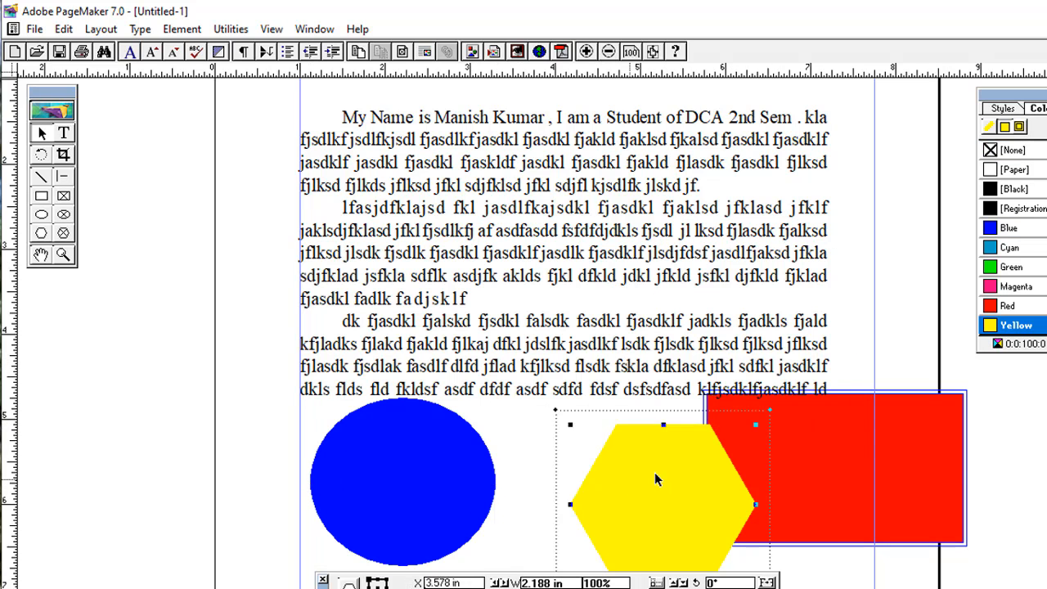
left_click_drag(654, 480, 603, 481)
- Resize the red rectangle to about 1.6 in wide, place it beside the hexagon, and nudge the blue circle level with them
left_click(932, 437)
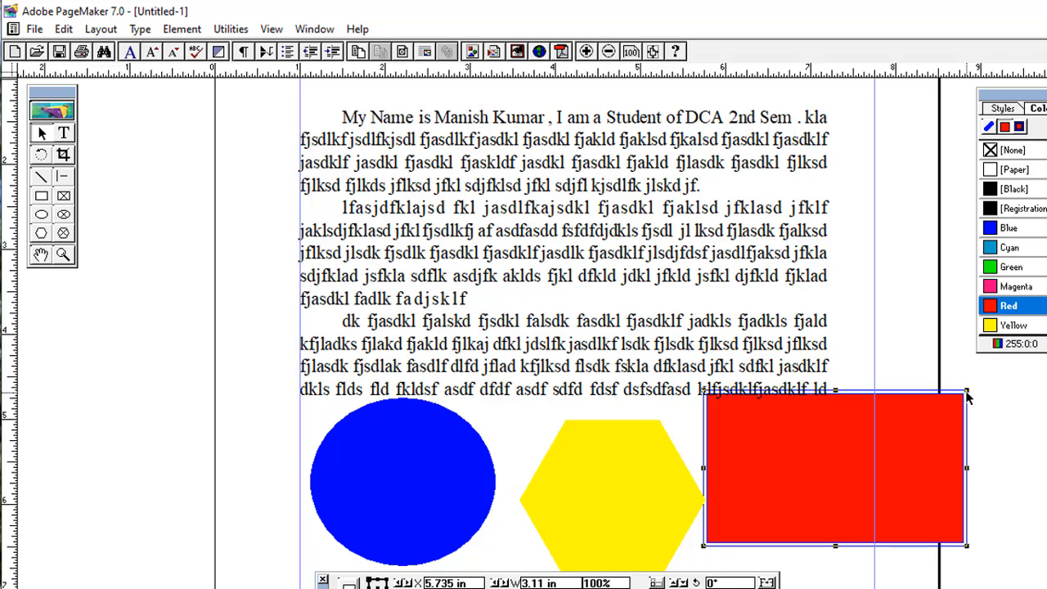
left_click_drag(967, 396, 838, 458)
left_click_drag(802, 495, 803, 463)
scroll(565, 327, "down", 3)
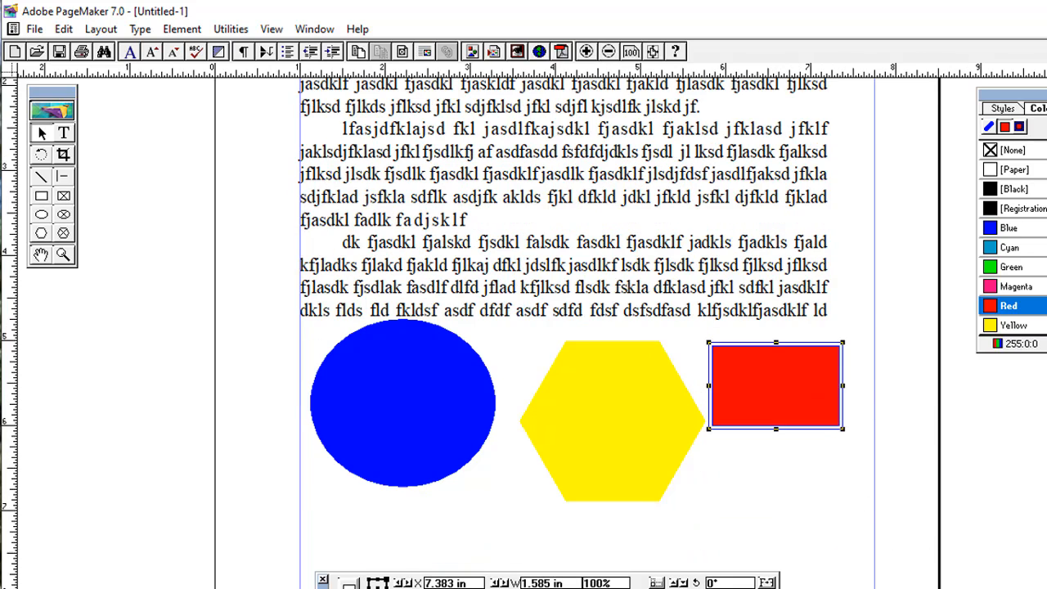
left_click_drag(777, 352, 787, 414)
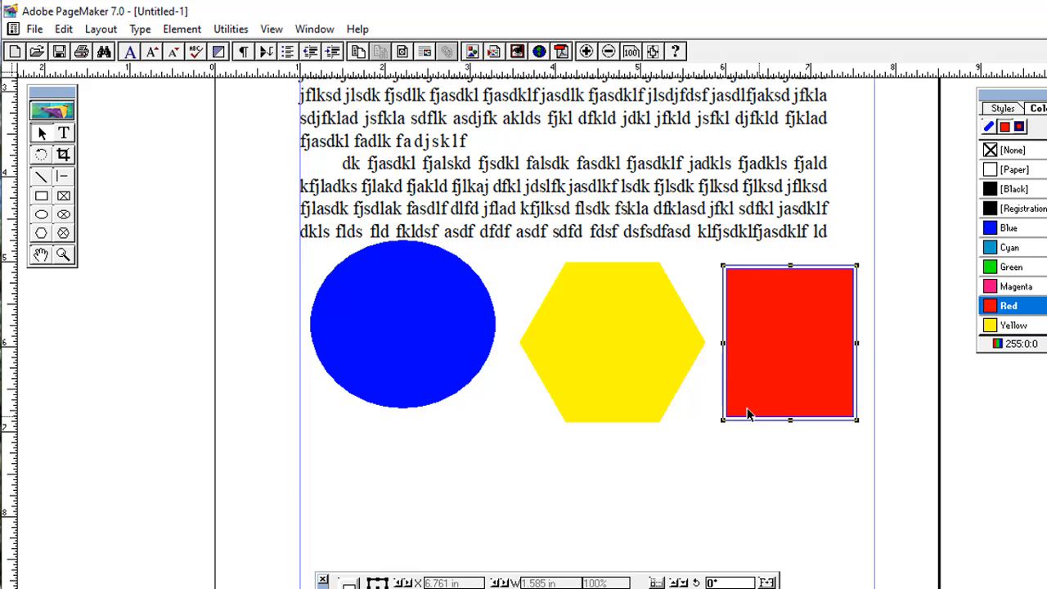
left_click_drag(403, 346, 405, 359)
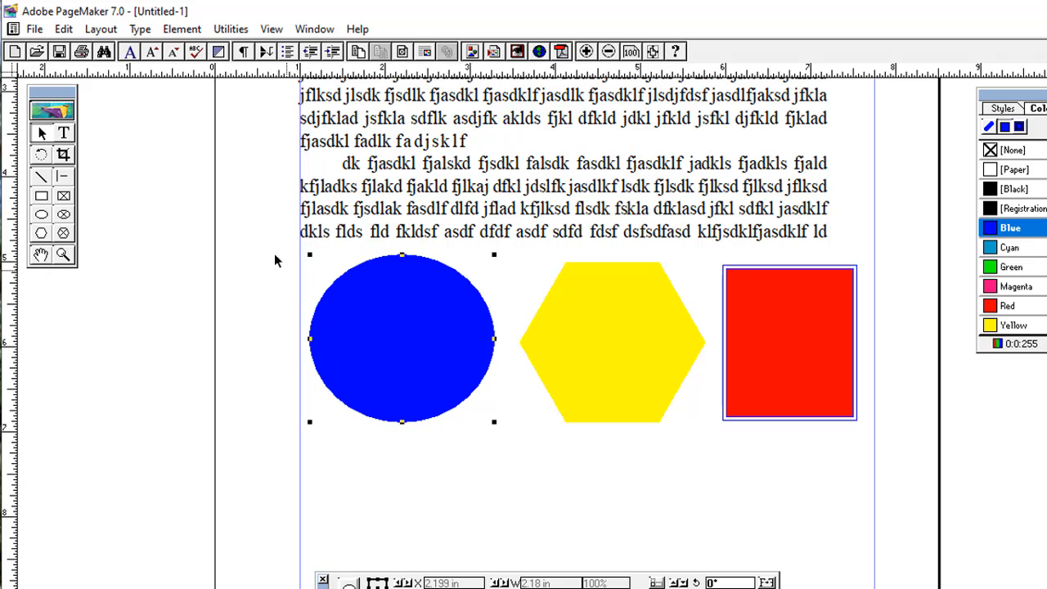
- Group the blue circle, yellow hexagon and red rectangle together
left_click_drag(232, 245, 923, 454)
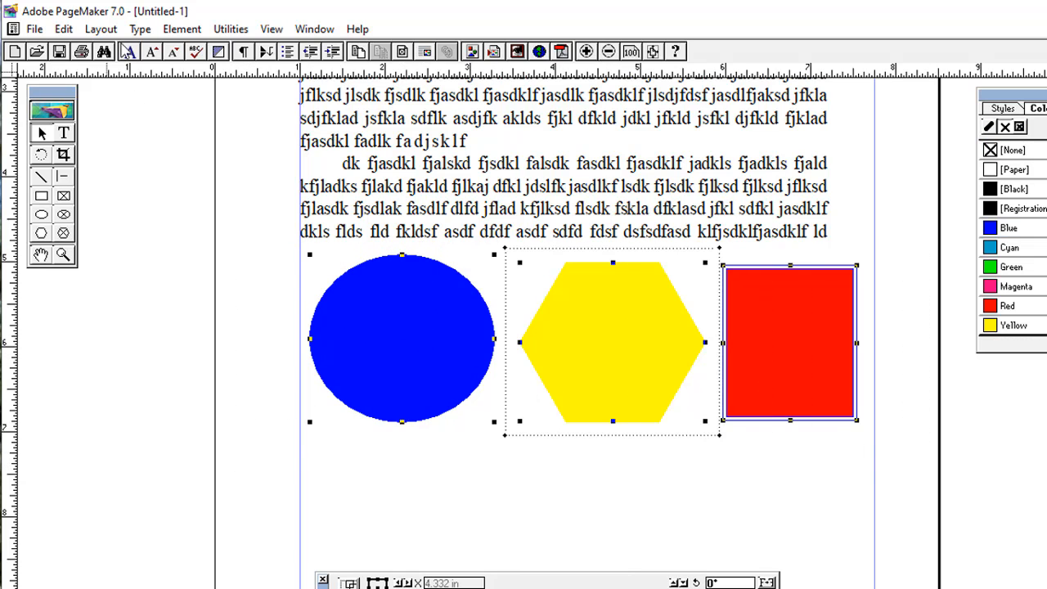
left_click(183, 29)
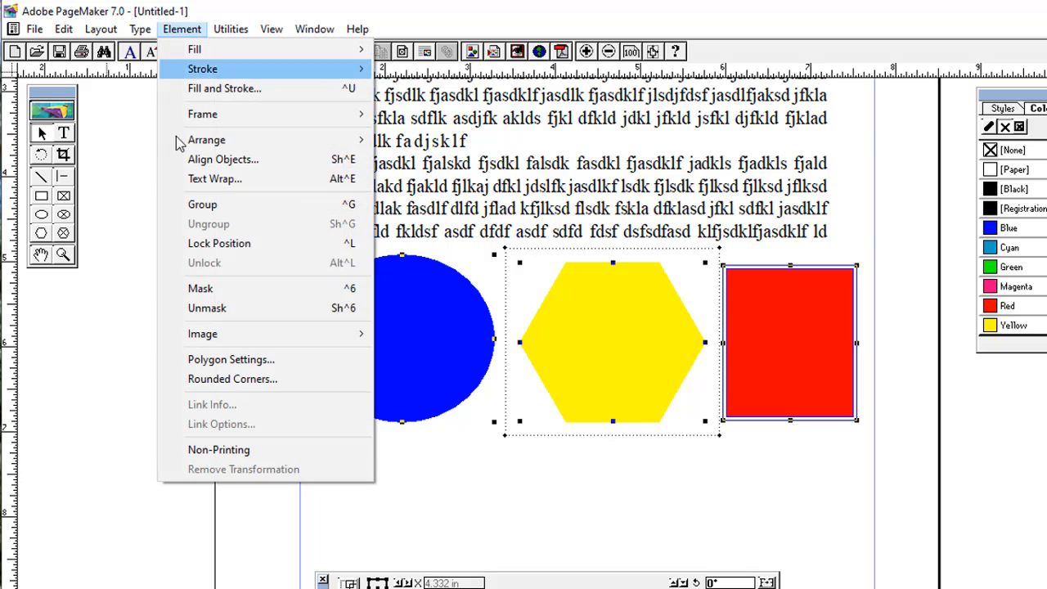
left_click(241, 205)
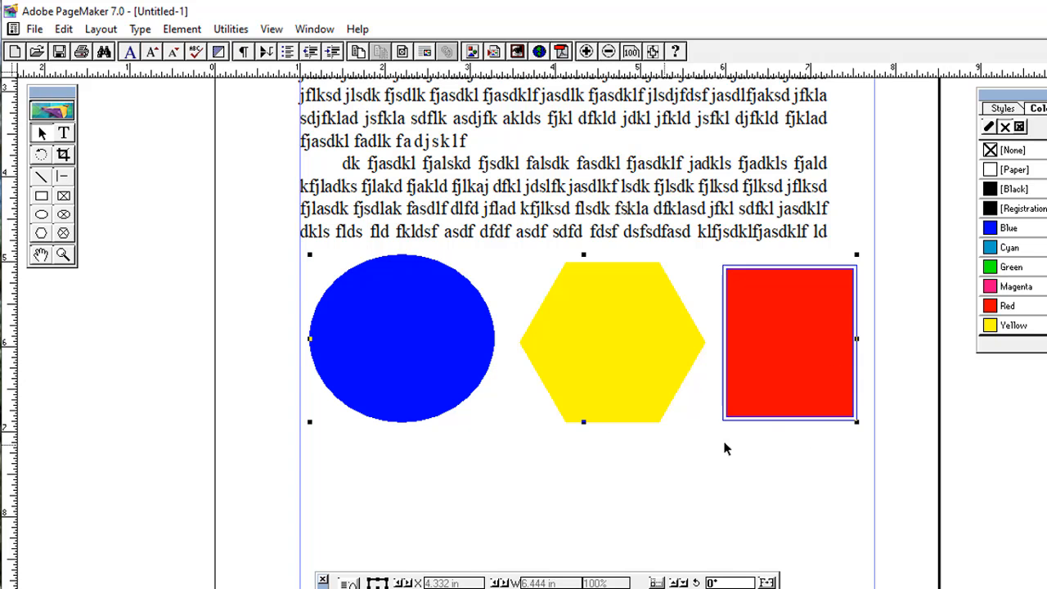
- Ungroup the three shapes and deselect them
left_click(139, 29)
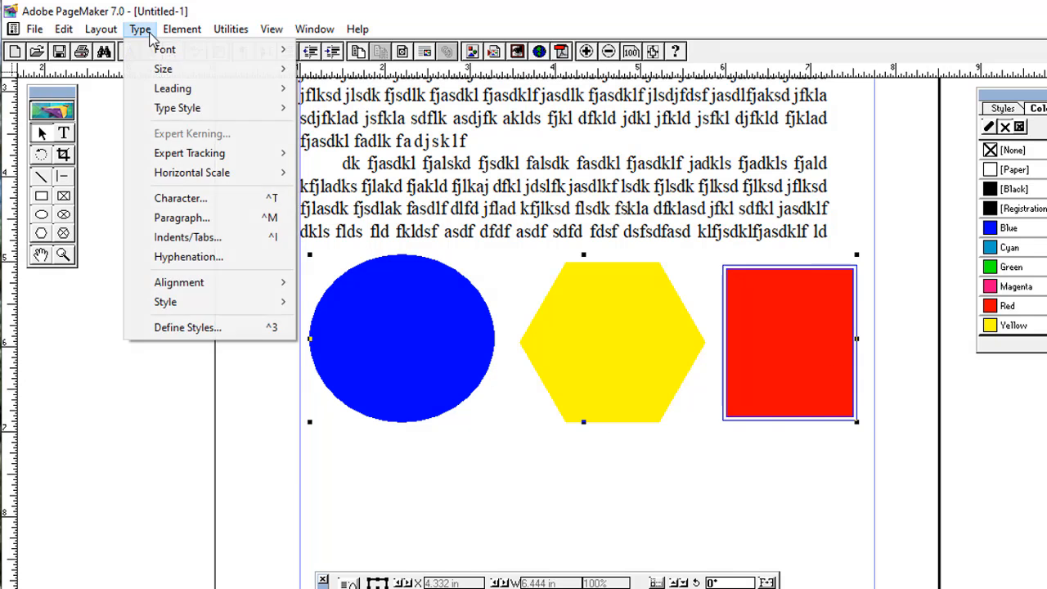
mouse_move(181, 29)
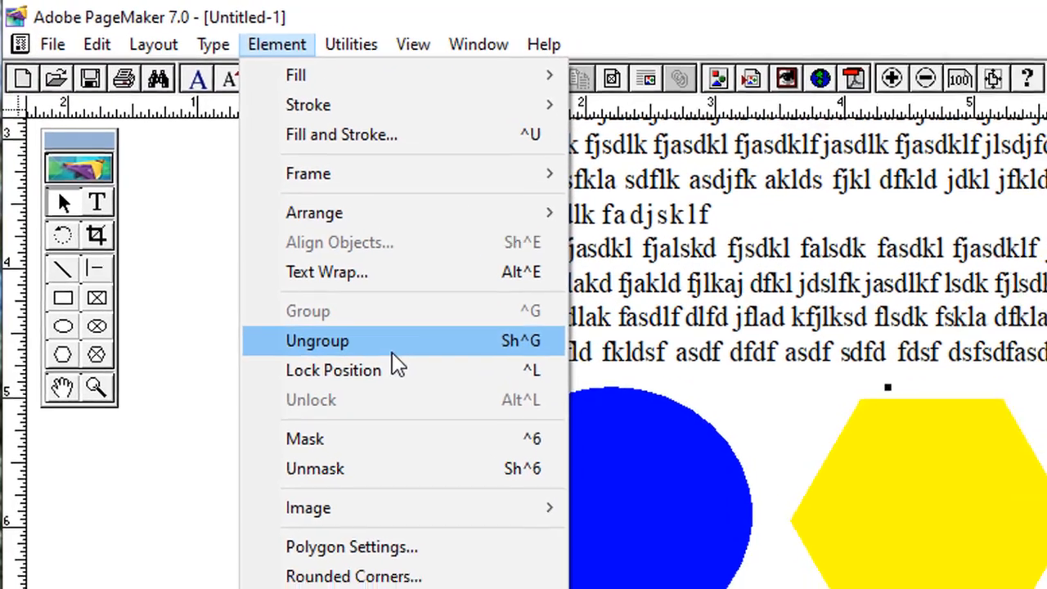
left_click(392, 358)
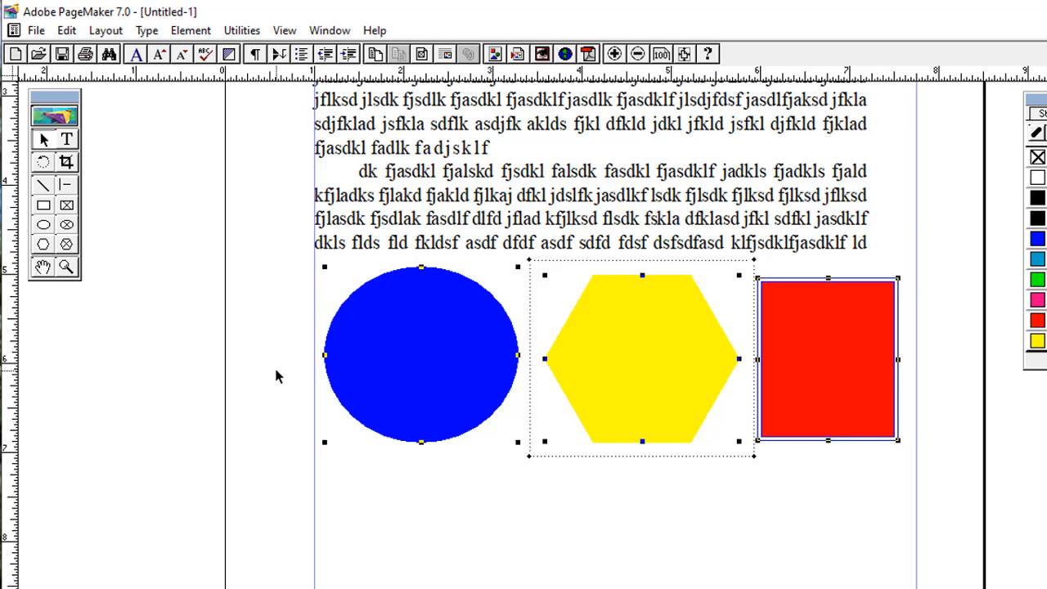
left_click(275, 375)
- Shift the yellow hexagon slightly down and stretch the bottom edges of the red rectangle and blue circle downward
left_click(193, 33)
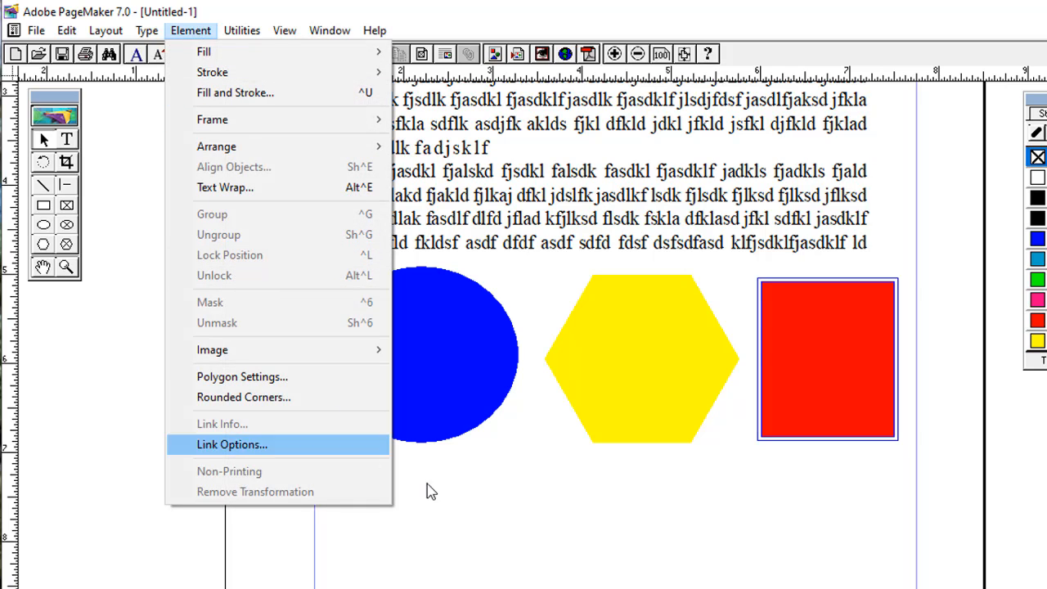
left_click(510, 366)
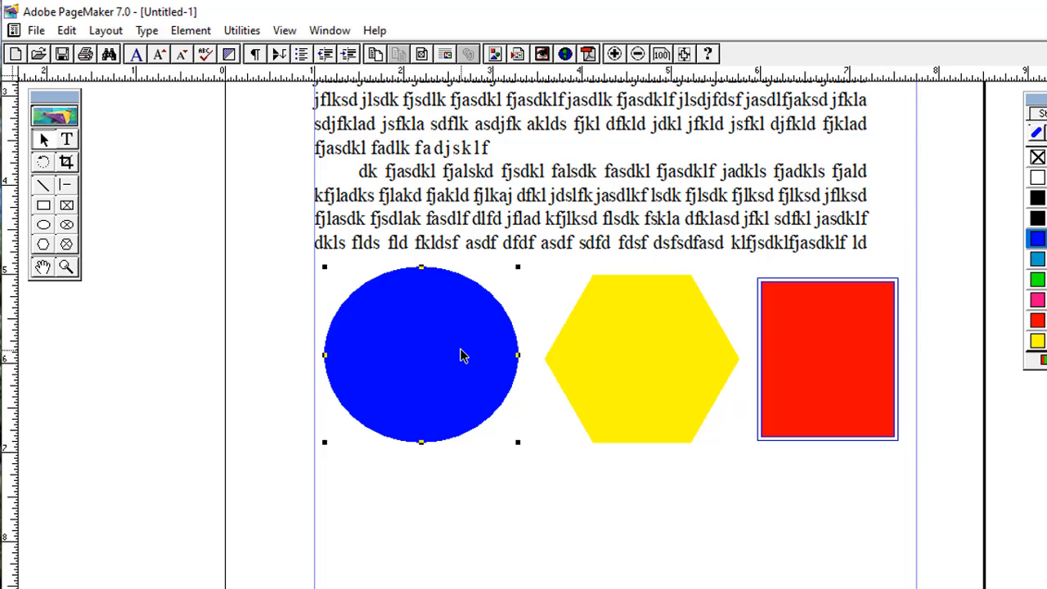
left_click(659, 376)
left_click_drag(639, 379, 656, 365)
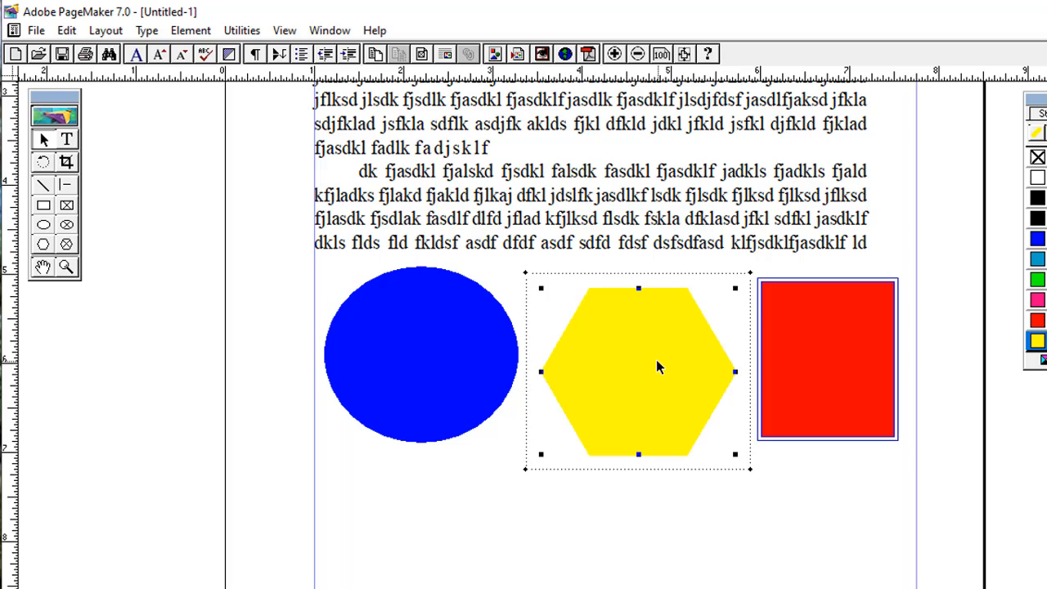
left_click(829, 428)
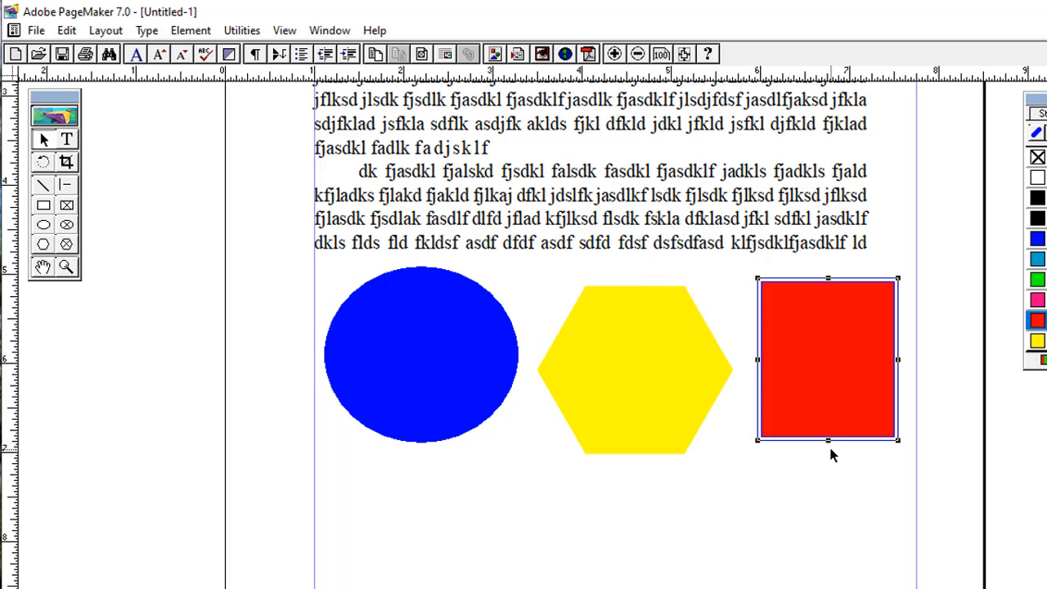
left_click_drag(828, 443, 829, 459)
left_click(483, 403)
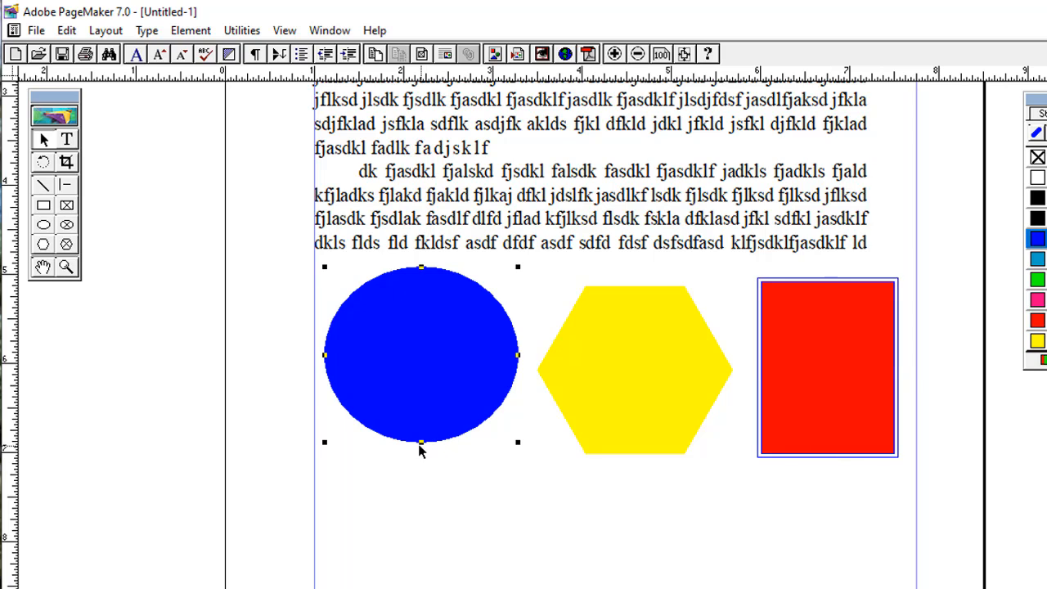
left_click_drag(422, 443, 424, 449)
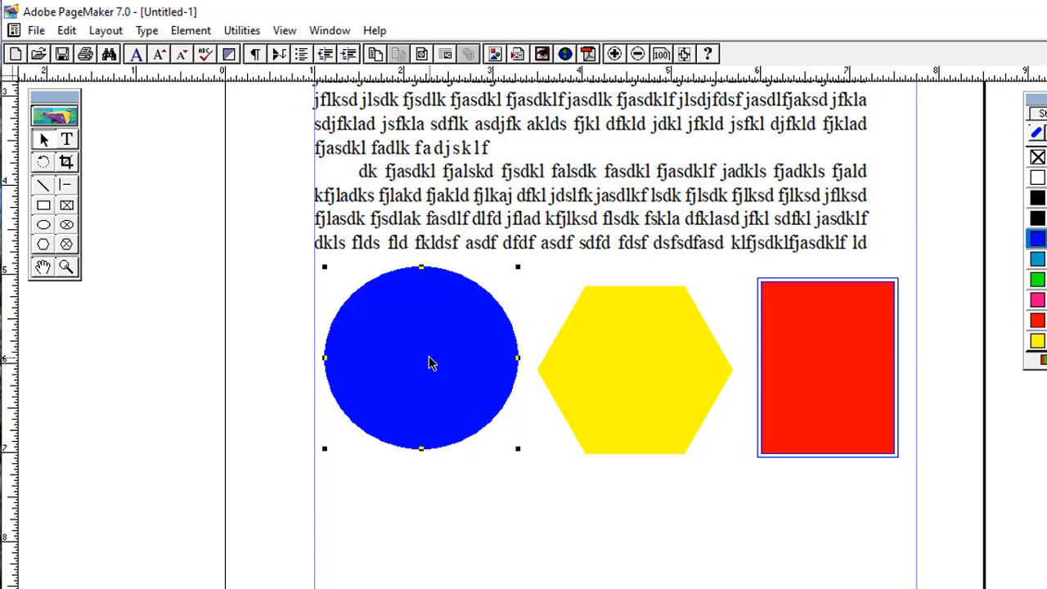
- Lock the position of the blue circle on the page
left_click(191, 31)
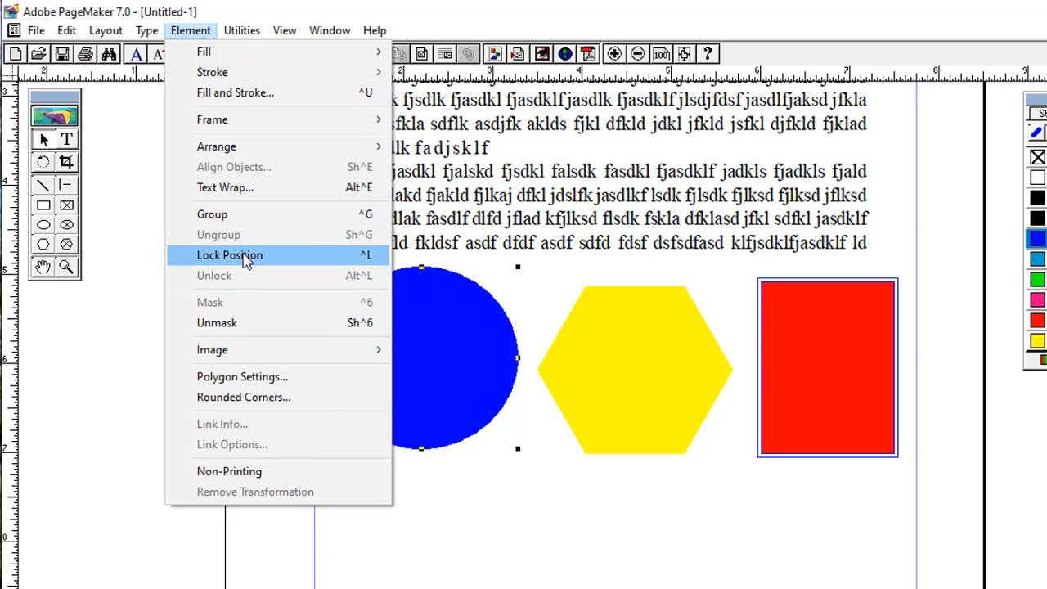
left_click(245, 256)
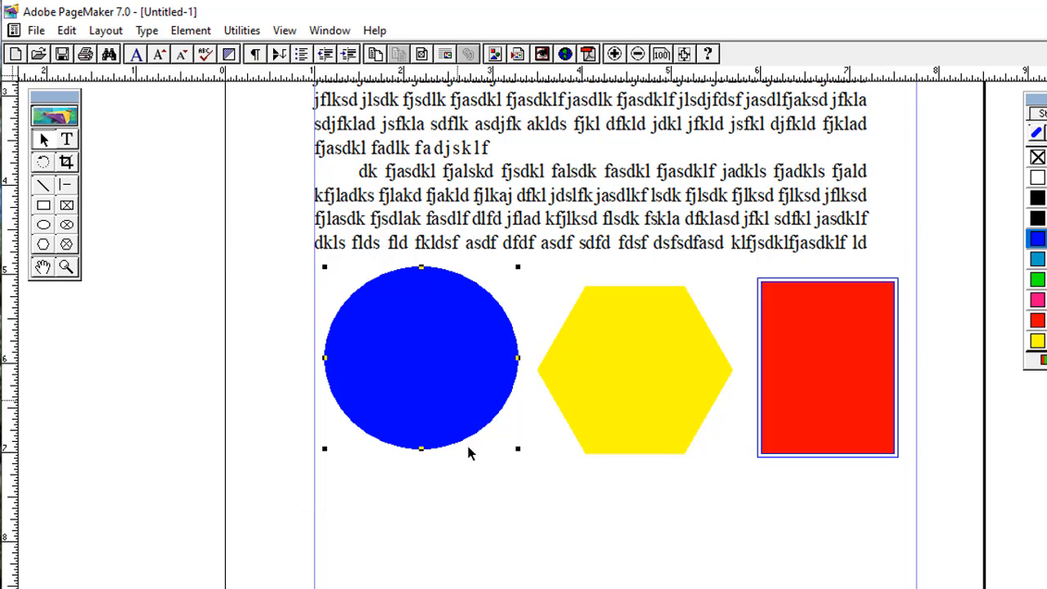
left_click(442, 514)
- Try repeatedly to move the locked blue circle, and shift the unlocked yellow hexagon slightly left for comparison
left_click_drag(437, 349, 620, 235)
left_click_drag(433, 361, 556, 297)
left_click(526, 316)
left_click(444, 345)
left_click_drag(463, 326, 468, 321)
left_click_drag(433, 355, 484, 324)
mouse_move(609, 377)
left_mouse_down()
mouse_move(666, 327)
mouse_move(597, 377)
left_mouse_up()
left_click_drag(423, 363, 511, 313)
left_click_drag(405, 370, 471, 322)
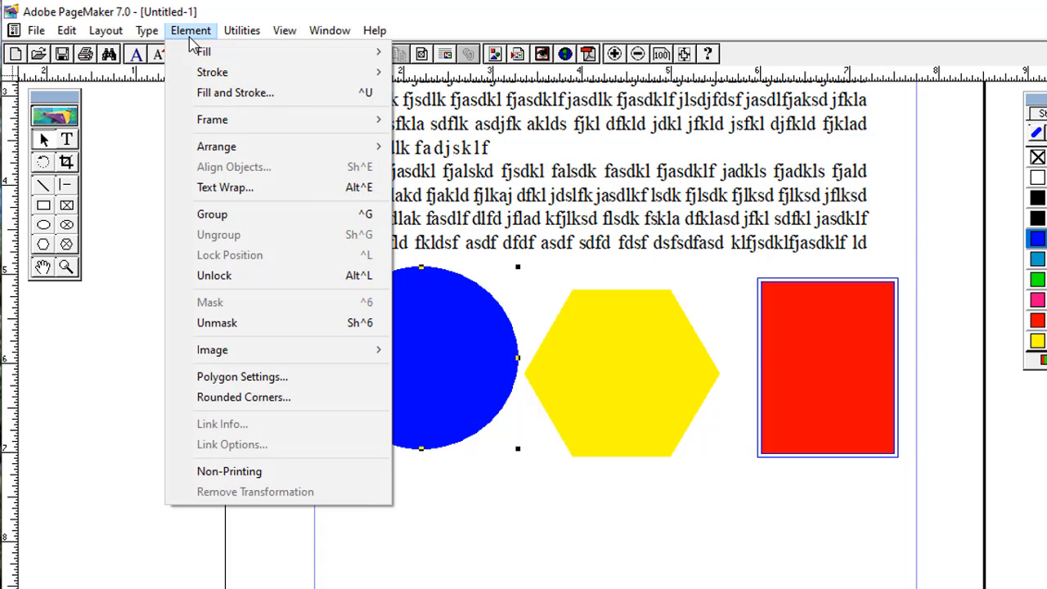
- Unlock the blue circle and move it slightly down
left_click(191, 30)
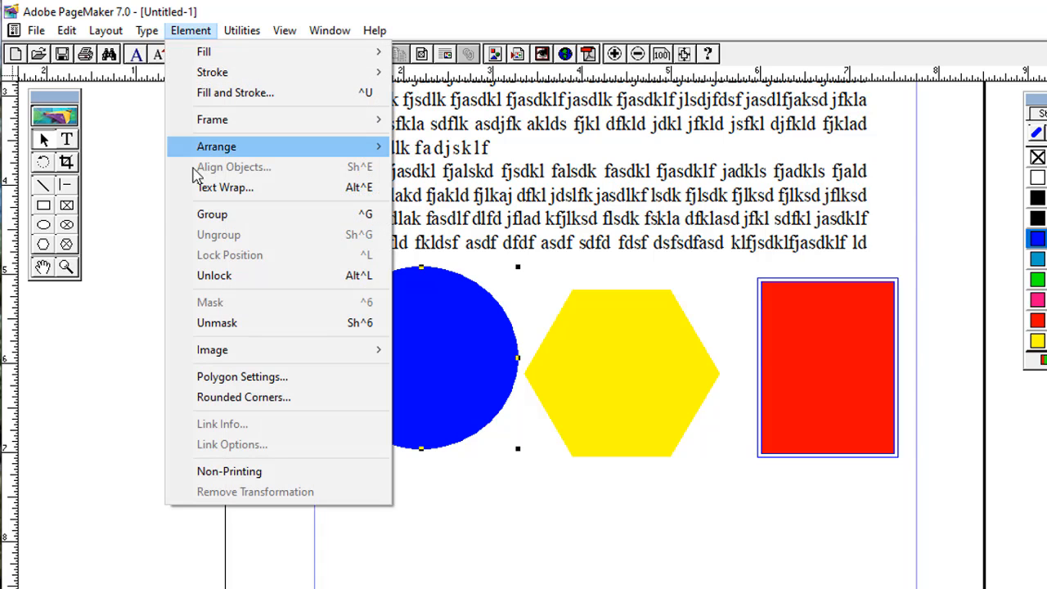
left_click(249, 277)
left_click_drag(419, 344, 411, 367)
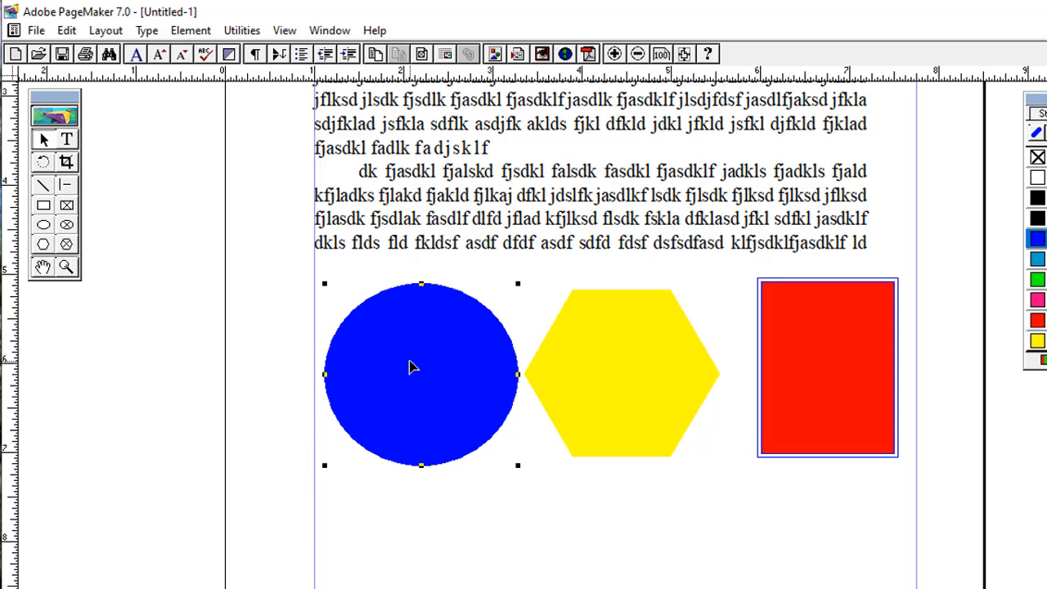
- Shift the yellow hexagon to the right, midway between the blue circle and the red rectangle
left_click(605, 400)
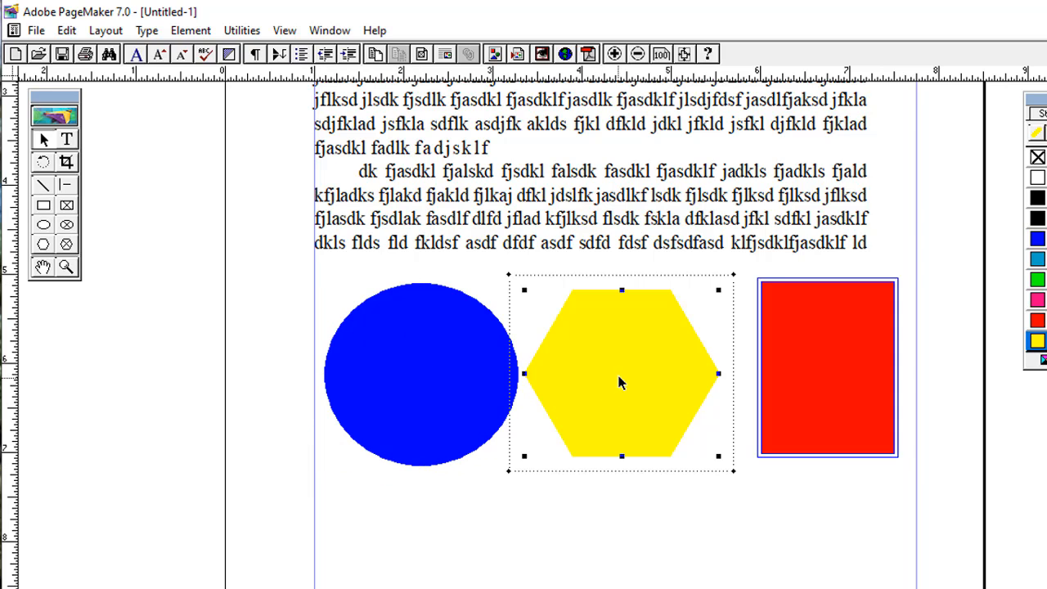
left_click_drag(620, 382, 639, 382)
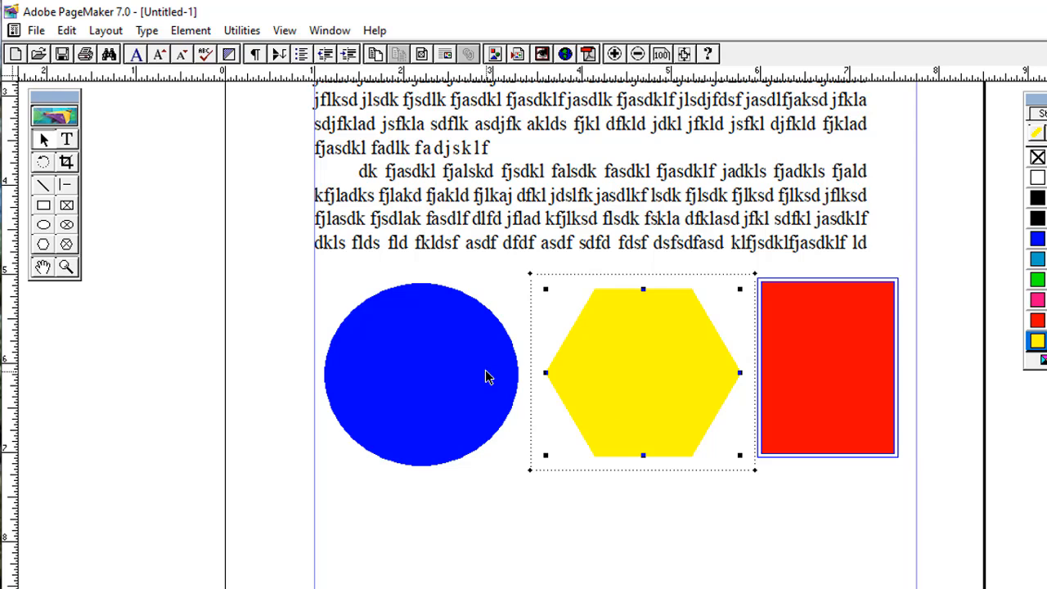
left_click(190, 30)
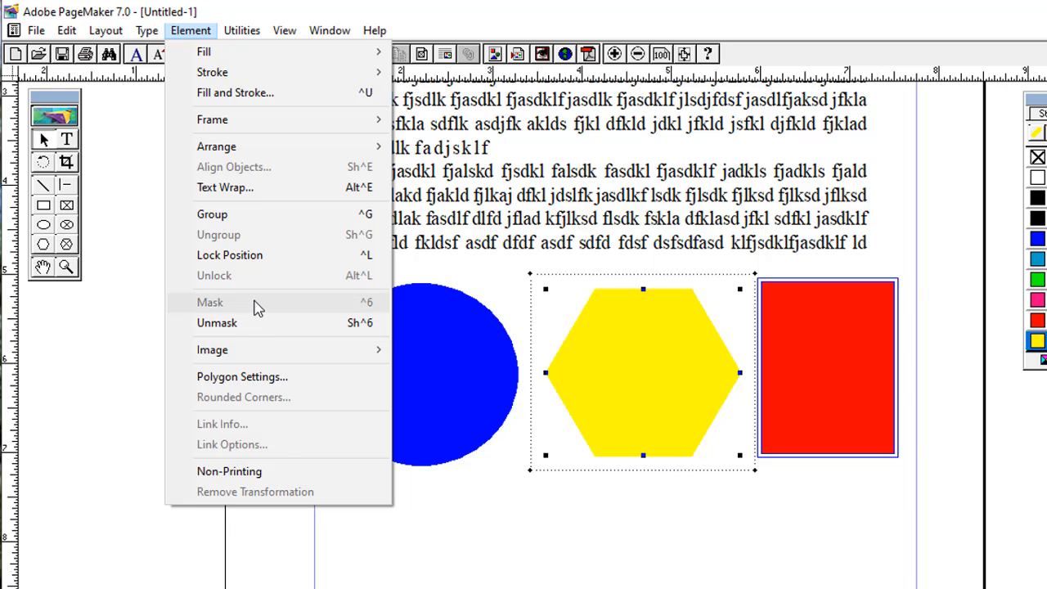
left_click(484, 386)
- Delete the blue circle, yellow hexagon and red rectangle together and bring the empty lower page into view
left_click(614, 377)
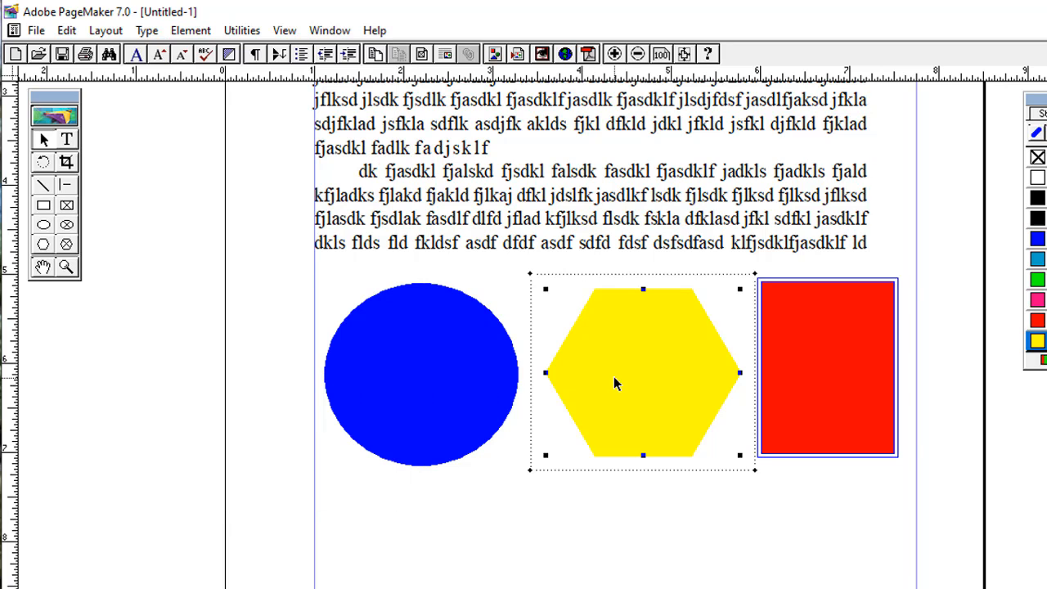
left_click(858, 443)
left_click_drag(290, 286, 975, 484)
key("Delete")
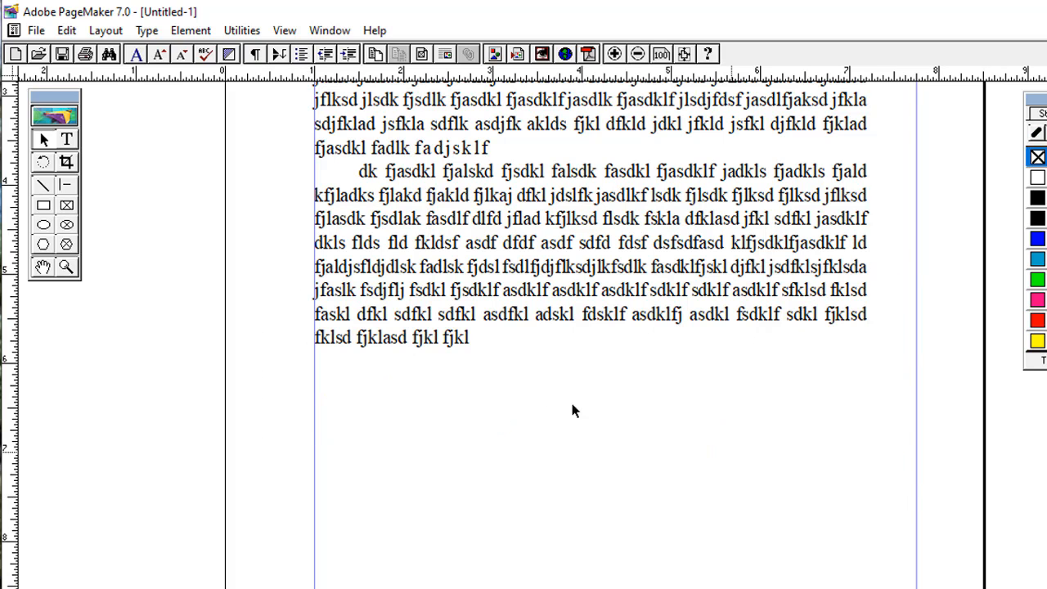
scroll(605, 328, "down", 5)
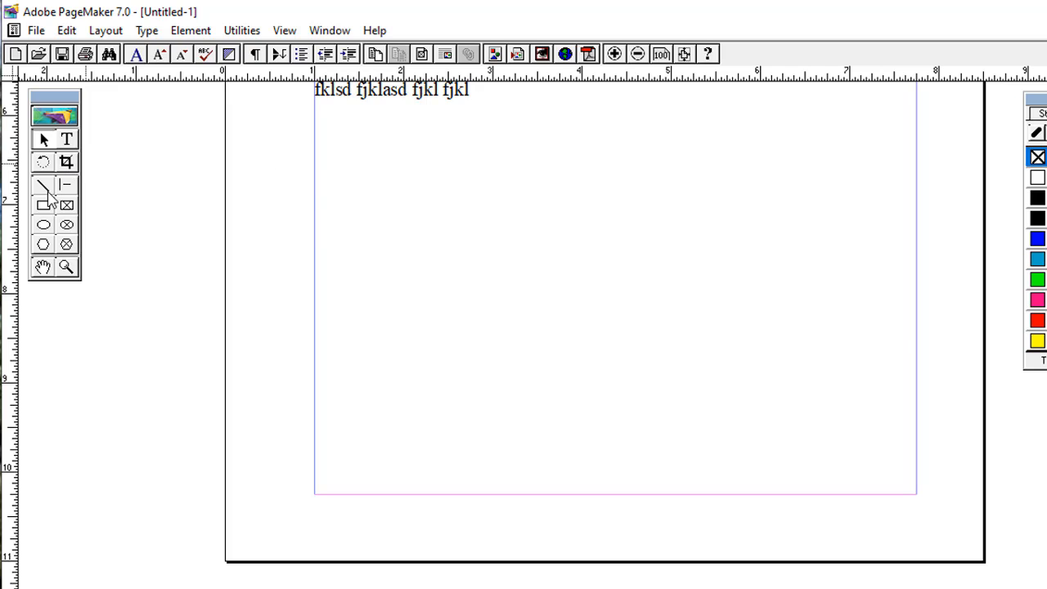
- Draw a hexagon about 2.8 inches wide and 2.5 inches high below the text, near the page's left margin
left_click(45, 246)
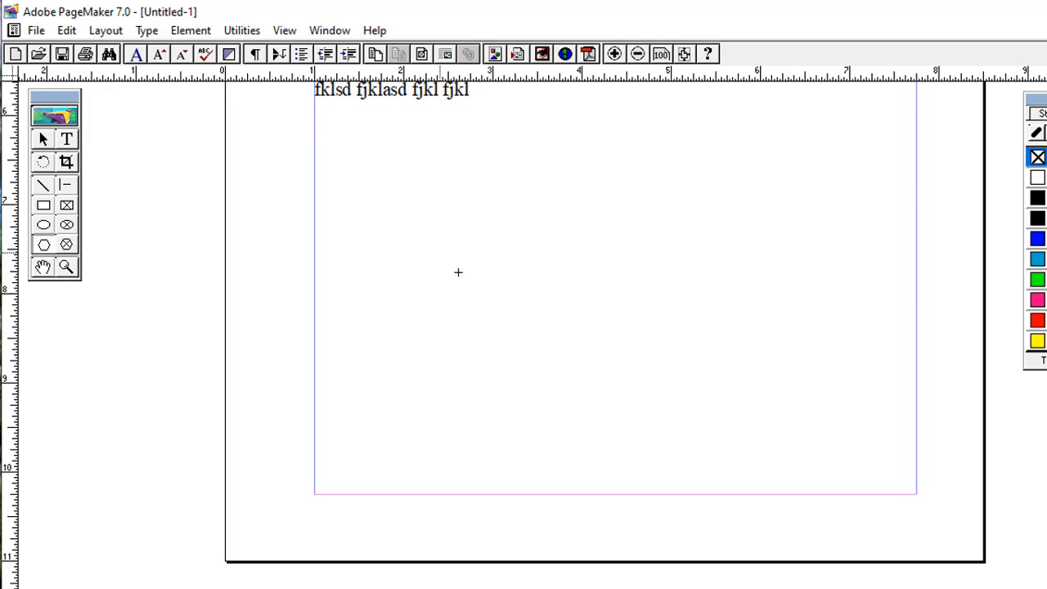
left_click_drag(342, 125, 589, 344)
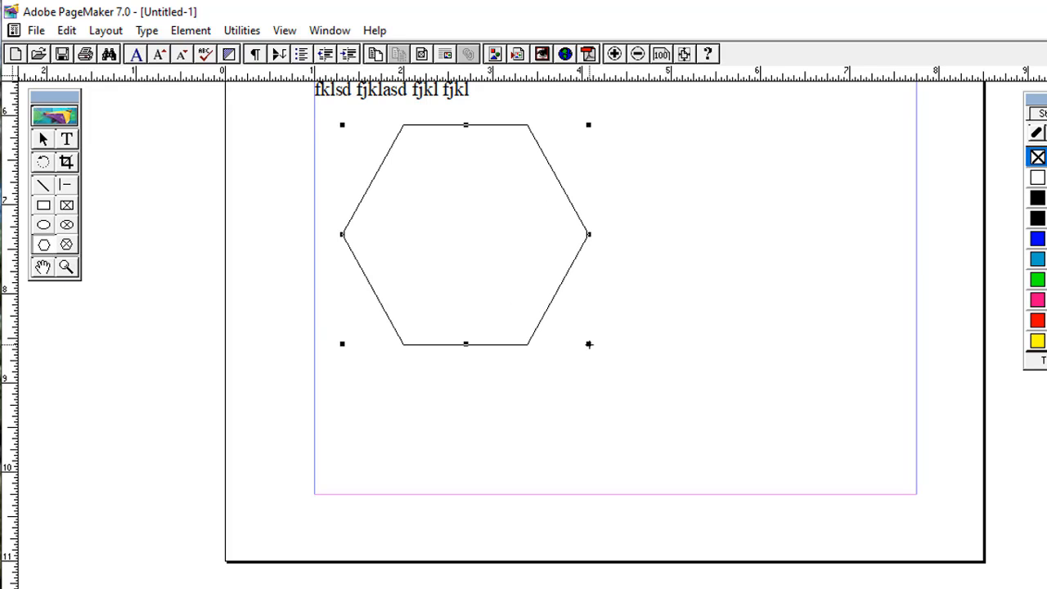
- Place the image IT WORLD JAN 2020 OFFER from the Desktop beside the hexagon, including a complete copy in the publication
left_click(47, 24)
left_click(54, 205)
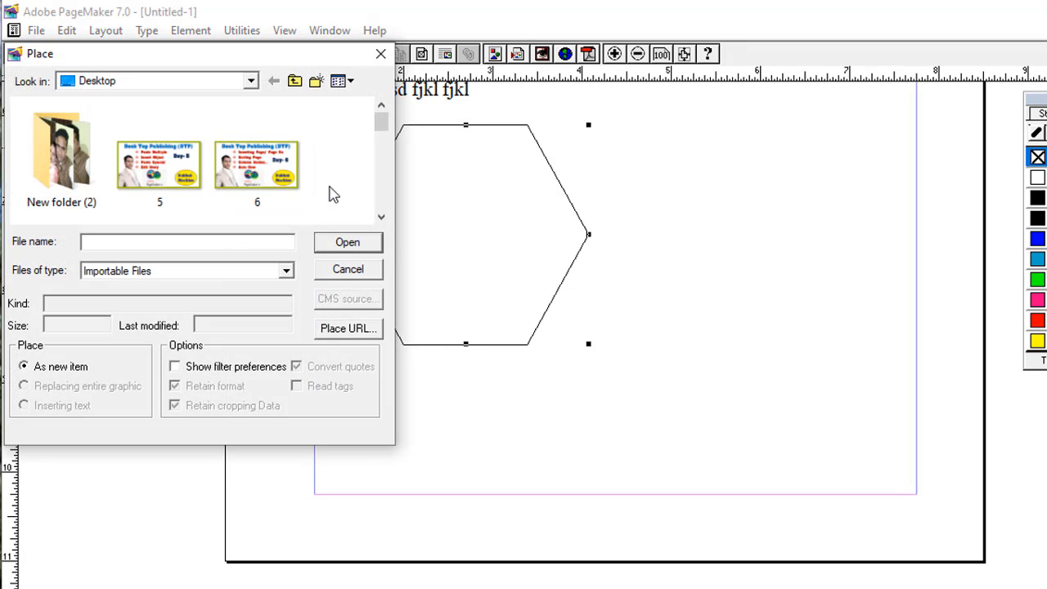
left_click(381, 217)
left_click(382, 217)
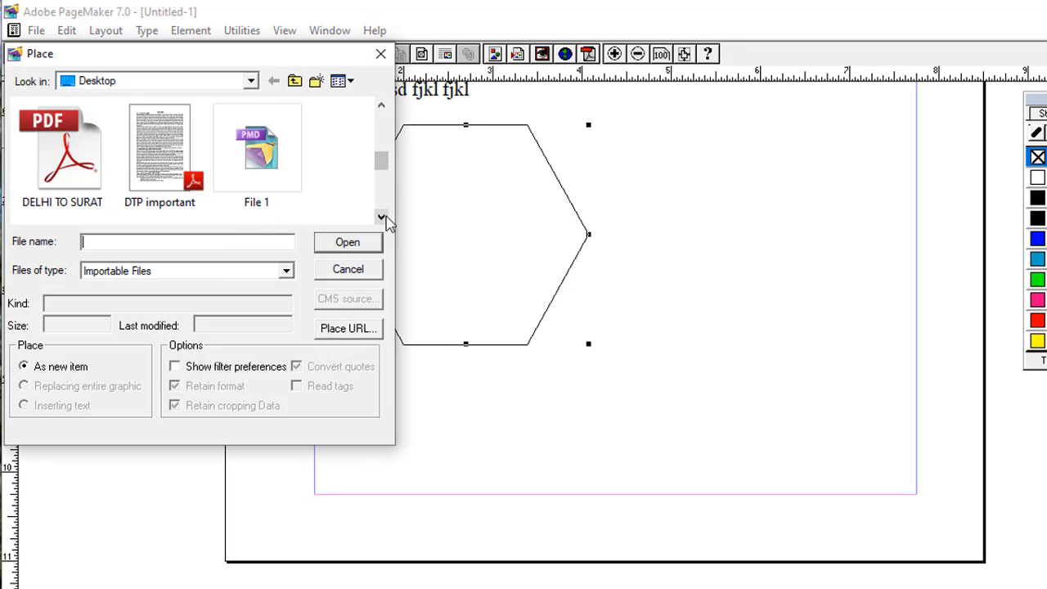
left_click(381, 217)
left_click(381, 217)
left_click(168, 168)
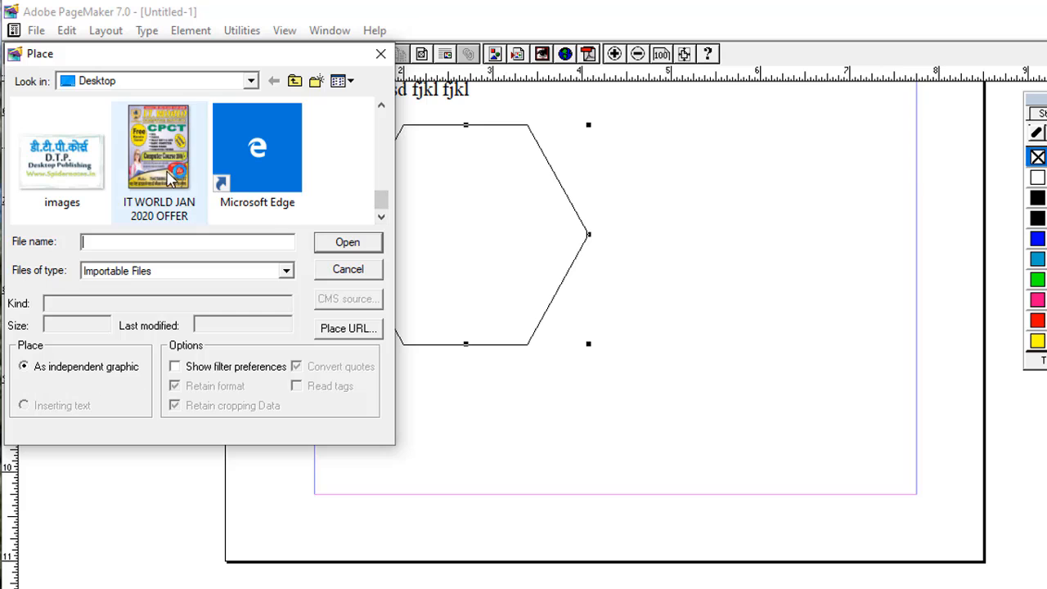
left_click(348, 242)
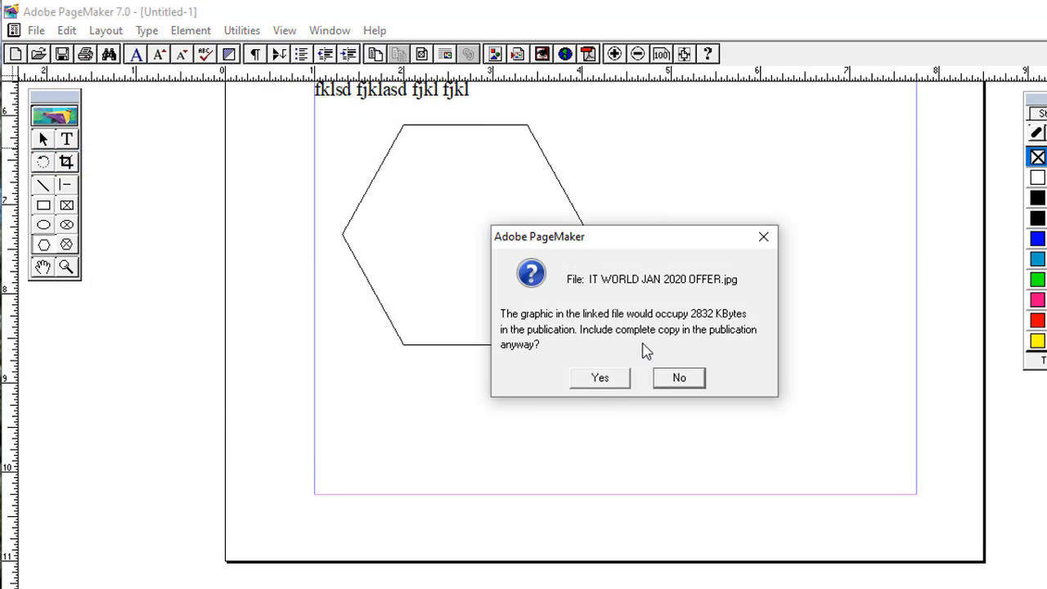
left_click(603, 381)
left_click_drag(607, 137, 897, 391)
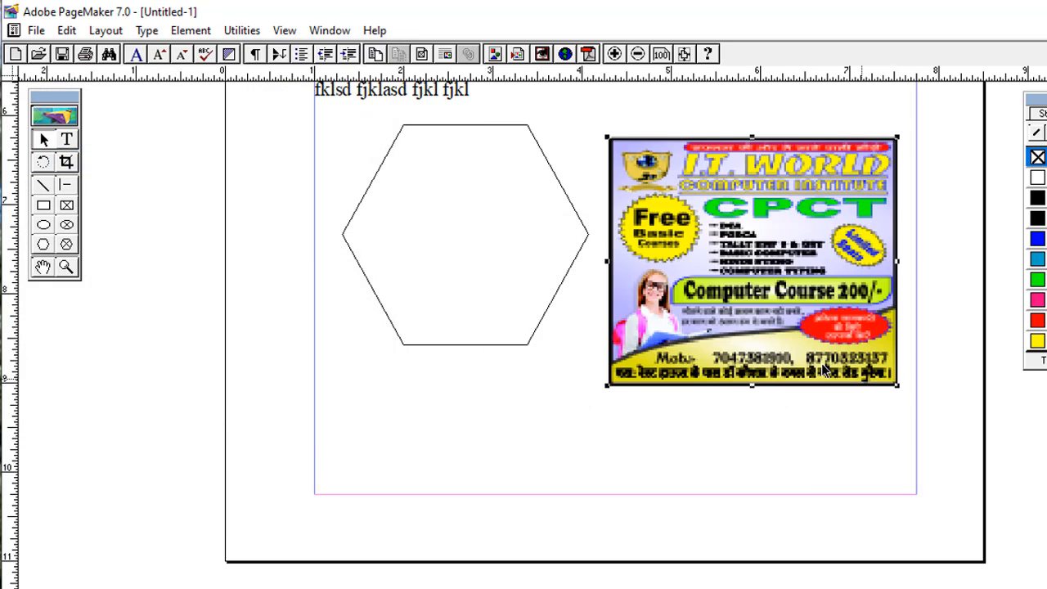
- Move the IT WORLD image over the hexagon, shrink it slightly, and delete it
left_click_drag(781, 317, 515, 299)
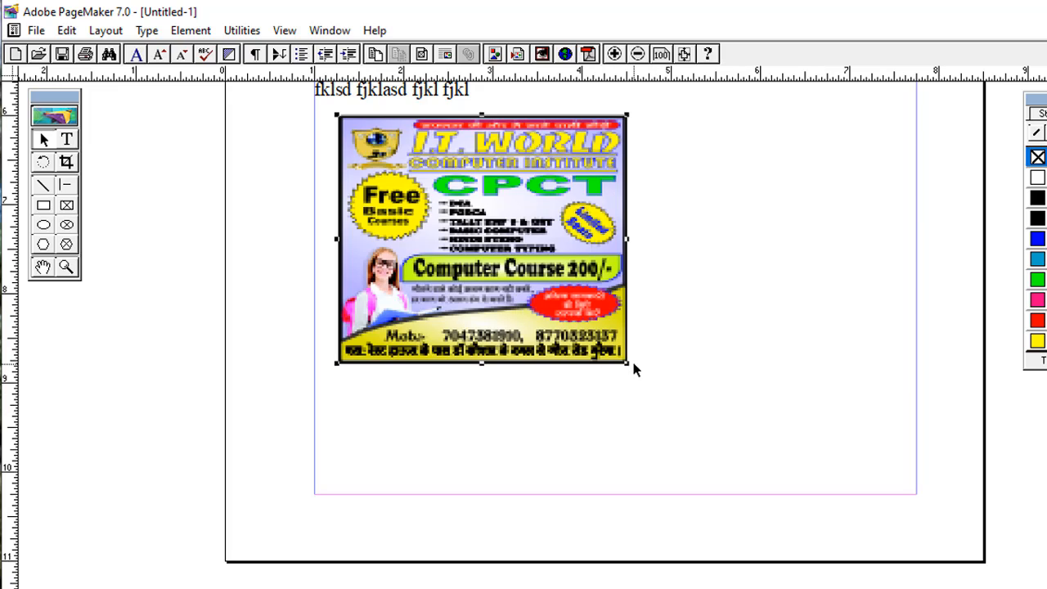
left_click_drag(626, 363, 622, 360)
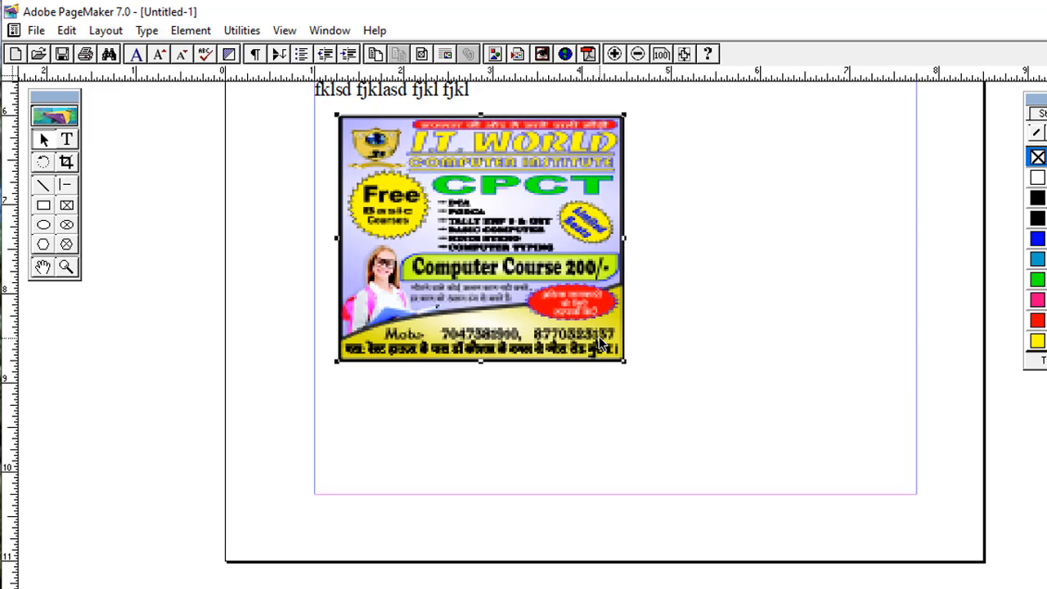
key("Delete")
- Place the Adobe PageMaker 7.0 logo PNG from the Desktop on the page, including a complete copy in the publication
left_click(36, 30)
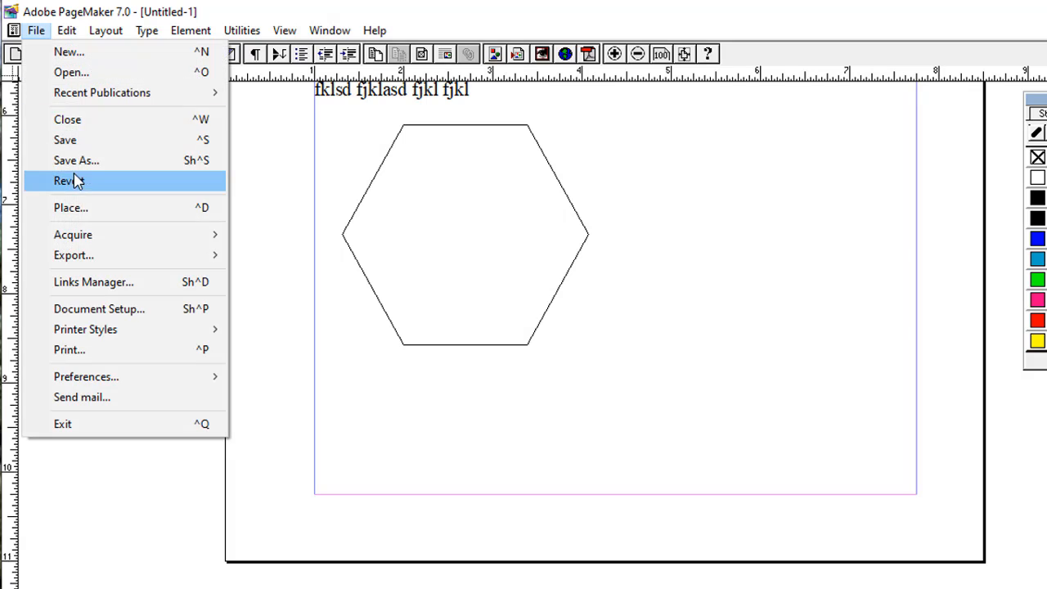
left_click(69, 208)
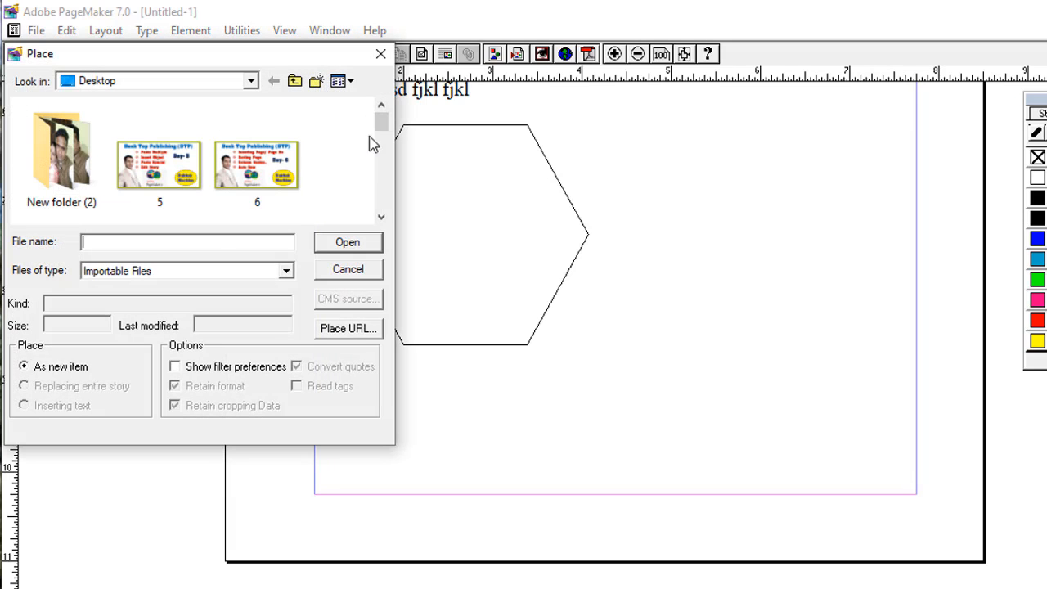
scroll(381, 133, "down", 3)
double_click(275, 164)
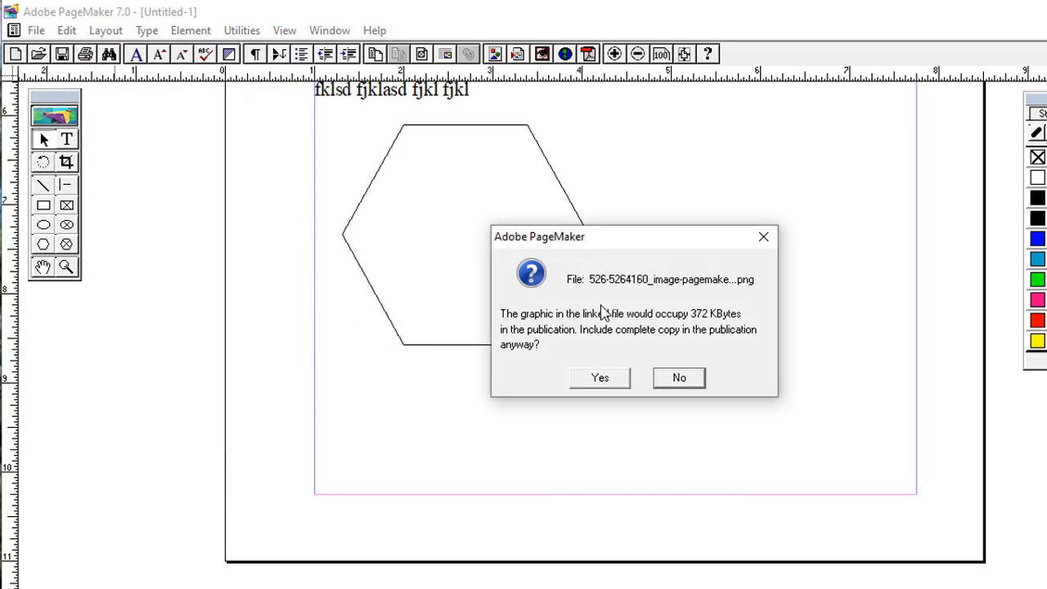
left_click(612, 375)
left_click(654, 177)
- Shrink the placed PageMaker logo to about 2.7 by 1.8 inches and move it to the hexagon's lower right
left_click_drag(893, 387, 648, 399)
left_click_drag(328, 137, 764, 414)
left_click_drag(882, 499, 188, 137)
left_click_drag(275, 171, 469, 252)
left_click_drag(404, 158, 494, 336)
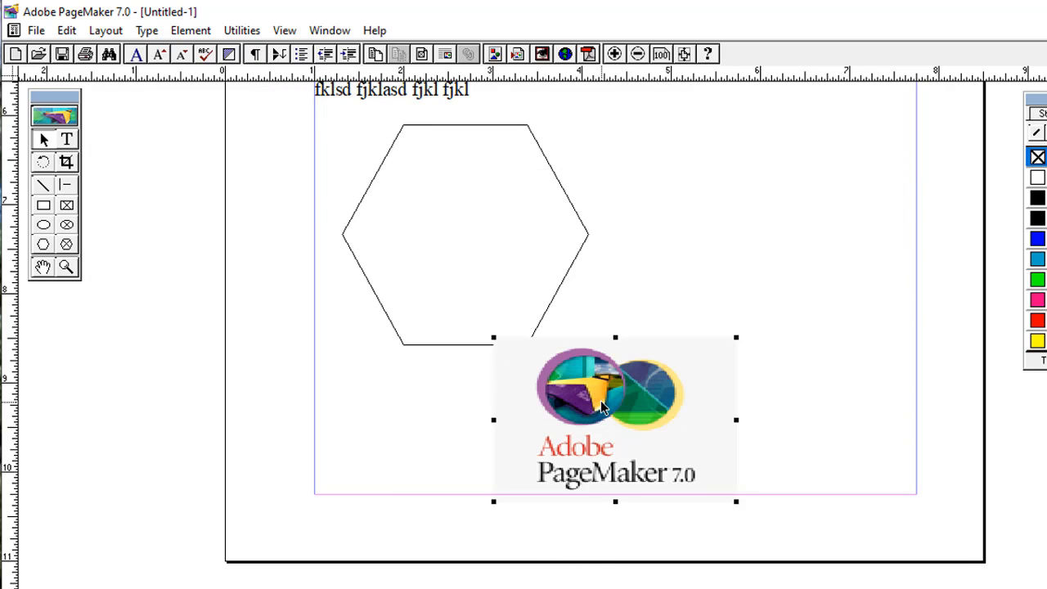
- Enlarge the PageMaker logo to about 3.3 by 2.8 inches and position it over the hexagon, covering it completely
left_click_drag(729, 494, 727, 395)
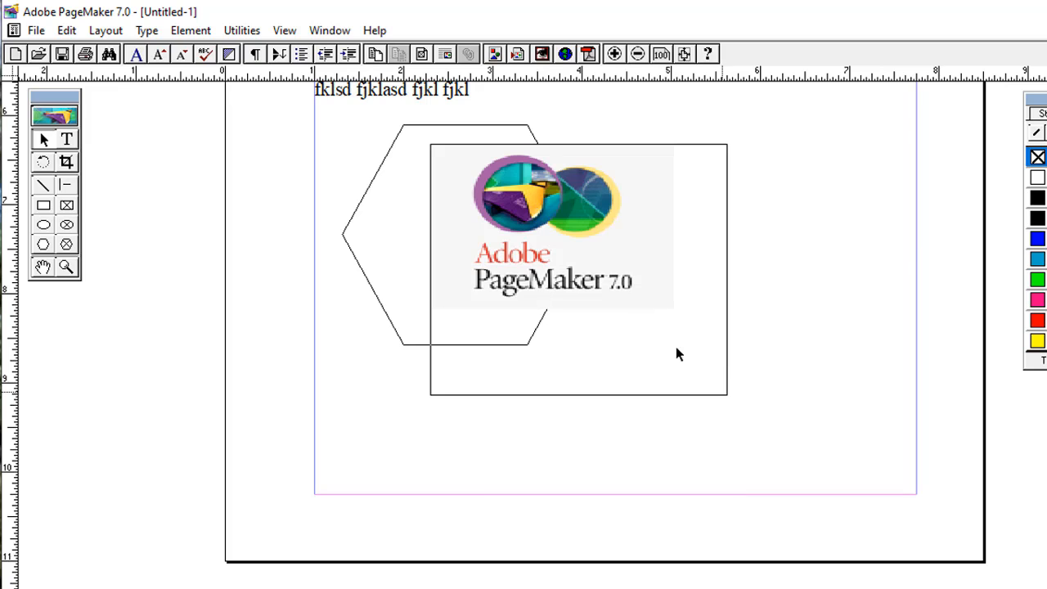
left_click_drag(610, 286, 735, 261)
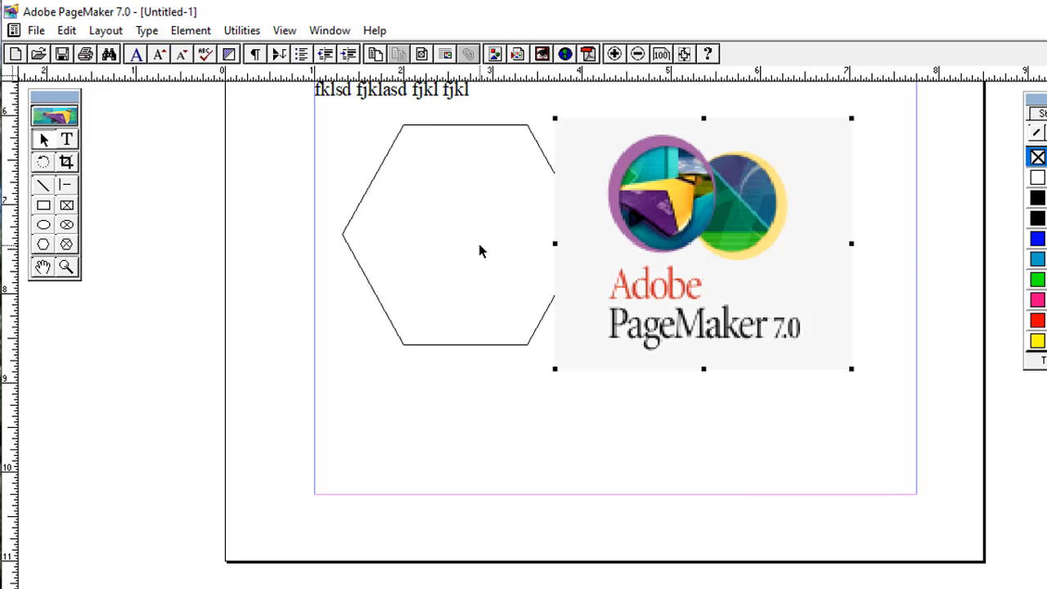
left_click_drag(746, 226, 508, 223)
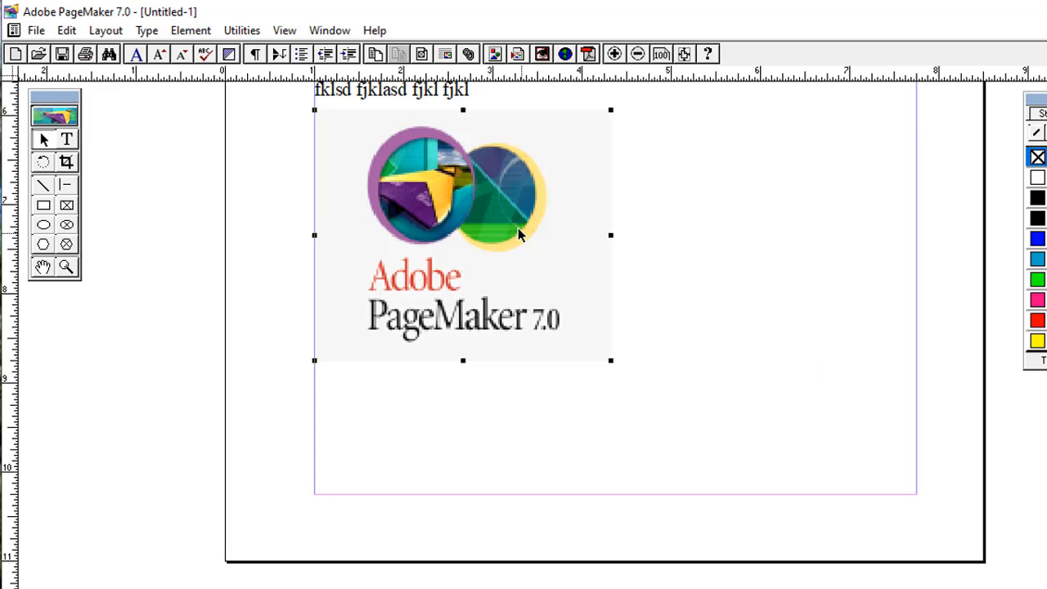
- Move the PageMaker logo image over the hexagon and send it to the back
key("ctrl+z")
left_click_drag(743, 216, 488, 222)
left_click(191, 32)
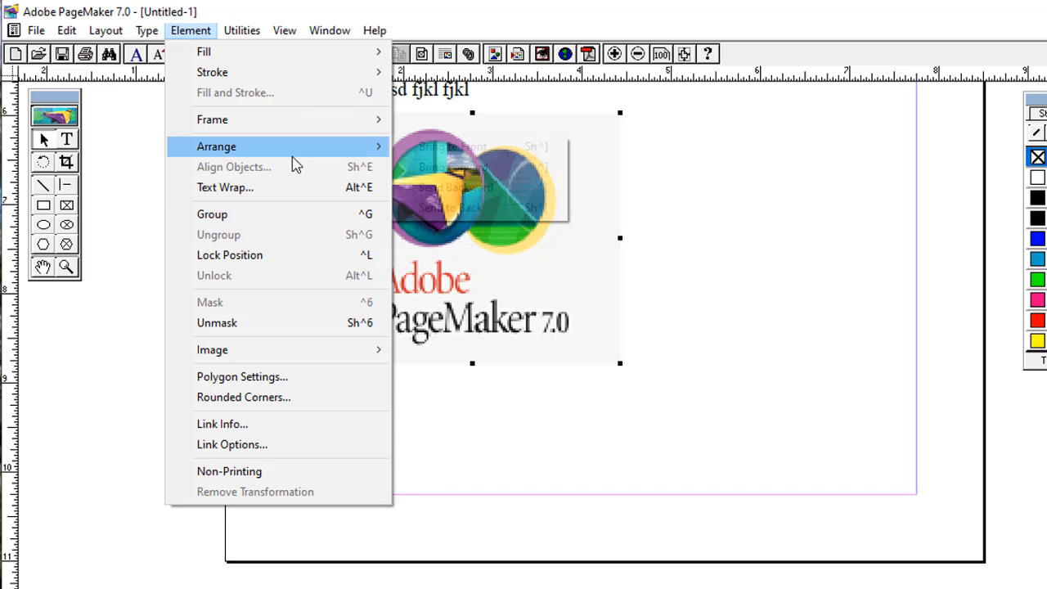
mouse_move(360, 146)
left_click(448, 207)
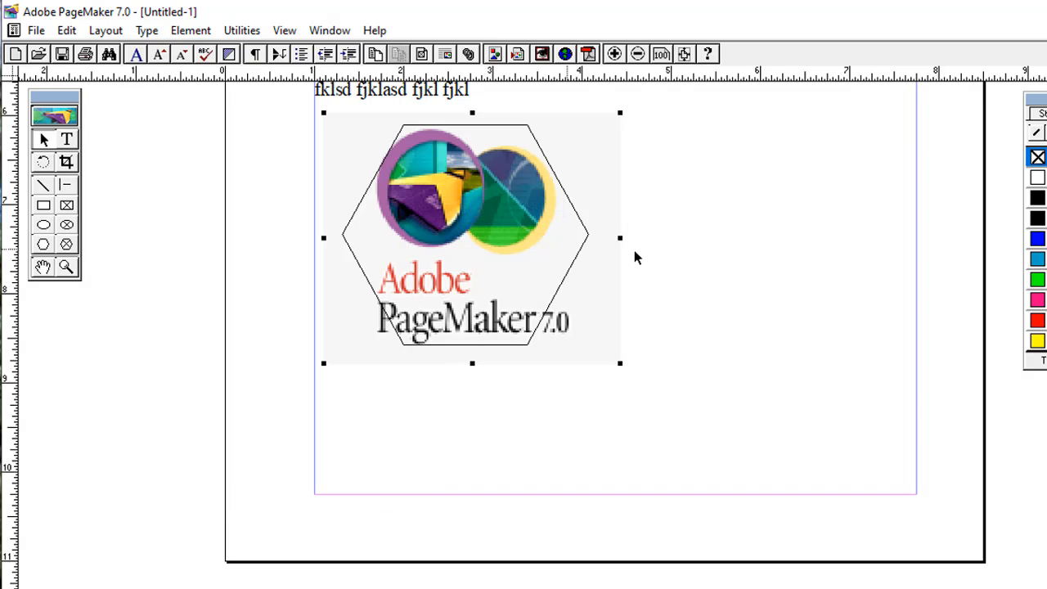
- Widen the hexagon to about 3 inches and reposition the logo image behind it
left_click_drag(601, 336, 591, 331)
left_click(707, 302)
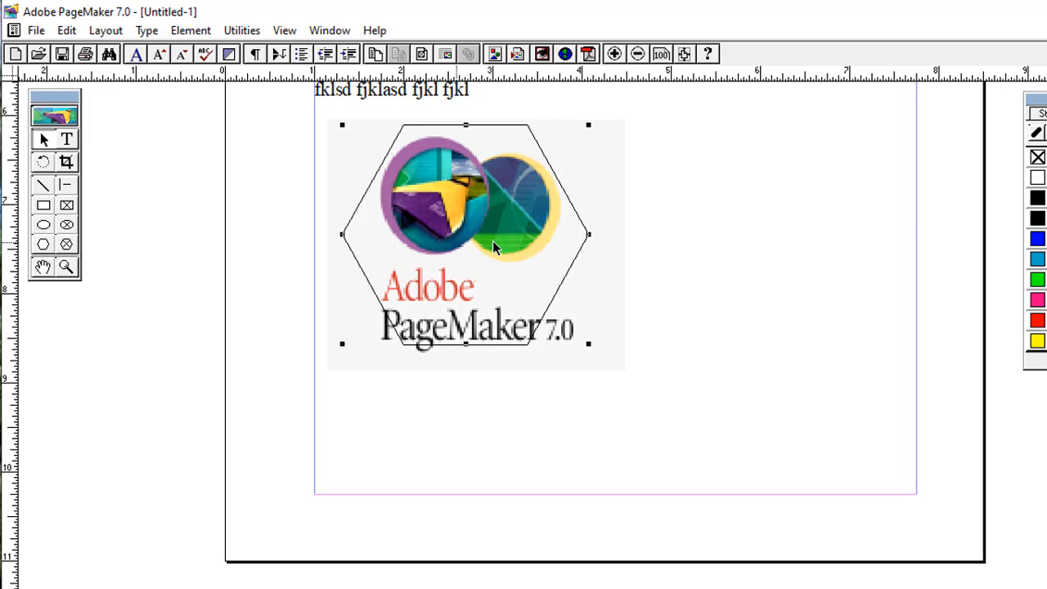
left_click_drag(590, 235, 608, 236)
left_click_drag(603, 312, 608, 307)
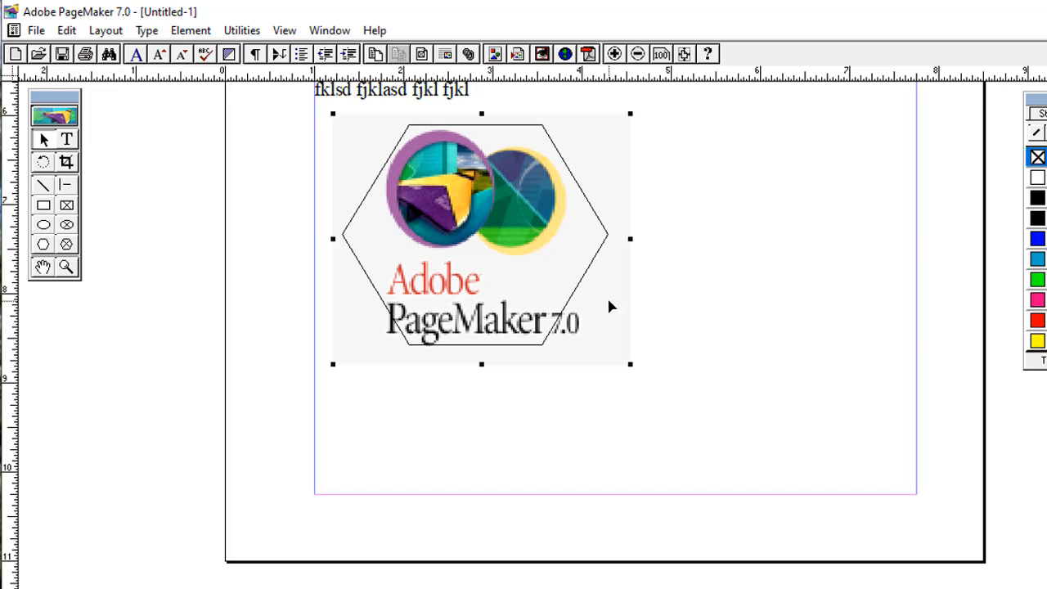
left_click(702, 273)
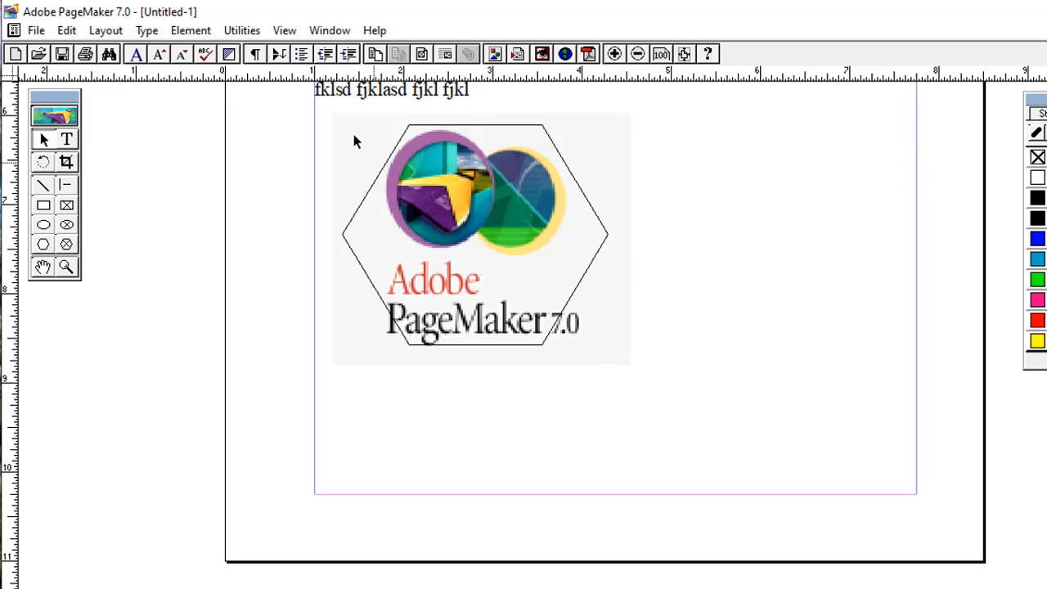
- Mask the logo image with the hexagon
left_click_drag(390, 166, 694, 403)
left_click(190, 30)
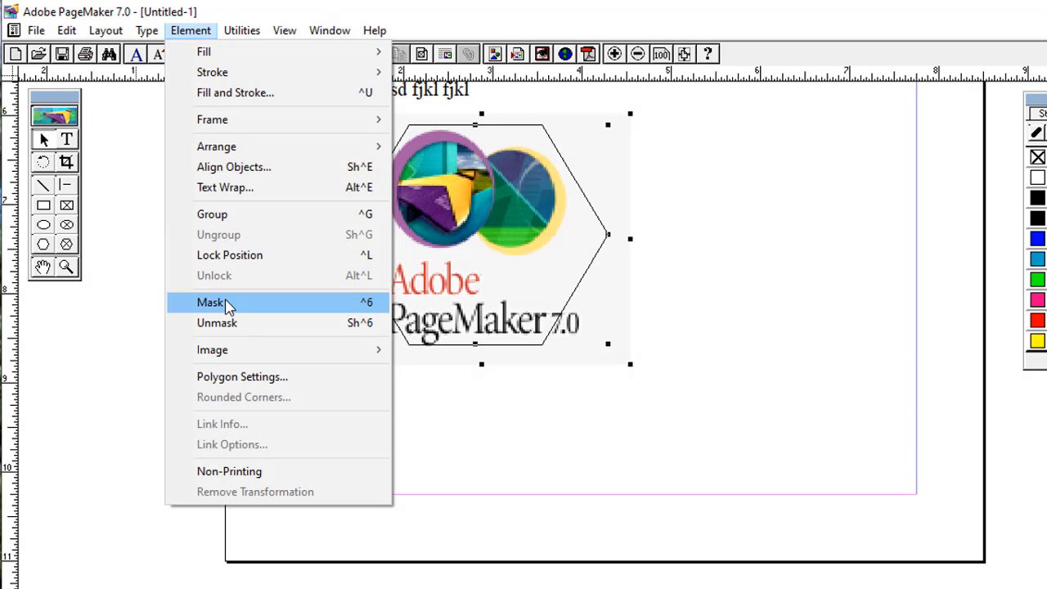
left_click(211, 303)
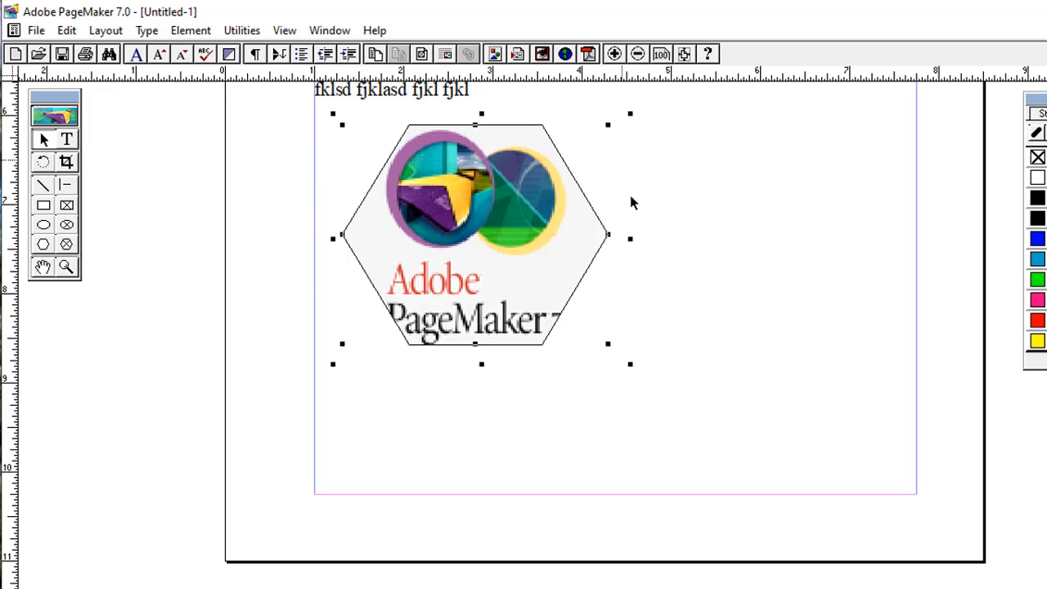
left_click(538, 408)
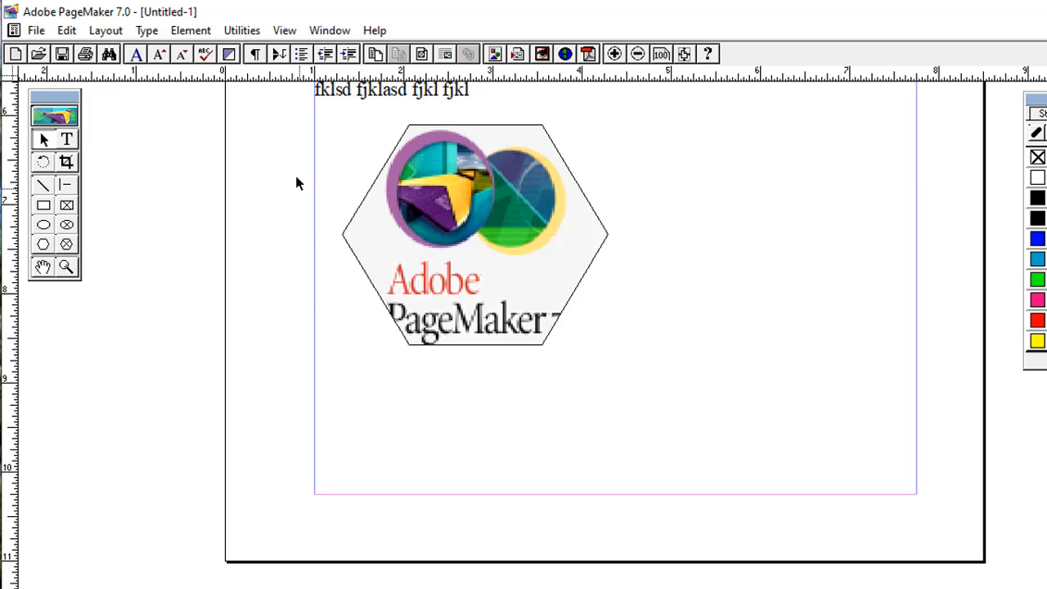
- Unmask the hexagon and the logo image, and delete the logo image from the page
left_click_drag(684, 408, 211, 109)
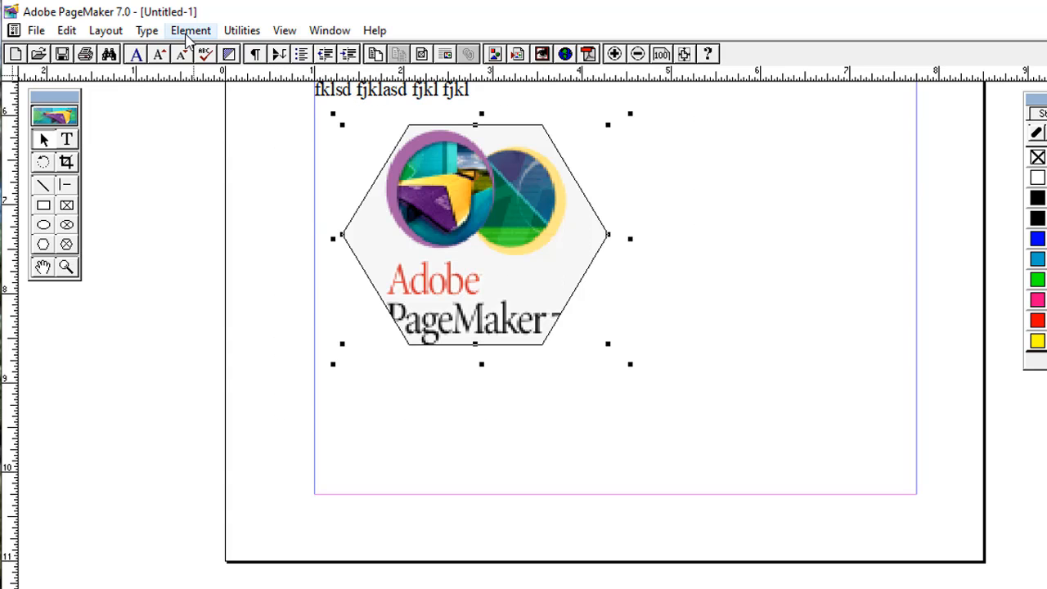
left_click(190, 30)
left_click(246, 323)
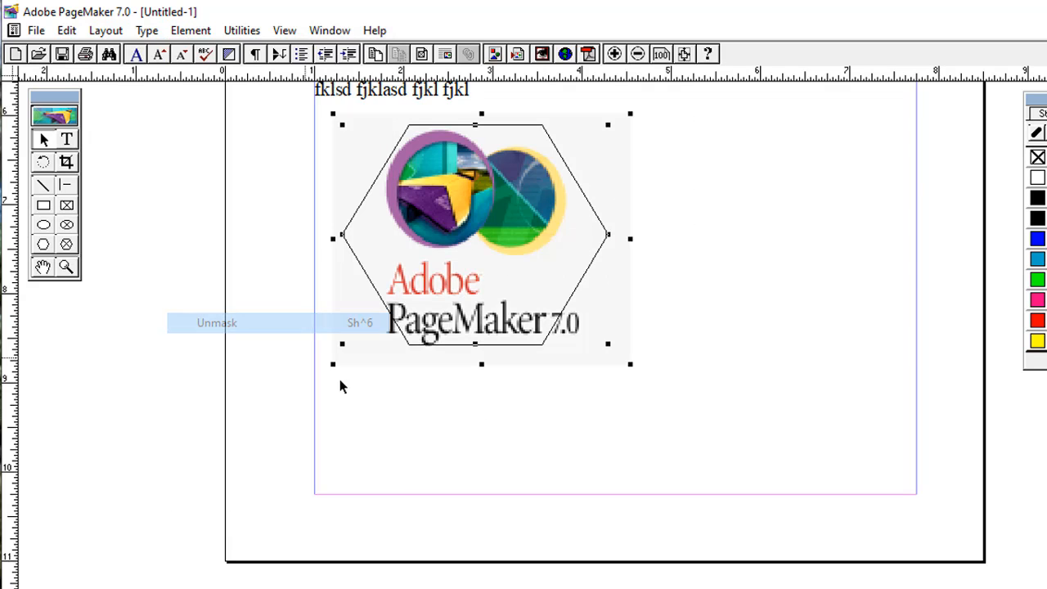
left_click(409, 415)
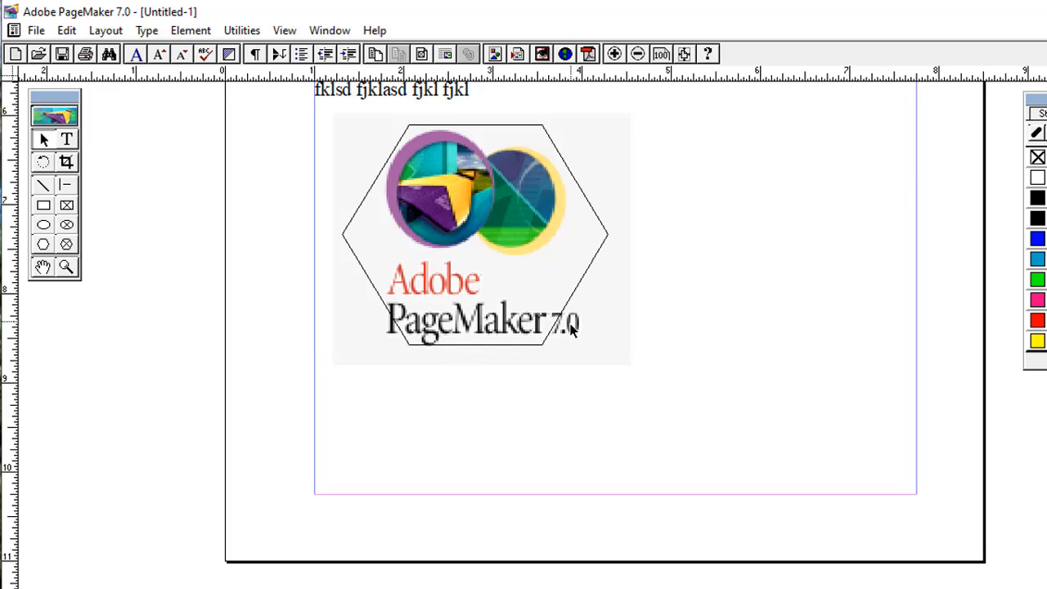
left_click(548, 342)
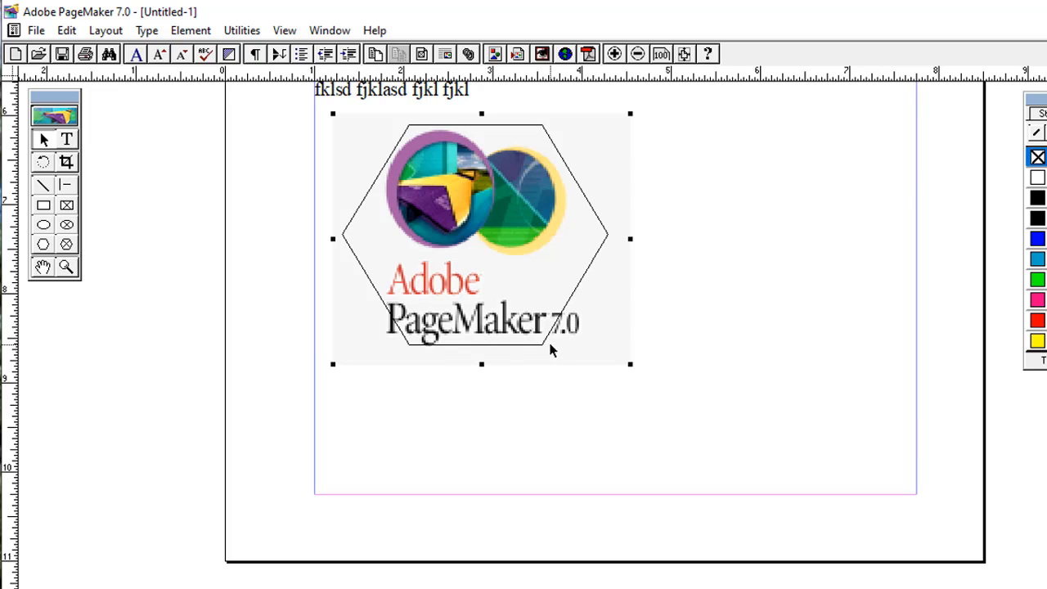
key("Delete")
- Start placing a file and browse to the photos folder on the PROGRAM (E:) drive, shown as large icons
left_click(36, 30)
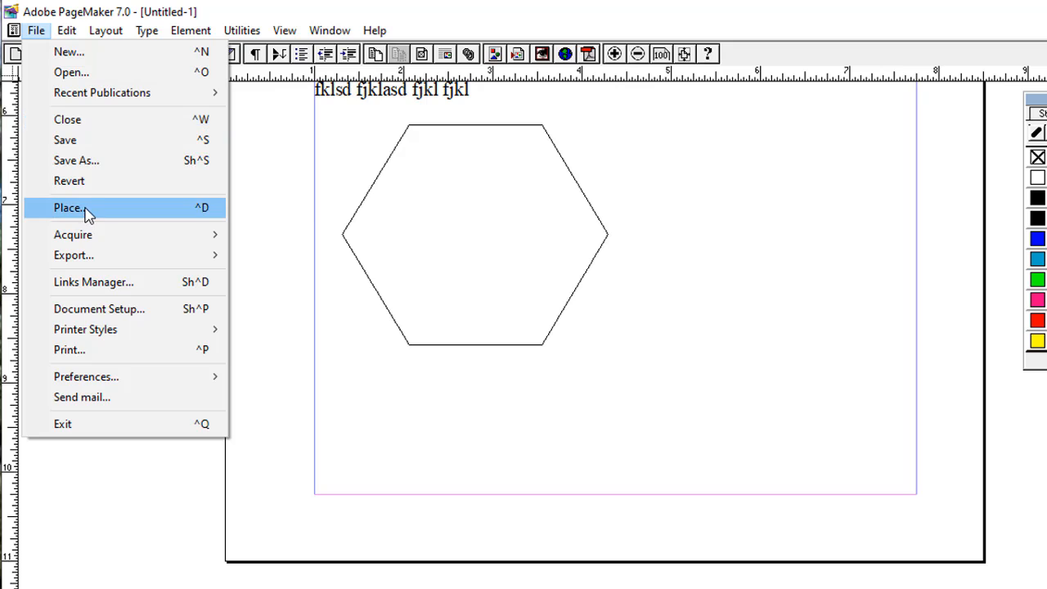
left_click(85, 206)
scroll(378, 163, "down", 5)
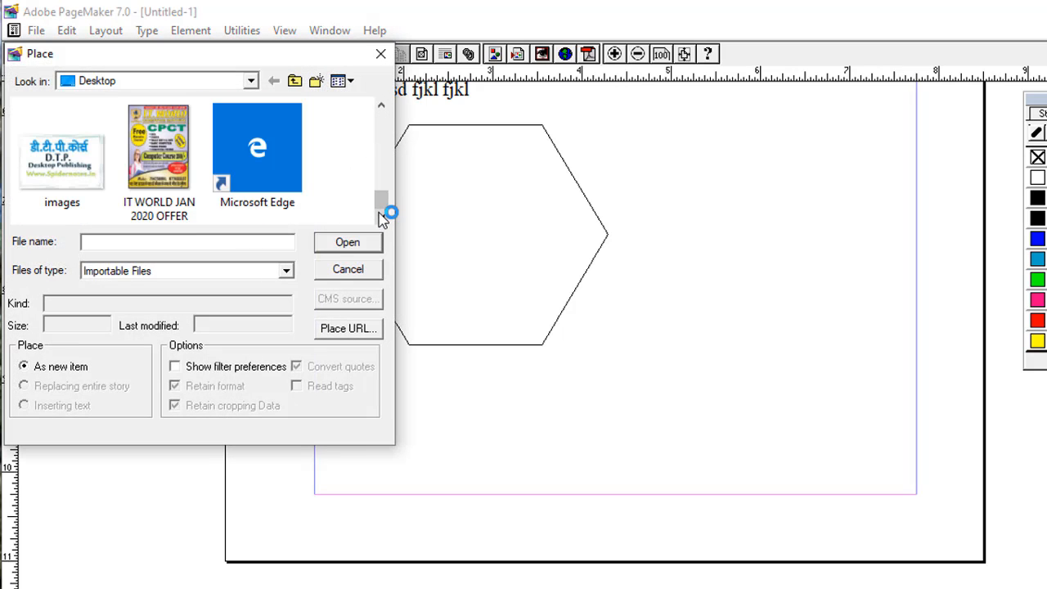
left_click_drag(387, 210, 401, 112)
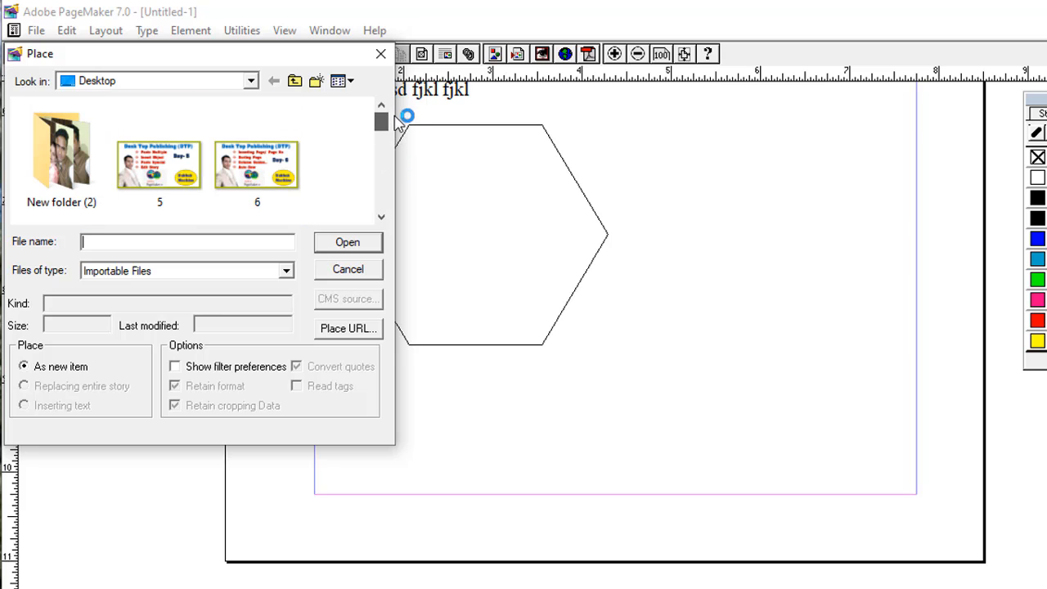
left_click(251, 81)
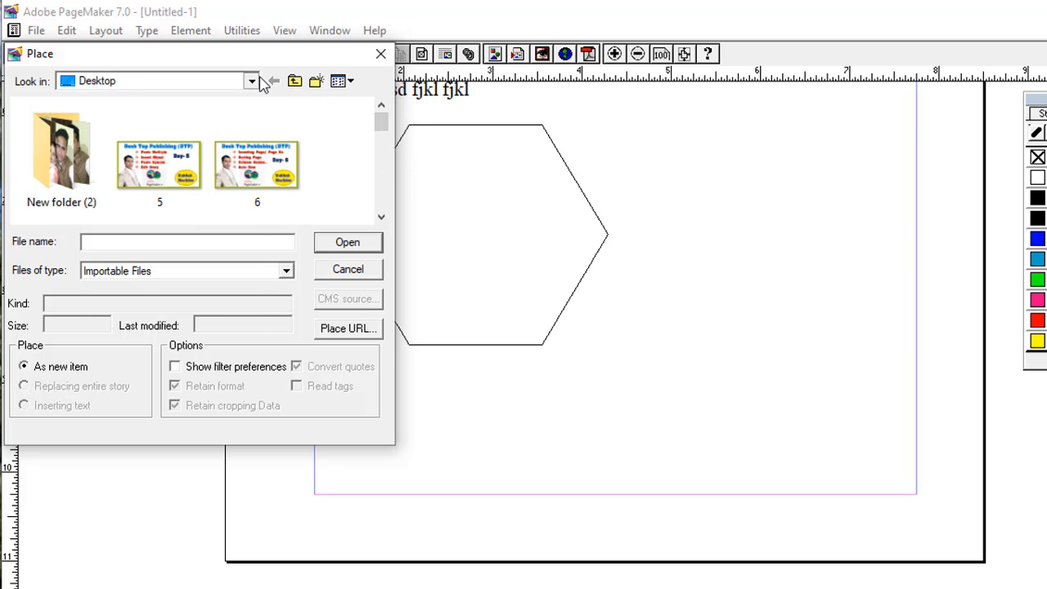
left_click(251, 81)
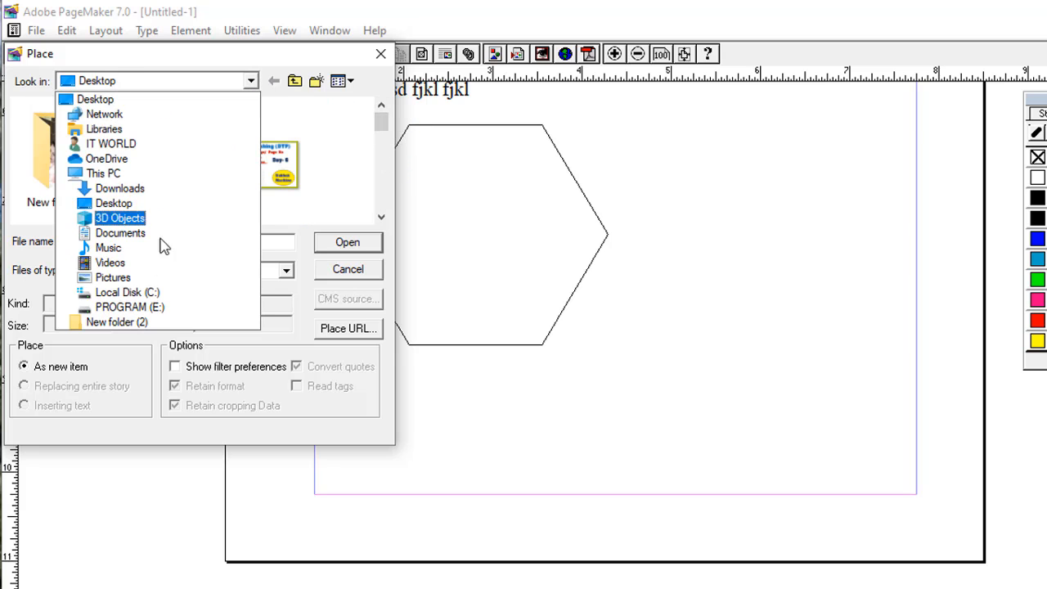
left_click(160, 314)
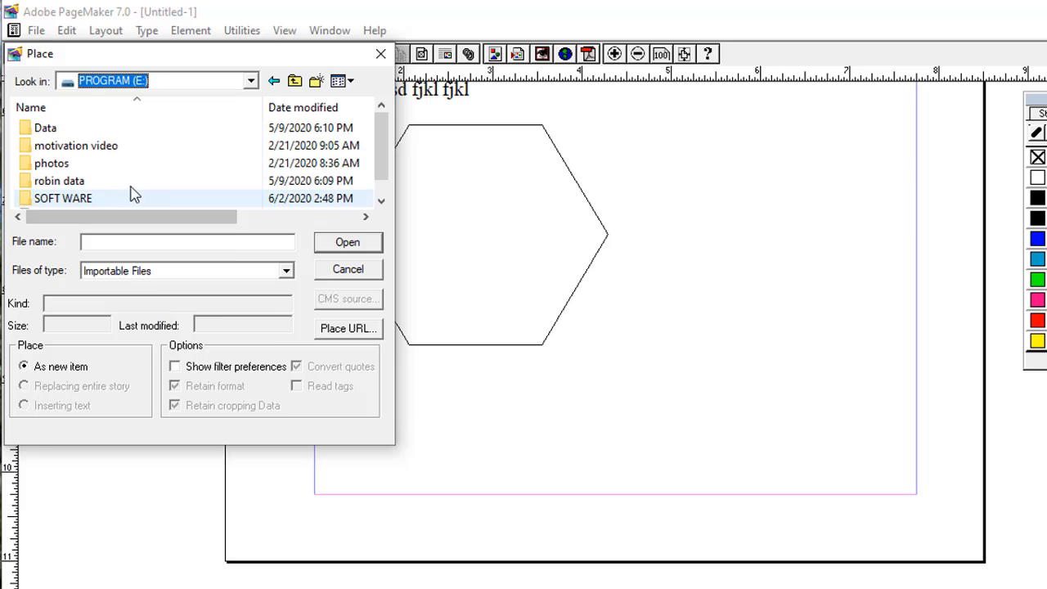
left_click(70, 186)
double_click(65, 166)
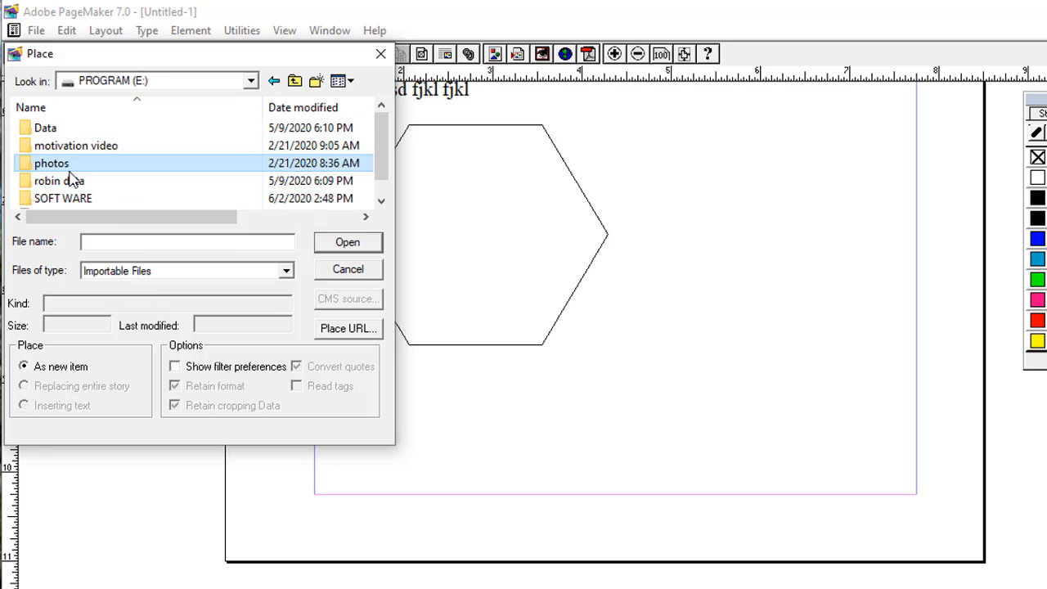
left_click(344, 81)
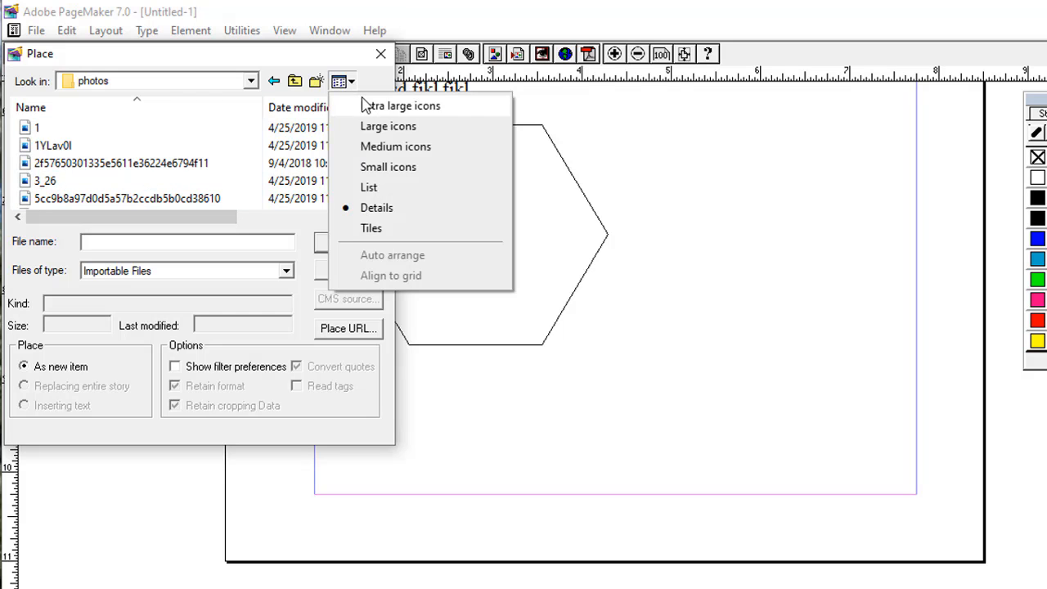
left_click(369, 129)
- Try to place the photo 5cc9b8a97d0d5a57b2ccdb5b0cd38610 from the photos folder
left_click(381, 216)
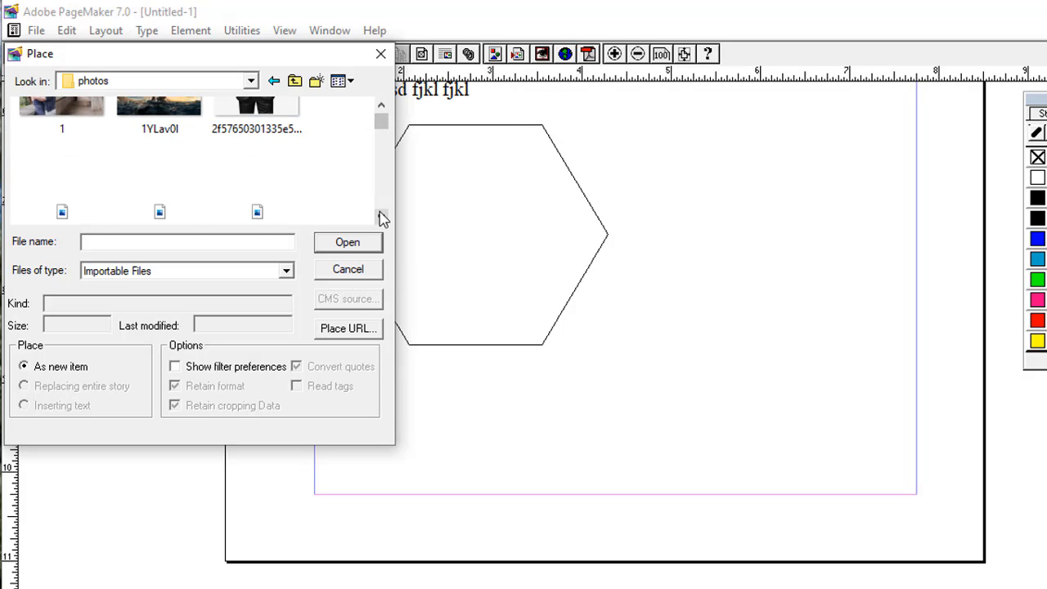
left_click(381, 218)
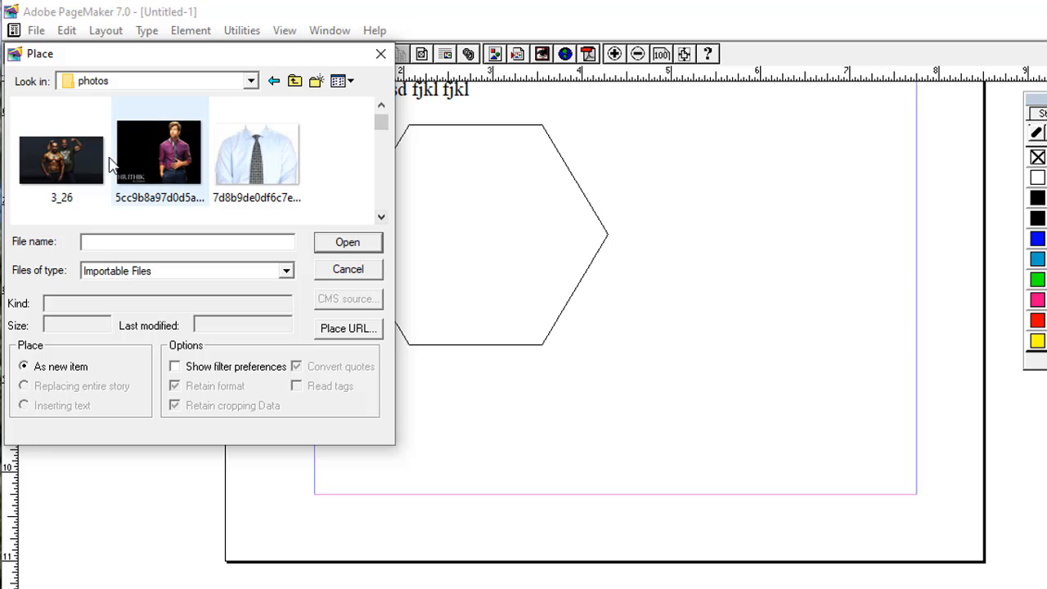
left_click(164, 159)
left_click(347, 243)
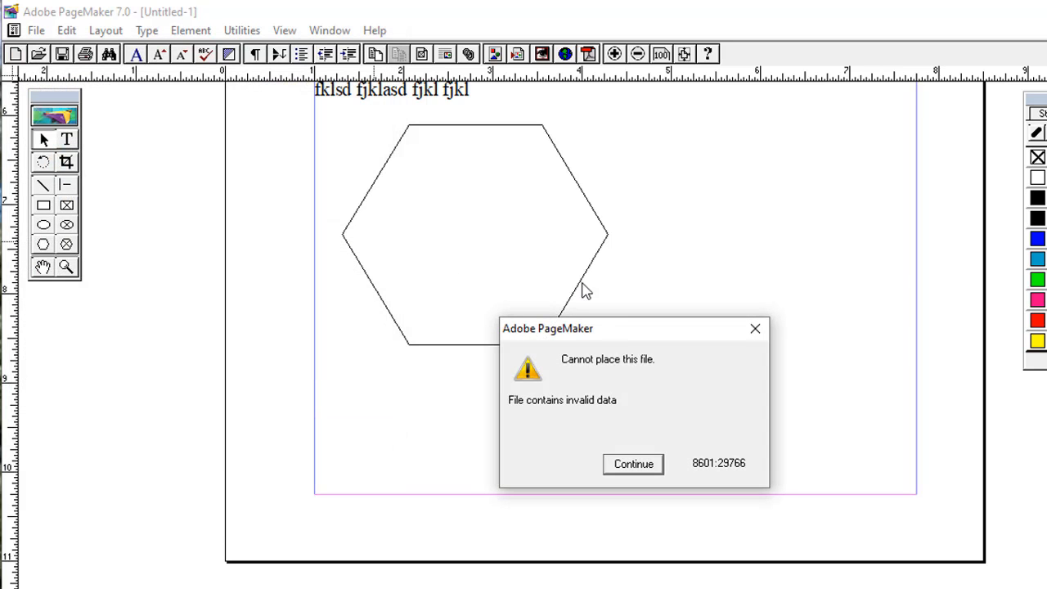
left_click(635, 463)
- Place the 2015-Fashion-Spr... photo of the boy in sunglasses from the photos folder onto the page
left_click(36, 30)
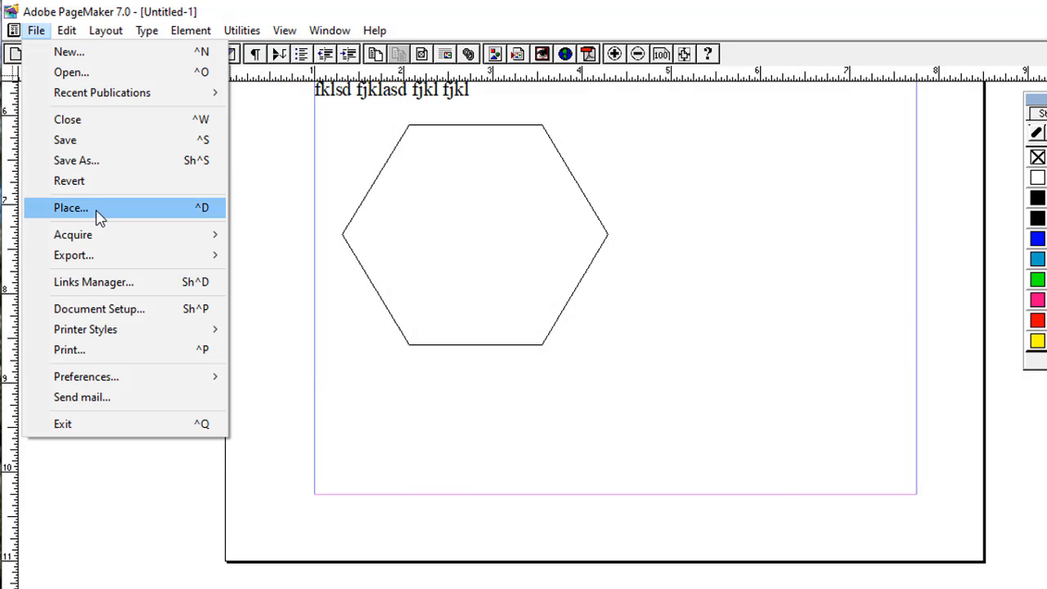
left_click(72, 208)
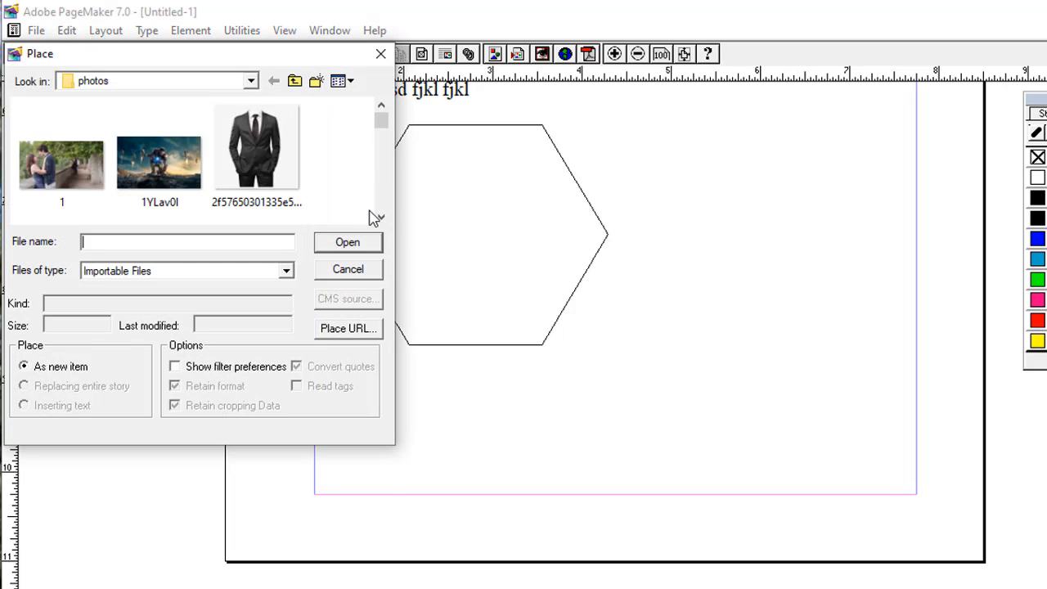
left_click(381, 220)
left_click(380, 219)
left_click(380, 219)
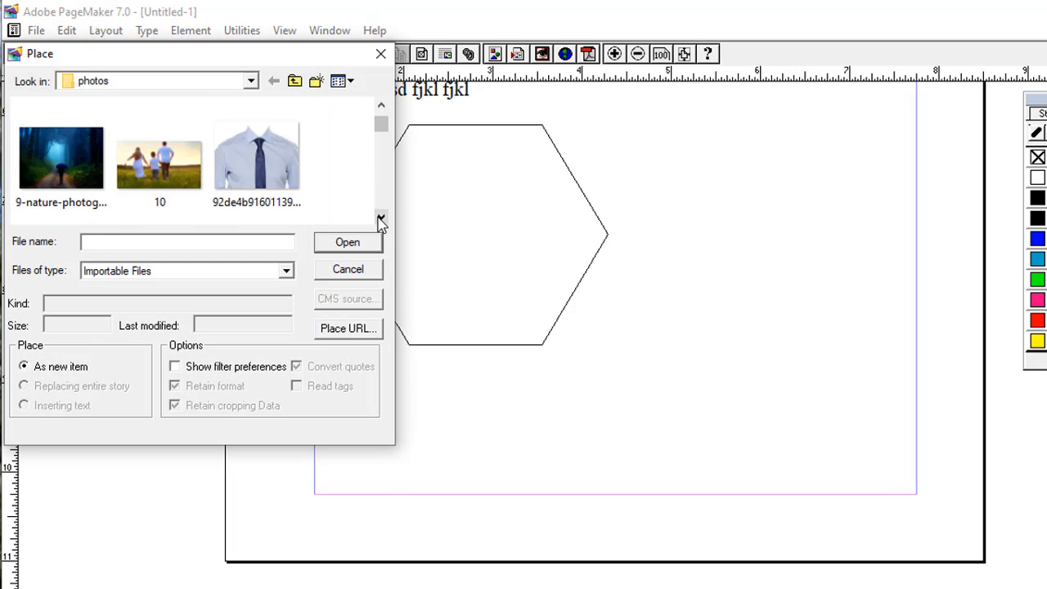
left_click(380, 219)
left_click(381, 219)
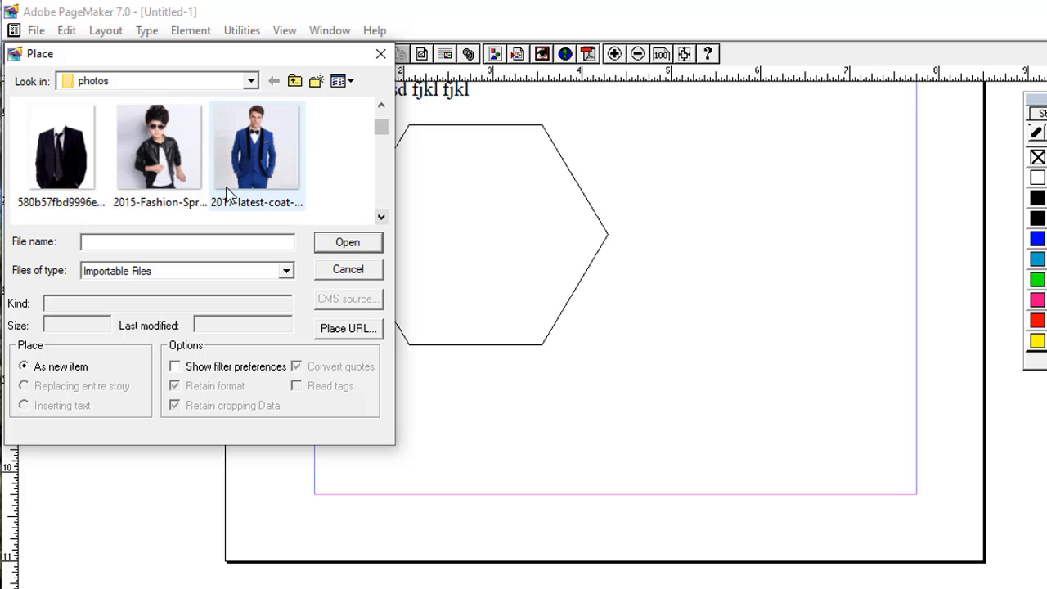
left_click(159, 140)
left_click(348, 244)
left_click(426, 225)
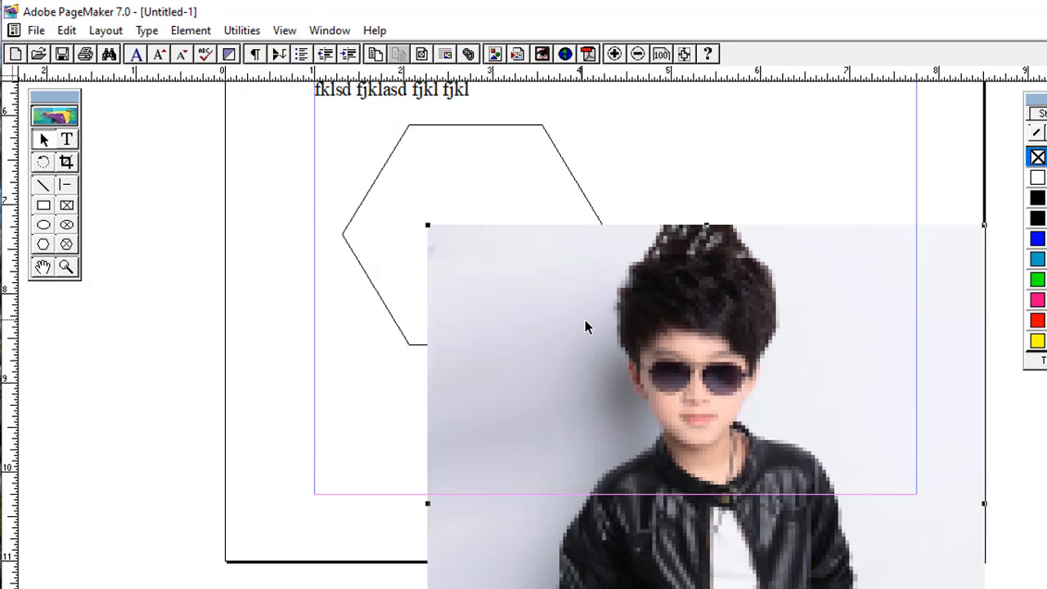
- Shrink the boy's photo to about 4.1 inches wide, move it up beside the hexagon and send it to the back
left_click_drag(459, 250, 545, 381)
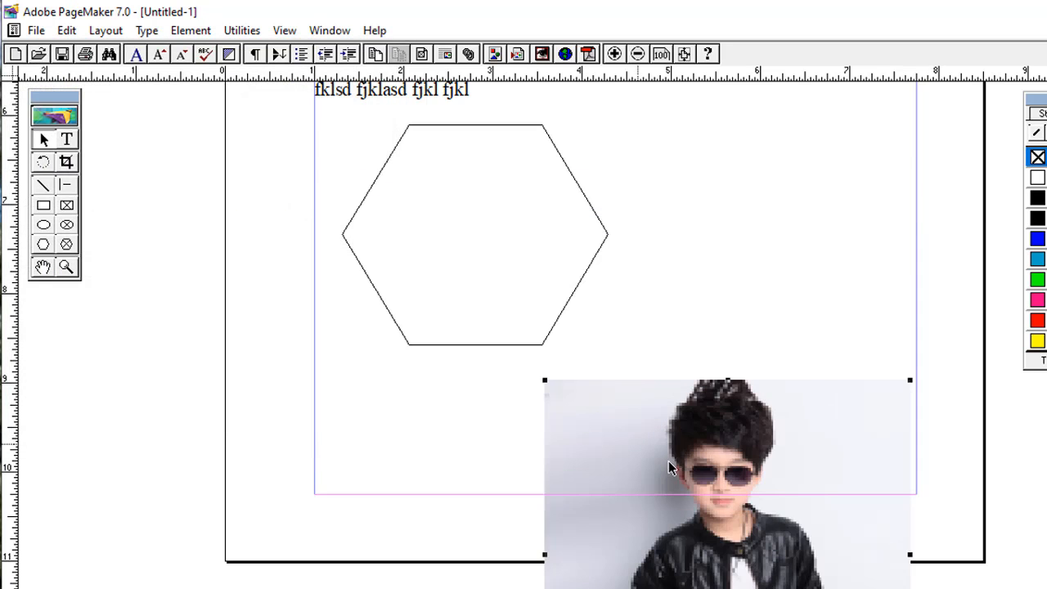
left_click_drag(668, 458, 580, 160)
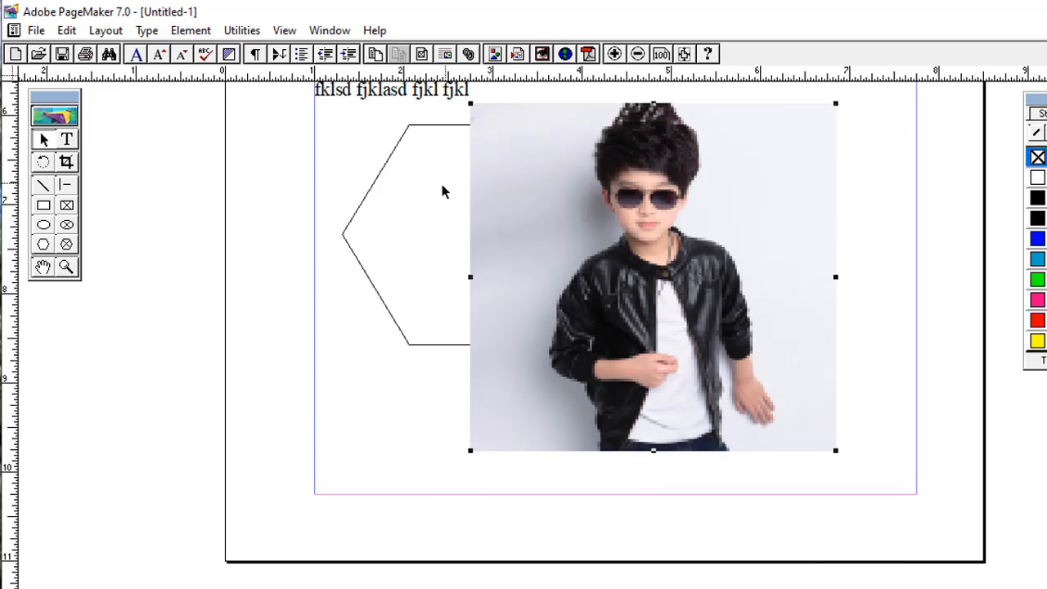
left_click(191, 30)
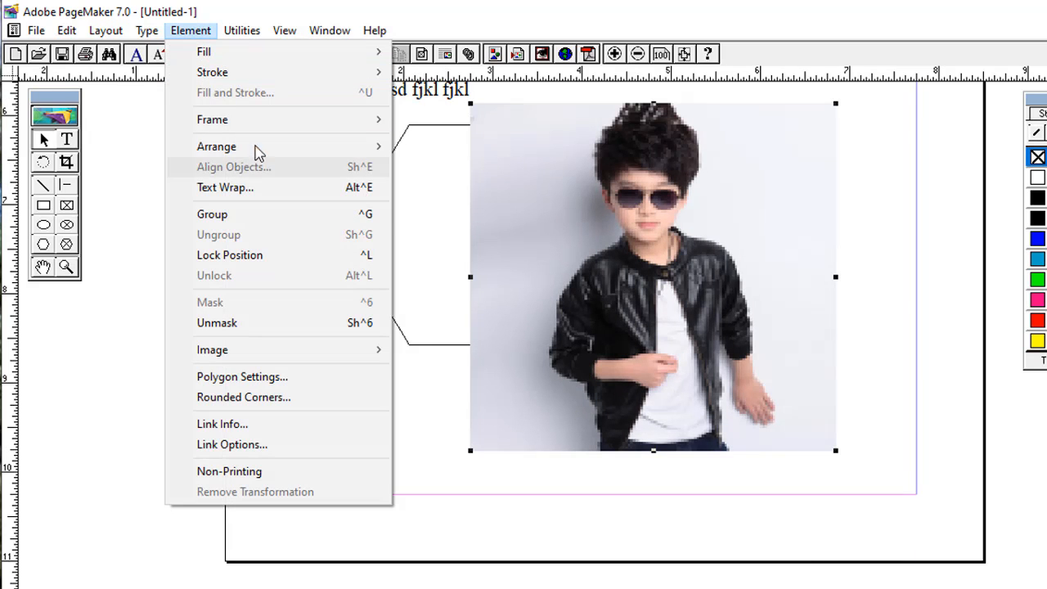
mouse_move(256, 147)
left_click(450, 207)
- Move the boy's photo behind the hexagon and scale it to about 3 by 2.5 inches to match the hexagon's width
left_click_drag(701, 236, 513, 221)
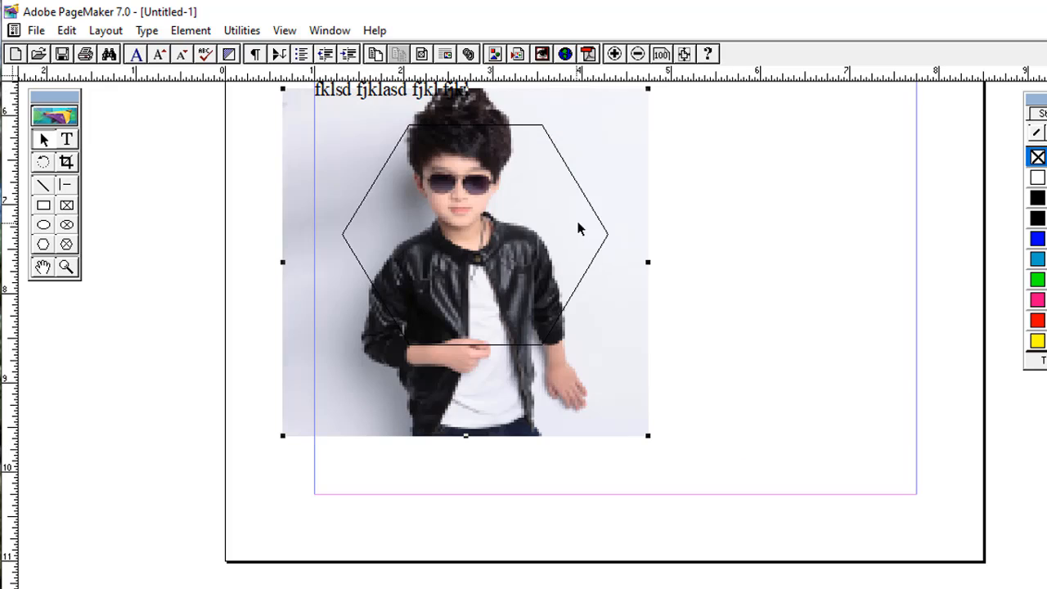
left_click_drag(648, 87, 480, 284)
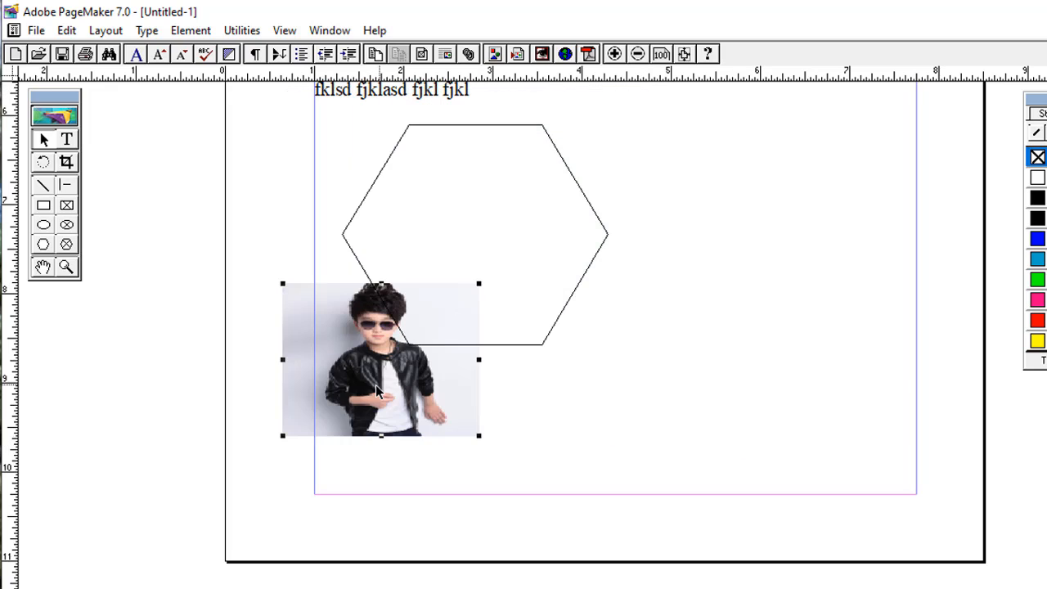
left_click_drag(376, 386, 448, 241)
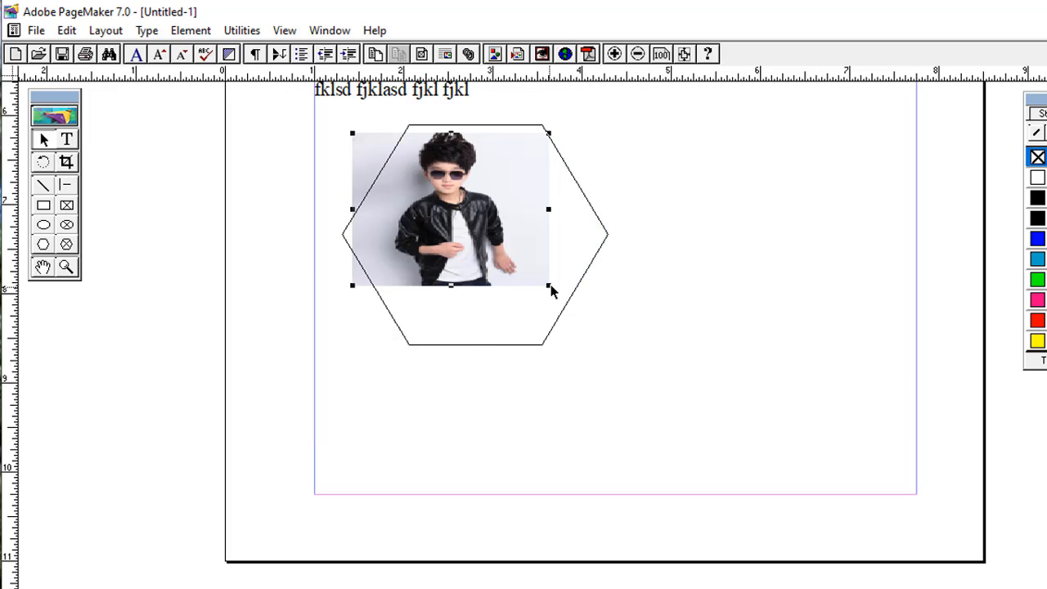
left_click_drag(549, 287, 569, 321)
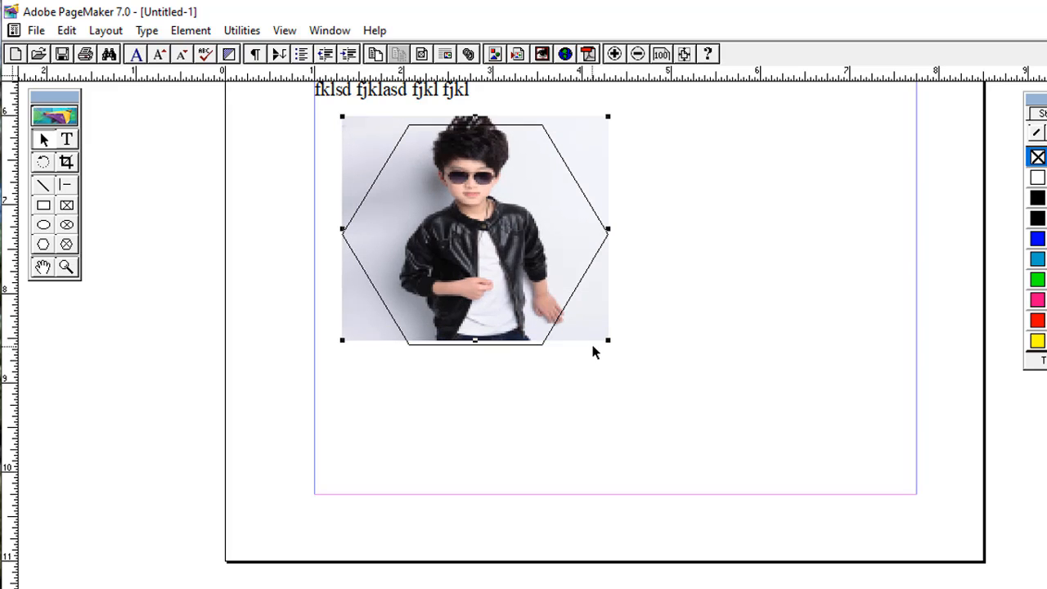
- Enlarge the boy's photo to about 3.1 by 2.7 inches so it covers the hexagon, and mask it with the hexagon
left_click_drag(609, 349, 619, 364)
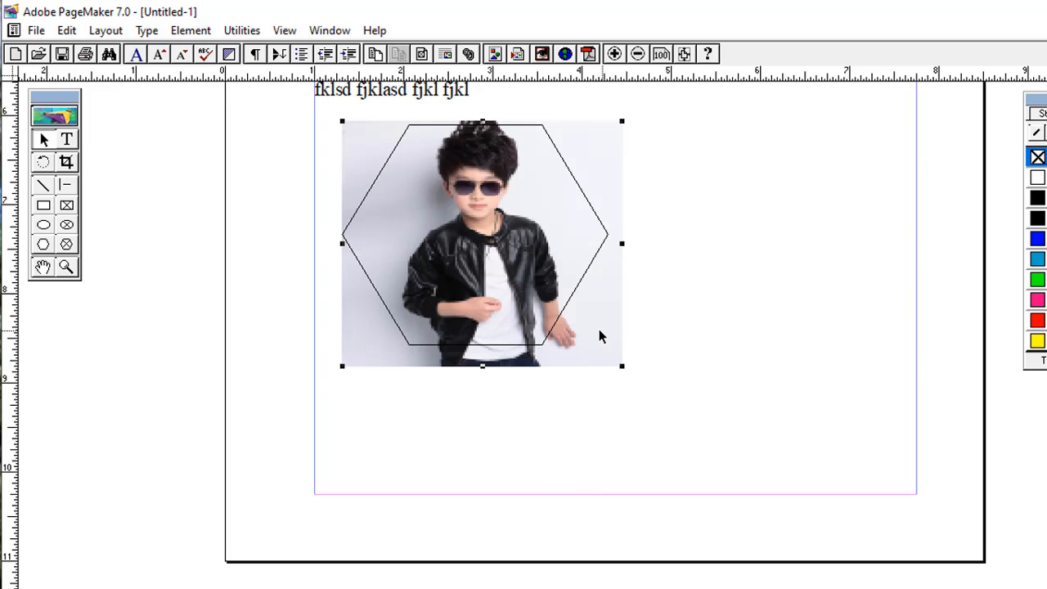
left_click_drag(598, 327, 617, 342)
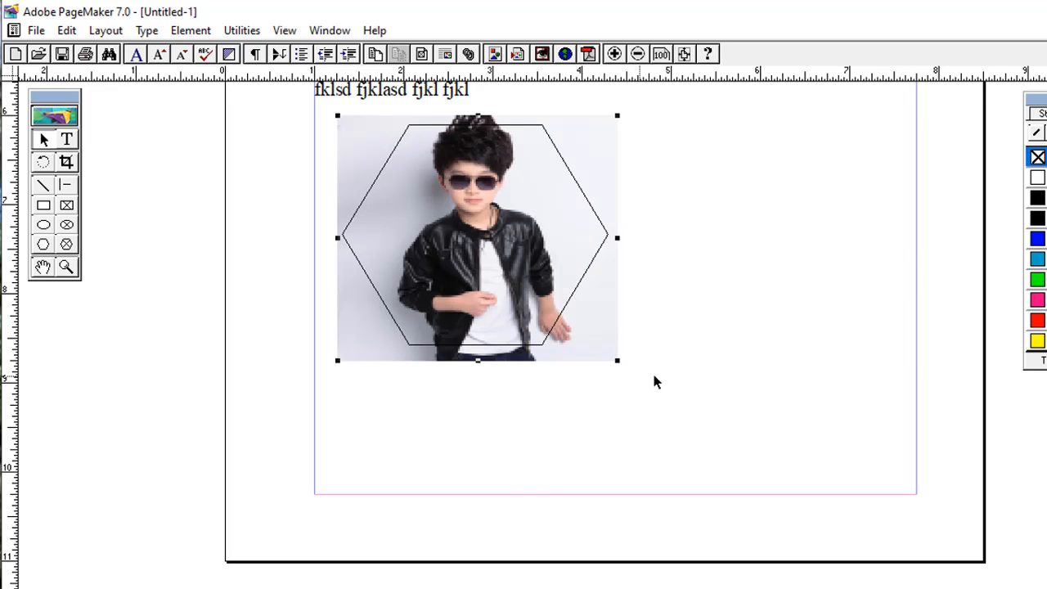
left_click_drag(293, 112, 700, 425)
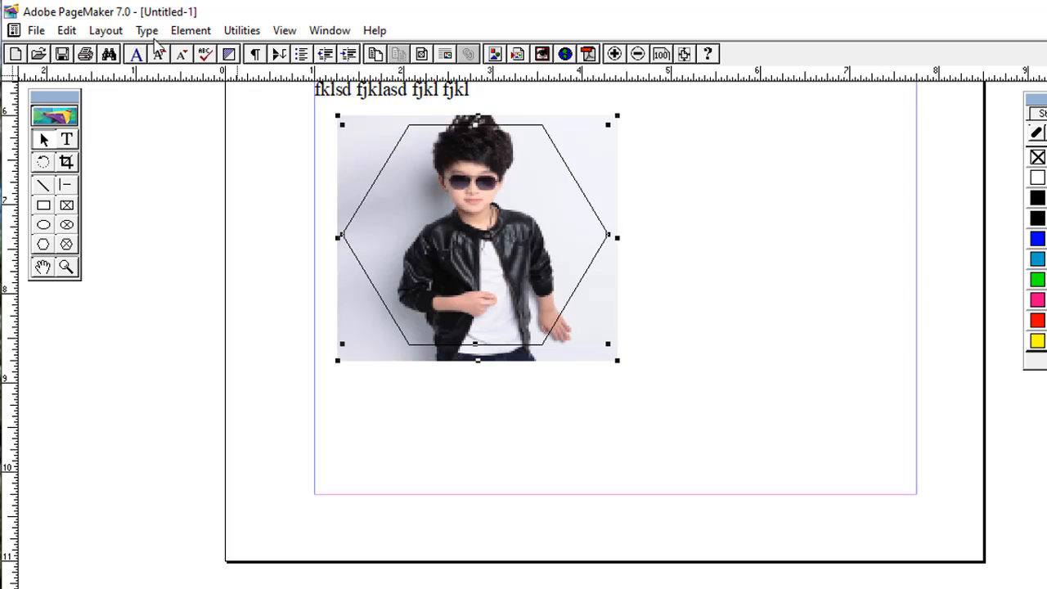
left_click(191, 30)
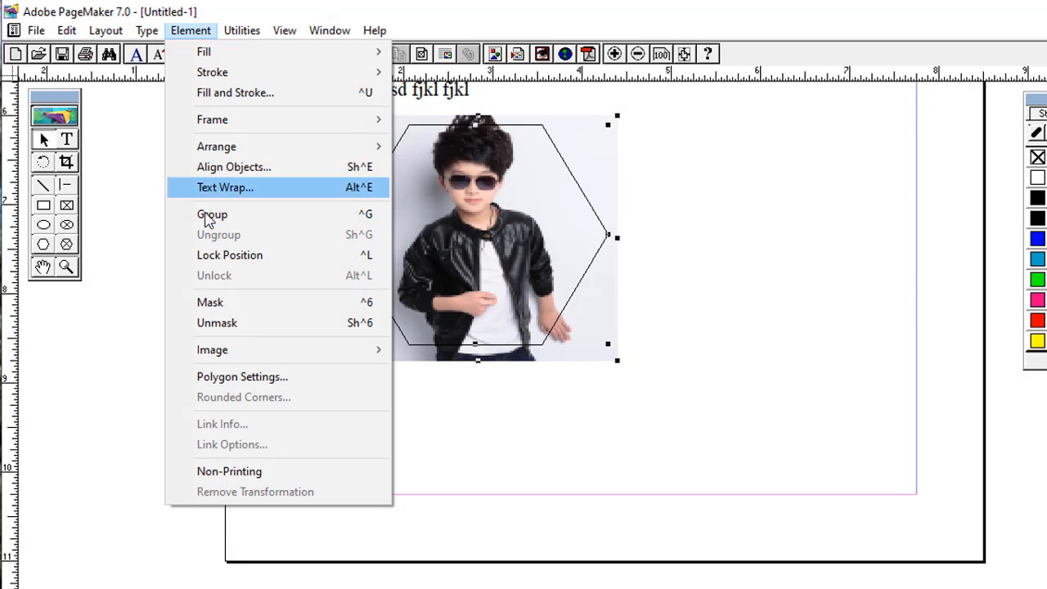
left_click(262, 311)
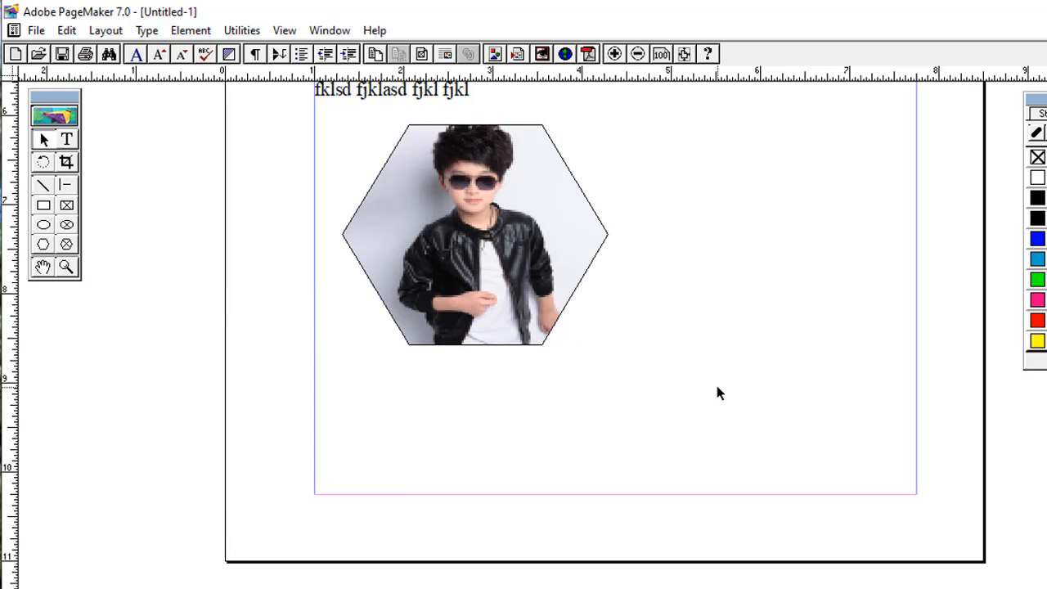
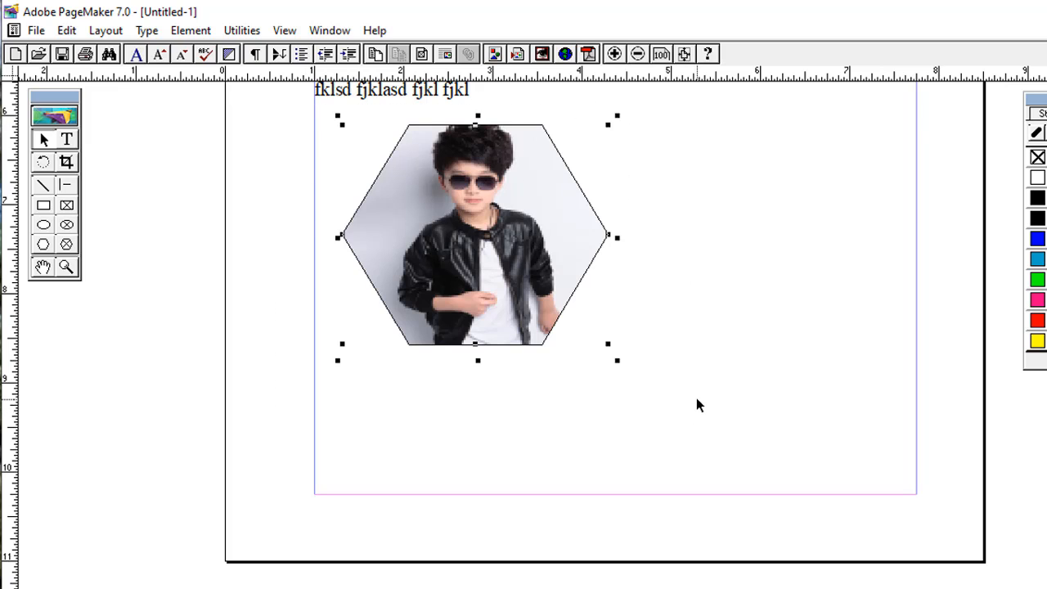
left_click(190, 32)
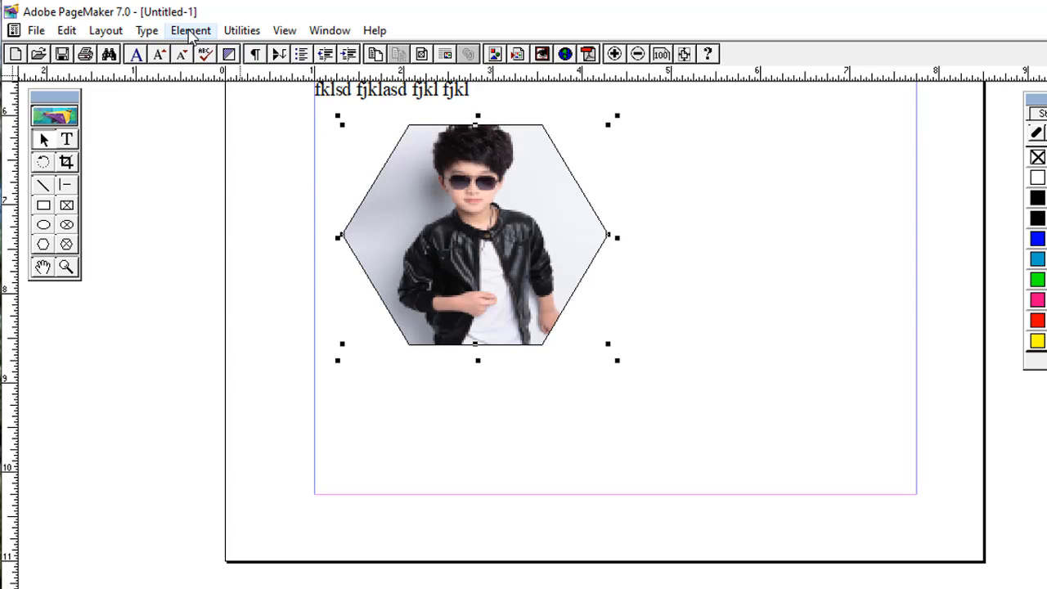
left_click(655, 461)
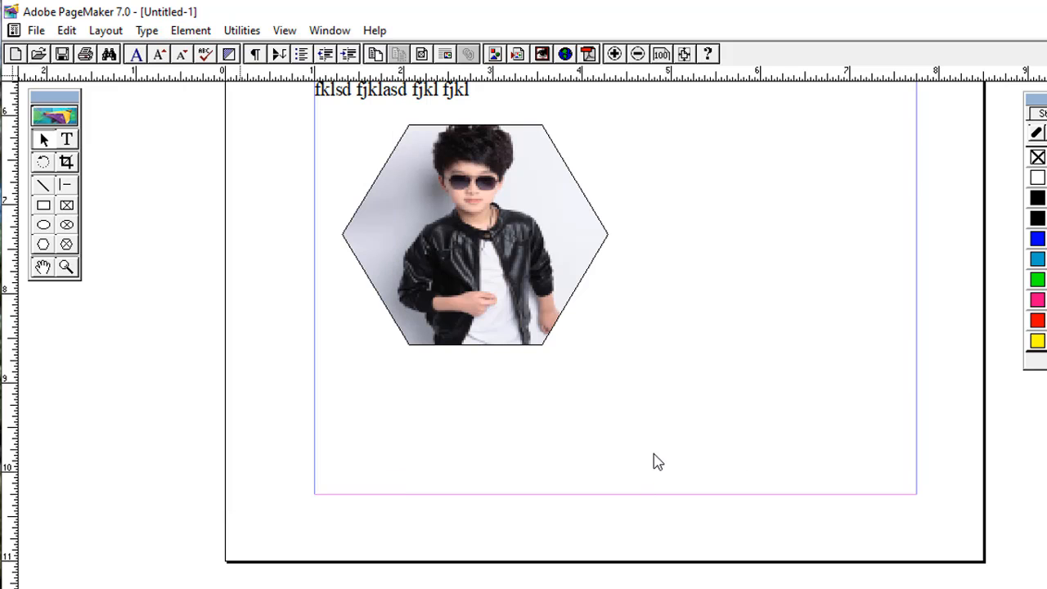
- Reposition the boy's photo slightly inside its hexagon mask, independently of the hexagon outline
left_click_drag(460, 249, 597, 248)
left_click_drag(509, 278, 501, 278)
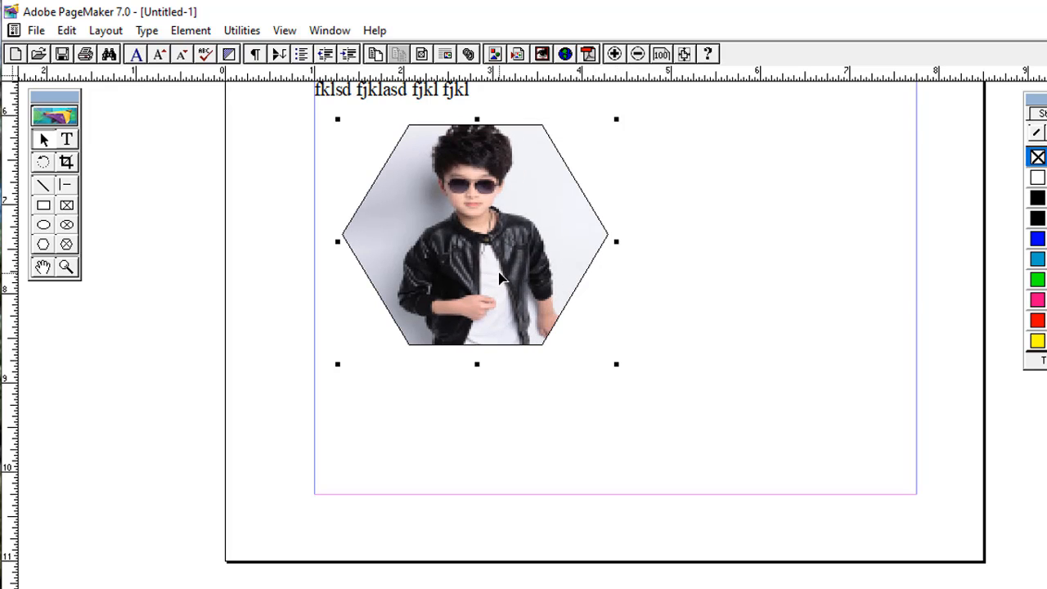
left_click(755, 212)
- Group the masked photo with the hexagon and move the group across to the page's right margin
left_click_drag(286, 104, 658, 354)
left_click(184, 31)
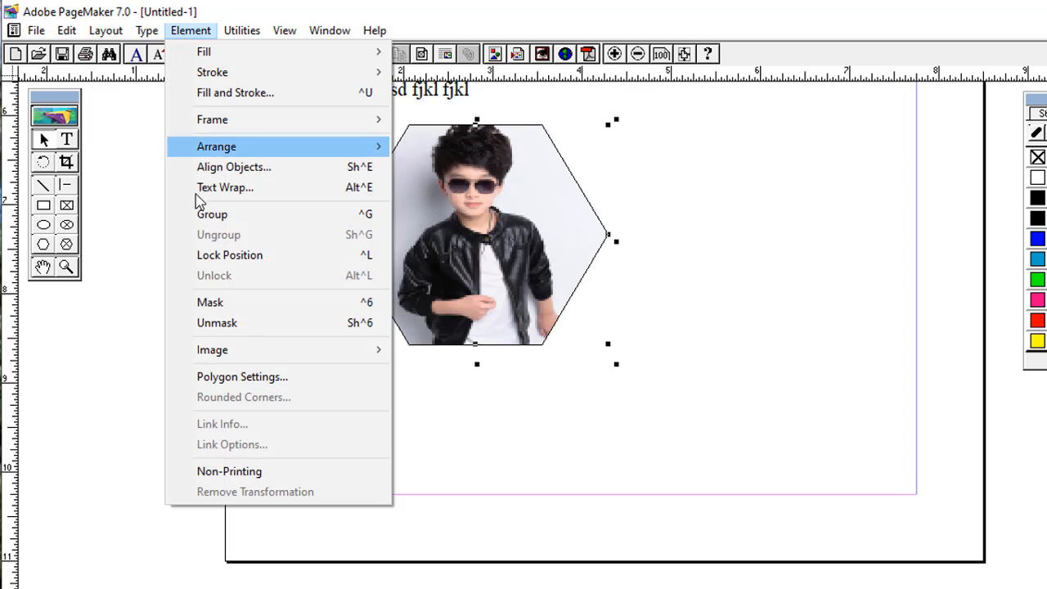
mouse_move(238, 350)
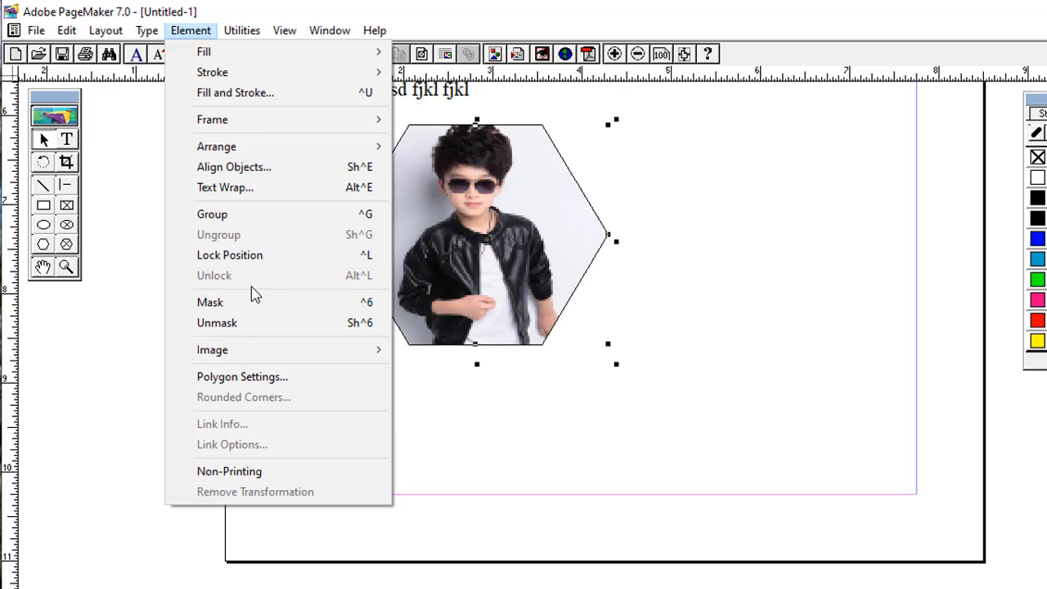
left_click(269, 217)
left_click_drag(498, 254, 799, 224)
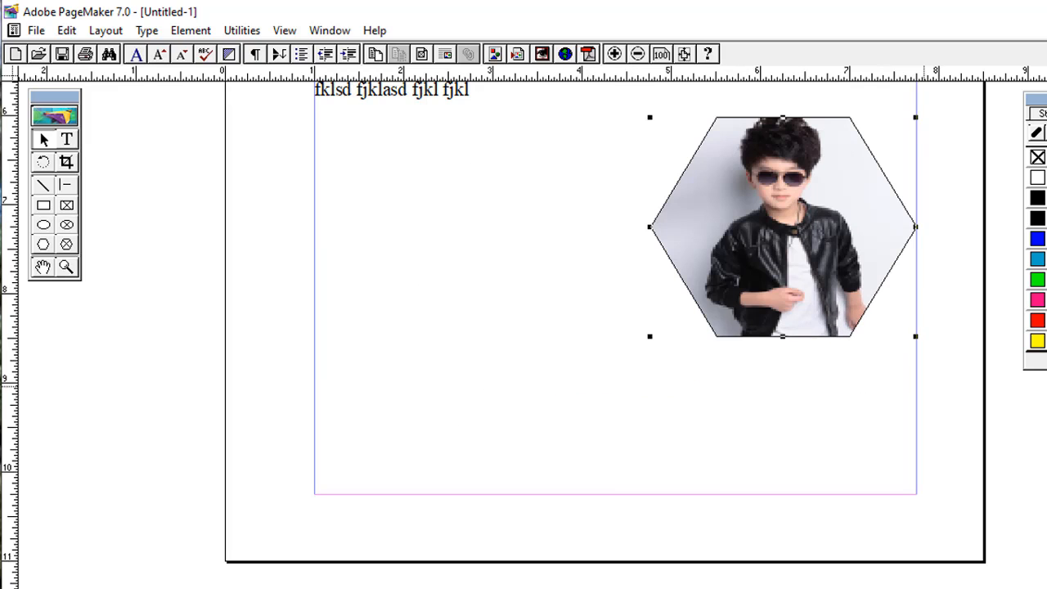
- Shrink the grouped hexagon photo to about 2 by 1.7 inches and position it just below the end of the text
scroll(606, 327, "up", 3)
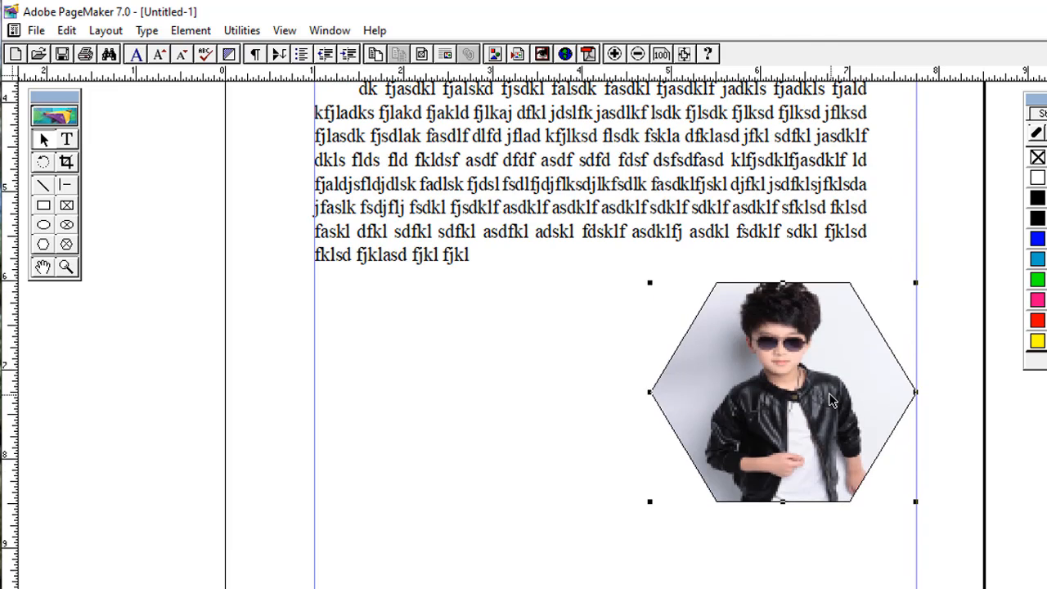
left_click_drag(829, 393, 838, 356)
left_click_drag(885, 260, 809, 326)
left_click_drag(739, 401, 803, 333)
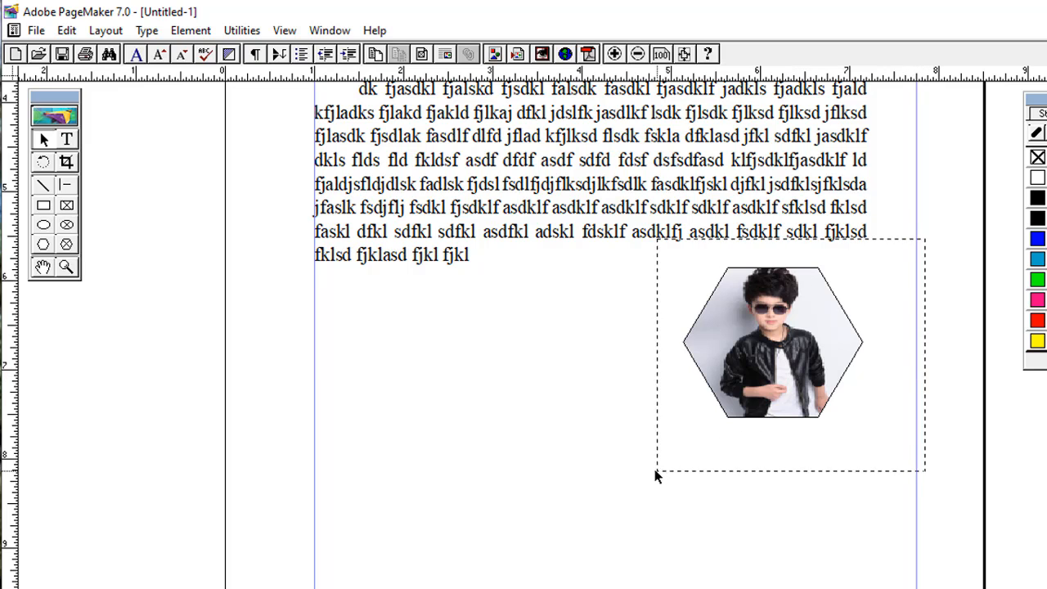
- Ungroup and unmask the hexagon photo, and shift the unmasked photo slightly behind the hexagon
left_click_drag(656, 474, 657, 475)
left_click(191, 31)
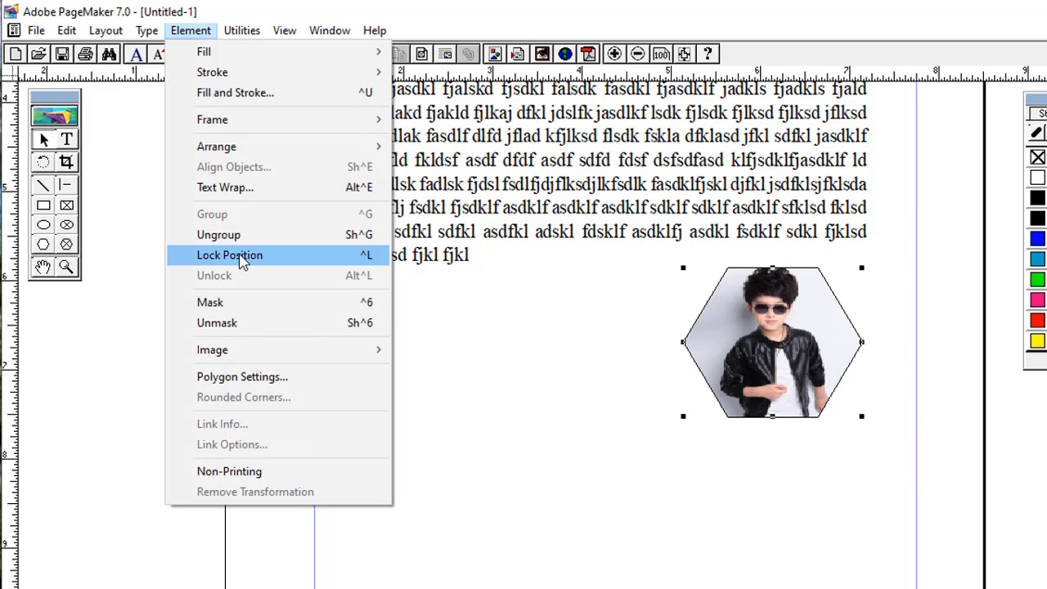
left_click(244, 235)
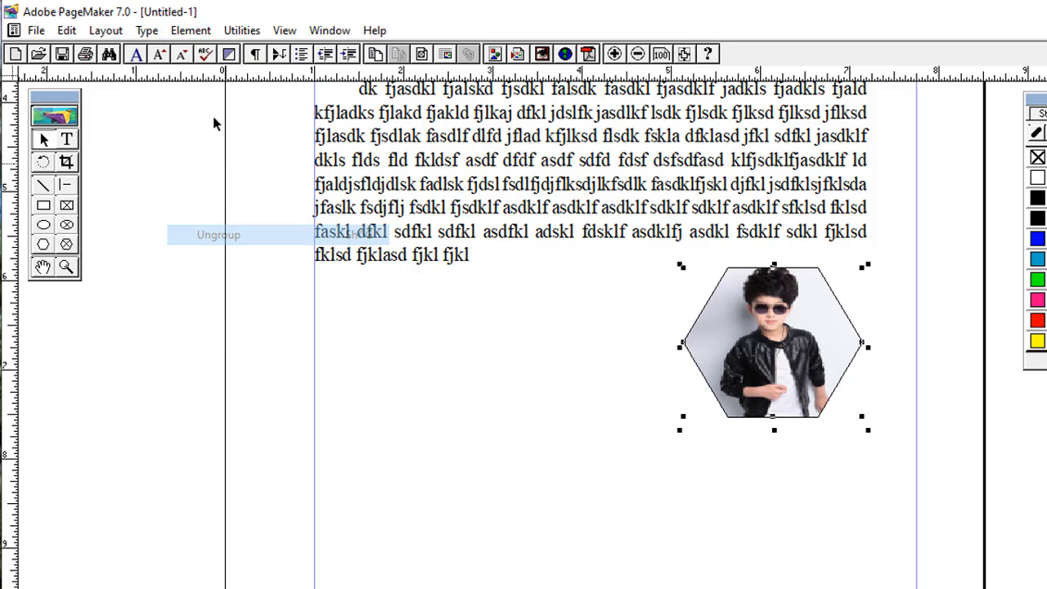
left_click(196, 31)
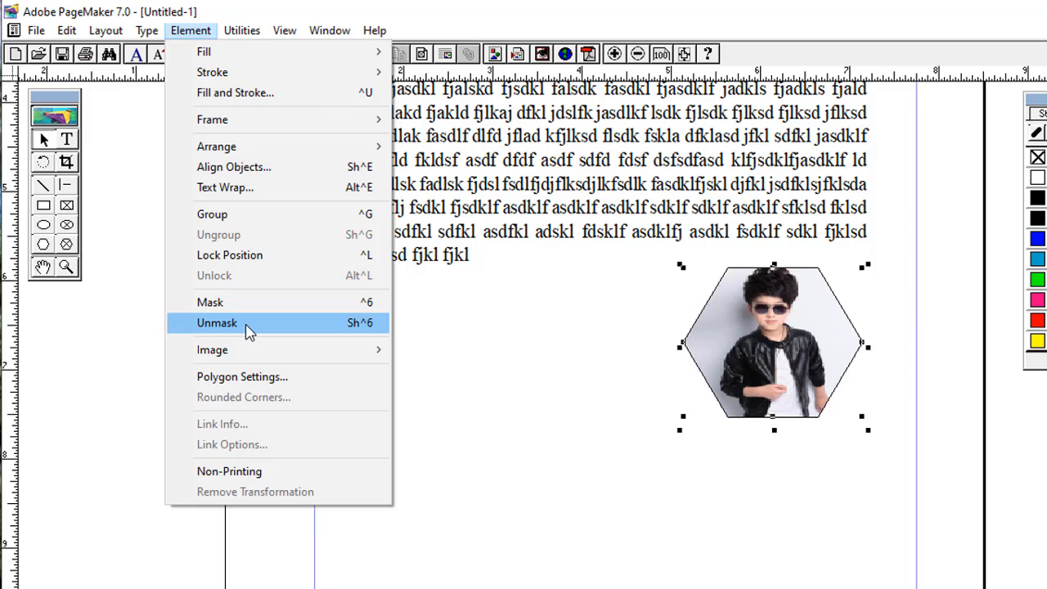
left_click(216, 323)
left_click(689, 304)
mouse_move(689, 305)
left_mouse_down()
mouse_move(460, 366)
mouse_move(516, 367)
mouse_move(697, 311)
left_mouse_up()
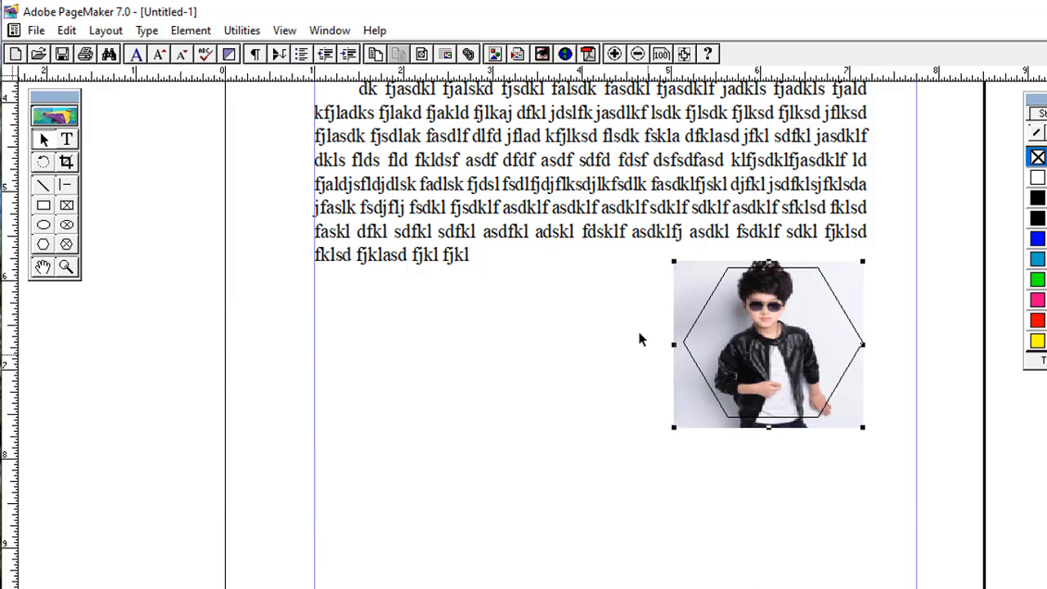
- Mask the boy's photo with the hexagon again and nudge the text block slightly upward, clear of the photo
mouse_move(635, 254)
left_mouse_down()
mouse_move(717, 284)
mouse_move(637, 255)
mouse_move(684, 256)
mouse_move(650, 254)
mouse_move(653, 264)
left_mouse_up()
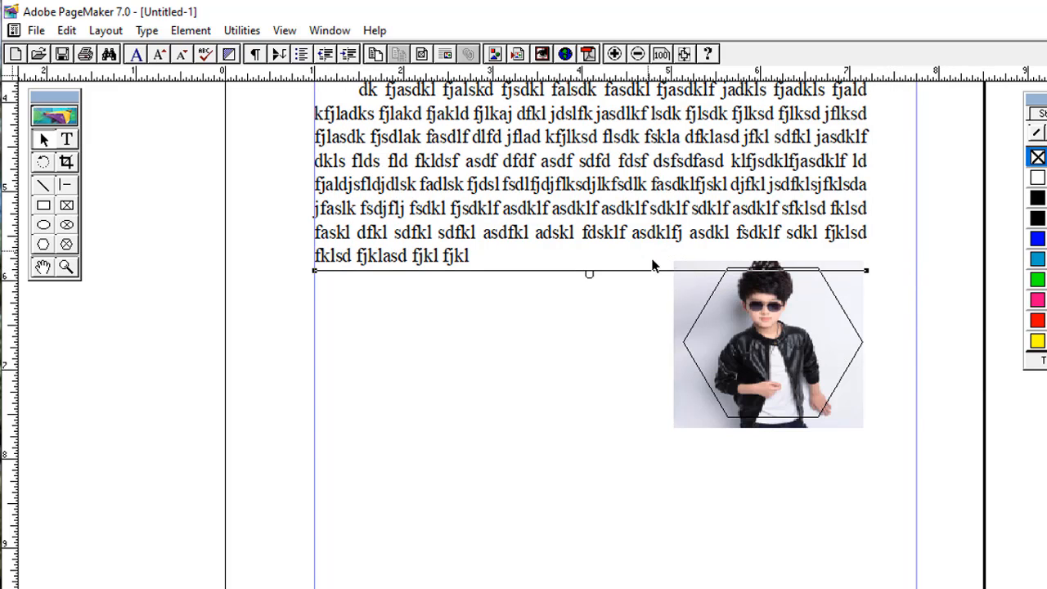
left_click(905, 312)
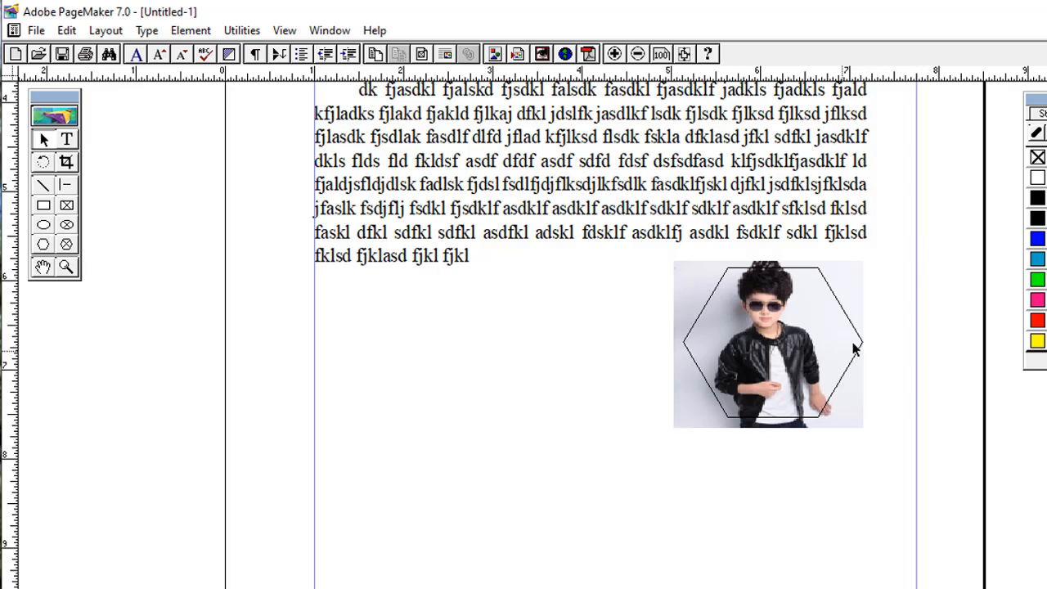
left_click_drag(936, 235, 603, 485)
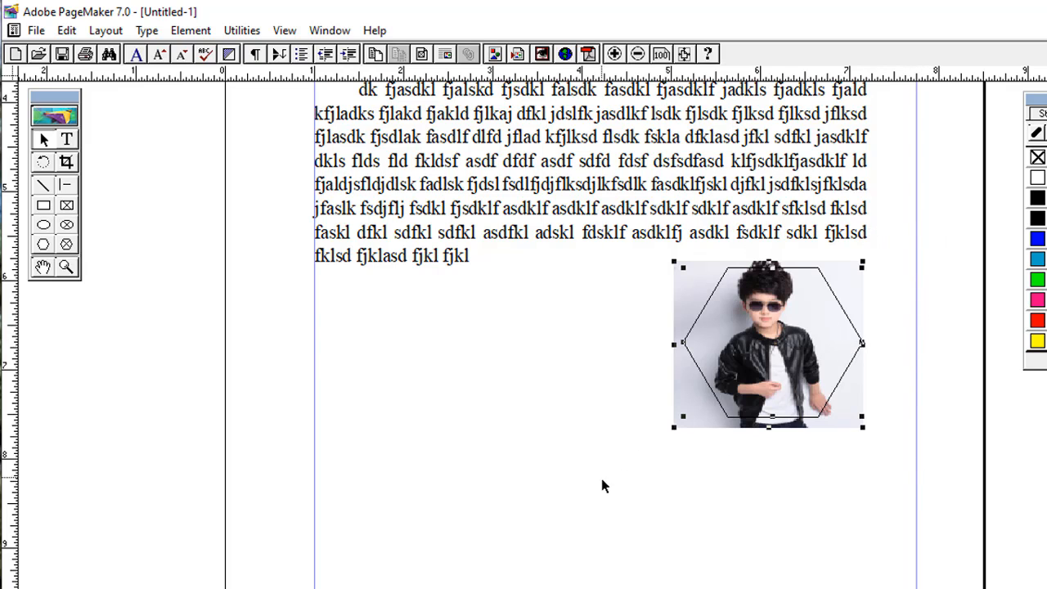
left_click(198, 31)
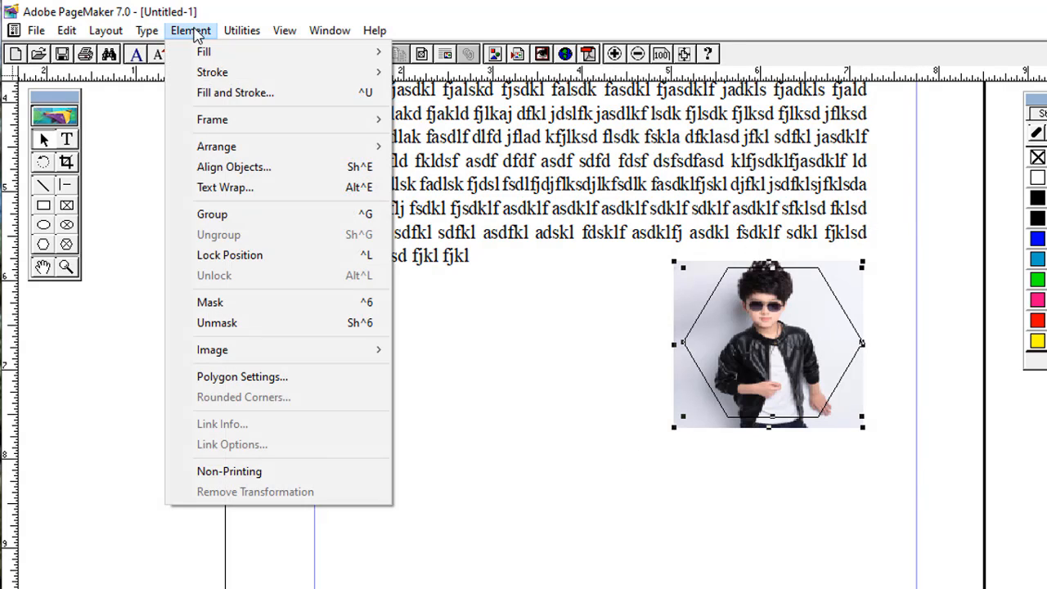
left_click(244, 306)
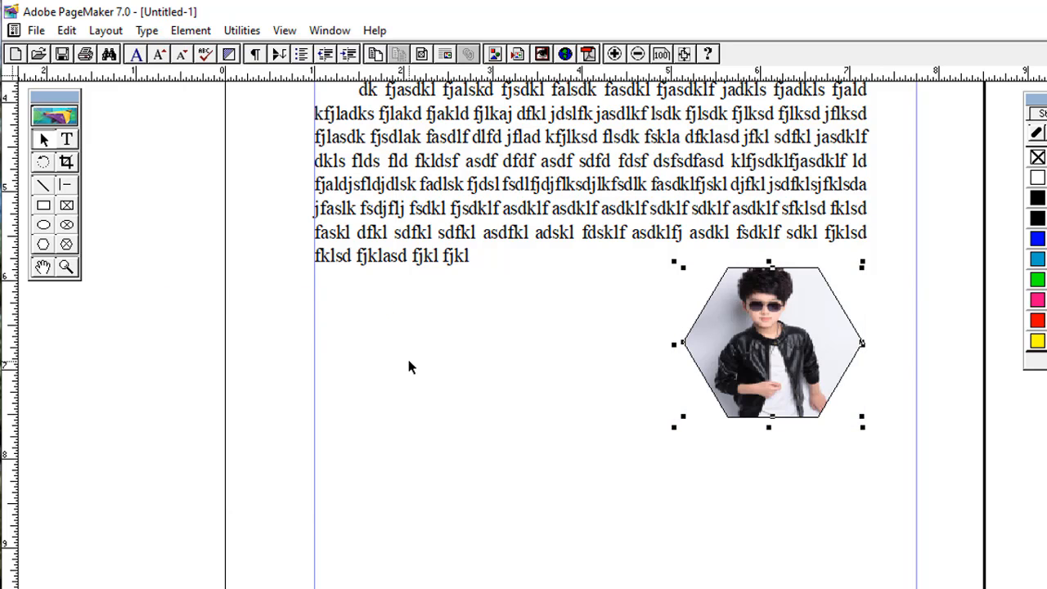
left_click(408, 361)
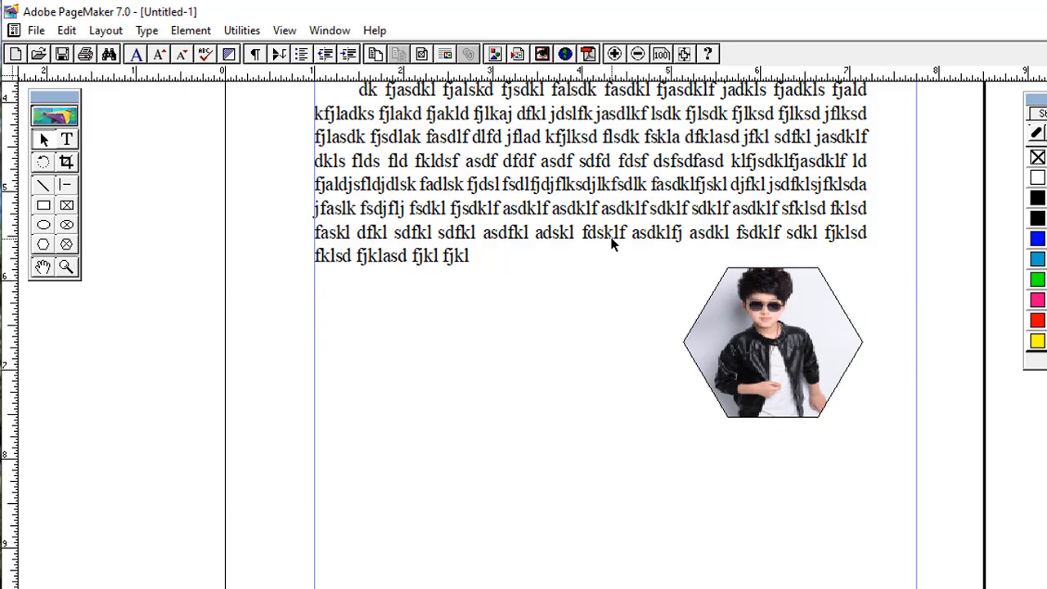
left_click_drag(612, 243, 618, 221)
- Group the masked photo with the hexagon and move the group slightly up toward the right margin
left_click_drag(935, 252, 614, 471)
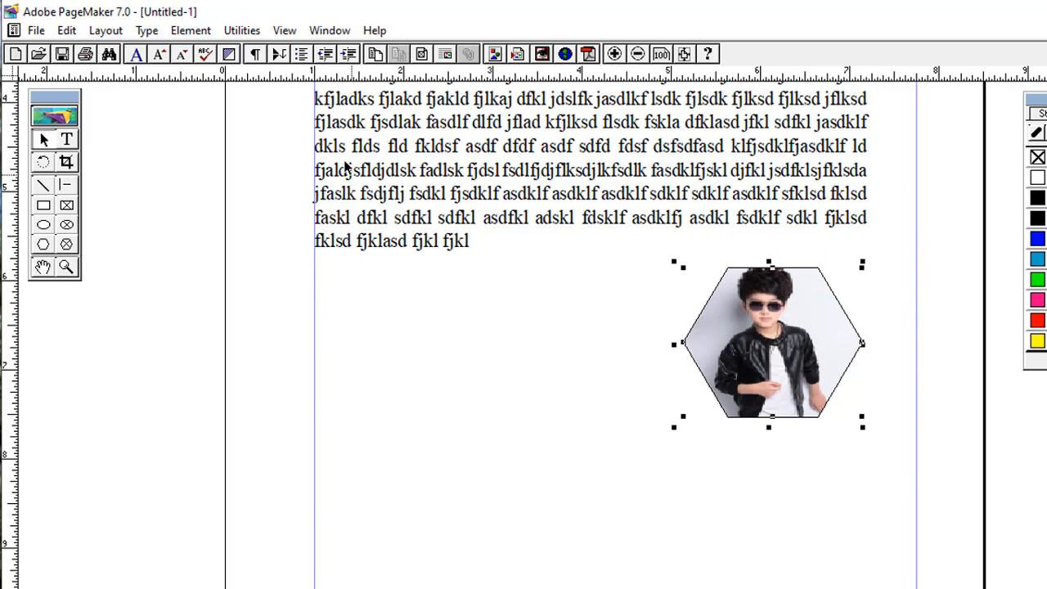
left_click(195, 32)
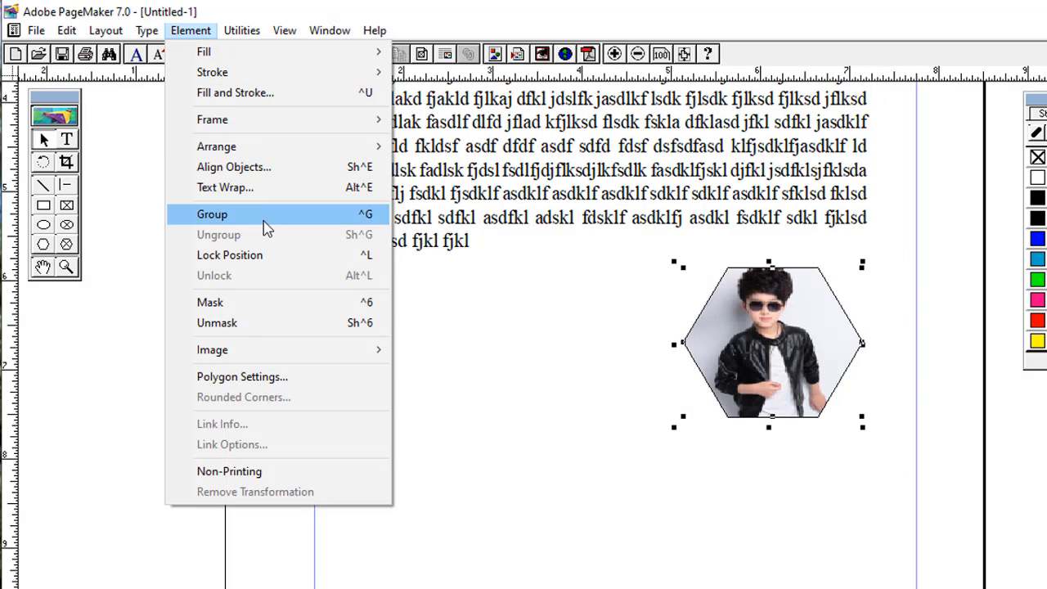
left_click(215, 214)
left_click_drag(776, 350, 808, 315)
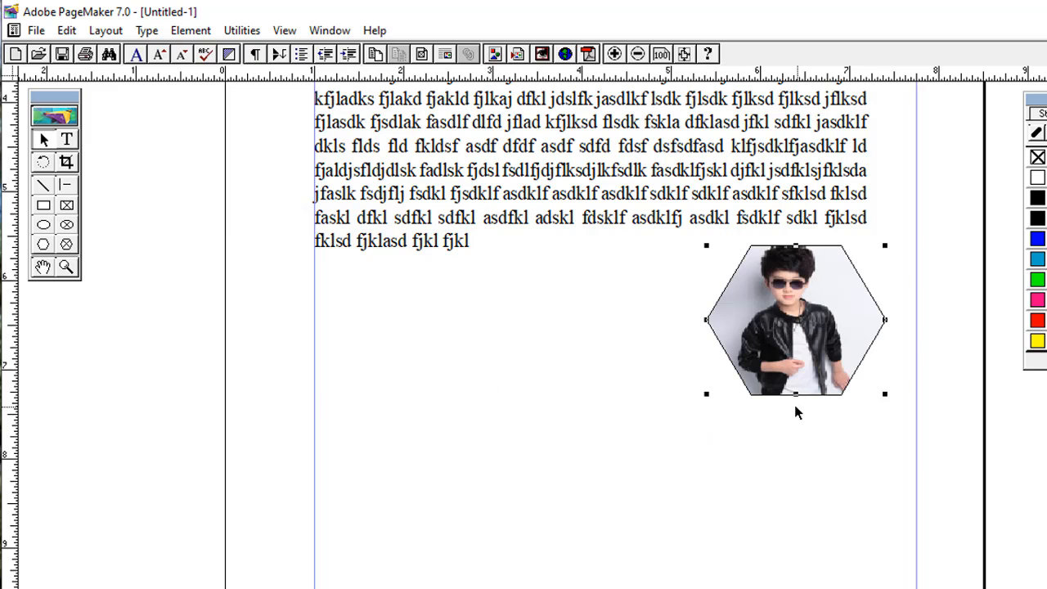
- Try to apply Photoshop Effects to the grouped hexagon photo
left_click(961, 272)
left_click_drag(892, 336, 578, 456)
left_click(191, 30)
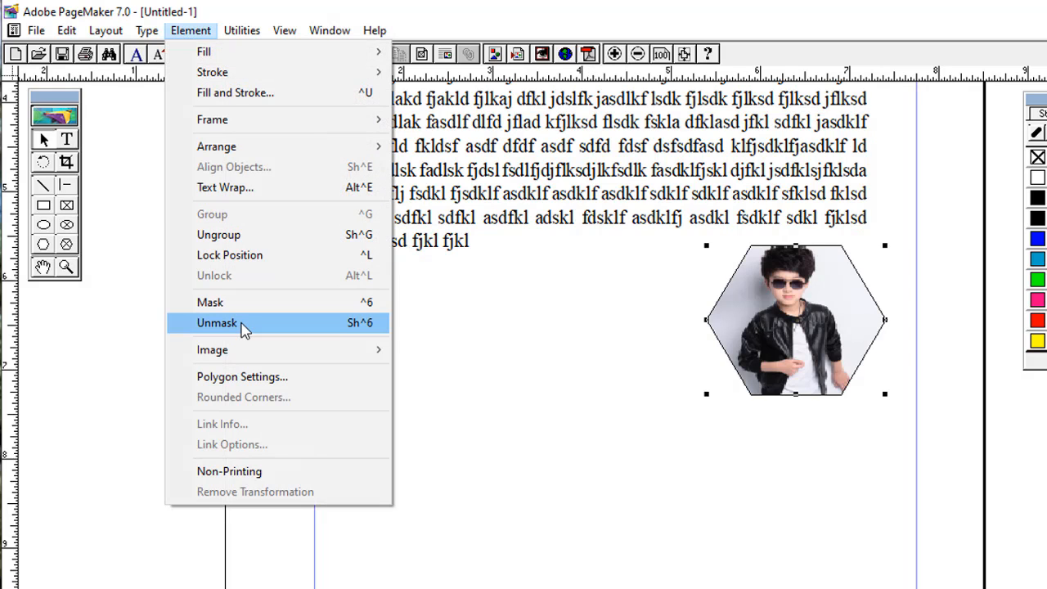
mouse_move(260, 350)
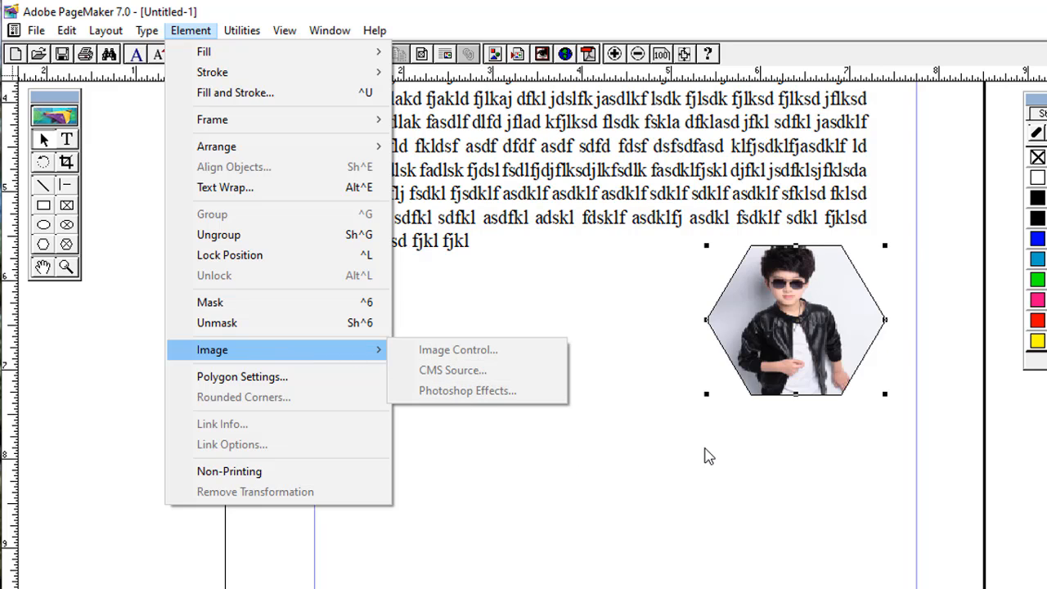
left_click(461, 385)
- Place another copy of the 2015-Fashion-Spr... photo from the photos folder below the text, beside the hexagon
left_click(36, 31)
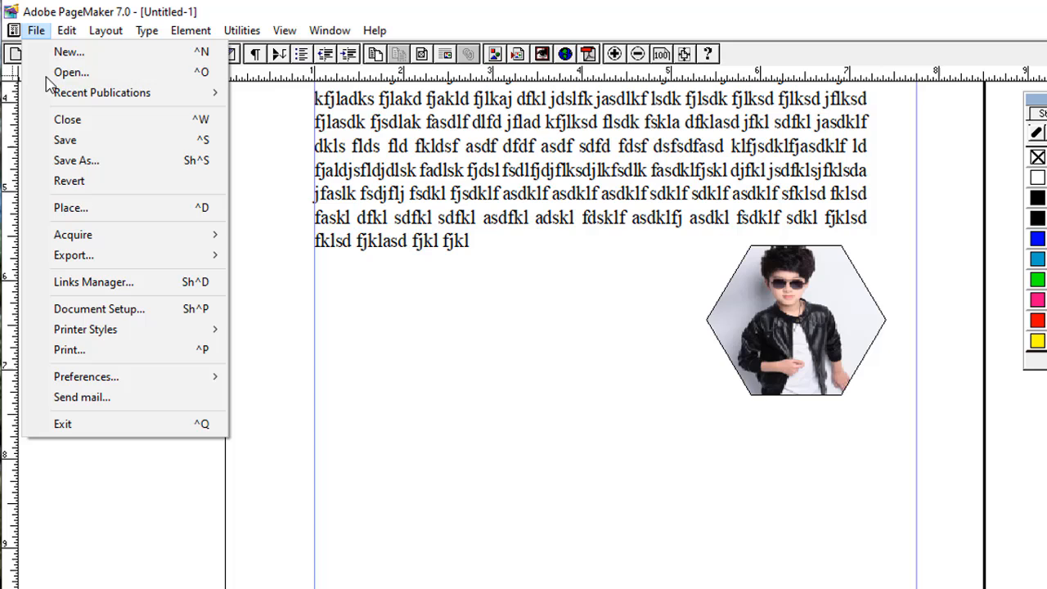
left_click(66, 204)
left_click(157, 166)
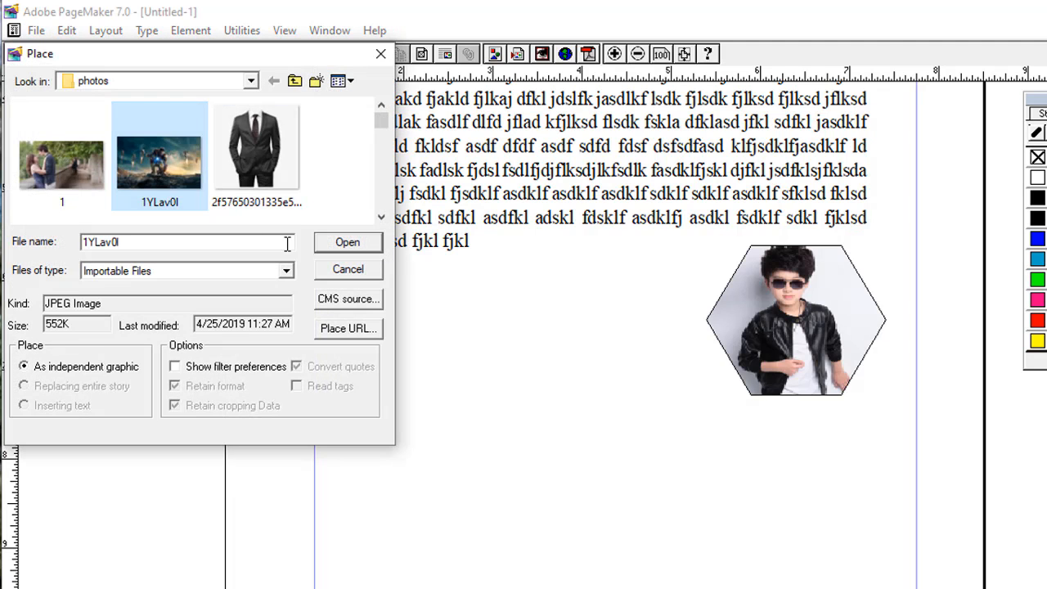
left_click(381, 218)
left_click(382, 218)
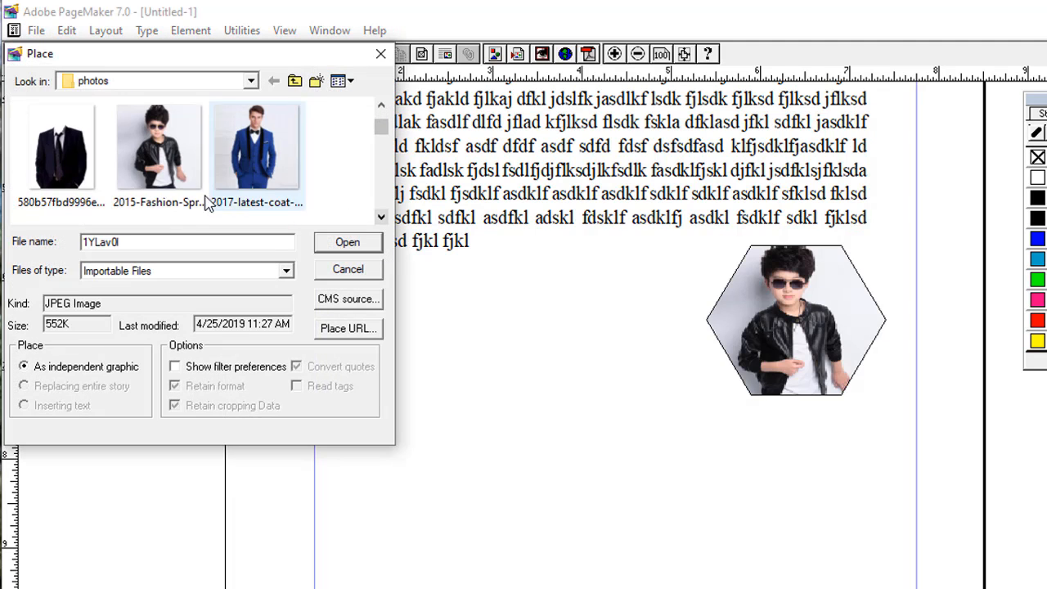
left_click(205, 202)
left_click(345, 241)
left_click(356, 290)
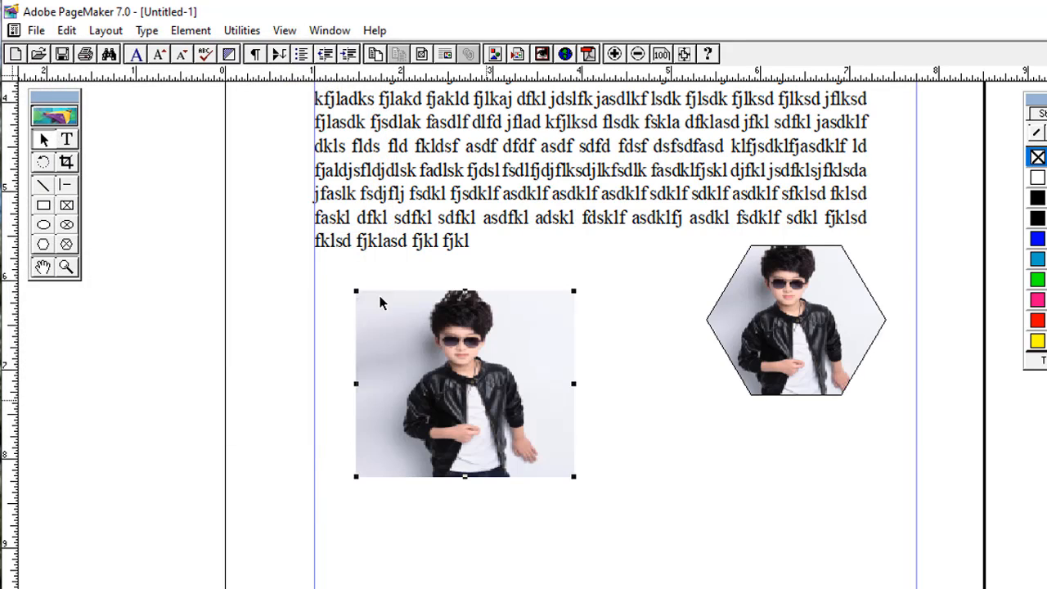
- Try to apply Photoshop Effects to the newly placed rectangular photo below the text
left_click(193, 33)
mouse_move(234, 351)
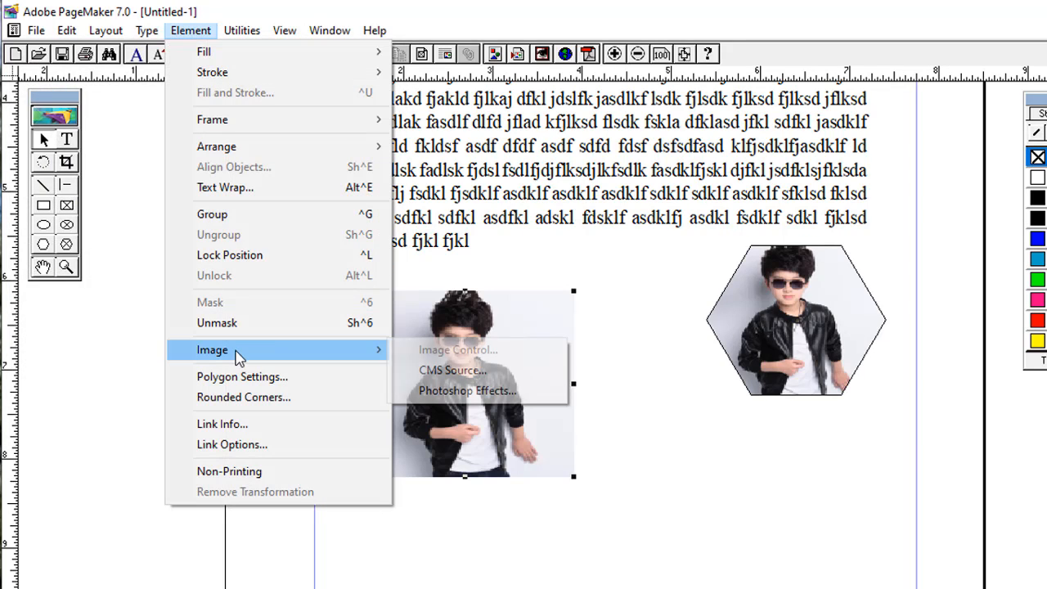
left_click(463, 391)
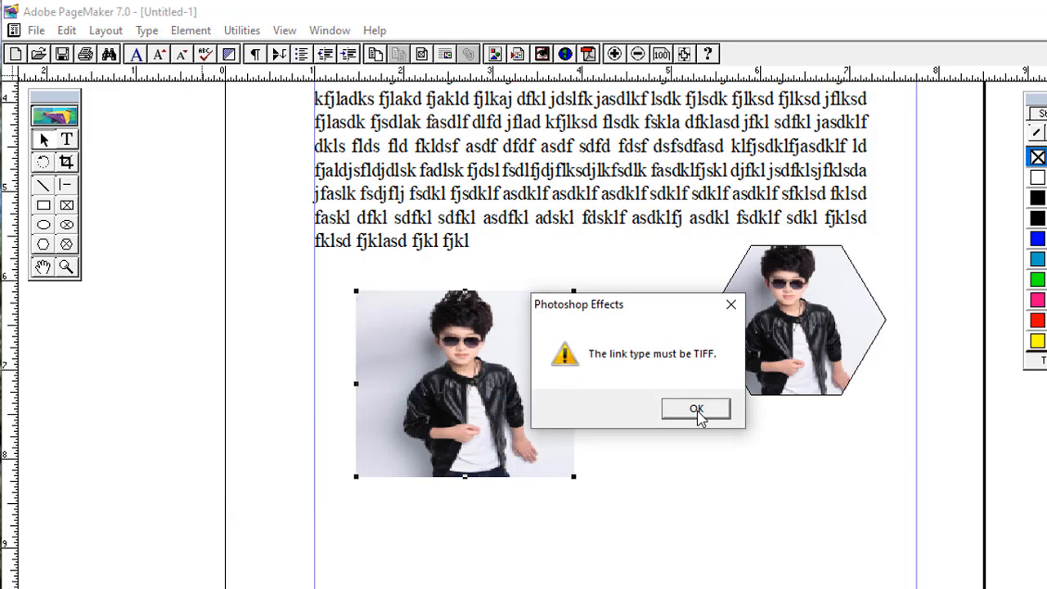
left_click(697, 412)
- Draw a hexagon about 2.1 inches wide and 1.9 inches high below the masked hexagon photo
left_click(191, 31)
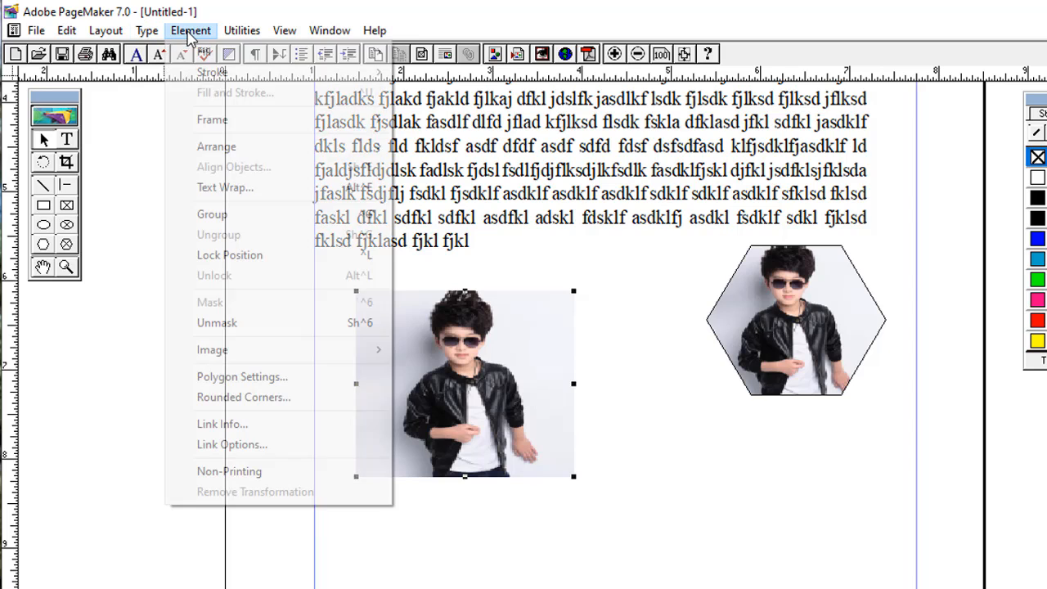
mouse_move(291, 354)
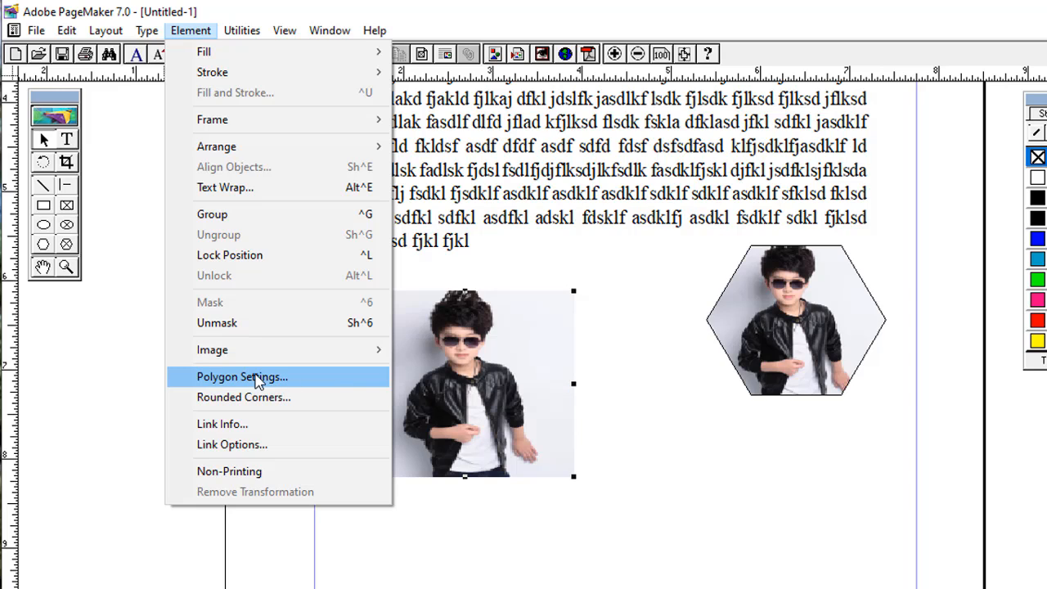
left_click(44, 243)
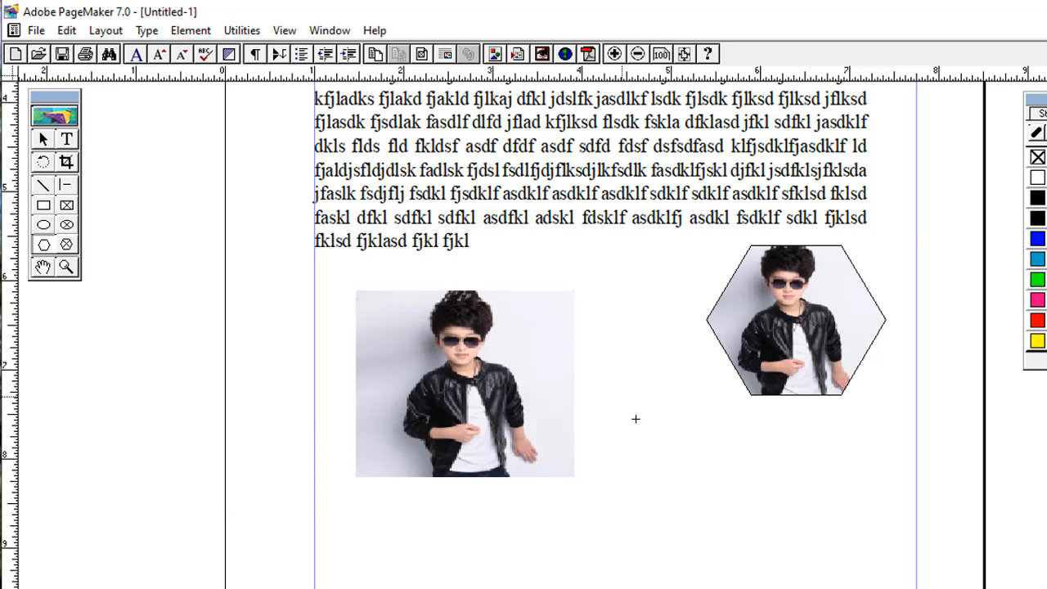
left_click_drag(622, 397, 811, 565)
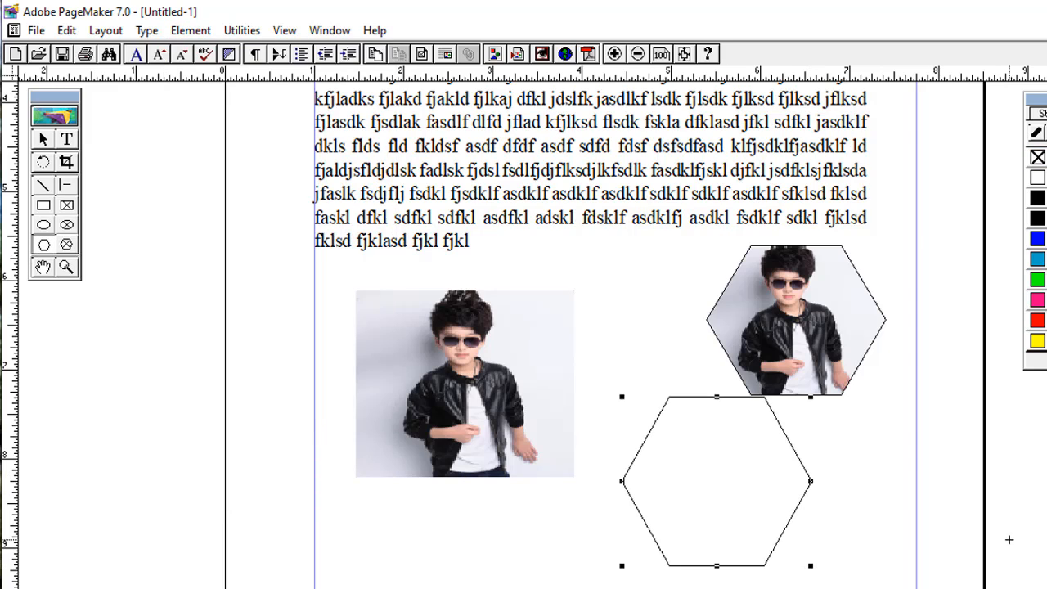
- Delete the rectangular photo together with the empty hexagon, keeping the masked hexagon photo
left_click(44, 139)
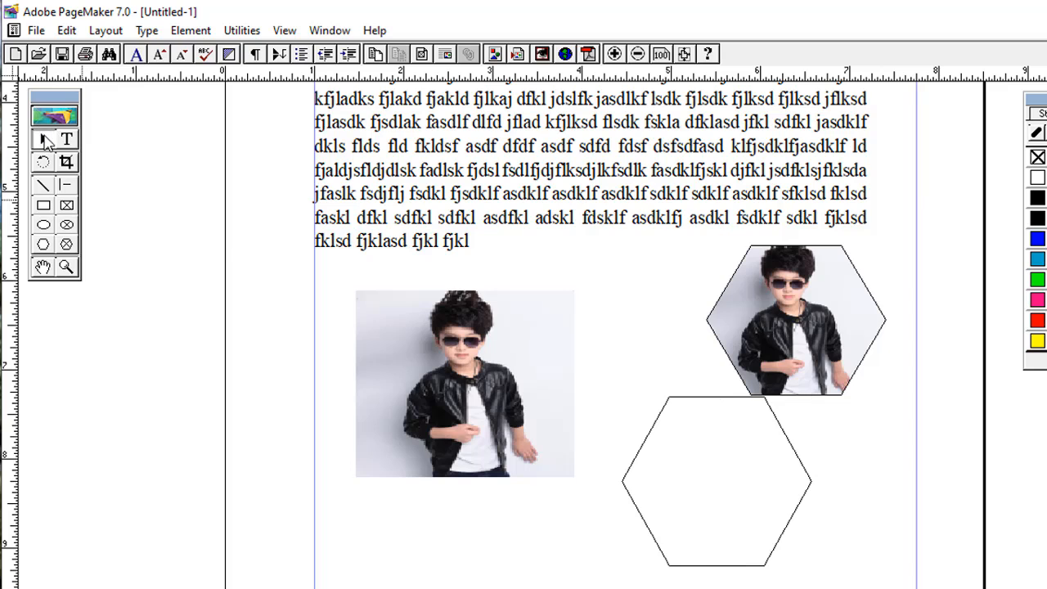
left_click_drag(757, 530, 897, 572)
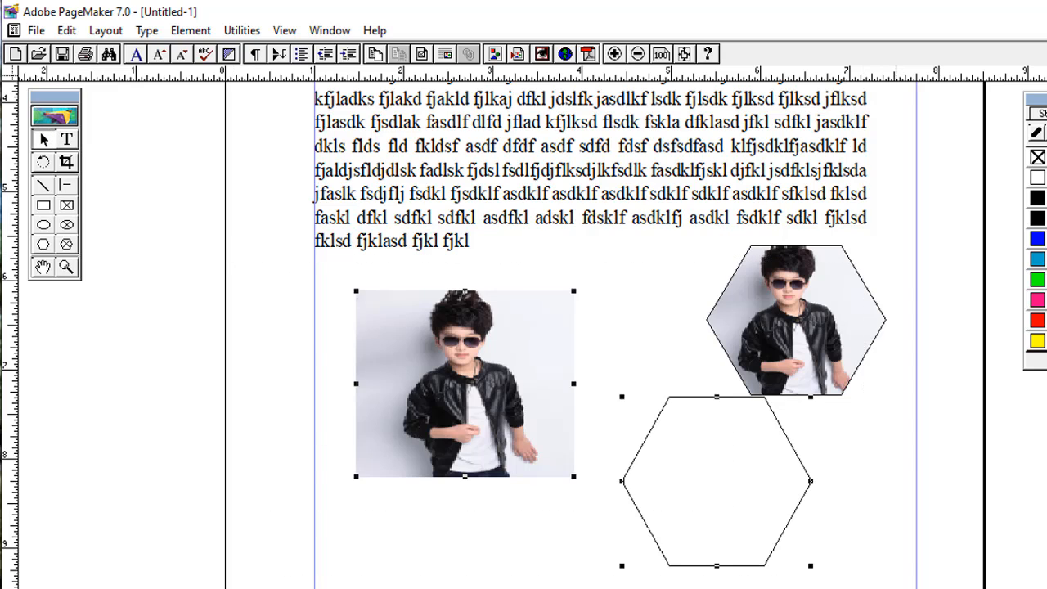
key("Delete")
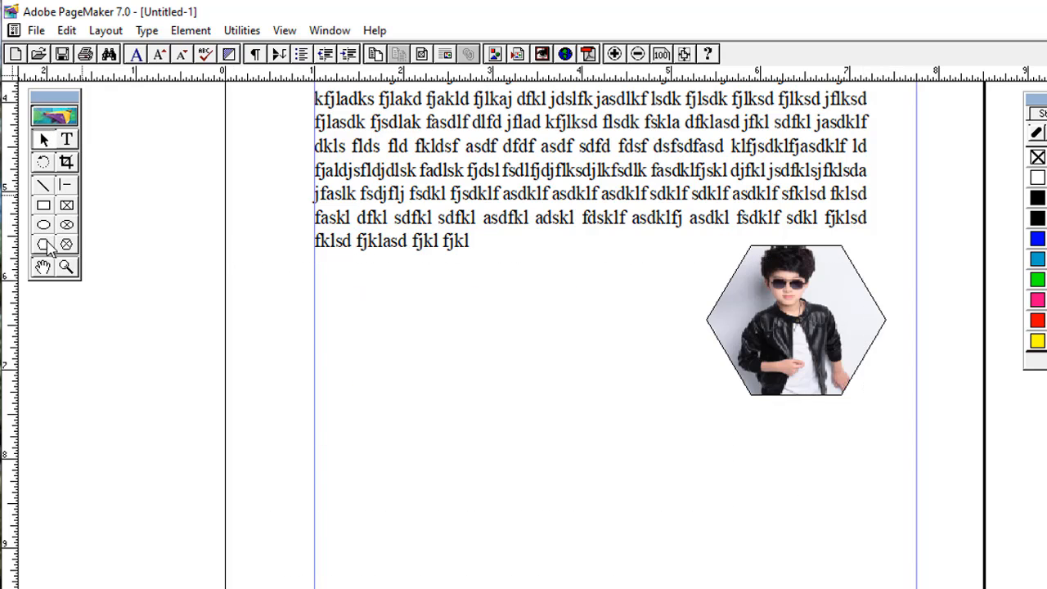
- Draw a hexagon about 3 inches wide below the text and set its polygon to 33 sides with an 18% star inset
left_click(43, 244)
left_click_drag(330, 275, 602, 488)
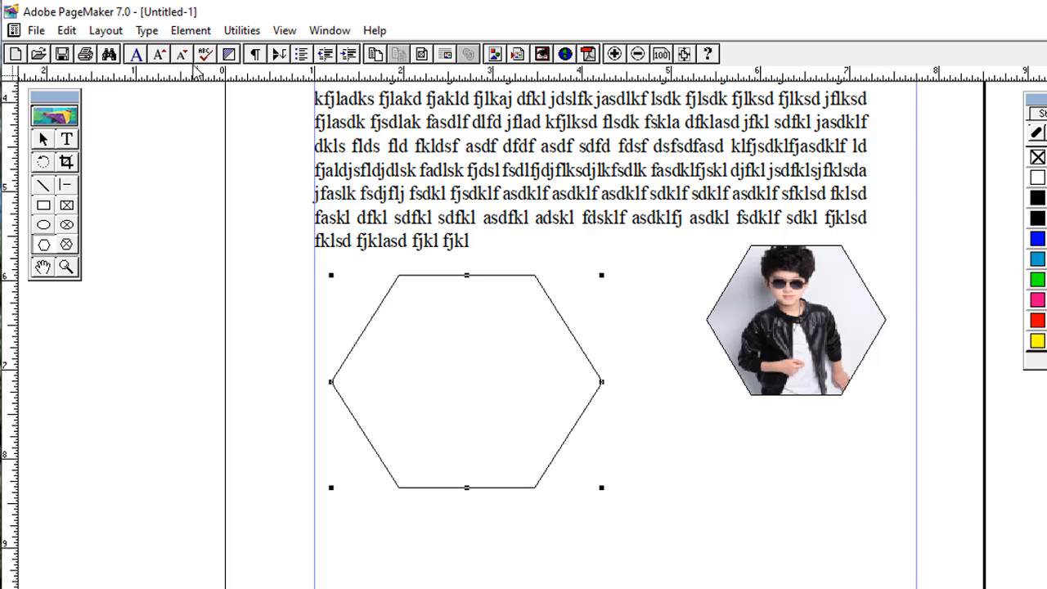
left_click(193, 33)
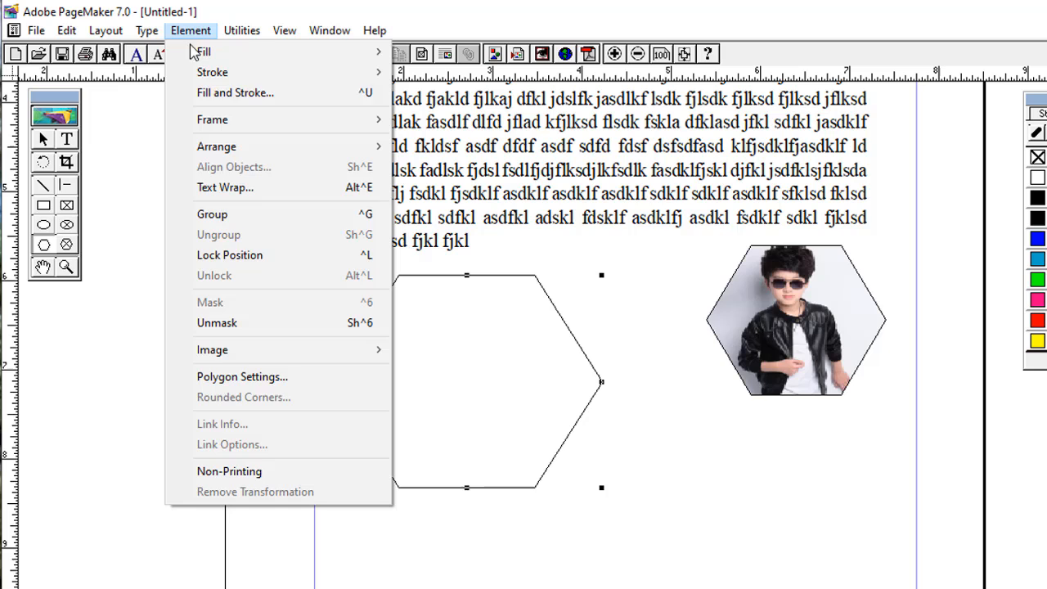
left_click(221, 378)
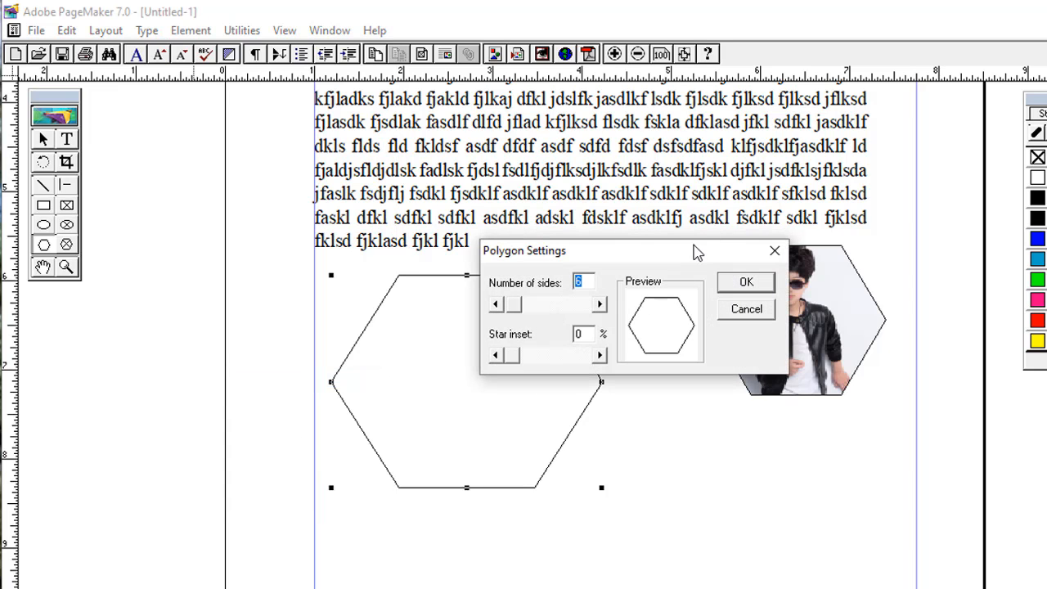
left_click_drag(695, 252, 682, 109)
left_click_drag(495, 163, 510, 170)
left_click_drag(504, 211, 511, 222)
mouse_move(513, 168)
left_mouse_down()
mouse_move(546, 173)
mouse_move(522, 169)
left_mouse_up()
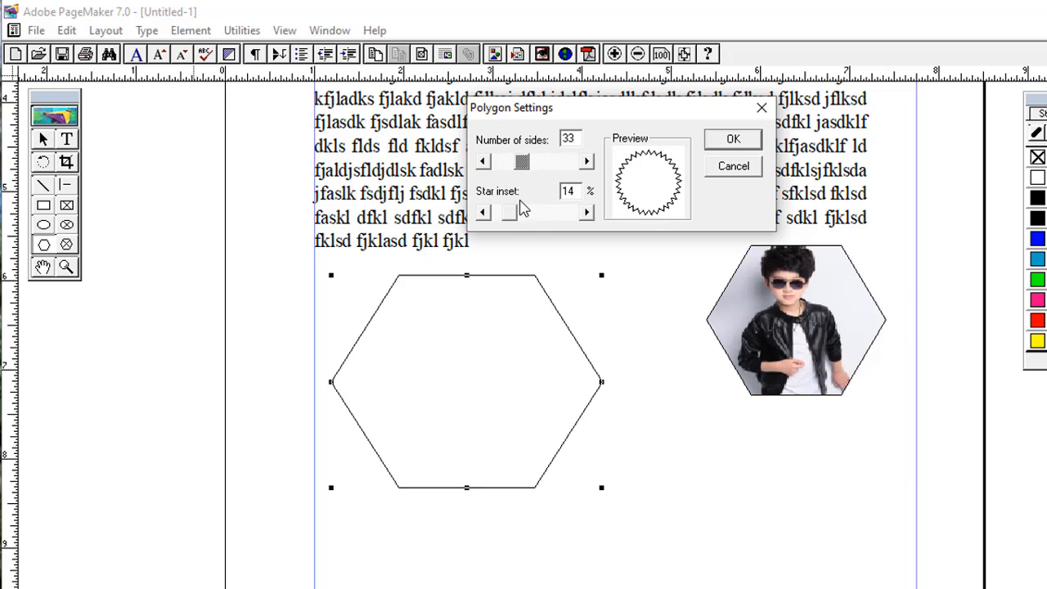
mouse_move(515, 216)
left_mouse_down()
mouse_move(536, 217)
mouse_move(516, 219)
left_mouse_up()
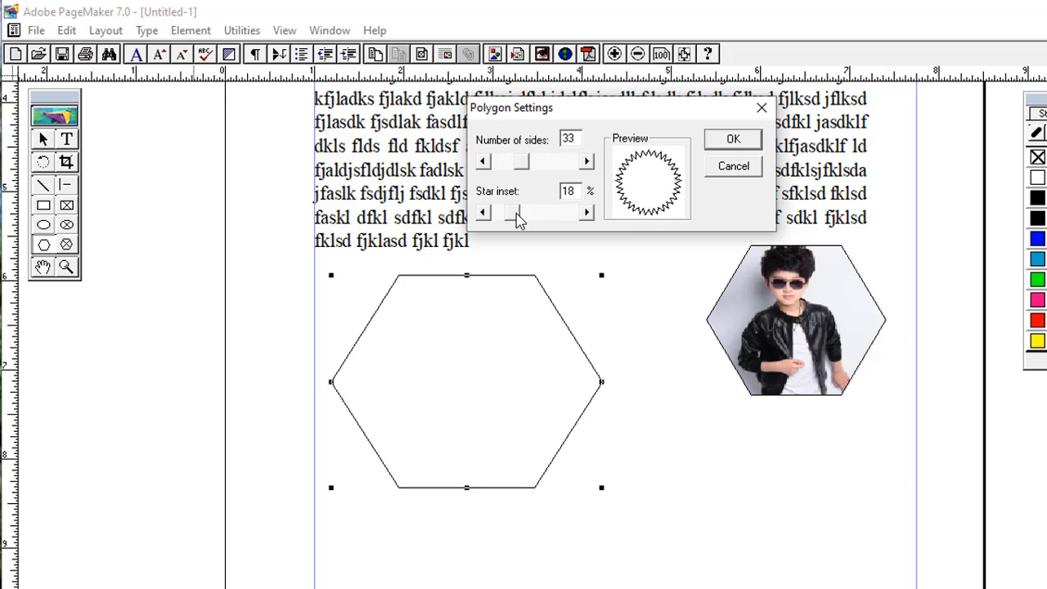
left_click(741, 144)
left_click(734, 141)
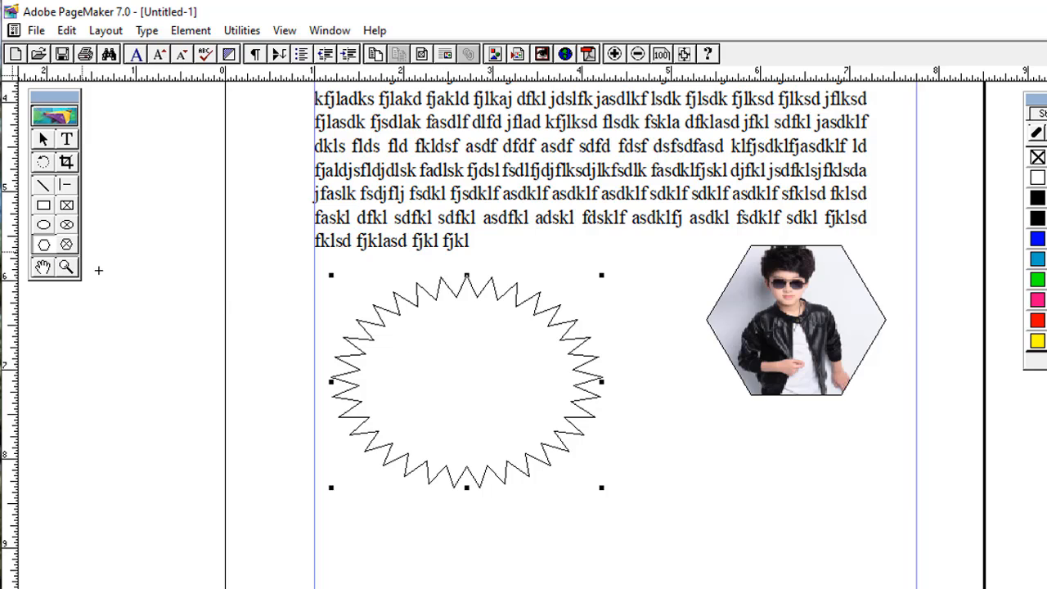
- Delete the many-pointed star shape below the text
left_click(190, 30)
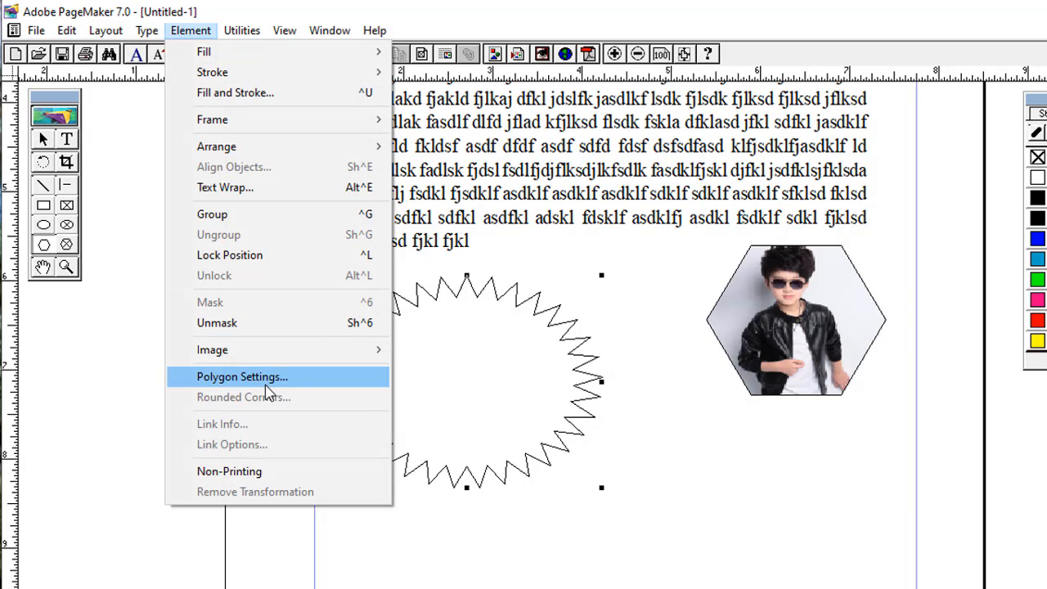
left_click(34, 142)
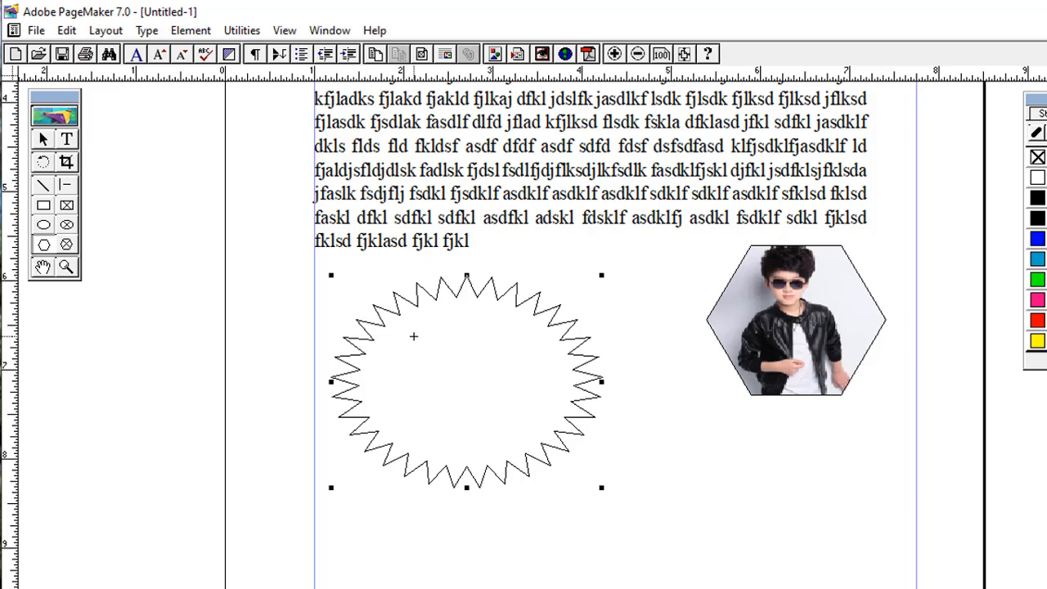
left_click(42, 139)
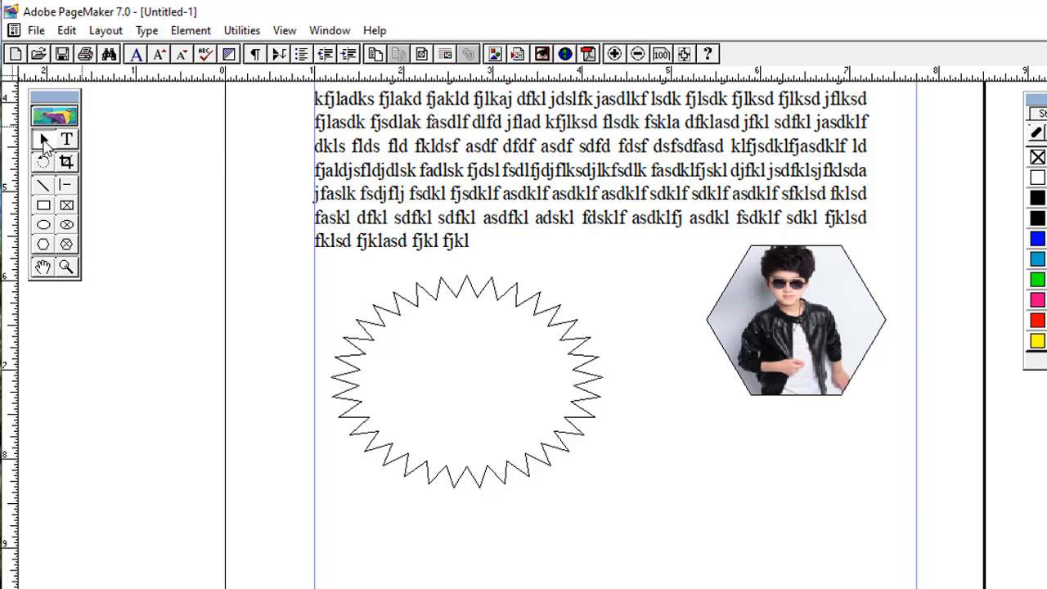
left_click(454, 300)
key("Delete")
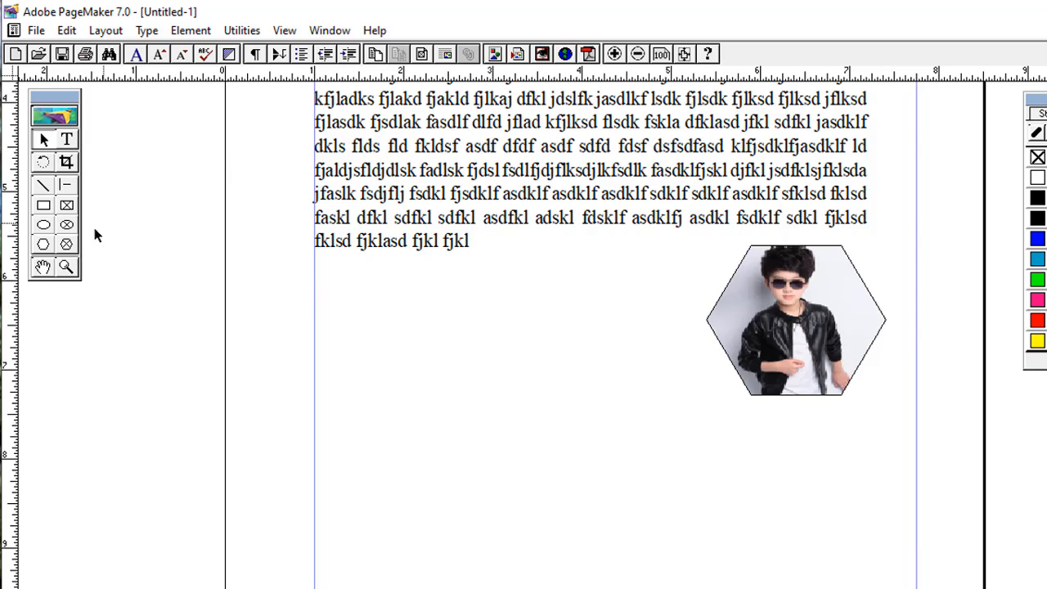
- Draw a rectangle about 2.4 by 1.7 inches below the text and apply the fifth rounded-corner style to it
left_click(44, 245)
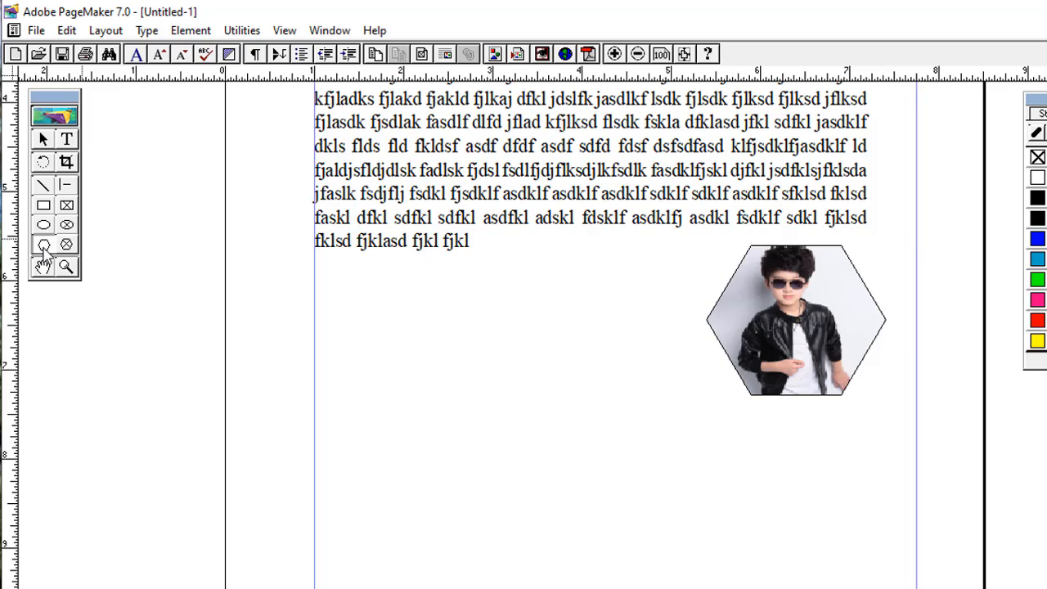
left_click(191, 31)
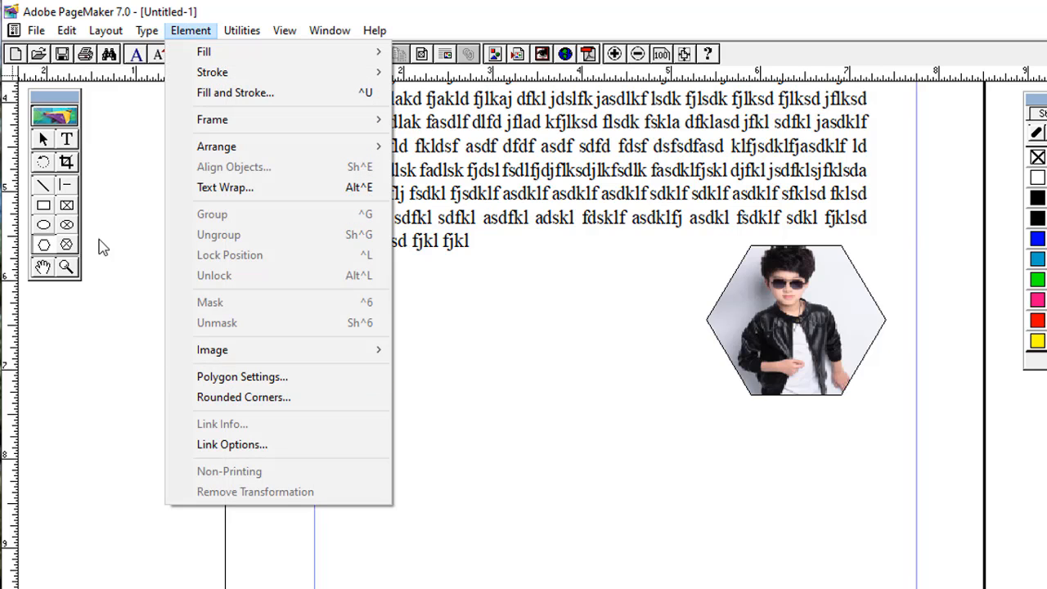
left_click(43, 207)
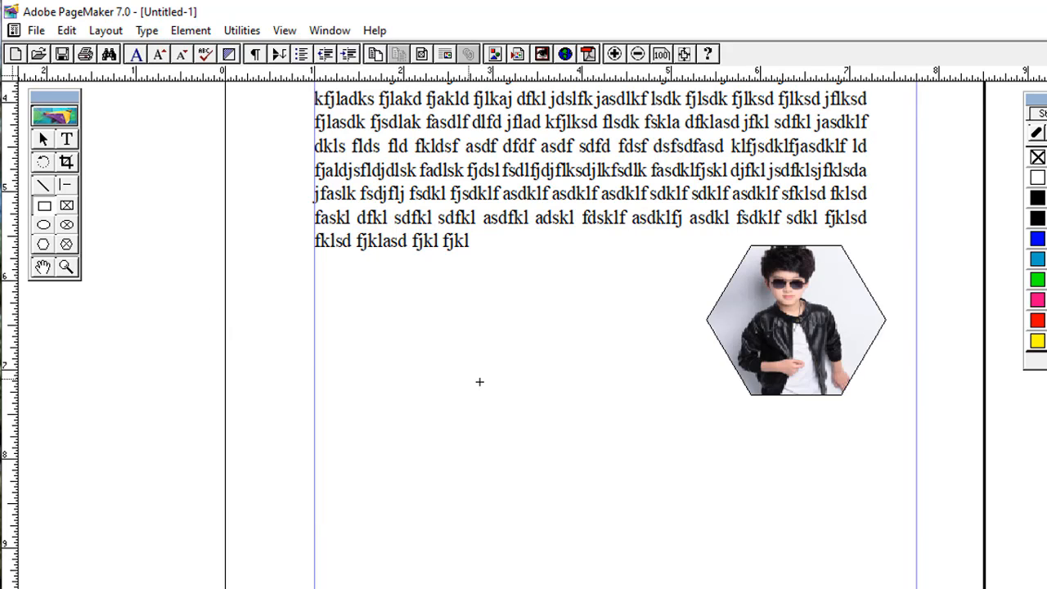
left_click_drag(363, 272, 575, 421)
left_click(190, 30)
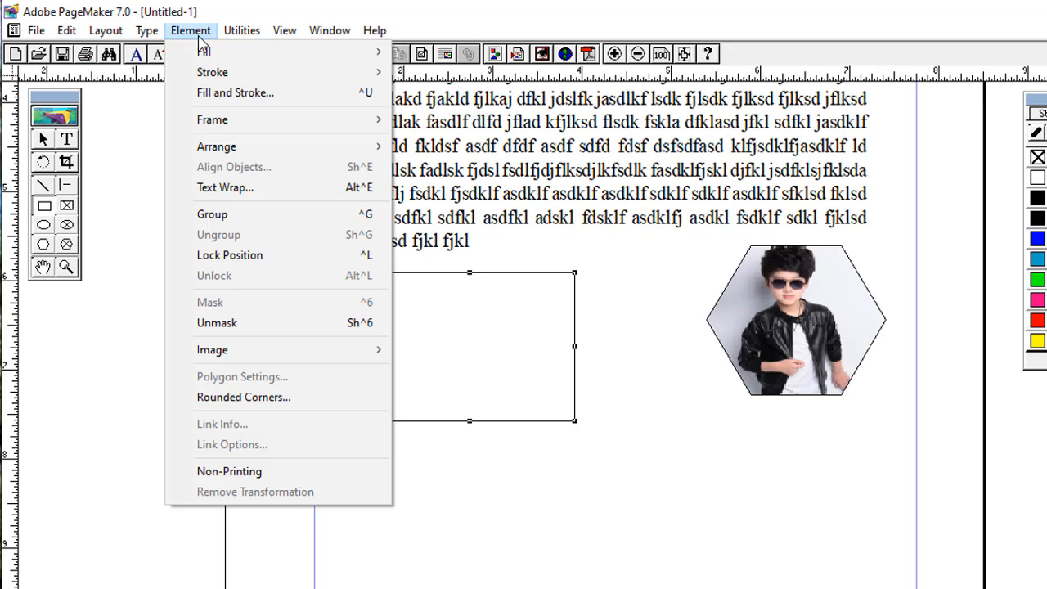
left_click(266, 397)
left_click(602, 295)
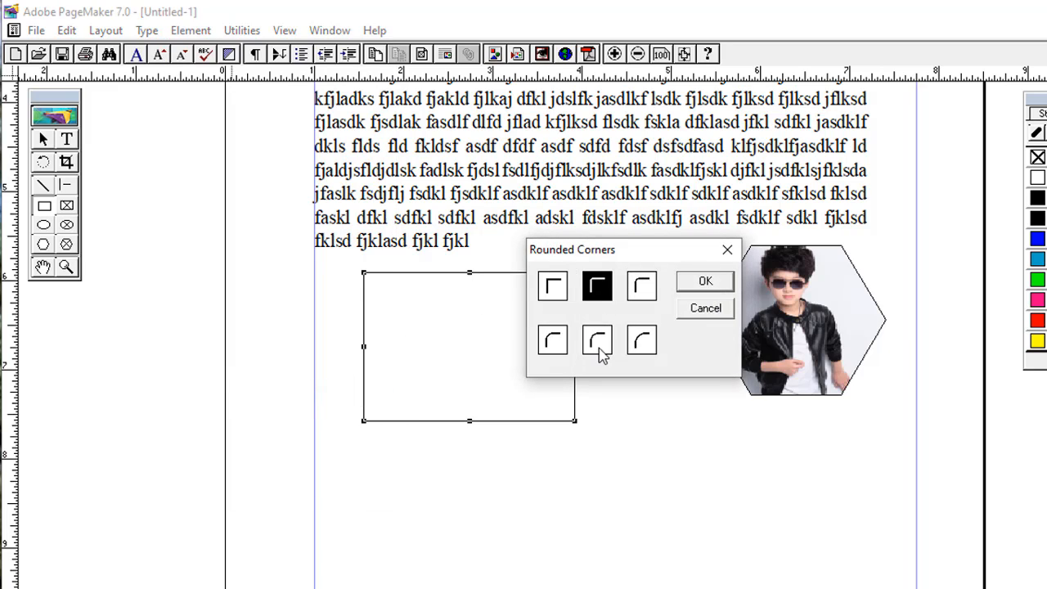
left_click(601, 347)
left_click(704, 282)
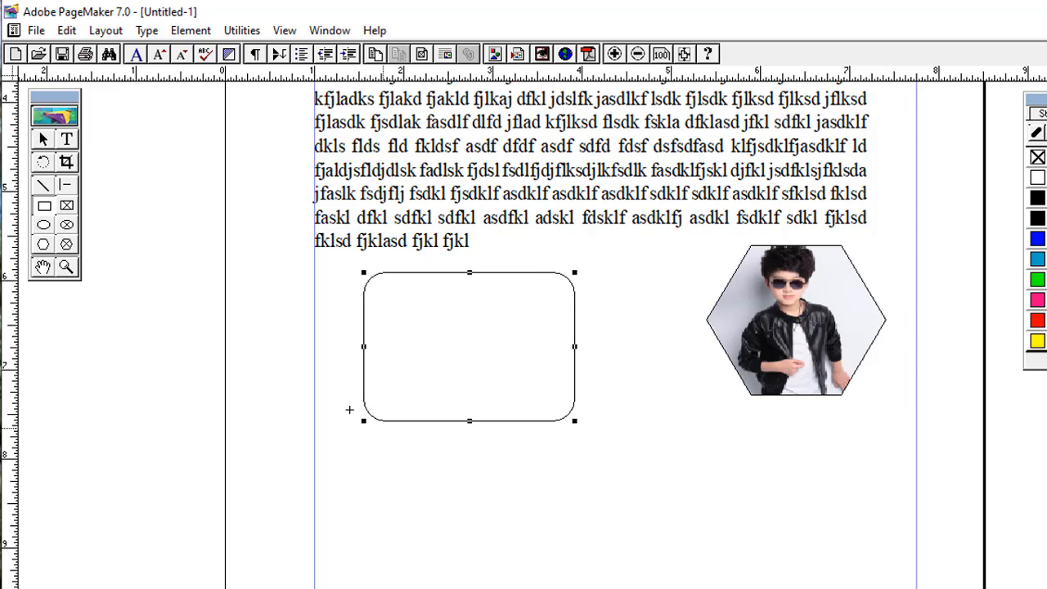
- Delete the rounded rectangle and the grouped hexagon photo
left_click(191, 30)
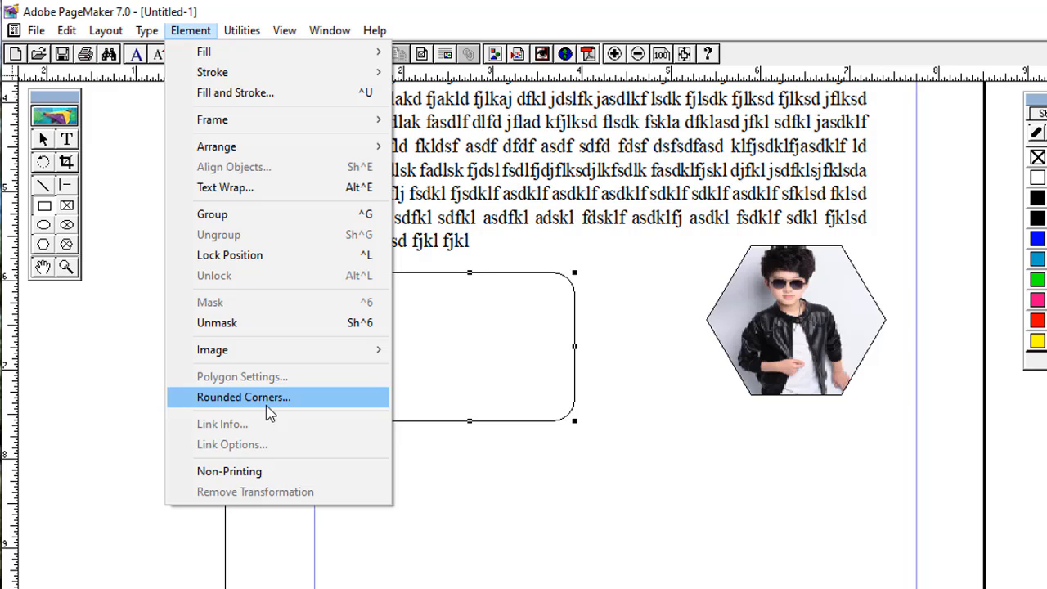
left_click(40, 140)
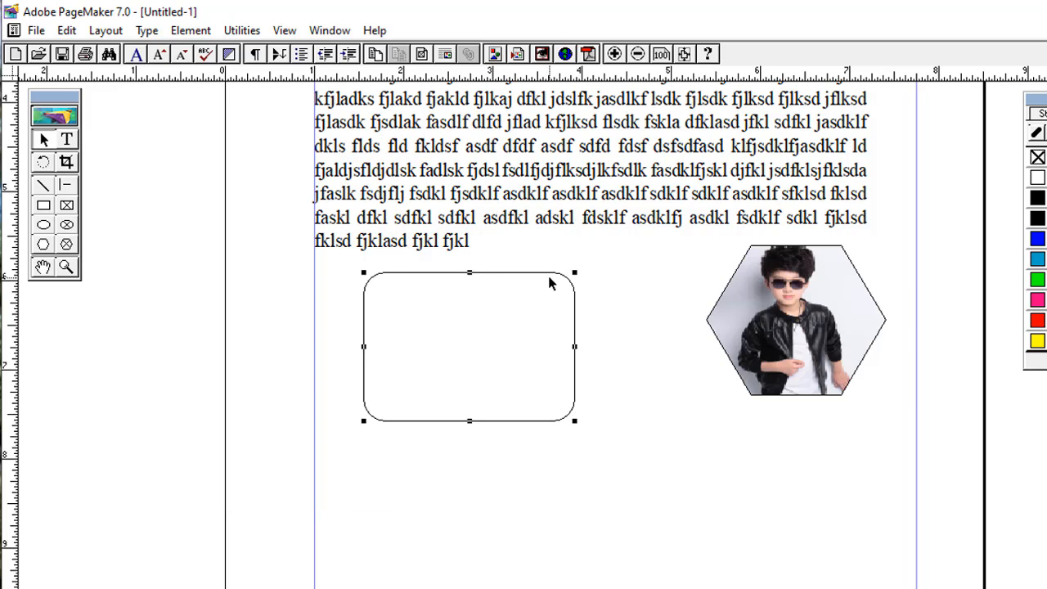
key("Delete")
left_click(808, 345)
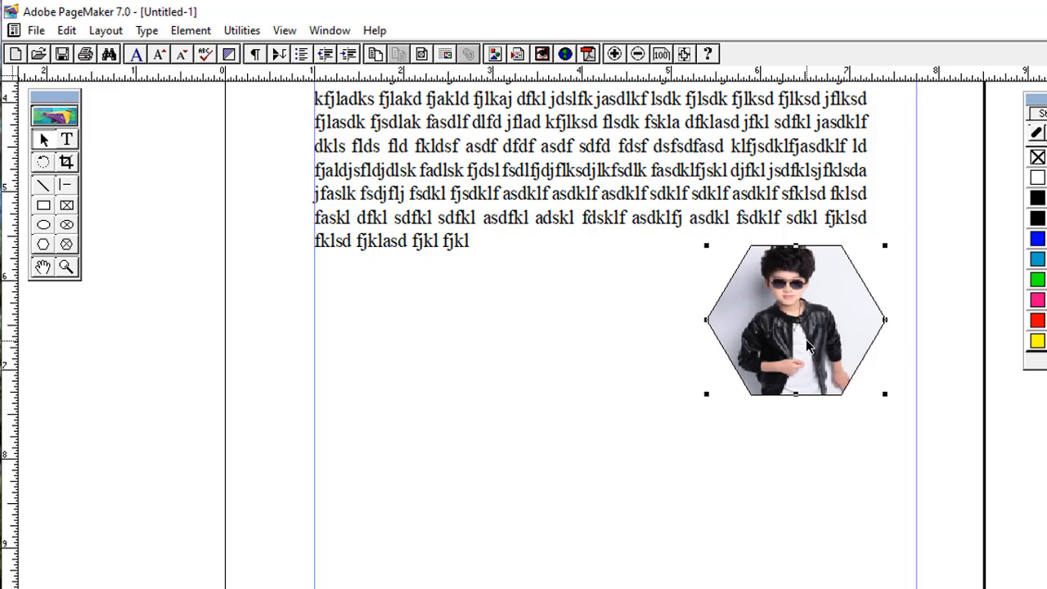
key("Delete")
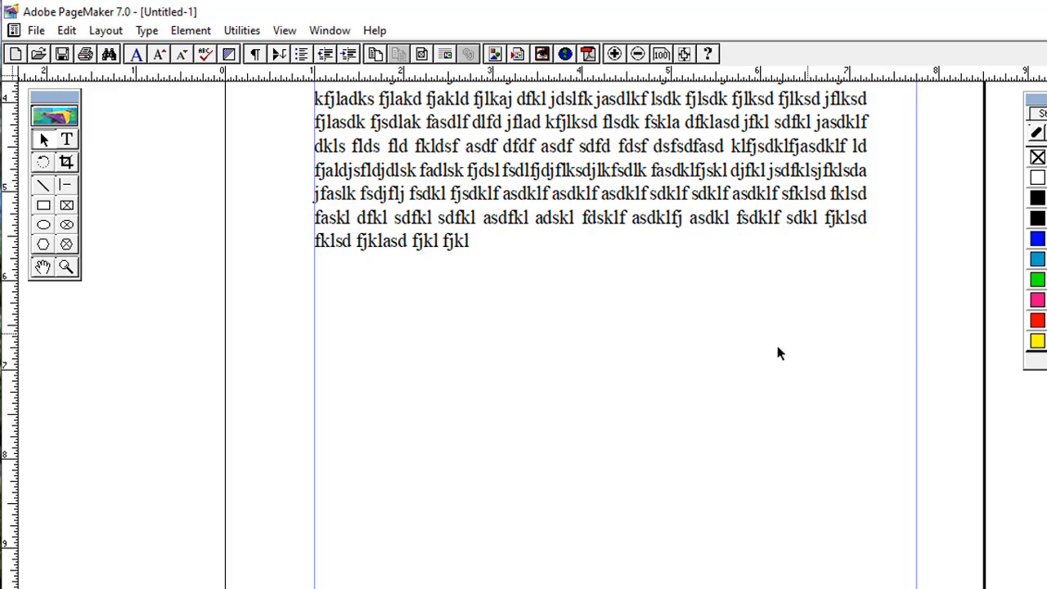
- Draw a hexagon about 2 inches wide below the text and set its polygon to 14 sides with a 23% star inset
left_click(43, 244)
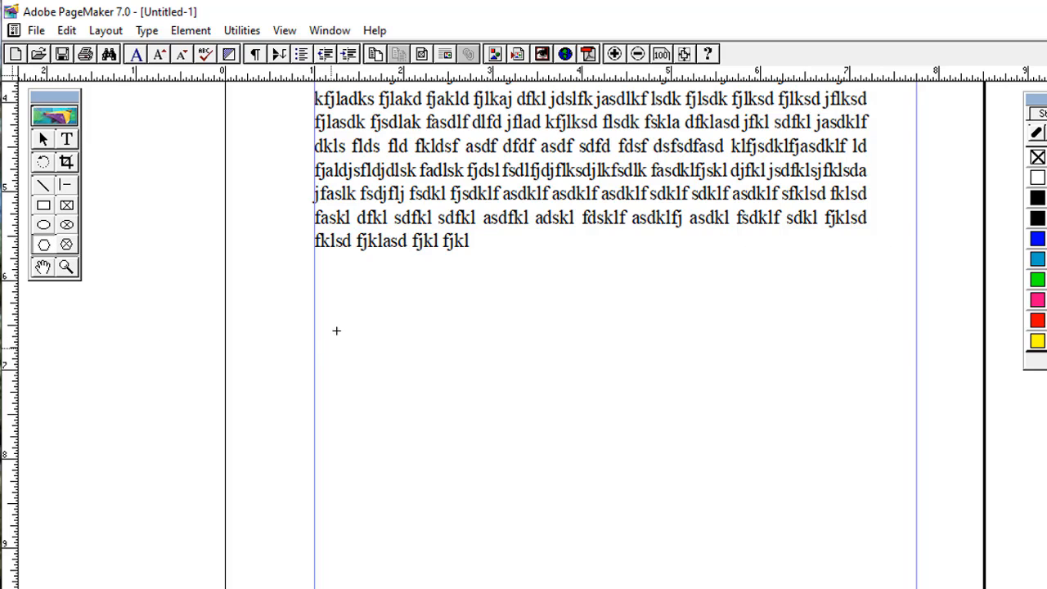
left_click_drag(353, 263, 537, 427)
left_click(190, 30)
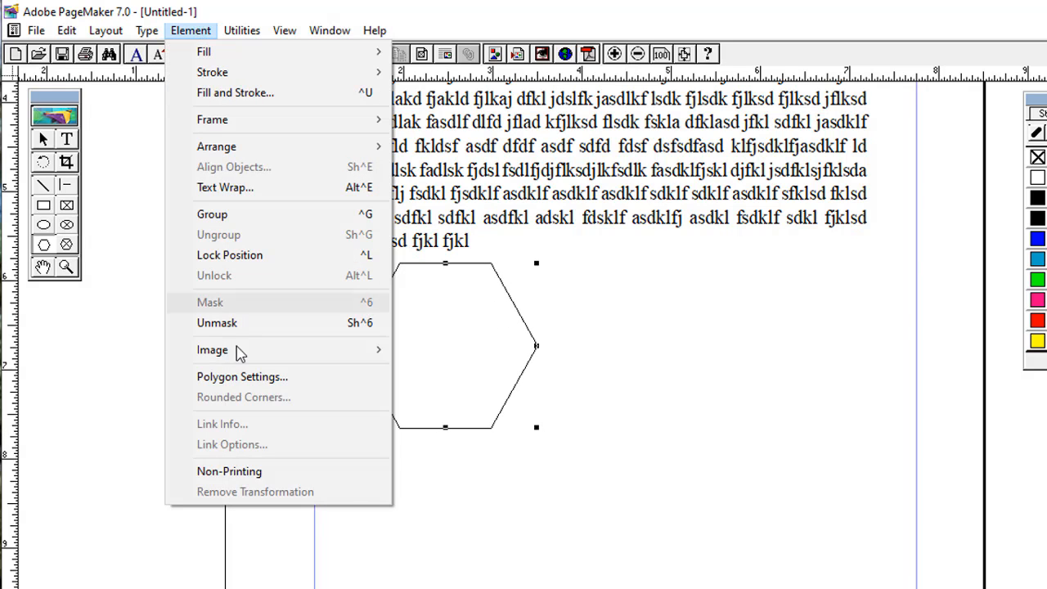
left_click(253, 381)
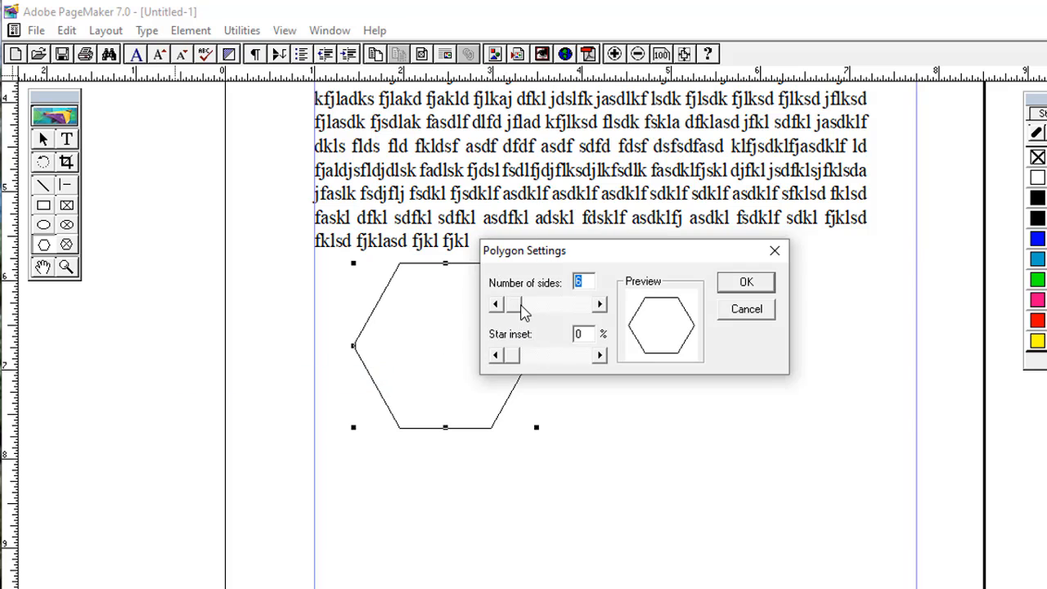
left_click_drag(525, 306, 531, 311)
left_click_drag(515, 364, 536, 362)
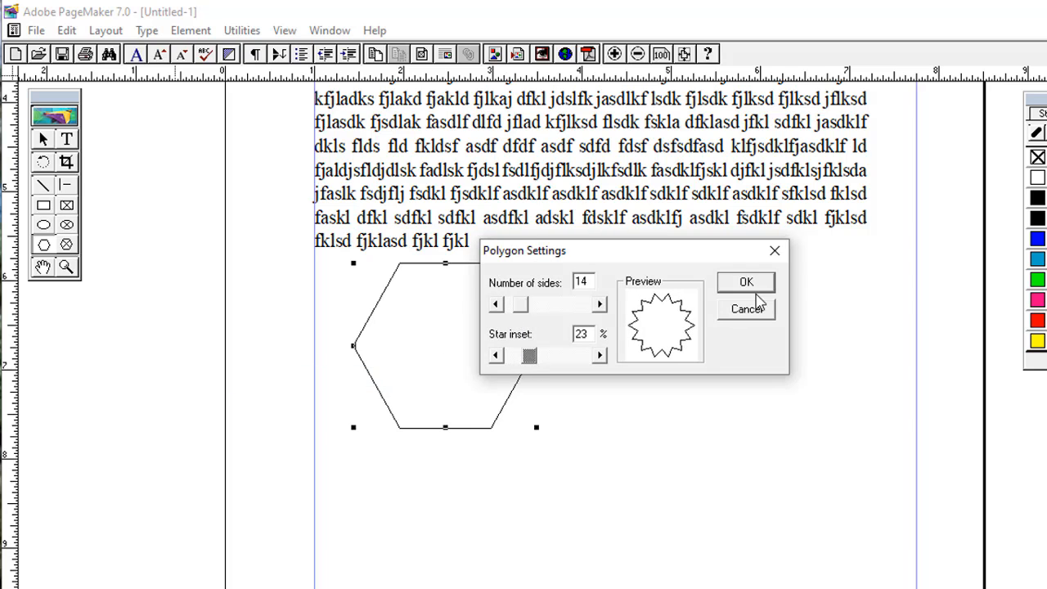
left_click(746, 285)
- Place the 2015-Fashion-Spring photo of the boy in sunglasses at about 2.8 by 2.3 inches, overlapping the star's right part
left_click(36, 30)
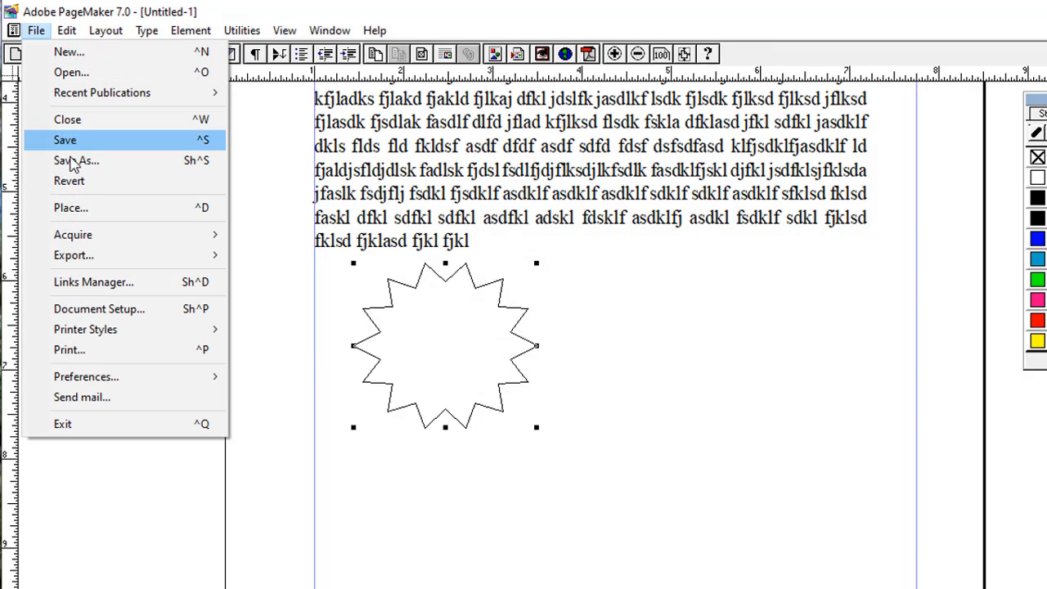
left_click(110, 207)
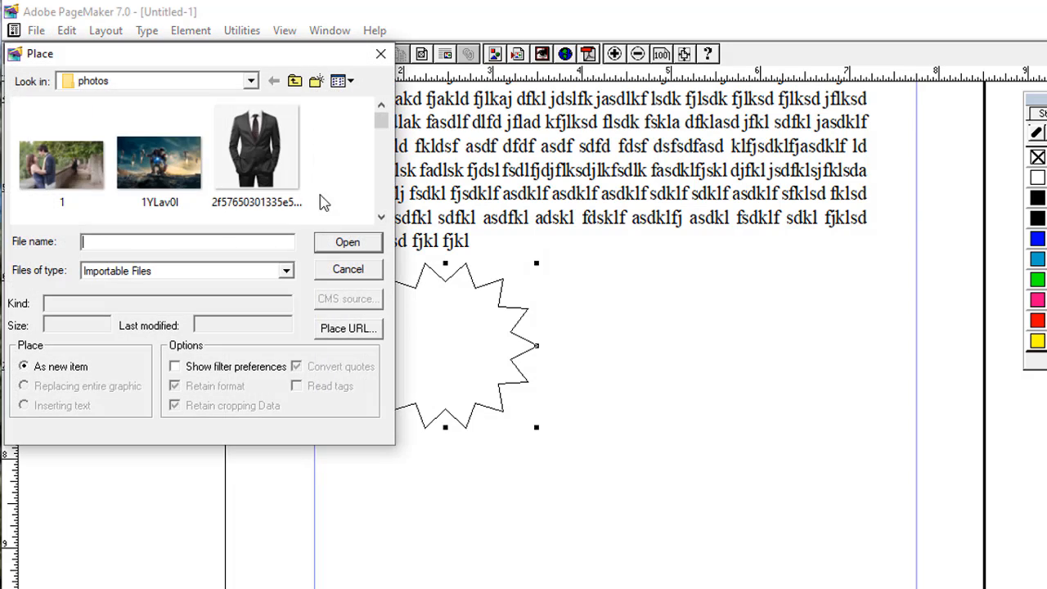
left_click(381, 217)
left_click(381, 217)
left_click(381, 217)
left_click(173, 149)
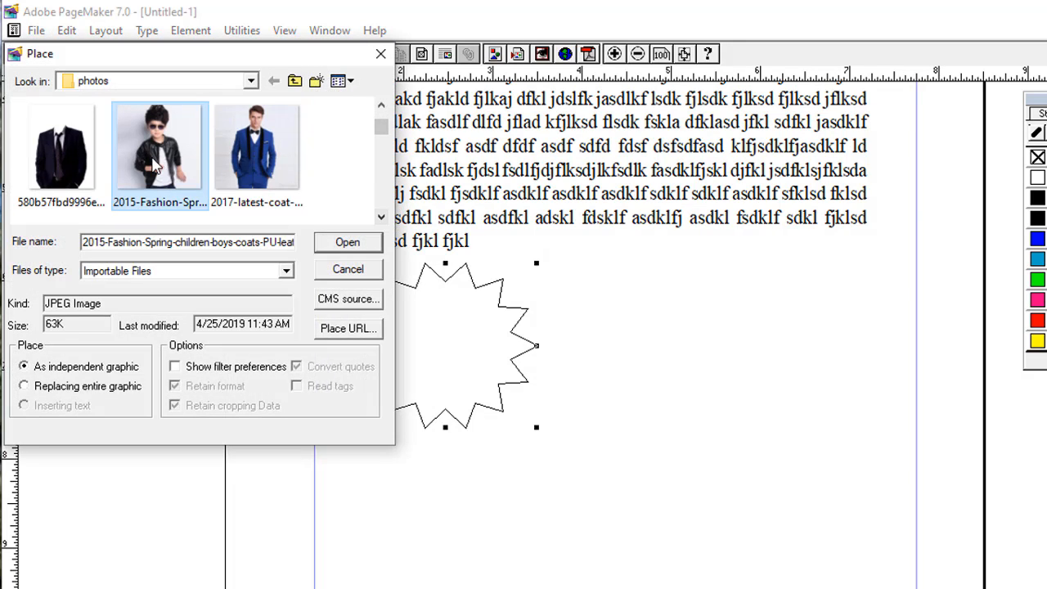
left_click(378, 244)
mouse_move(552, 237)
left_mouse_down()
mouse_move(712, 405)
mouse_move(515, 401)
mouse_move(505, 411)
mouse_move(723, 411)
left_mouse_up()
left_click_drag(648, 401, 550, 413)
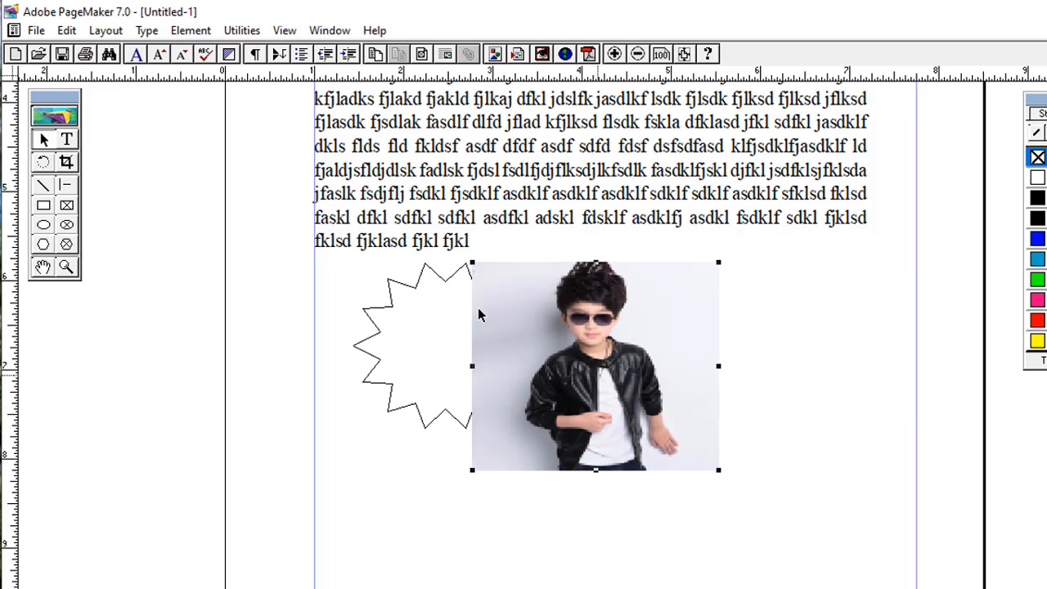
- Send the boy photo to the back and move it behind the star outline
left_click(190, 30)
mouse_move(249, 146)
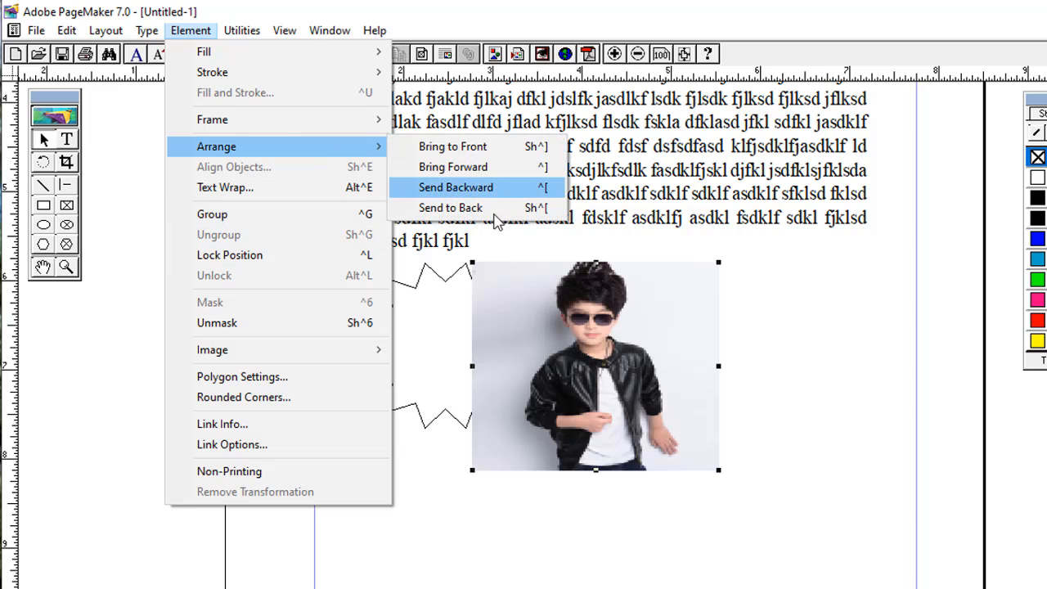
left_click(466, 207)
left_click_drag(680, 367, 555, 332)
left_click(656, 373)
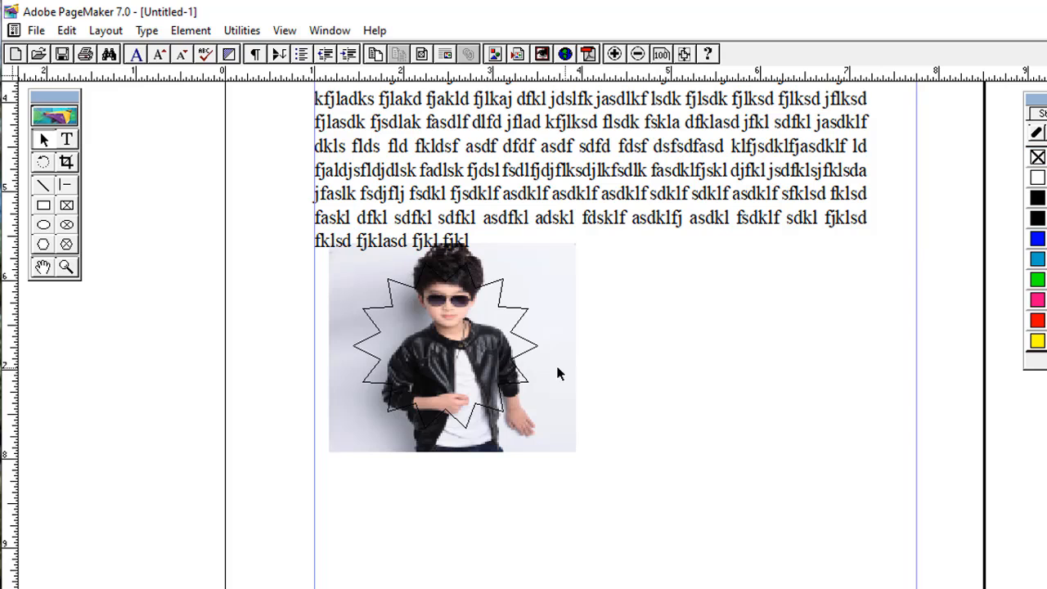
- Enlarge the star to about 2.8 by 2.3 inches and shift the boy photo so it lines up with it
left_click(521, 378)
left_click_drag(535, 426, 606, 472)
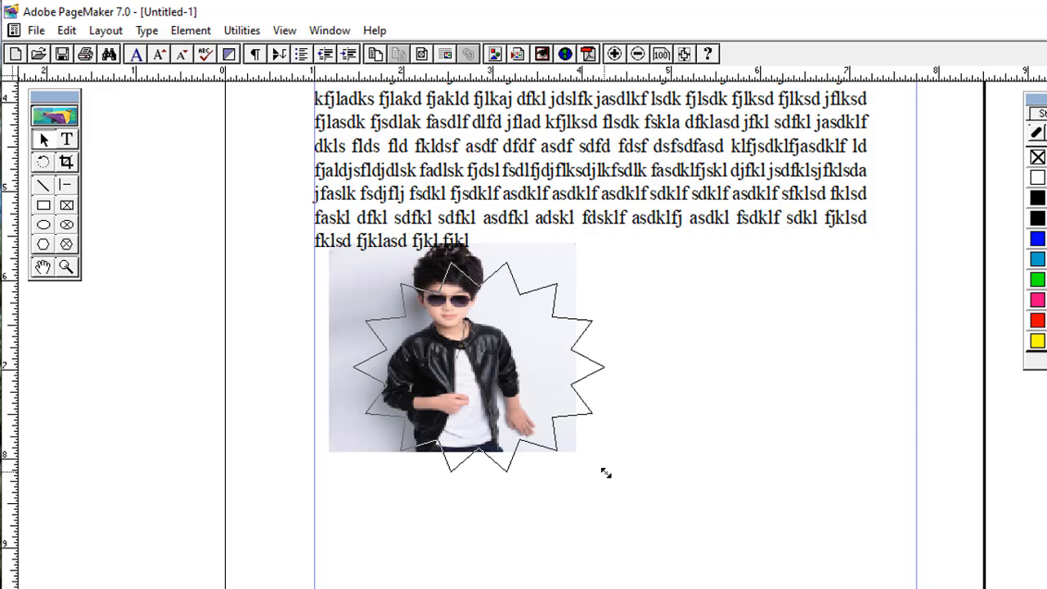
left_click_drag(572, 408, 607, 432)
left_click(704, 373)
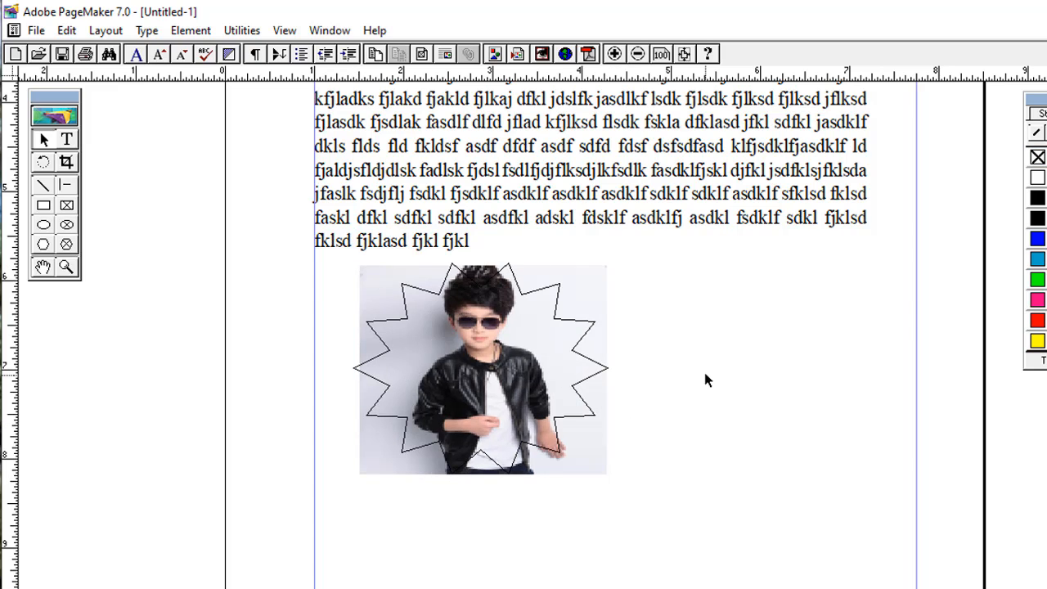
- Mask the boy photo with the 14-pointed star
left_click_drag(289, 261, 713, 497)
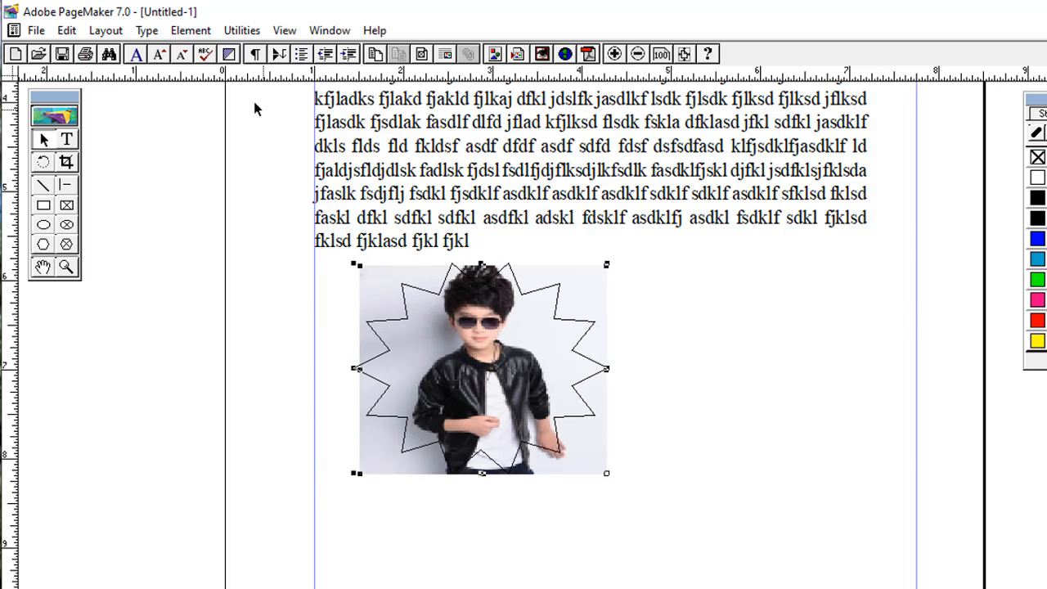
left_click(198, 31)
left_click(251, 303)
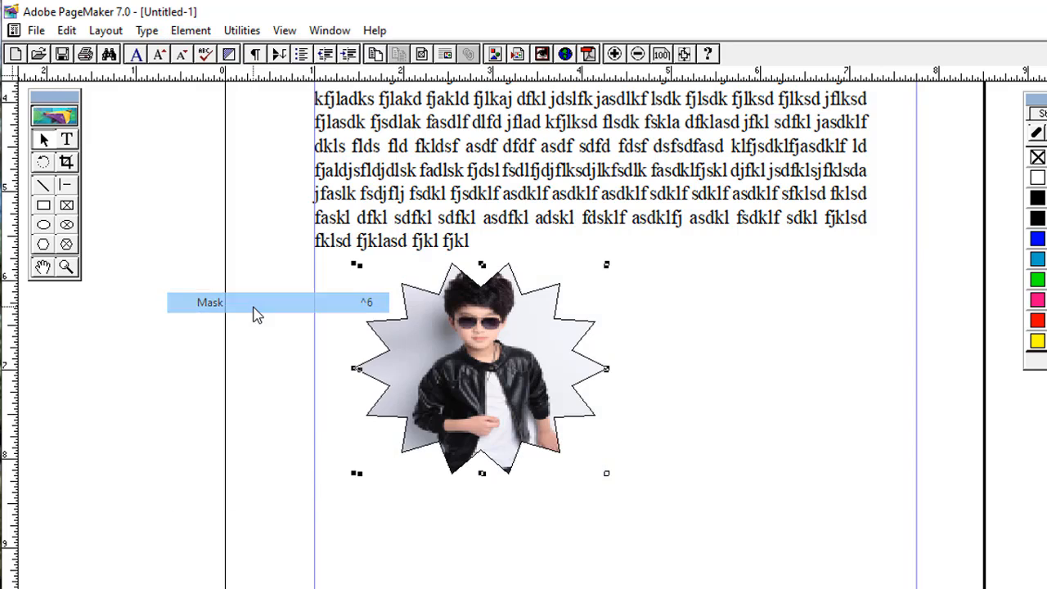
left_click(675, 416)
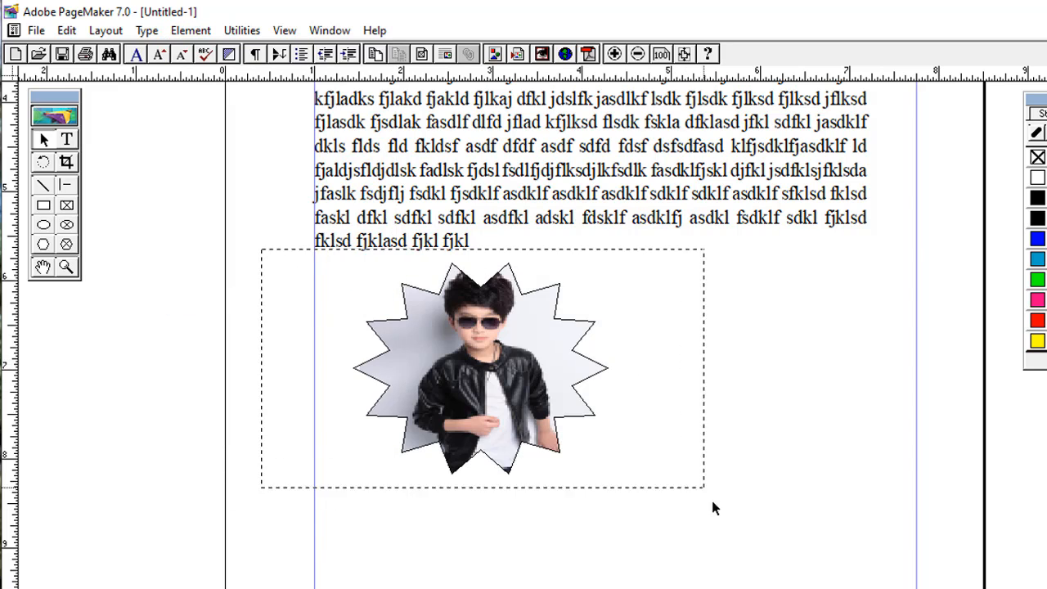
- Group the star with its masked photo and move the group toward the page's right margin
left_click_drag(712, 501, 710, 499)
left_click(191, 30)
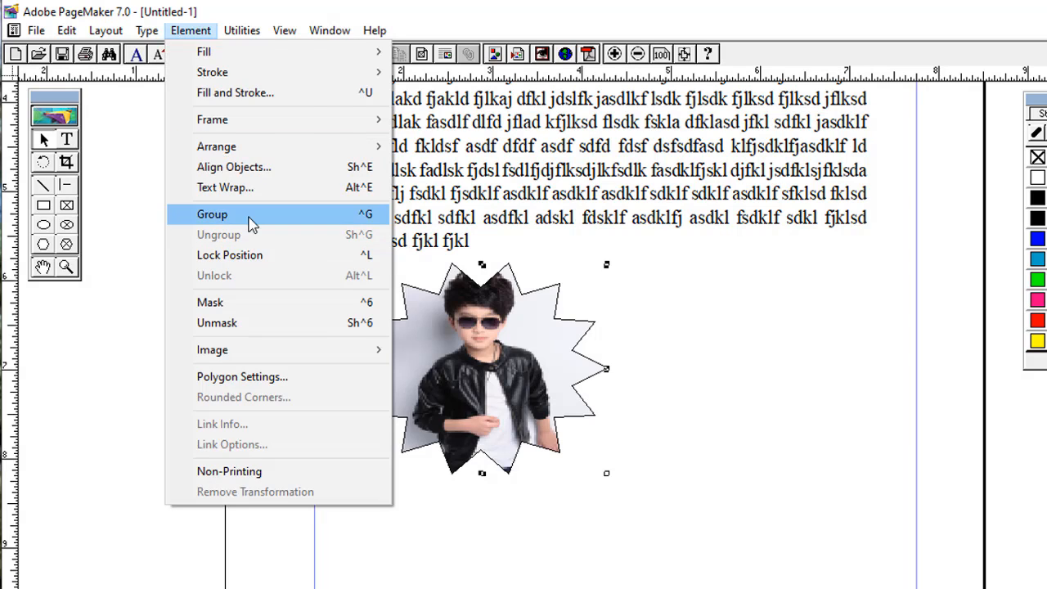
left_click(252, 225)
left_click_drag(520, 351, 788, 332)
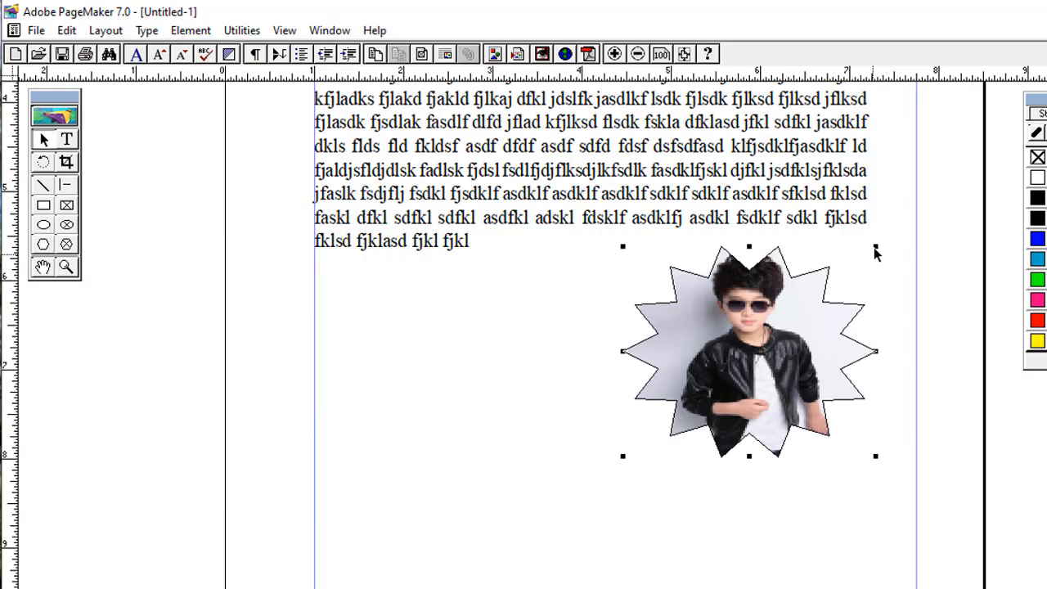
- Shrink the grouped star photo to about 1.8 by 1.6 inches, keeping it below the text near the right margin
left_click_drag(876, 247, 797, 294)
left_click_drag(736, 338, 803, 281)
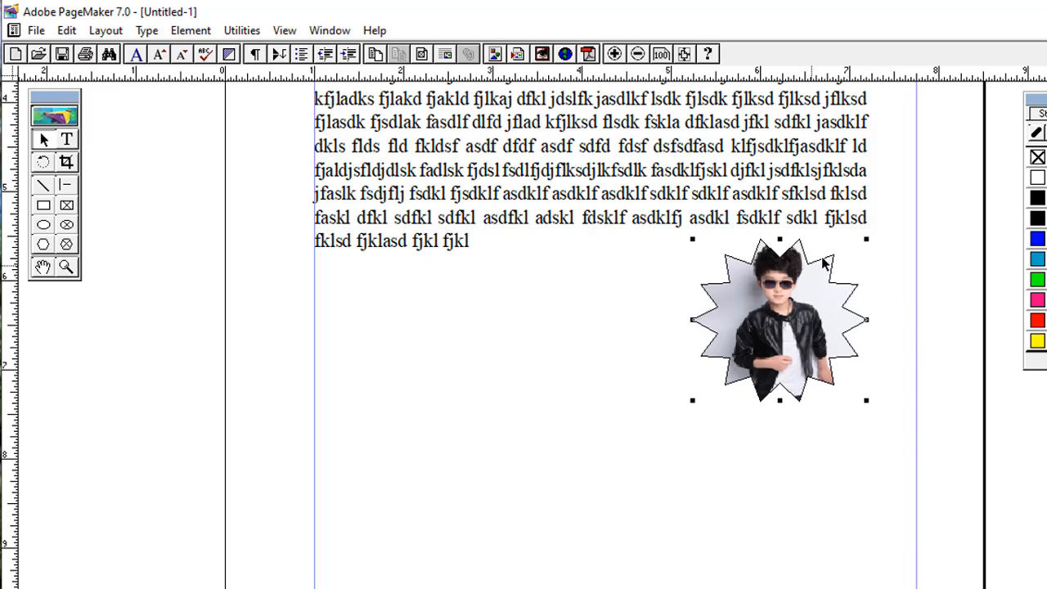
left_click_drag(866, 237, 855, 254)
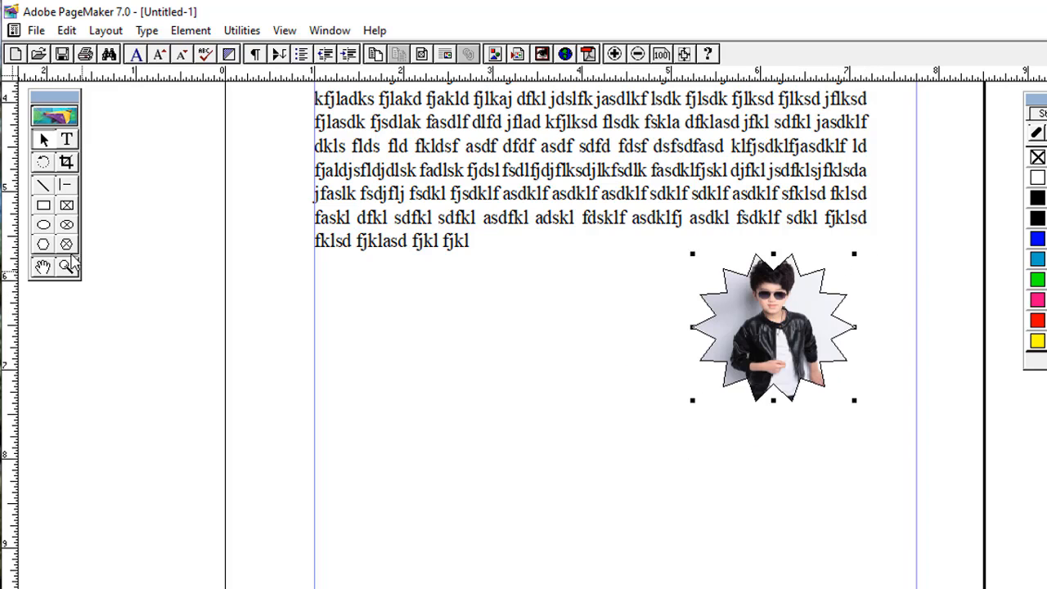
left_click(44, 225)
left_click_drag(361, 268, 547, 430)
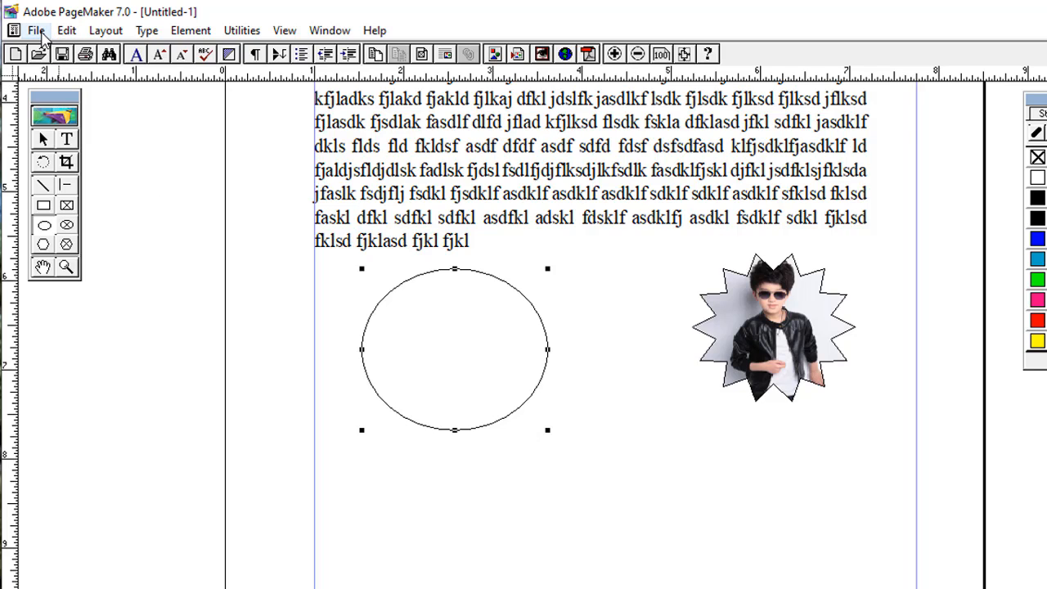
key("Delete")
- Place the 1YLav0I photo with a complete copy in the publication, about 2.6 by 2.1 inches, below the text
left_click(37, 30)
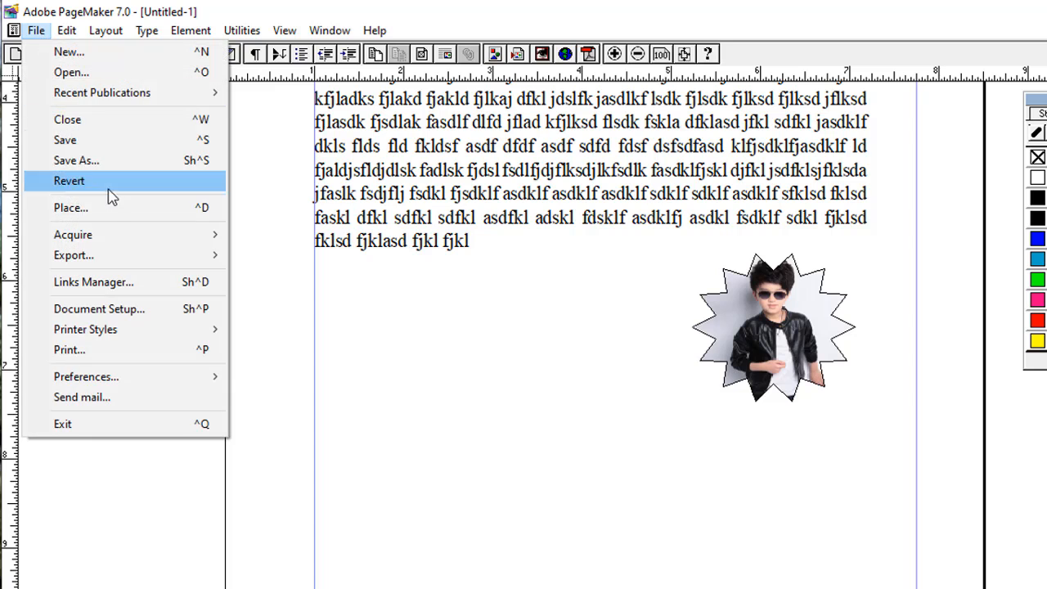
left_click(121, 208)
scroll(264, 187, "down", 1)
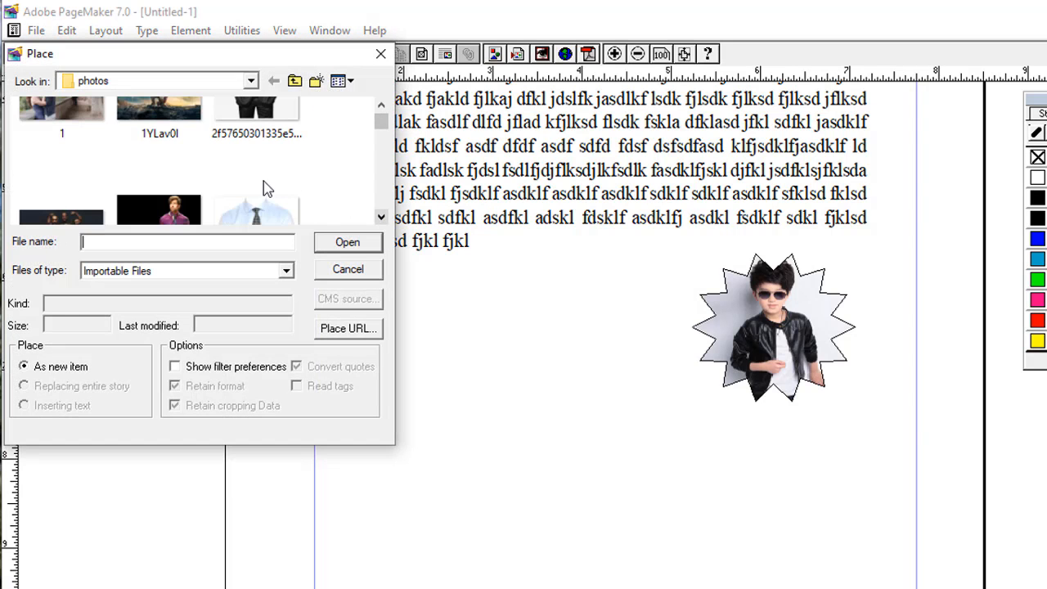
left_click(173, 120)
left_click(337, 244)
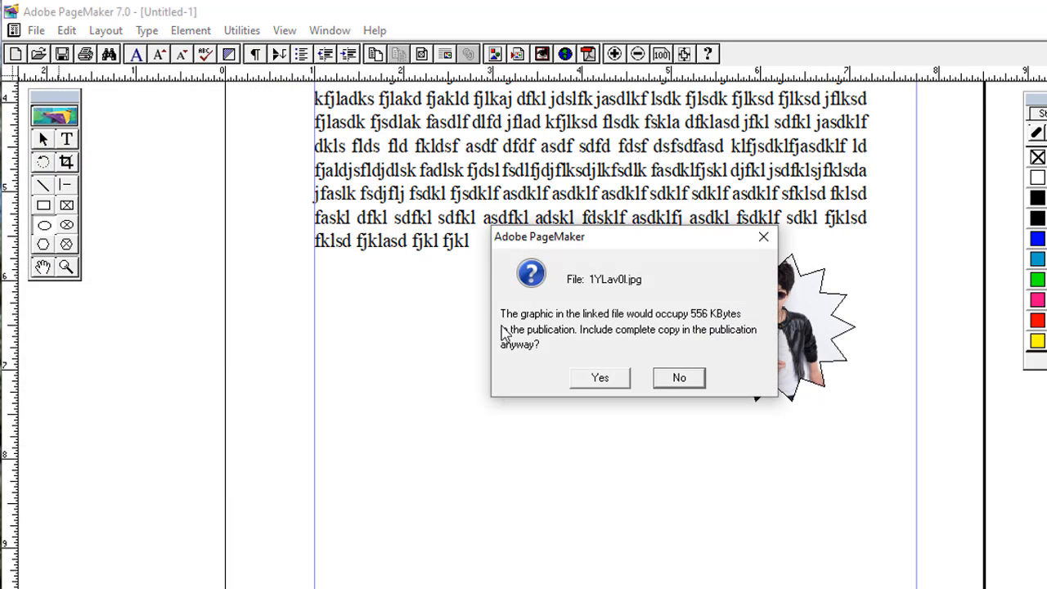
left_click(602, 381)
left_click_drag(363, 274, 601, 458)
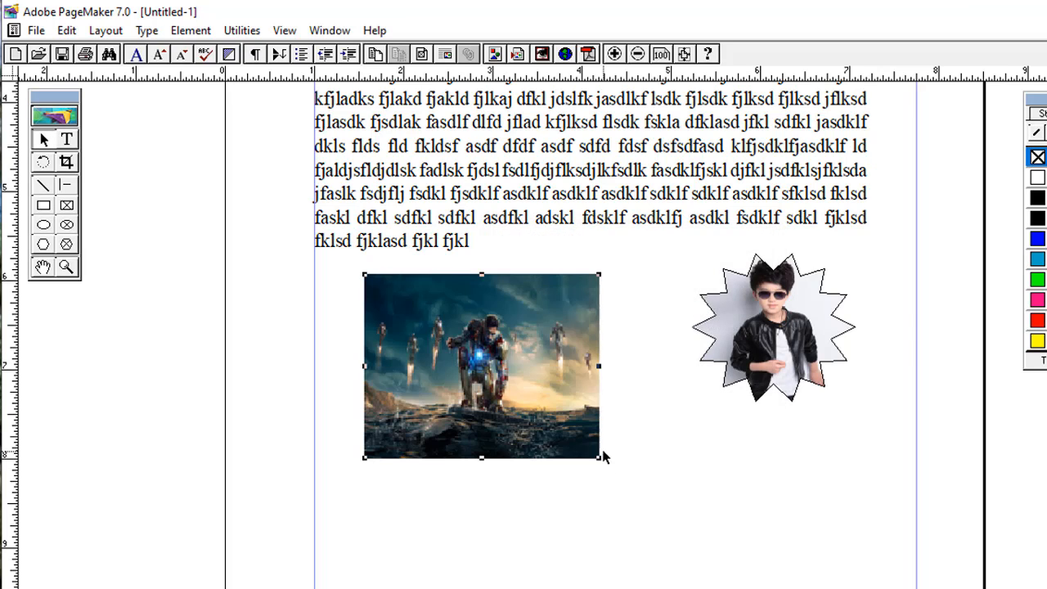
- Draw an ellipse about 1.7 by 1.6 inches over the middle of the 1YLav0I photo
left_click(43, 224)
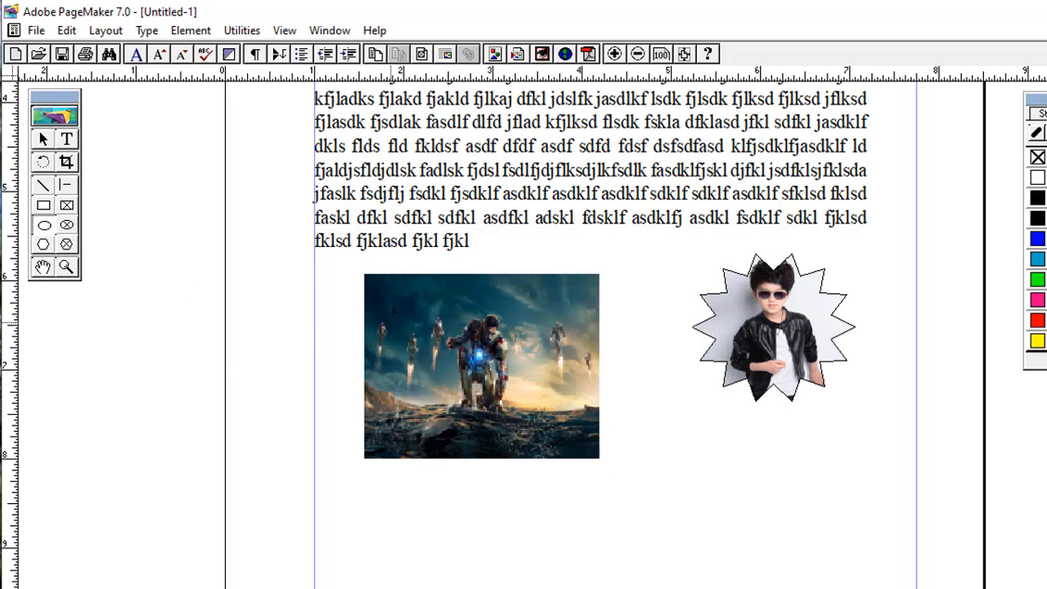
left_click_drag(393, 291, 550, 434)
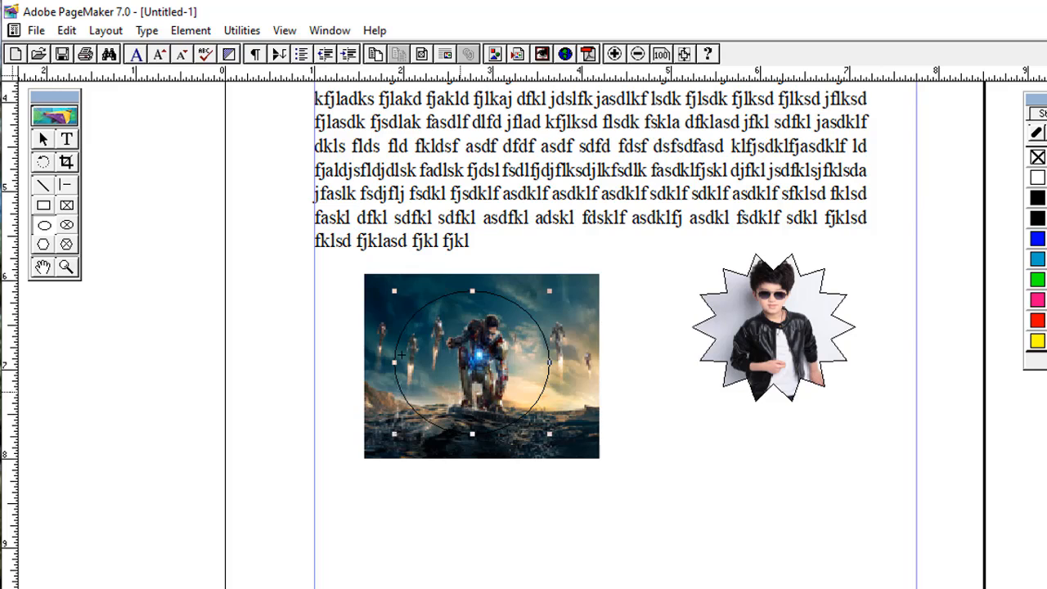
left_click(43, 139)
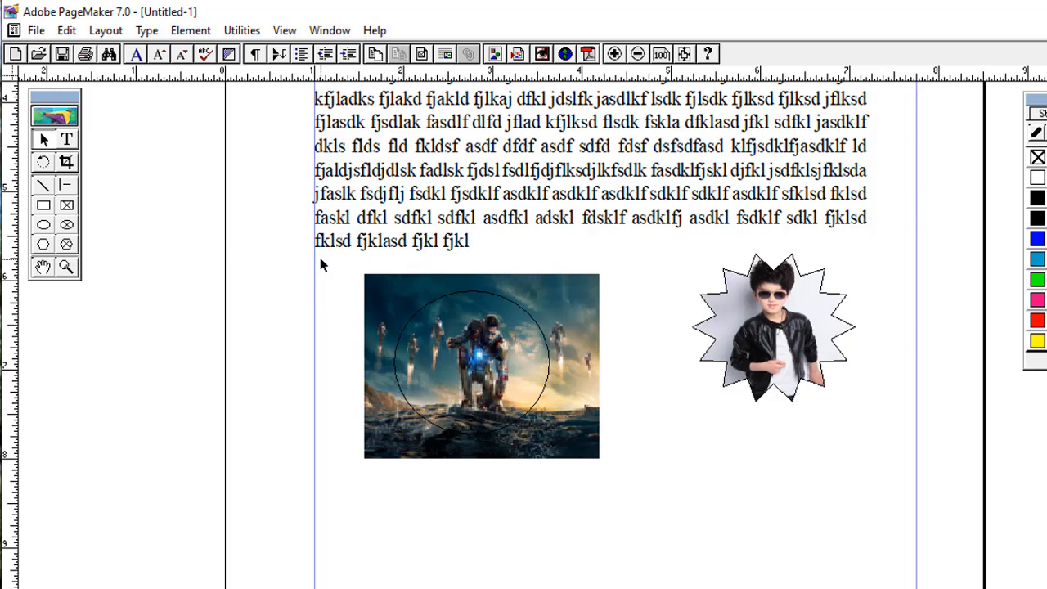
- Select the ellipse together with the 1YLav0I photo and mask the photo with the ellipse
left_click_drag(321, 263, 629, 484)
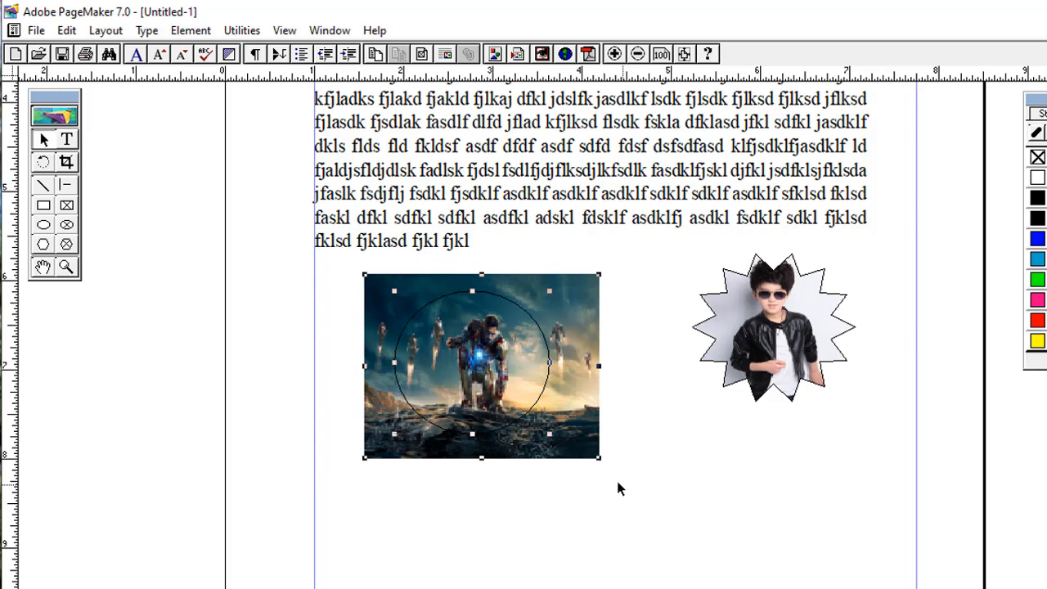
left_click(346, 329)
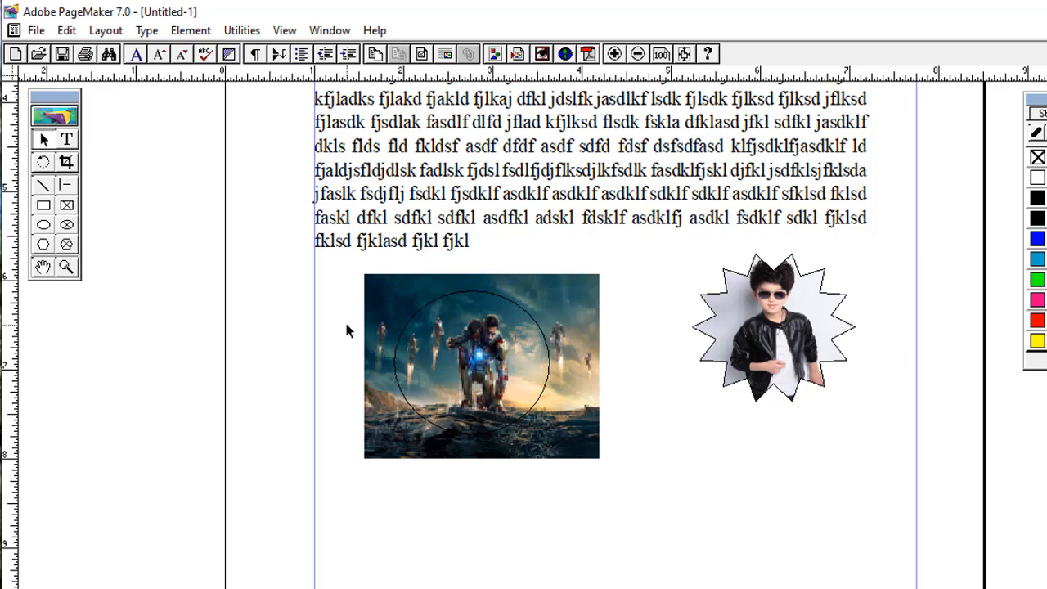
left_click(422, 320)
mouse_move(322, 252)
left_mouse_down()
mouse_move(460, 394)
mouse_move(355, 253)
mouse_move(324, 248)
left_mouse_up()
left_click_drag(342, 343, 481, 362)
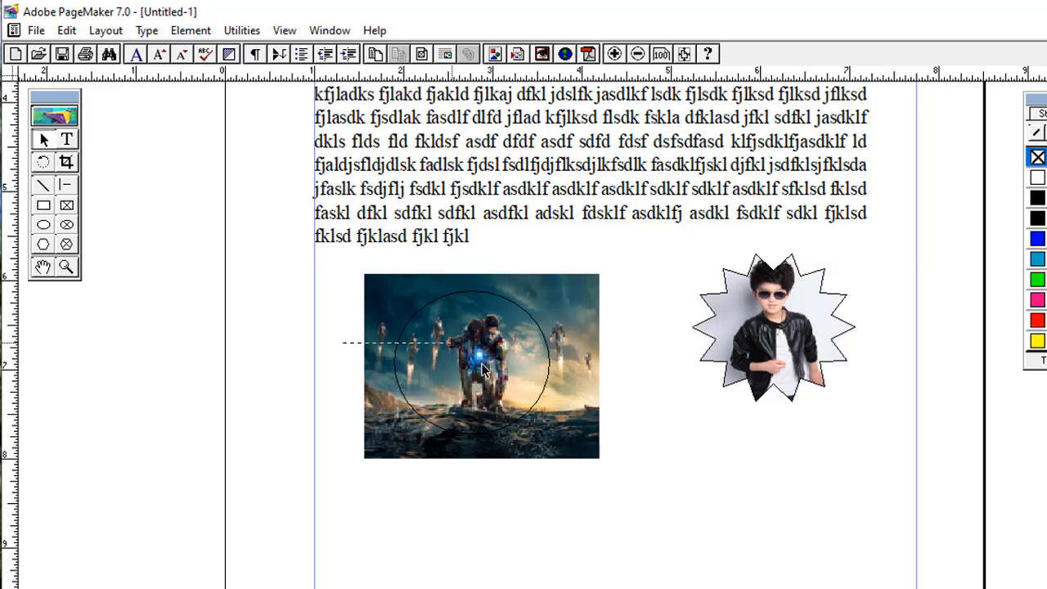
left_click_drag(641, 494, 608, 470)
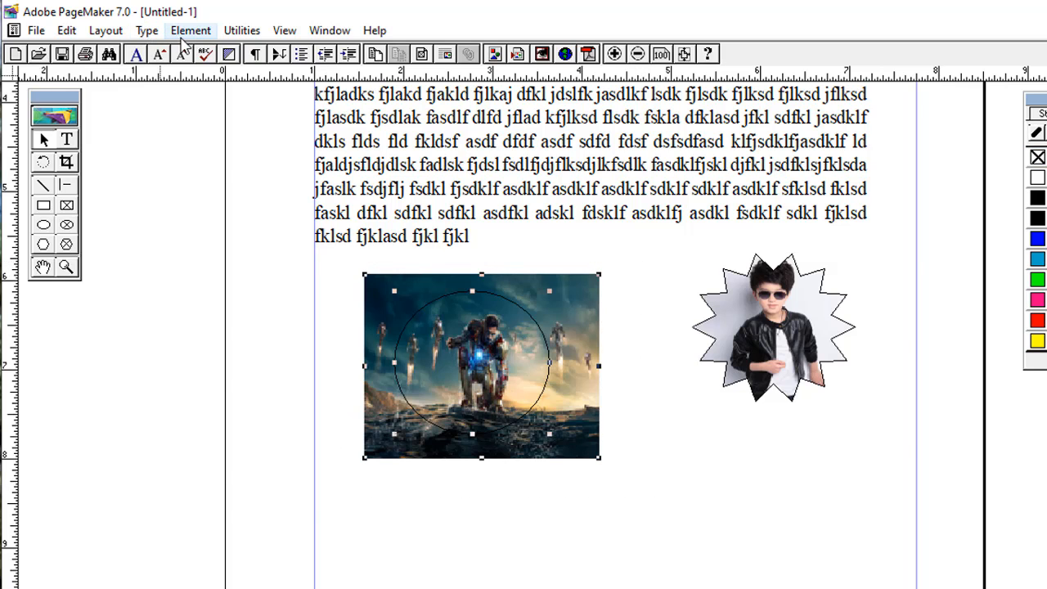
left_click(190, 30)
left_click(260, 314)
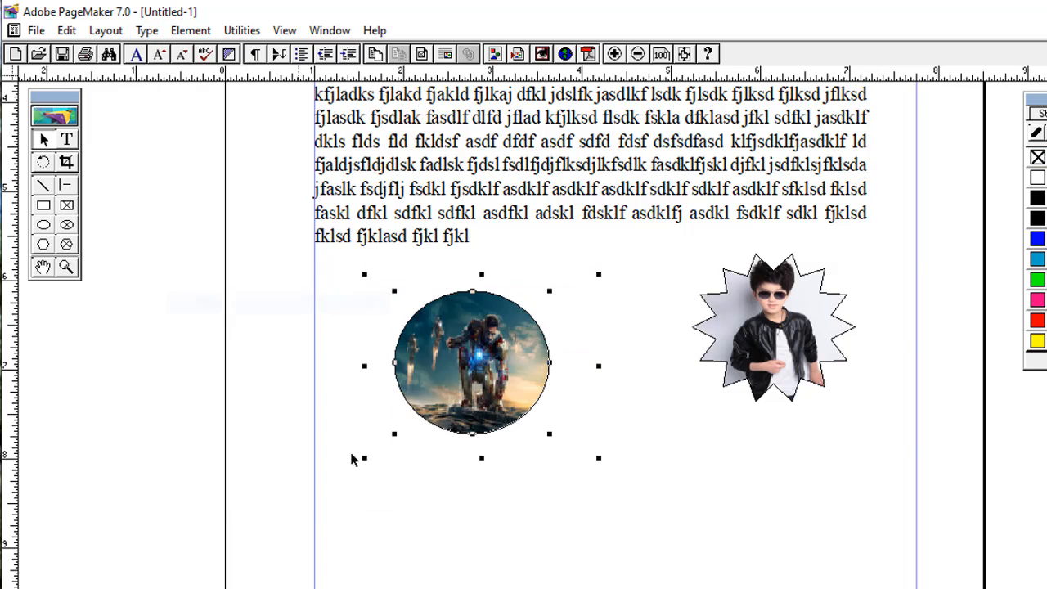
left_click(646, 490)
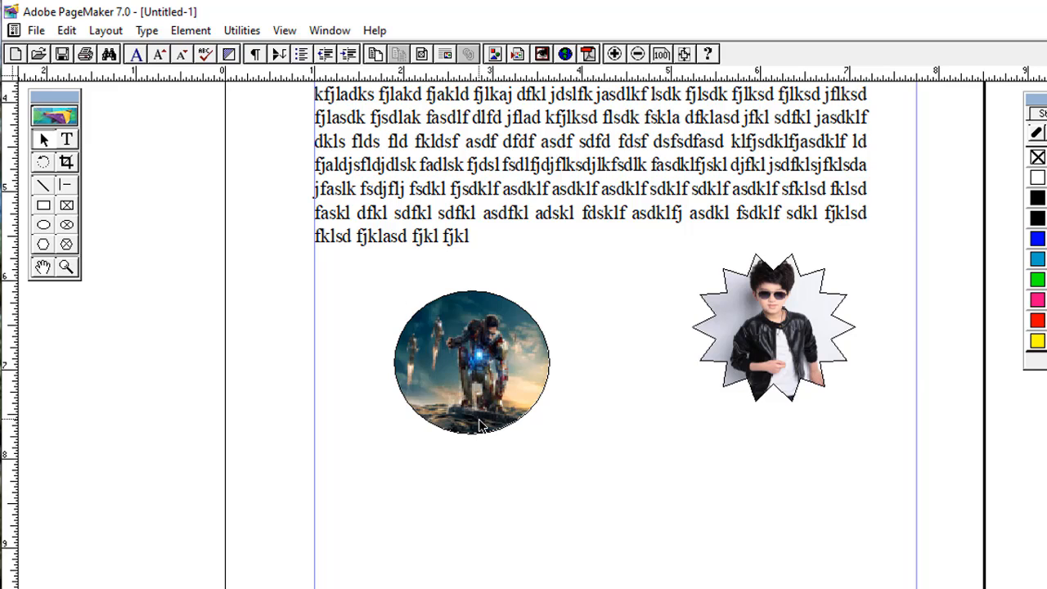
- Give the ellipse around the masked photo an 8pt stroke
left_click(526, 415)
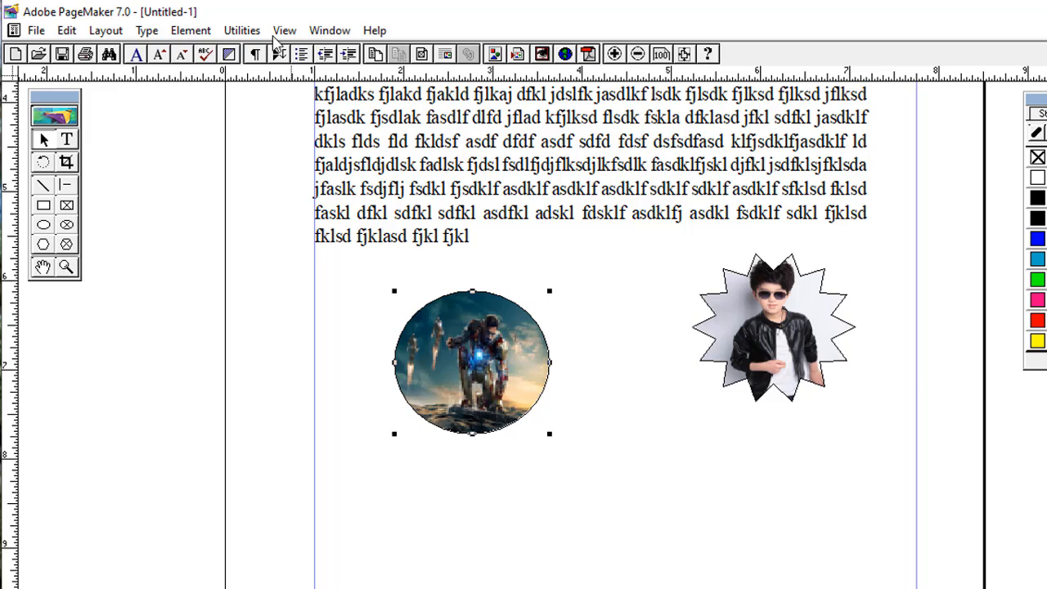
left_click(206, 33)
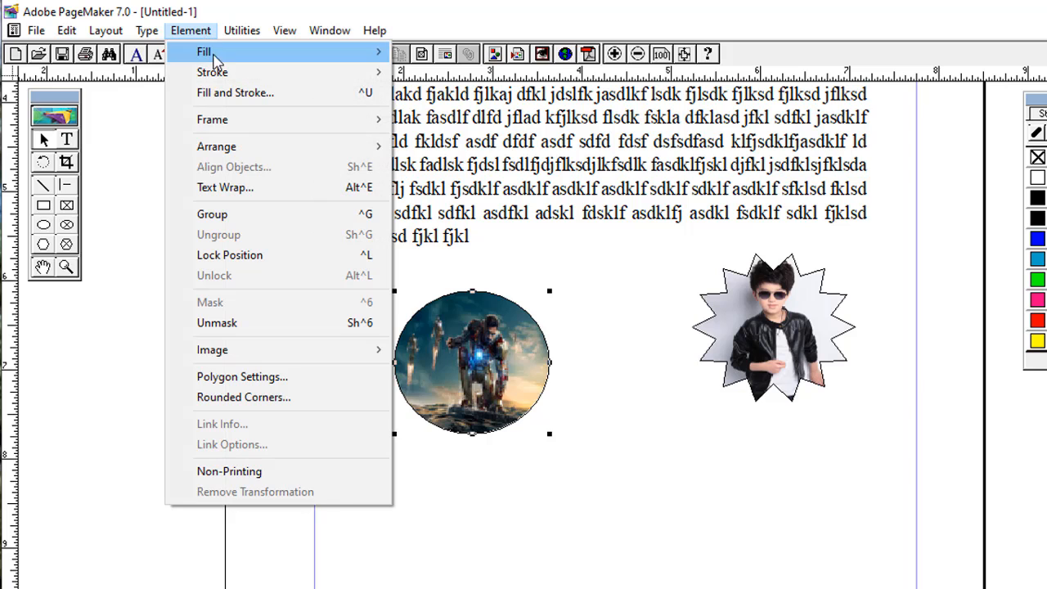
mouse_move(205, 72)
left_click(495, 235)
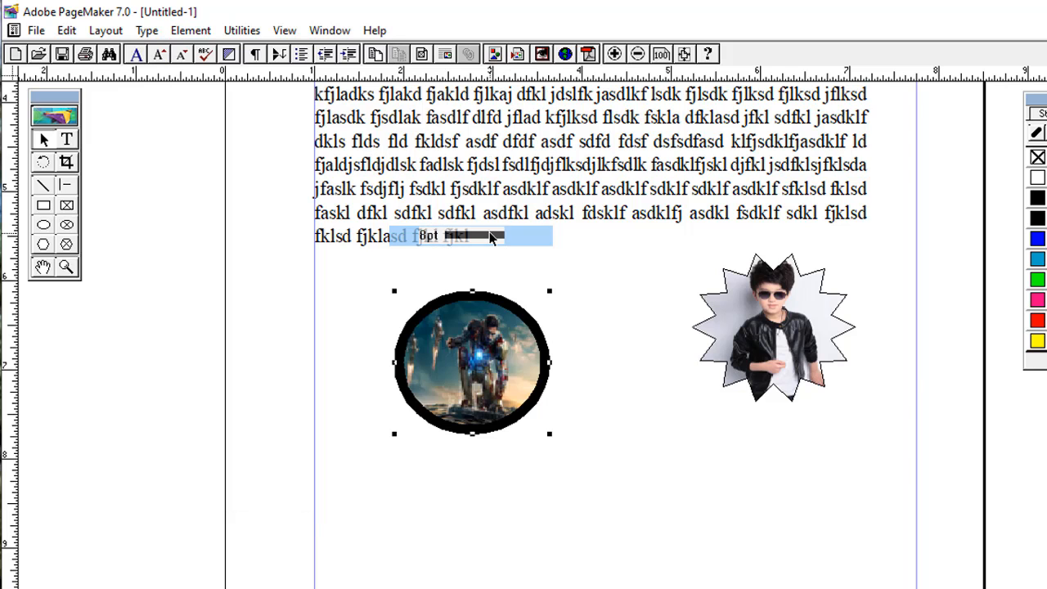
- Color the ellipse's stroke green after trying pink and None as its color
left_click(1037, 300)
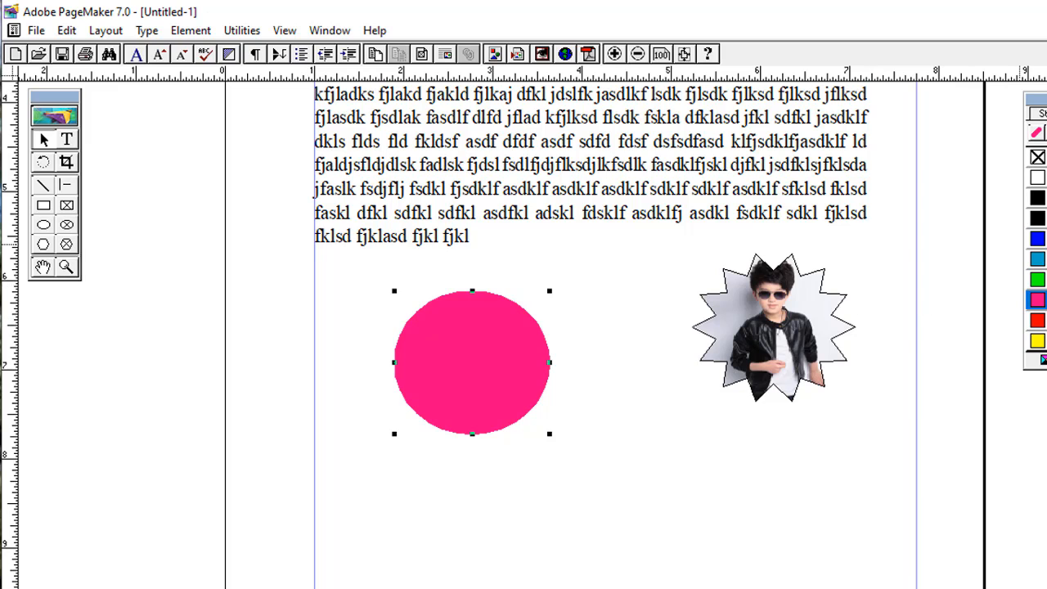
left_click(1038, 157)
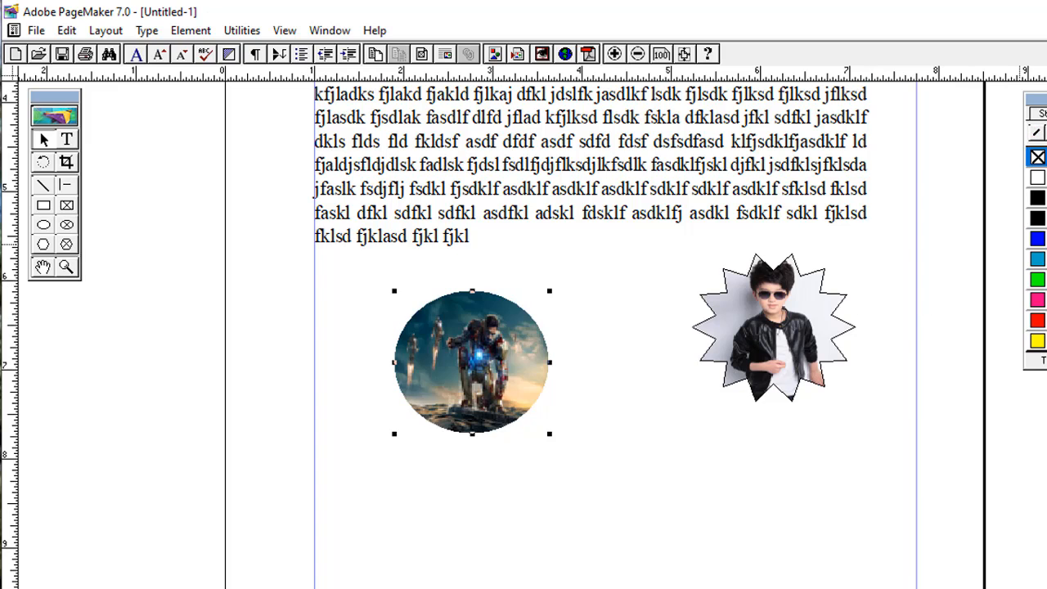
left_click(1036, 134)
left_click(1037, 279)
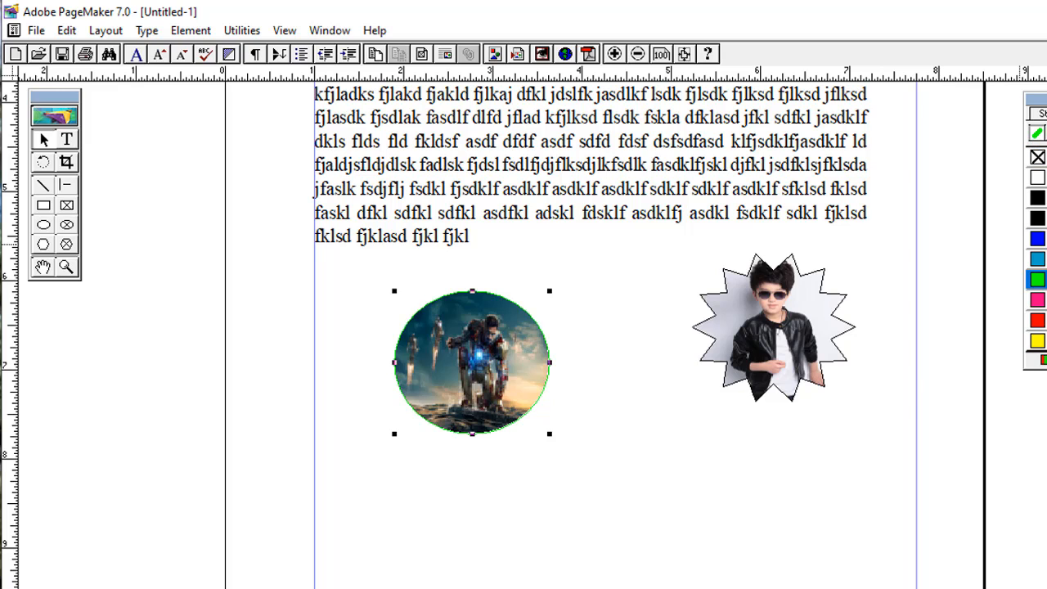
- Give the ellipse around the masked photo a 6pt stroke and color it green after trying red and blue
left_click(1037, 320)
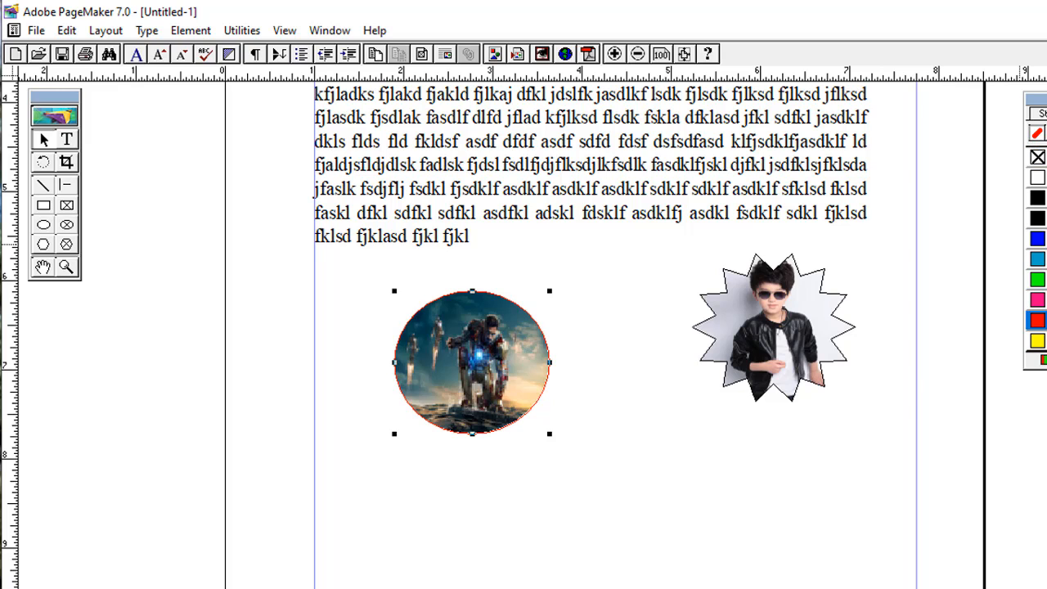
left_click(191, 31)
left_click(515, 214)
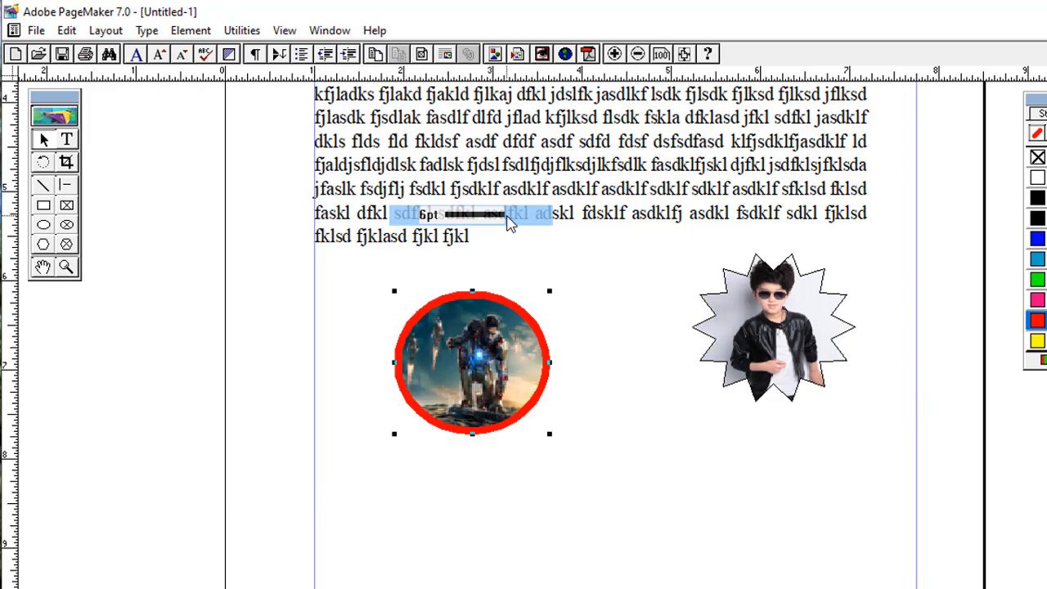
left_click(1037, 238)
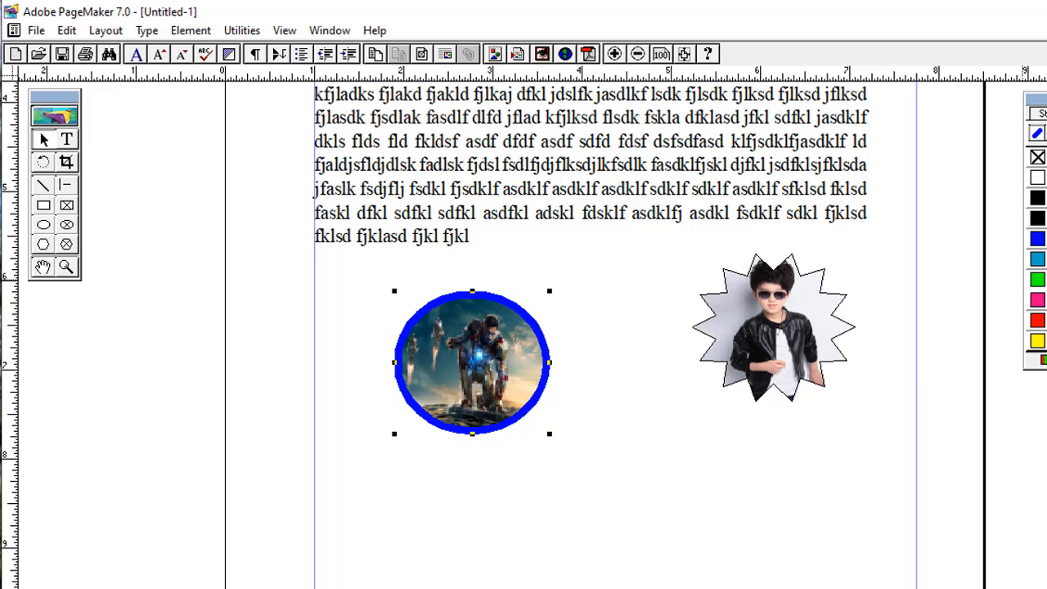
left_click(1037, 279)
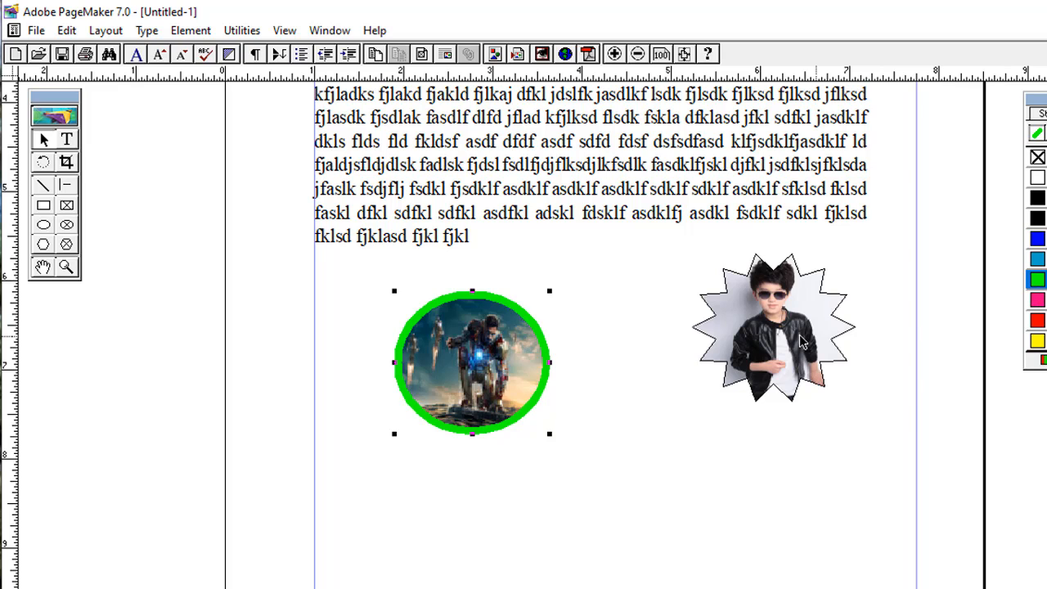
- Change the ellipse's stroke to the 6pt dashed style and deselect it
left_click(191, 31)
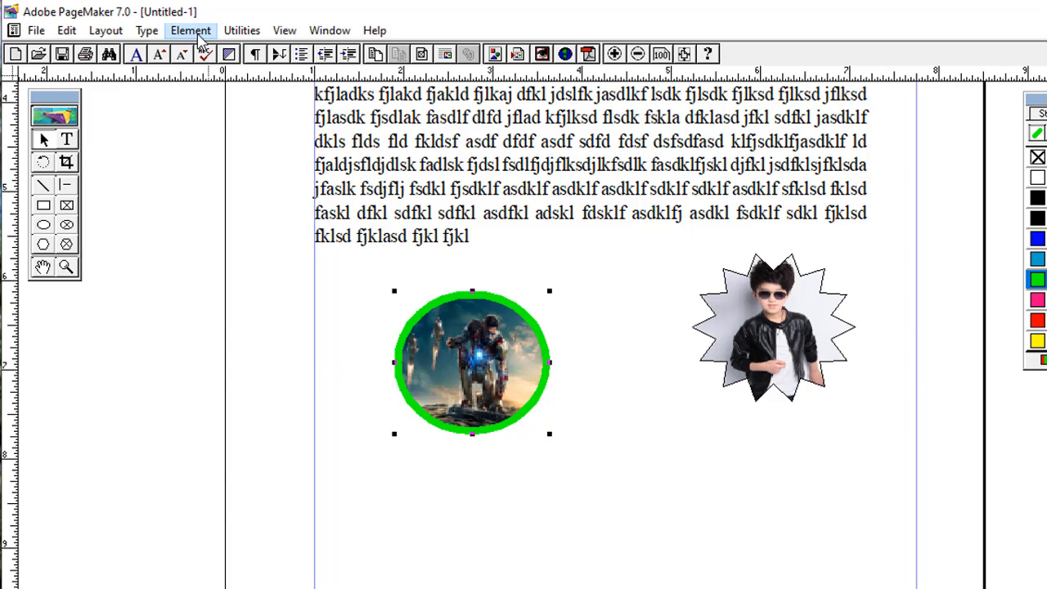
mouse_move(237, 72)
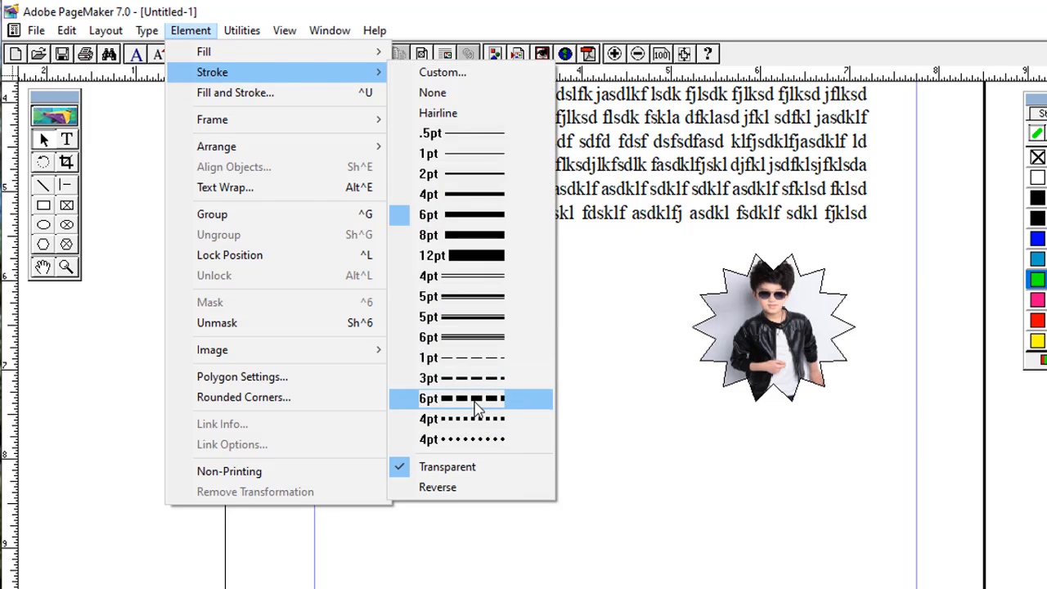
left_click(463, 399)
left_click(281, 354)
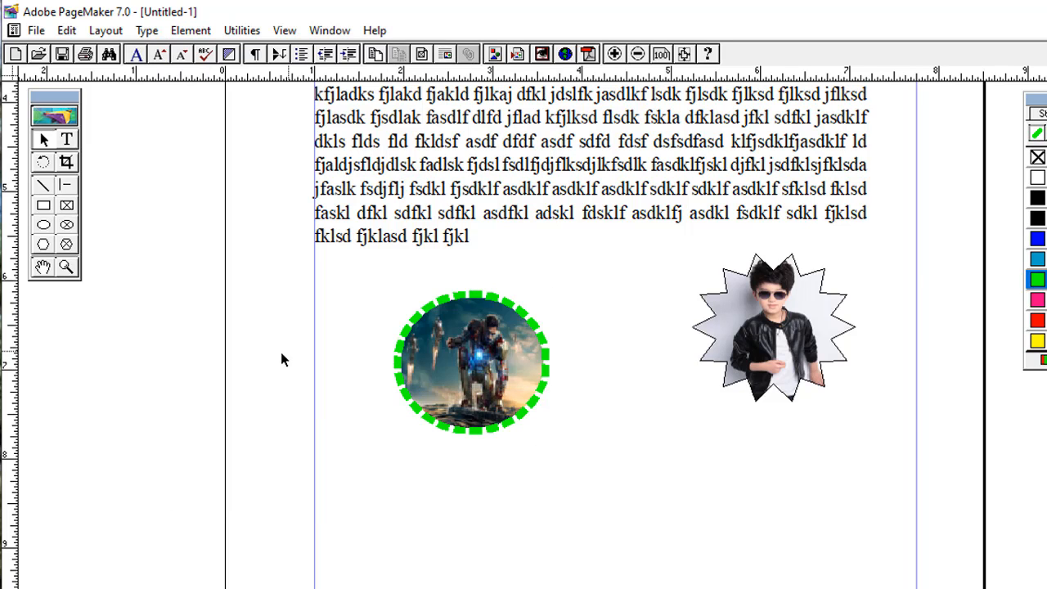
- Shift the photo up and to the left inside the dashed ellipse mask
left_click(190, 30)
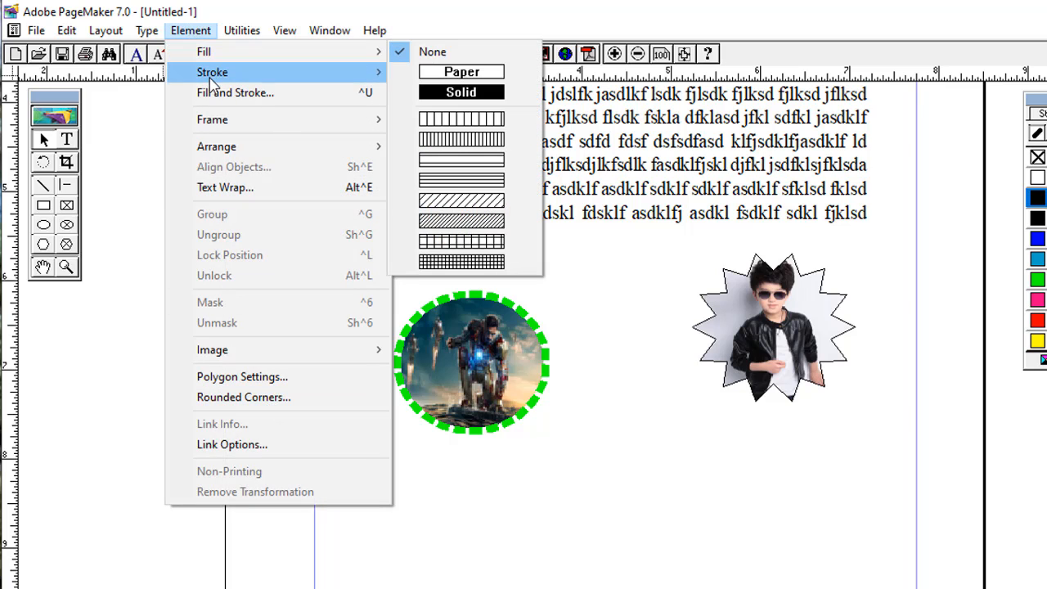
mouse_move(233, 155)
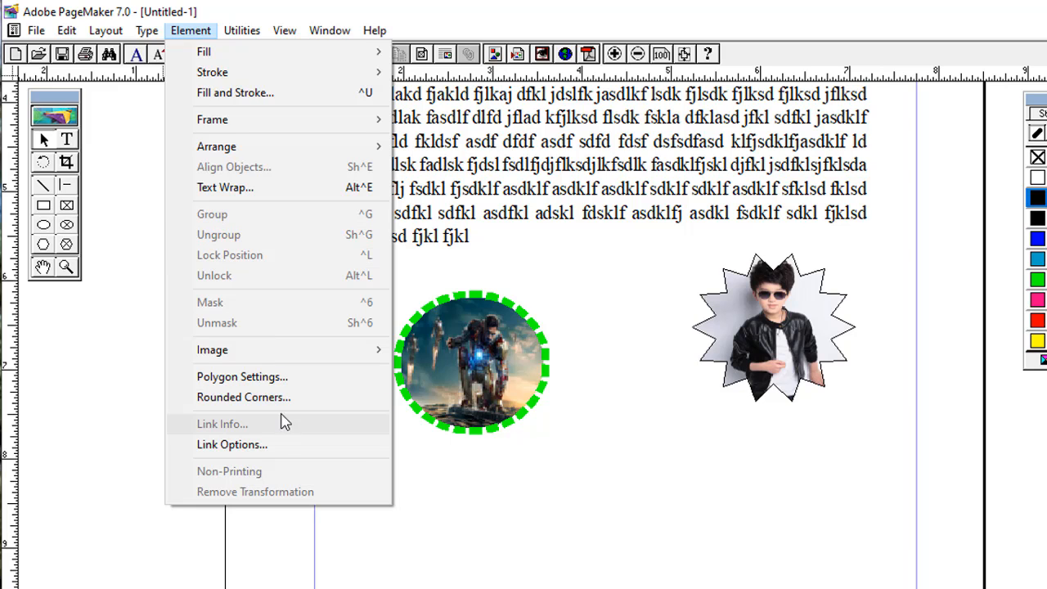
left_click(504, 440)
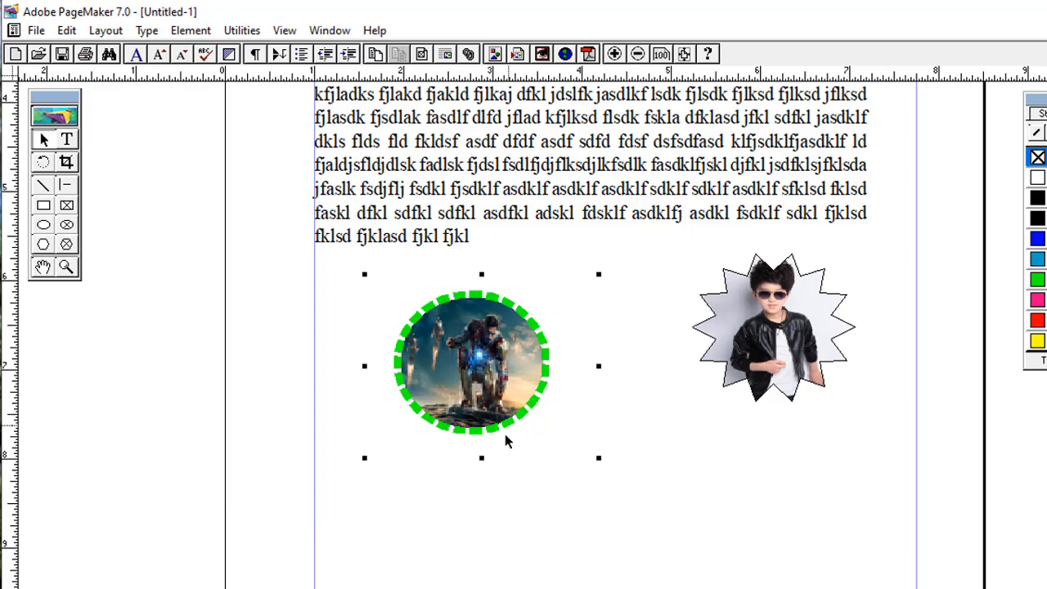
left_click_drag(502, 409, 480, 401)
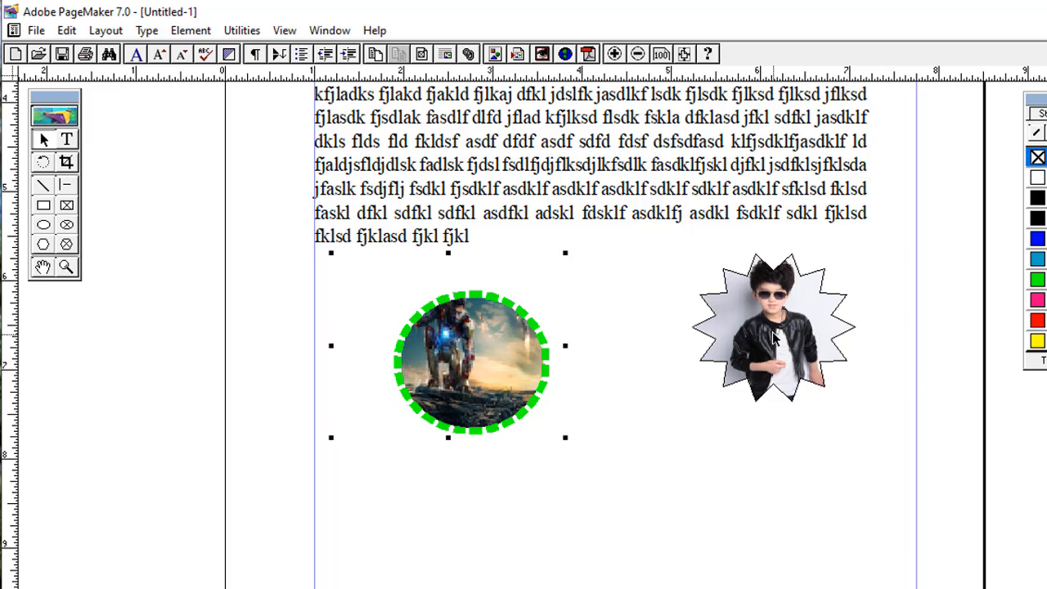
- Move the star-masked photo closer to the ellipse and select both masked photos together
left_click(775, 348)
left_click_drag(776, 347, 673, 363)
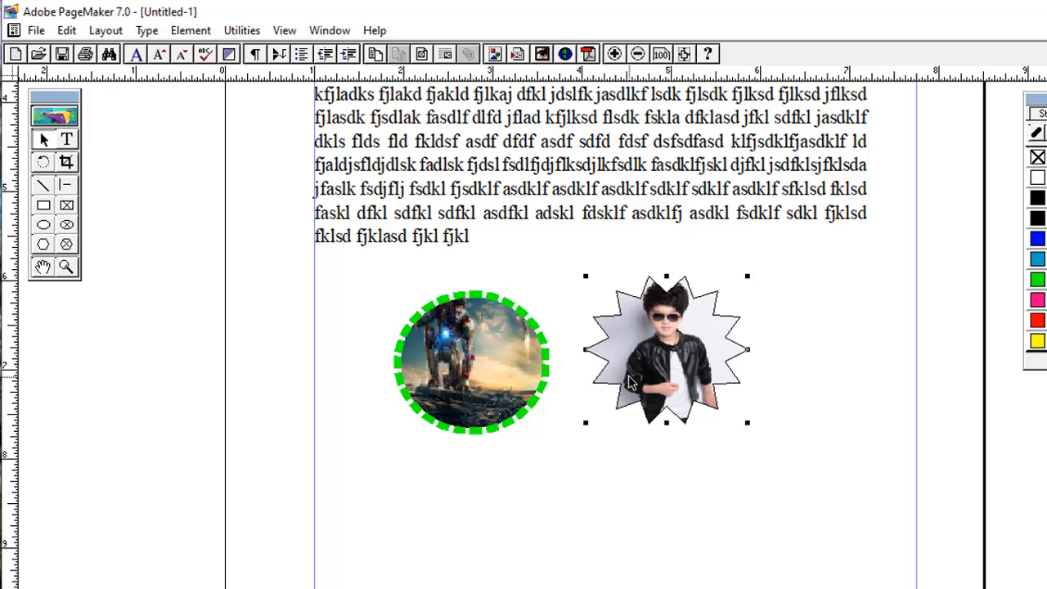
left_click_drag(287, 253, 827, 476)
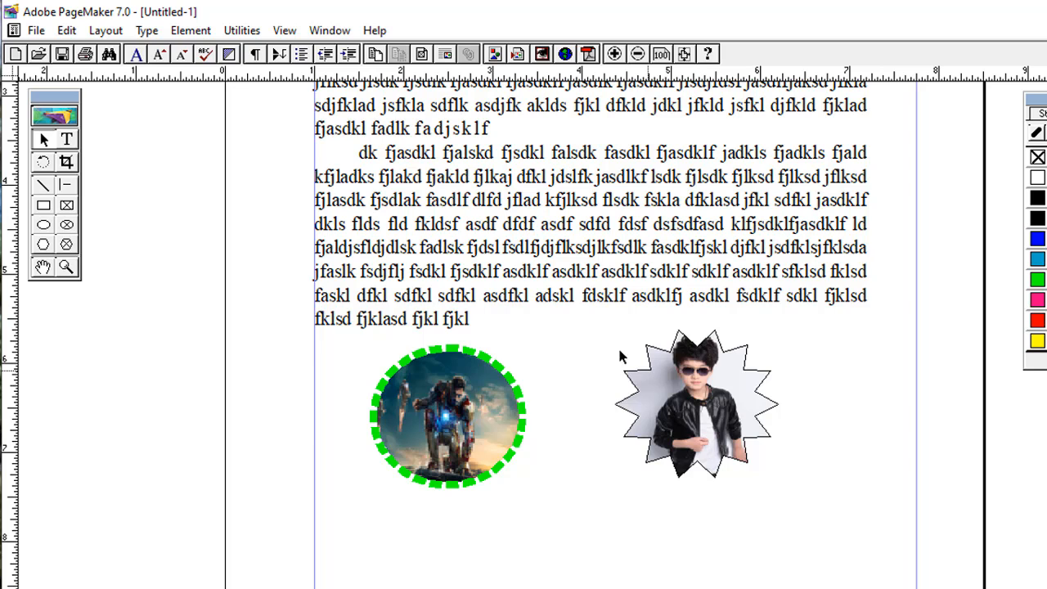
- Check the link info of the photo inside the ellipse, including its source folder, and close it without changes
left_click(163, 31)
mouse_move(190, 30)
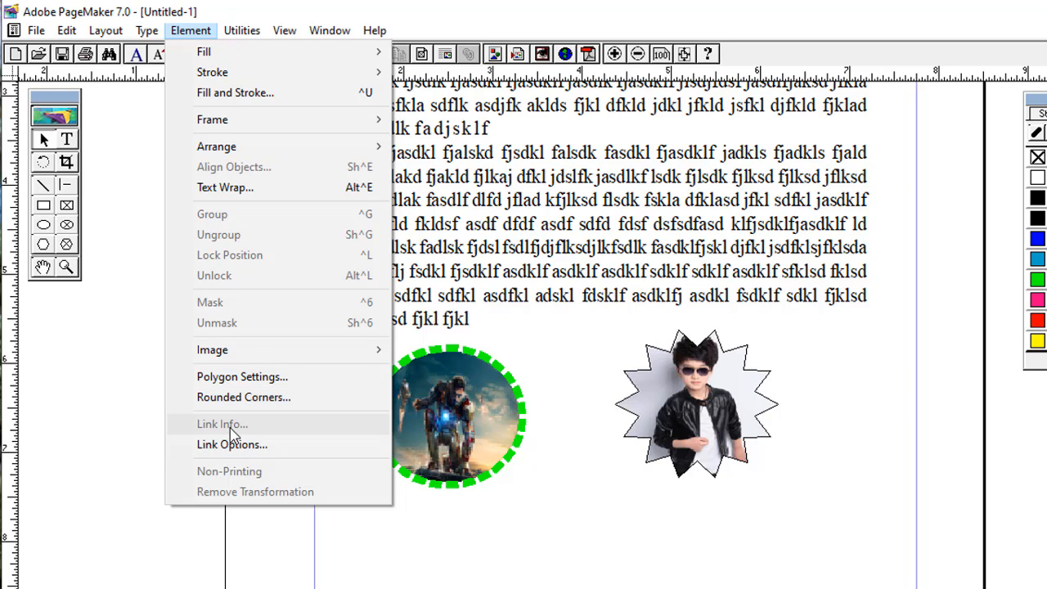
left_click(545, 506)
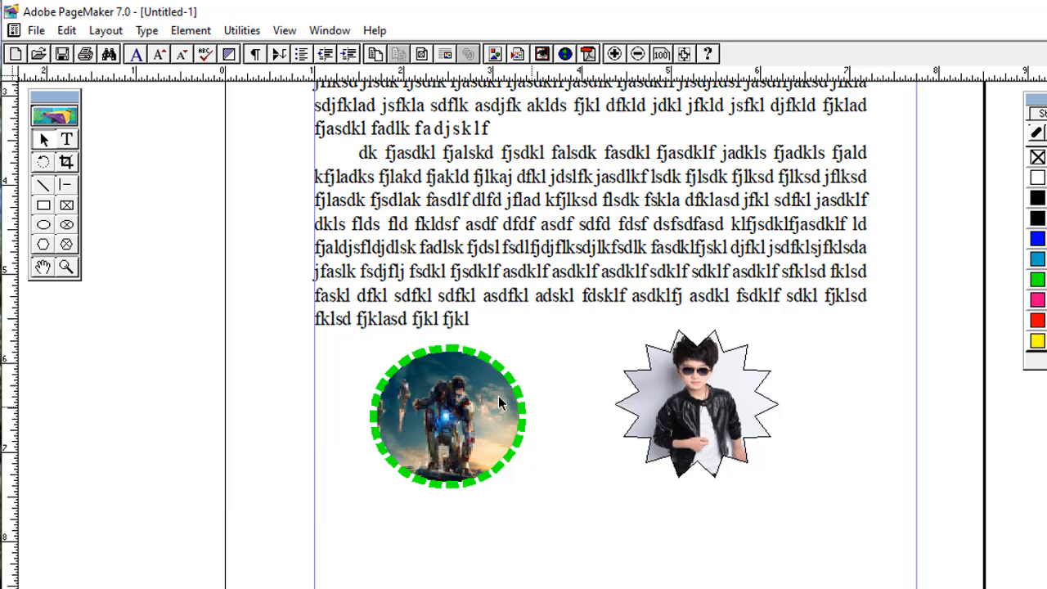
left_click(451, 394)
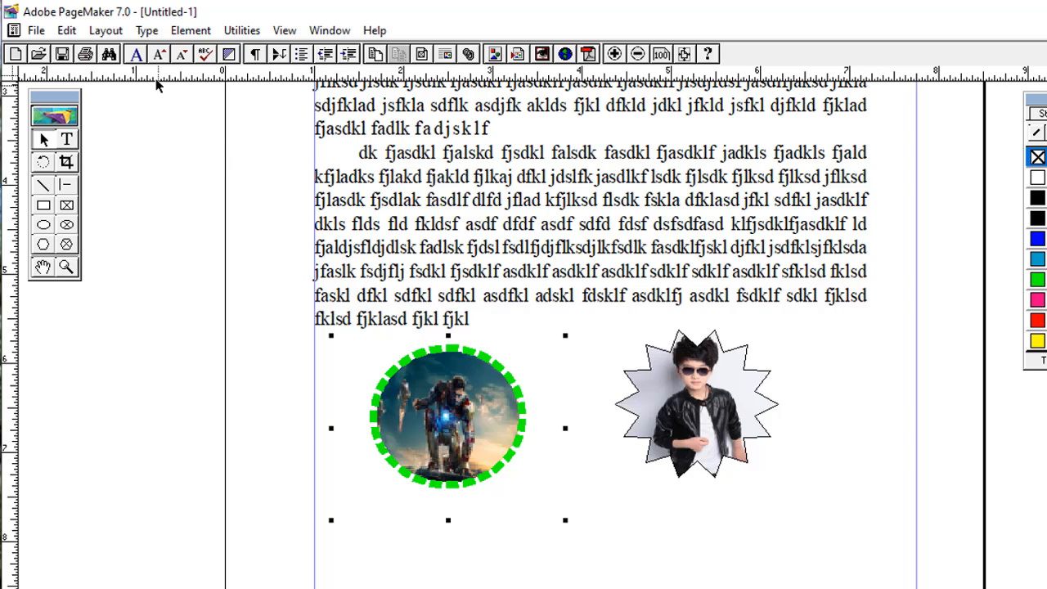
left_click(182, 31)
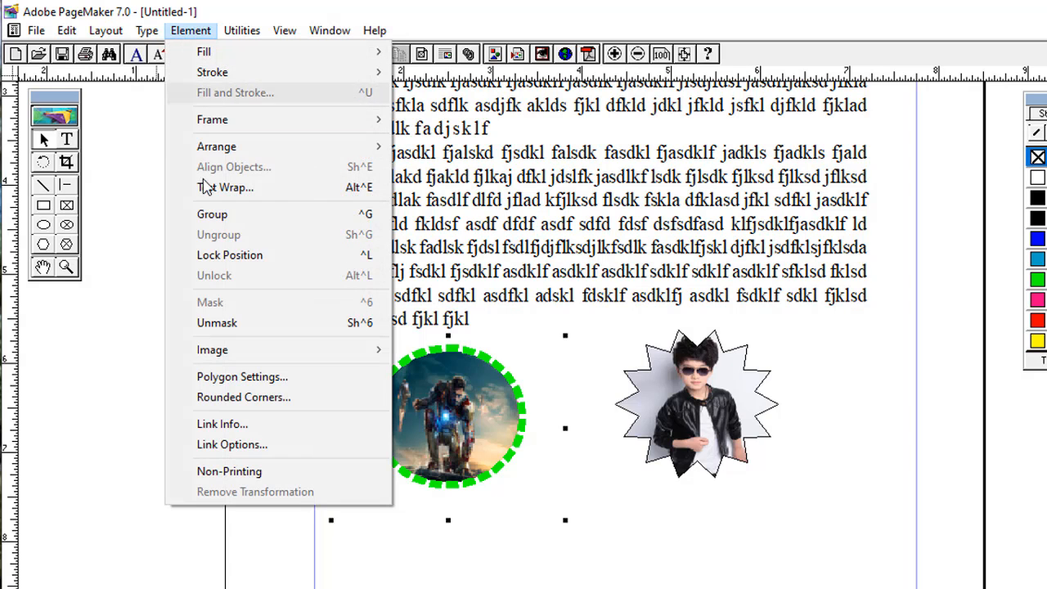
left_click(258, 426)
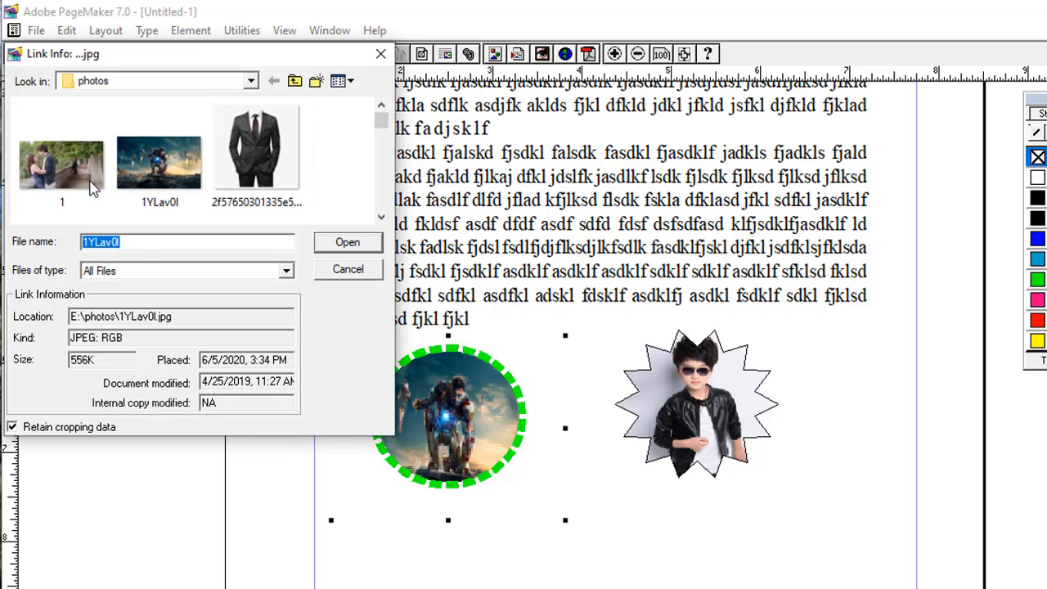
left_click(104, 82)
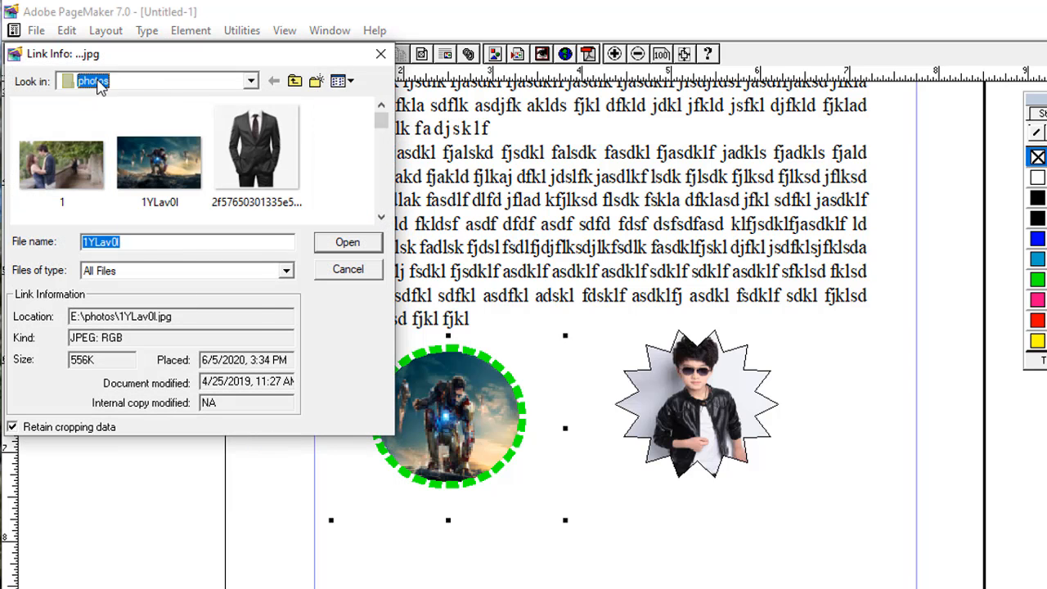
left_click(337, 168)
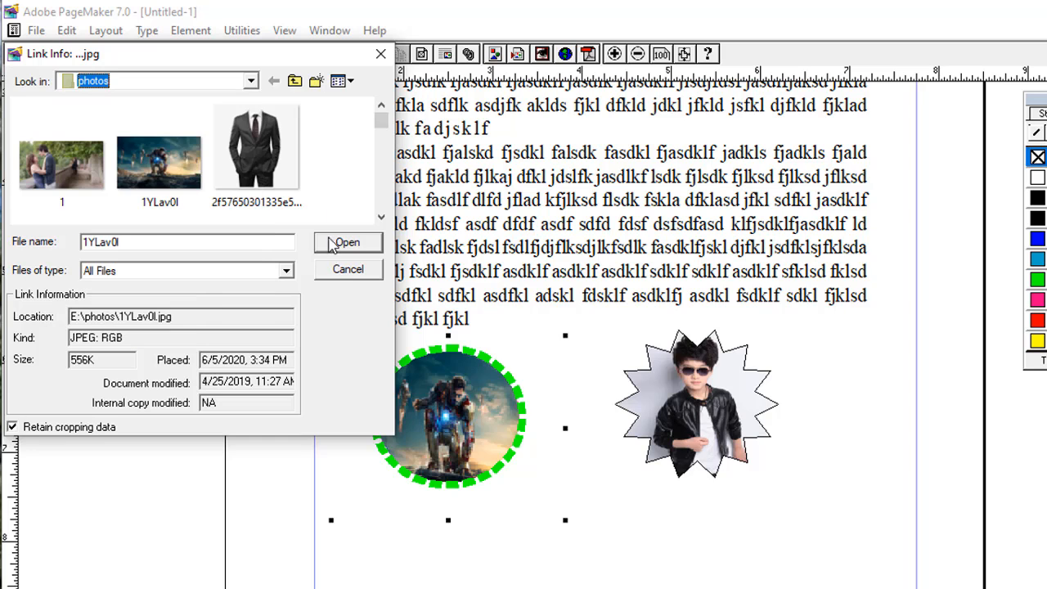
left_click(331, 272)
left_click(638, 526)
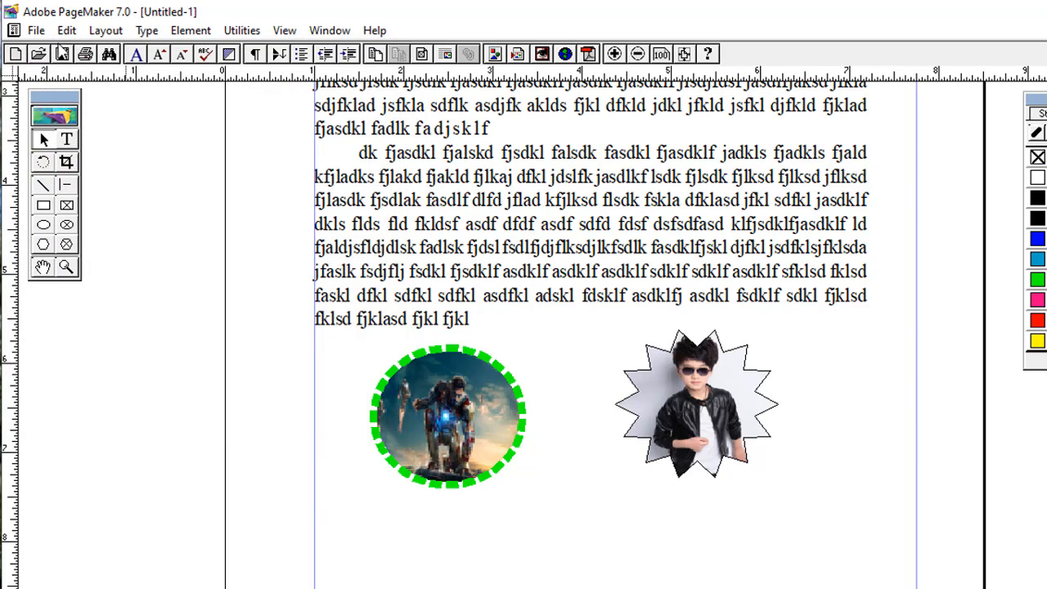
- Place the PageMaker 7.0 logo PNG from the Desktop at about 1.6 by 1.2 inches, centered below the two masked photos
left_click(36, 30)
left_click(71, 208)
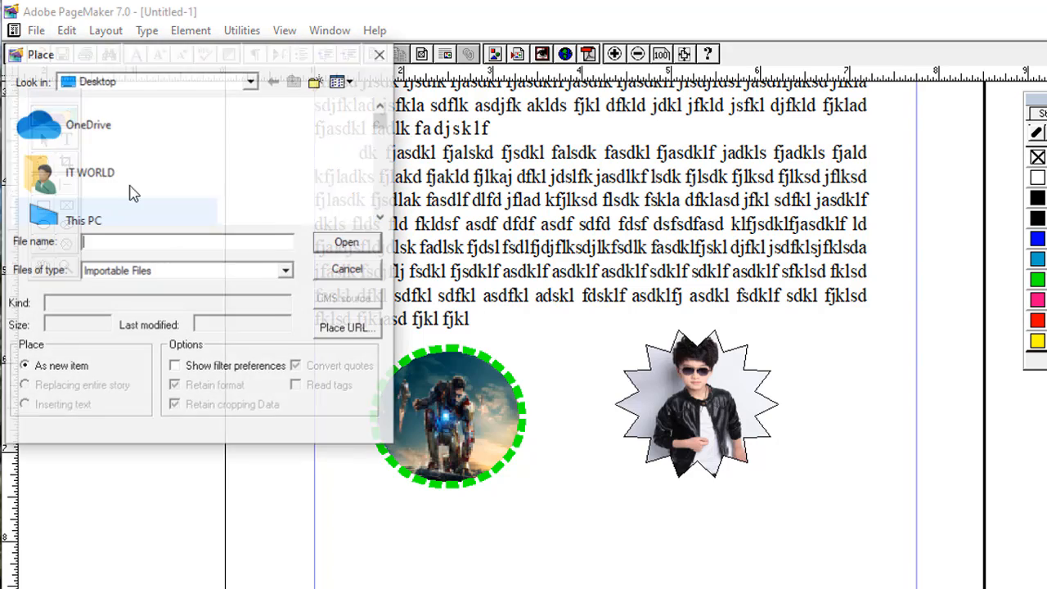
scroll(221, 180, "down", 5)
scroll(221, 180, "down", 10)
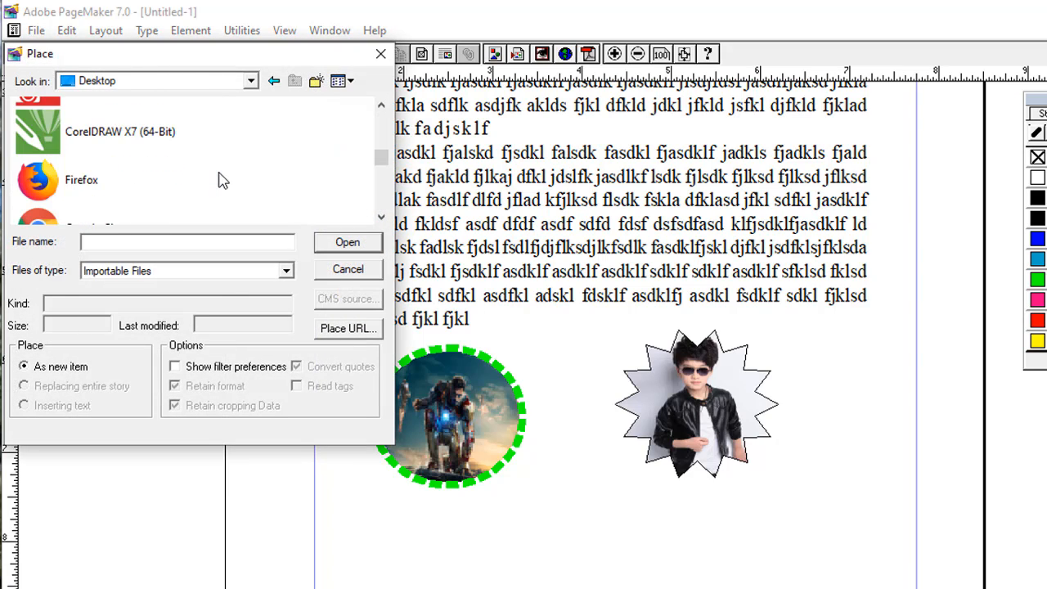
scroll(123, 155, "up", 5)
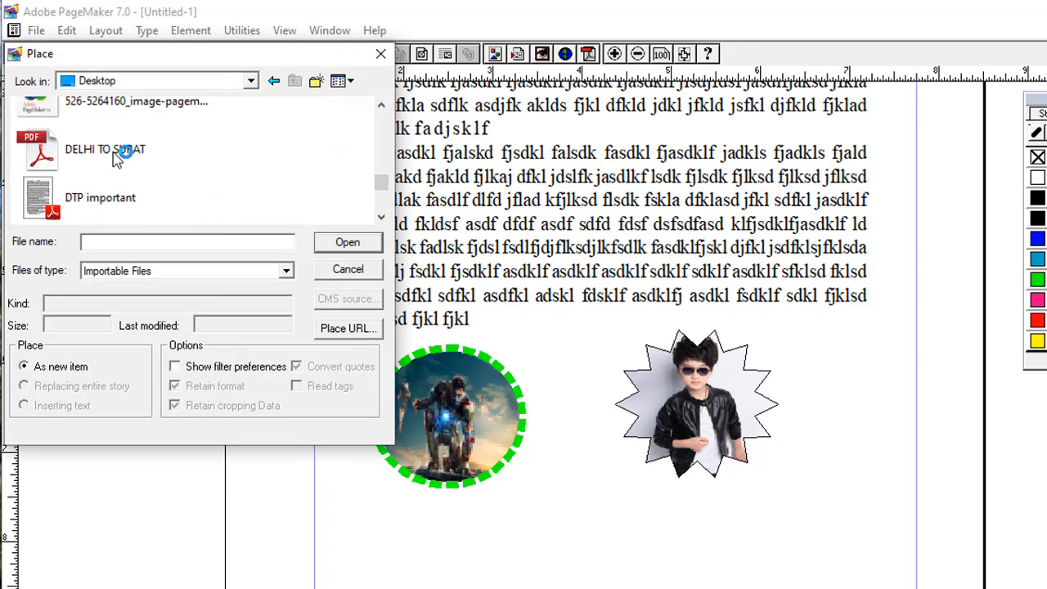
scroll(123, 156, "down", 2)
left_click(100, 181)
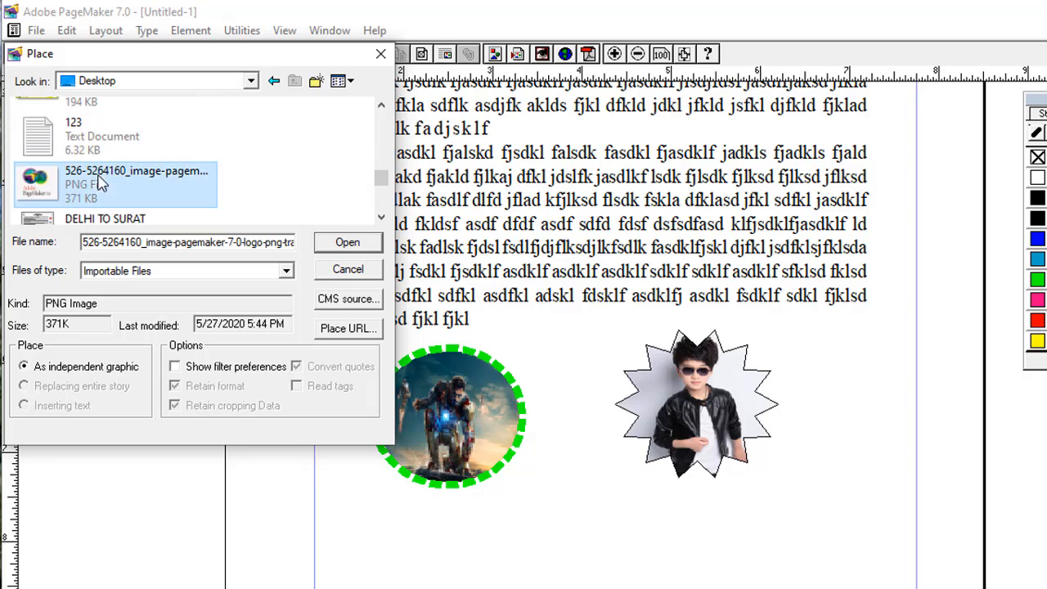
left_click(347, 244)
left_click(609, 378)
left_click_drag(543, 470, 680, 574)
scroll(693, 376, "down", 2)
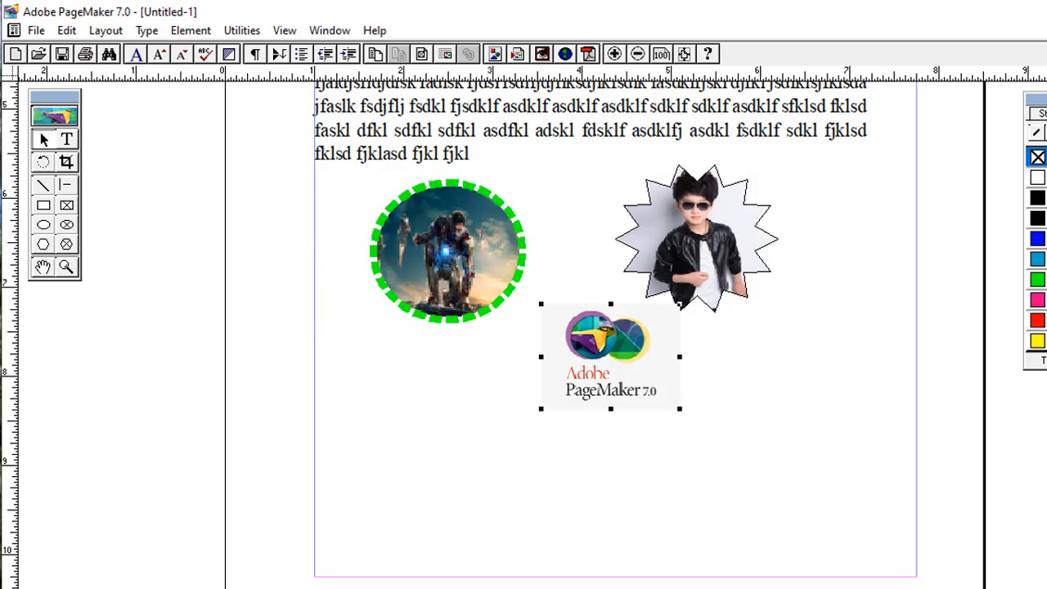
left_click_drag(645, 364, 606, 378)
- View the ellipse-masked photo's link info again and close it without changes
left_click(485, 265)
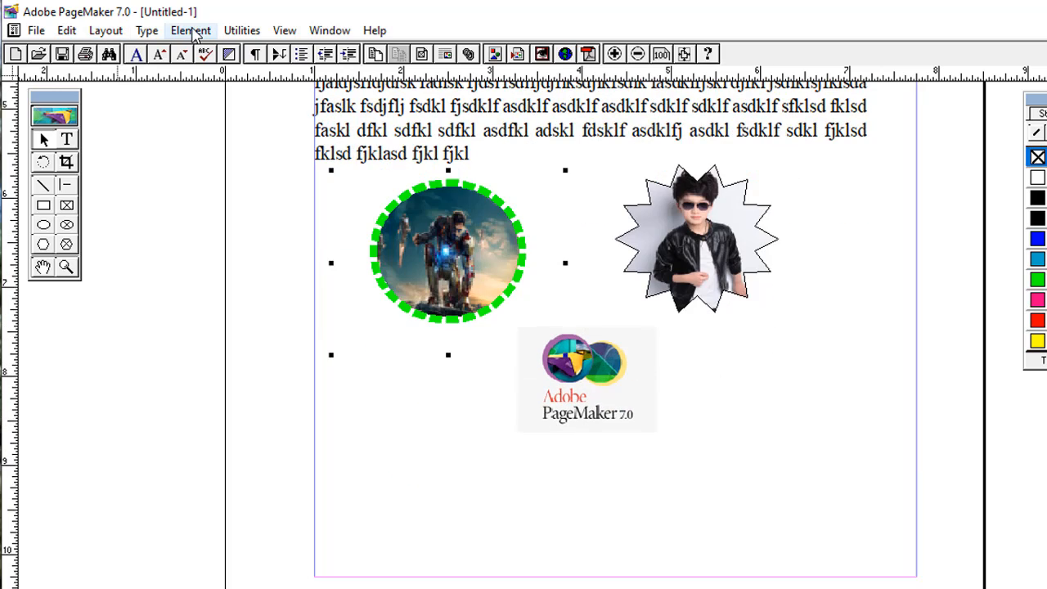
left_click(190, 30)
left_click(242, 426)
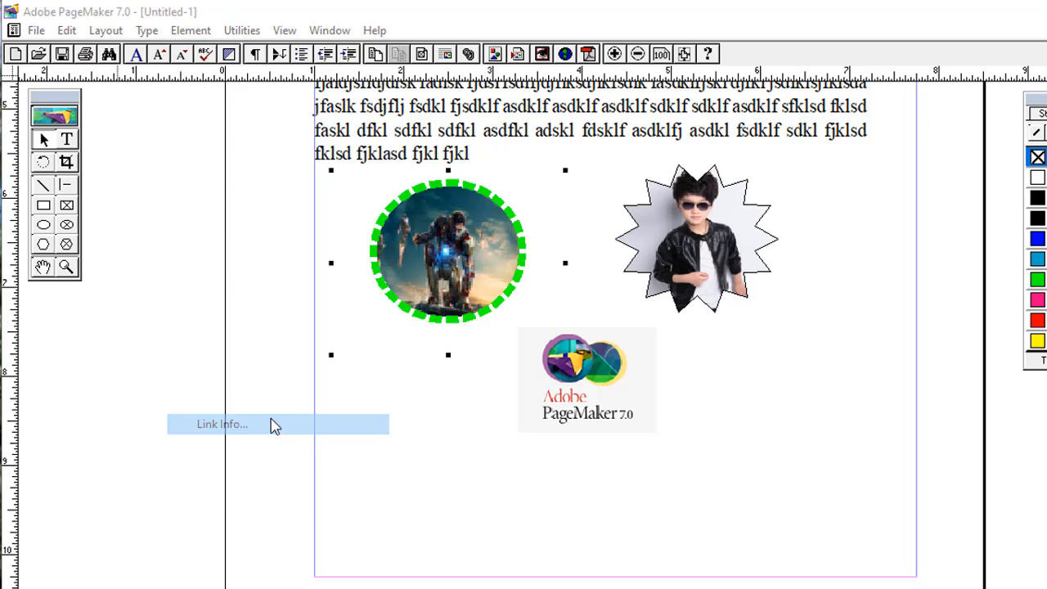
left_click(319, 278)
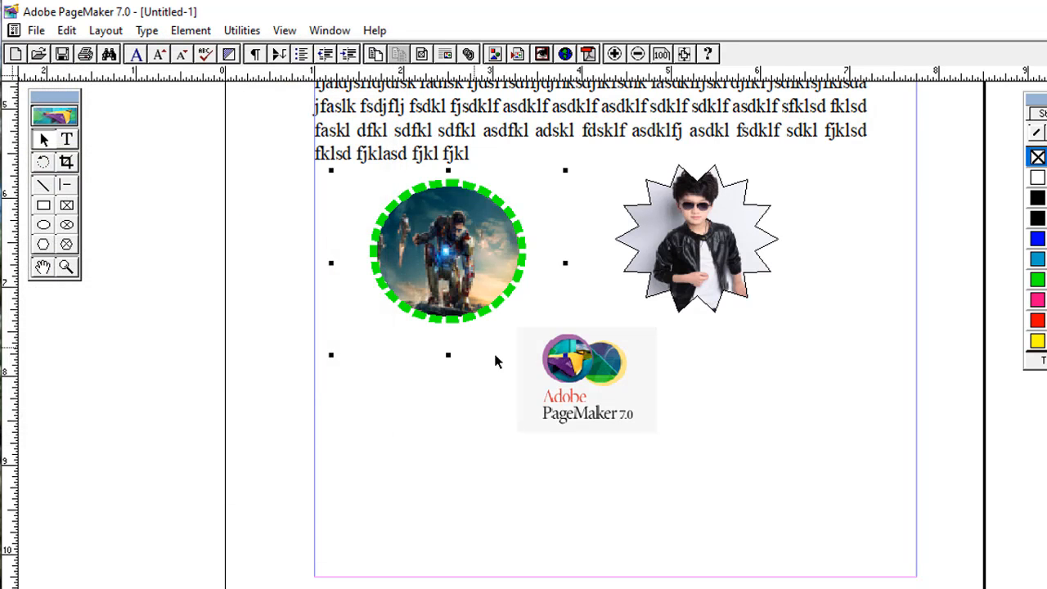
- Check the link info of the placed PageMaker logo, including its source location, and close it without changes
left_click(569, 395)
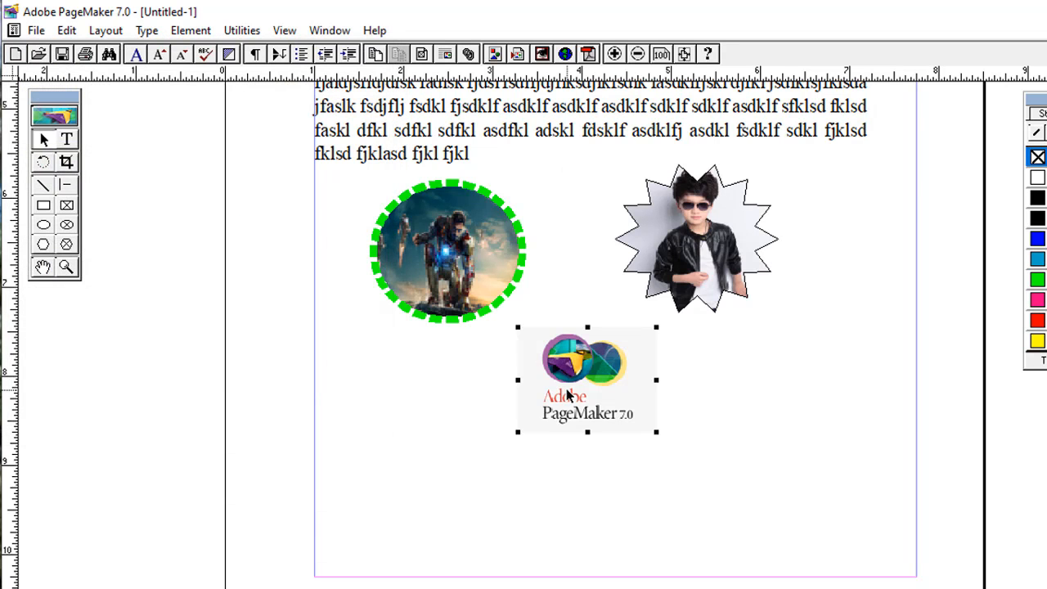
left_click(191, 30)
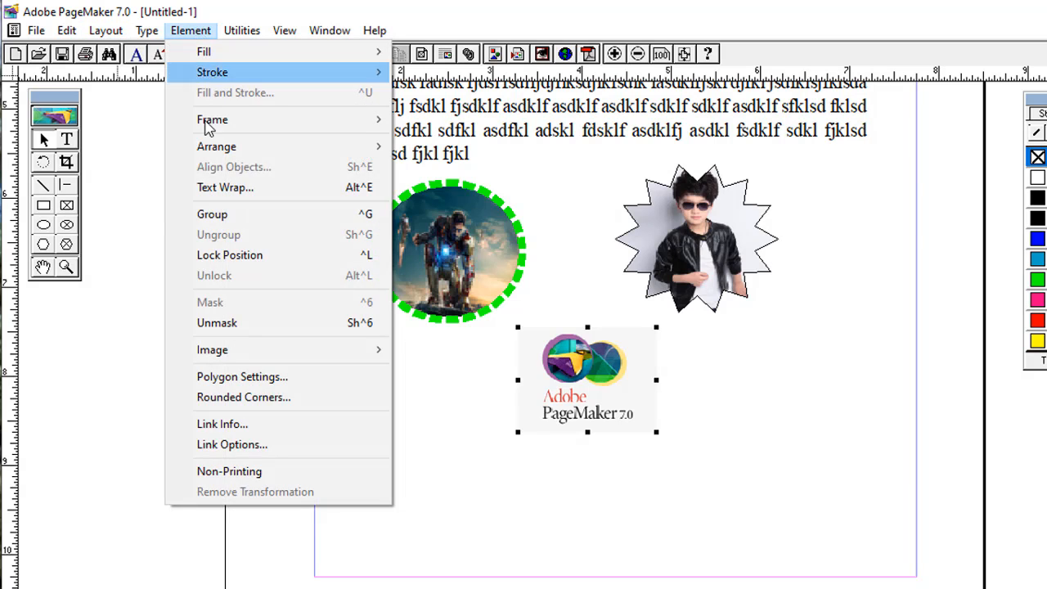
left_click(249, 426)
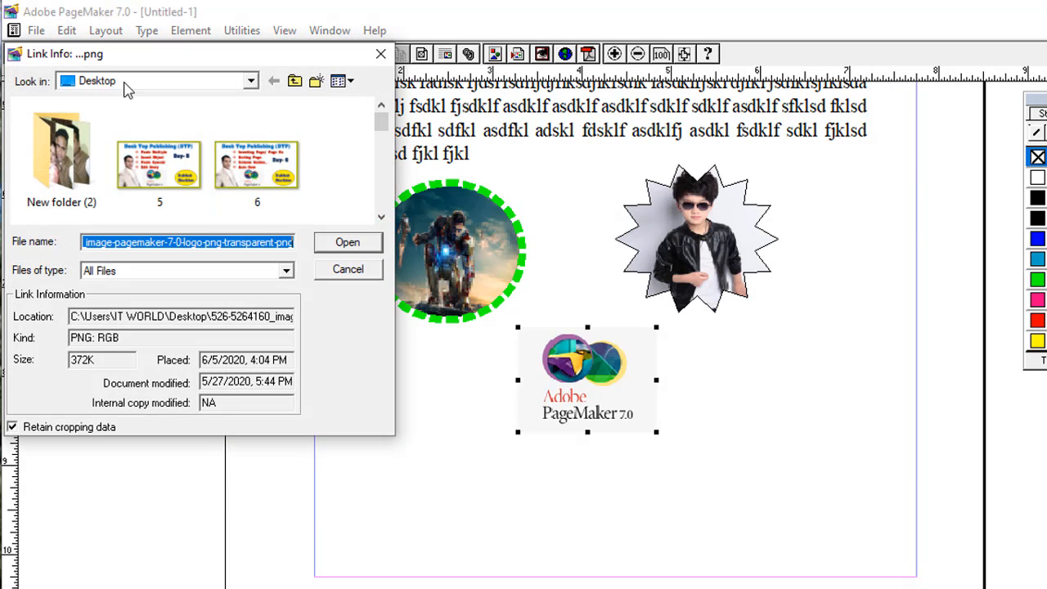
left_click(350, 269)
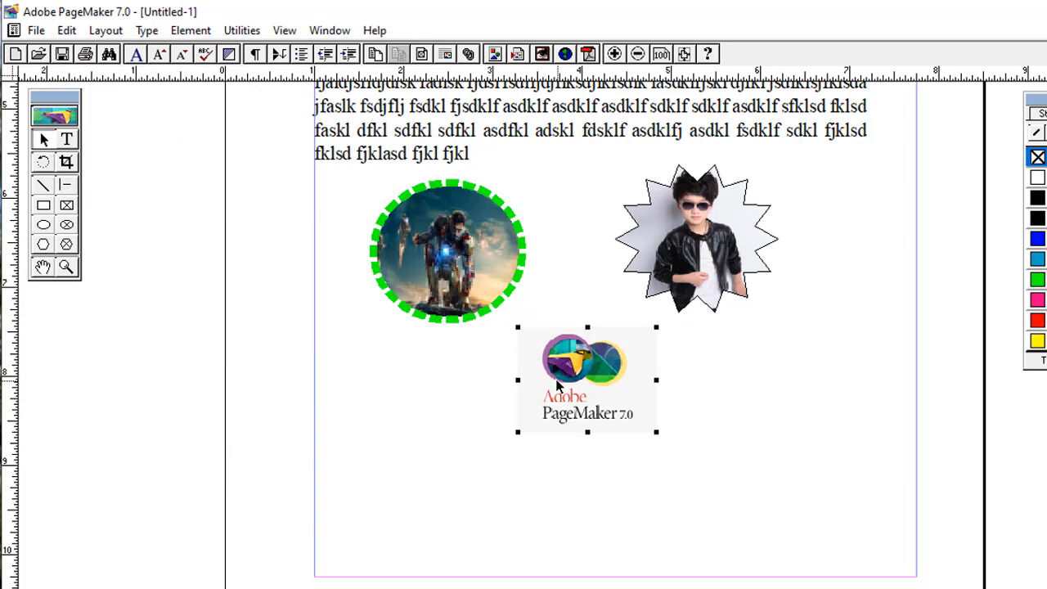
- Move the PageMaker logo slightly toward the upper left, and review the ellipse-masked photo's link options, switching Update automatically on and off
left_click_drag(597, 363, 571, 358)
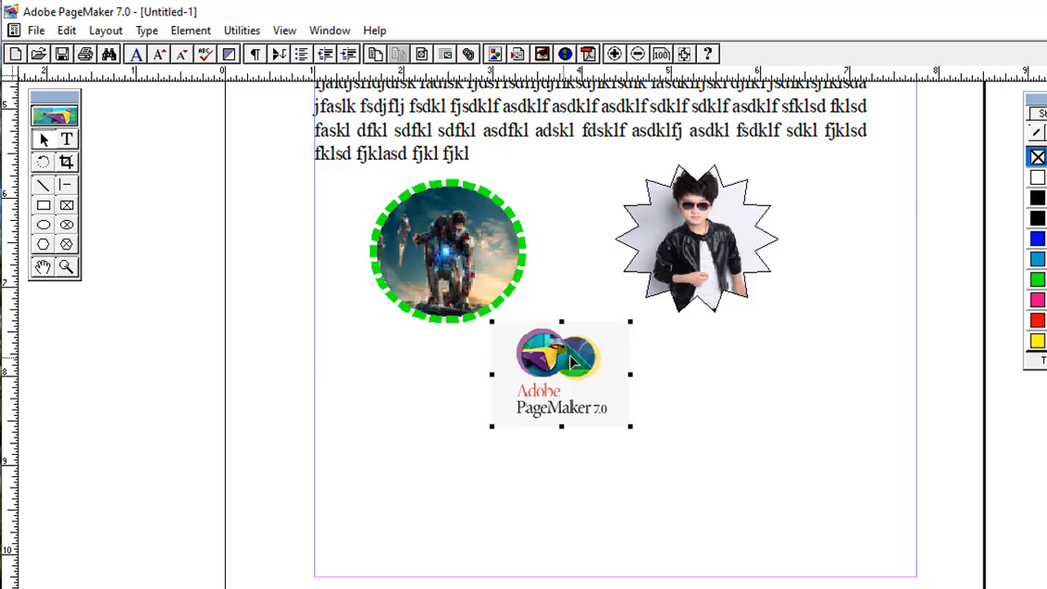
left_click(424, 270)
left_click(190, 32)
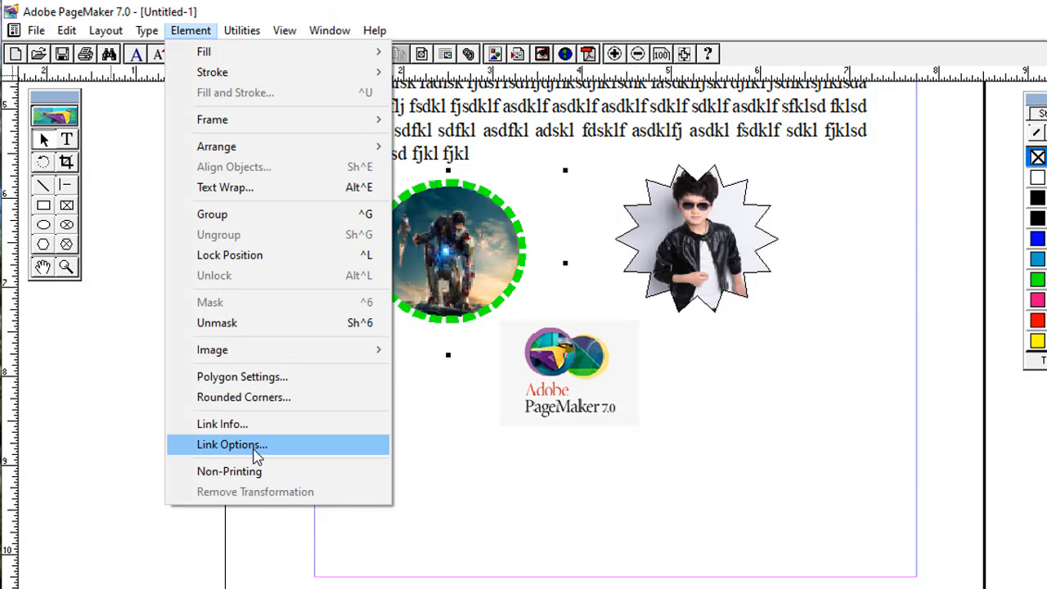
left_click(231, 444)
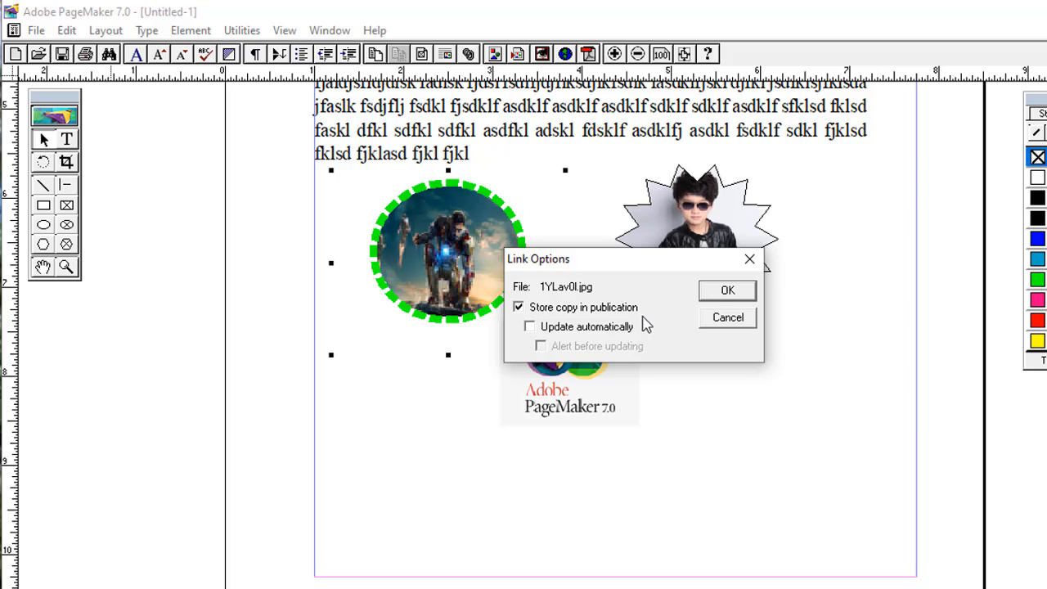
left_click(602, 331)
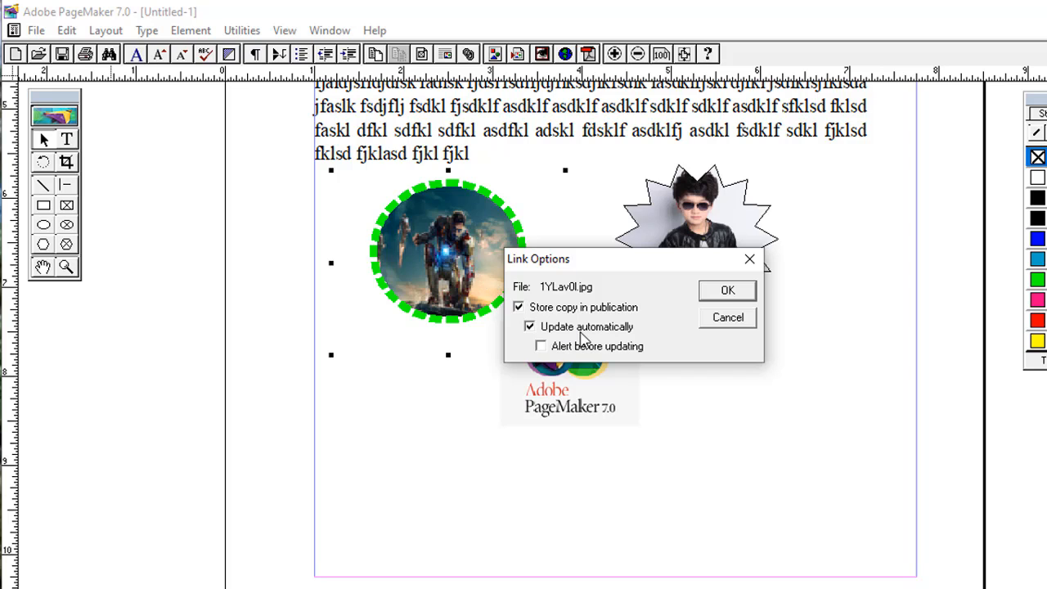
left_click(580, 335)
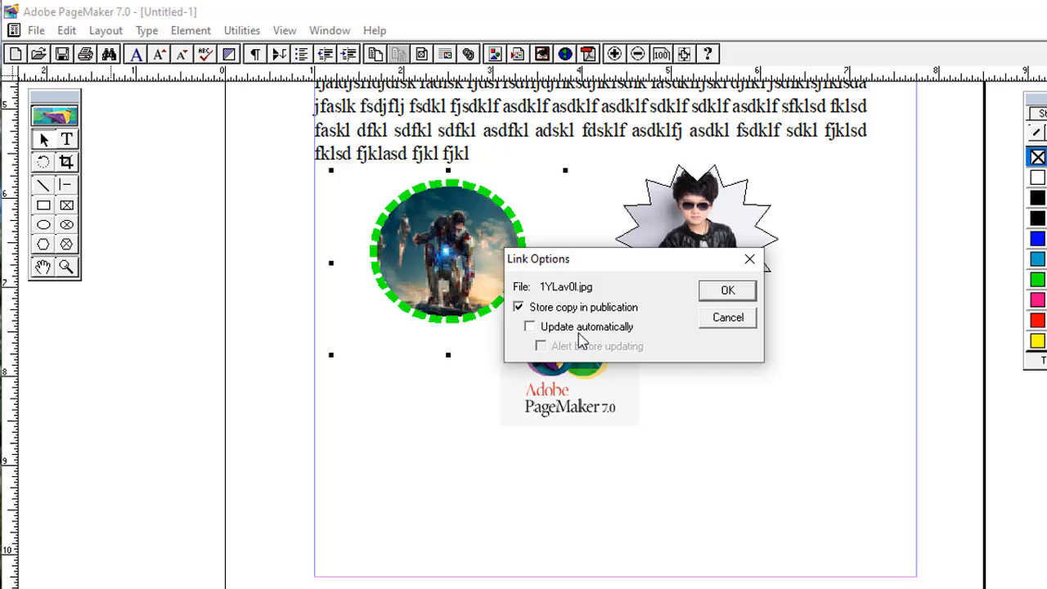
left_click(723, 292)
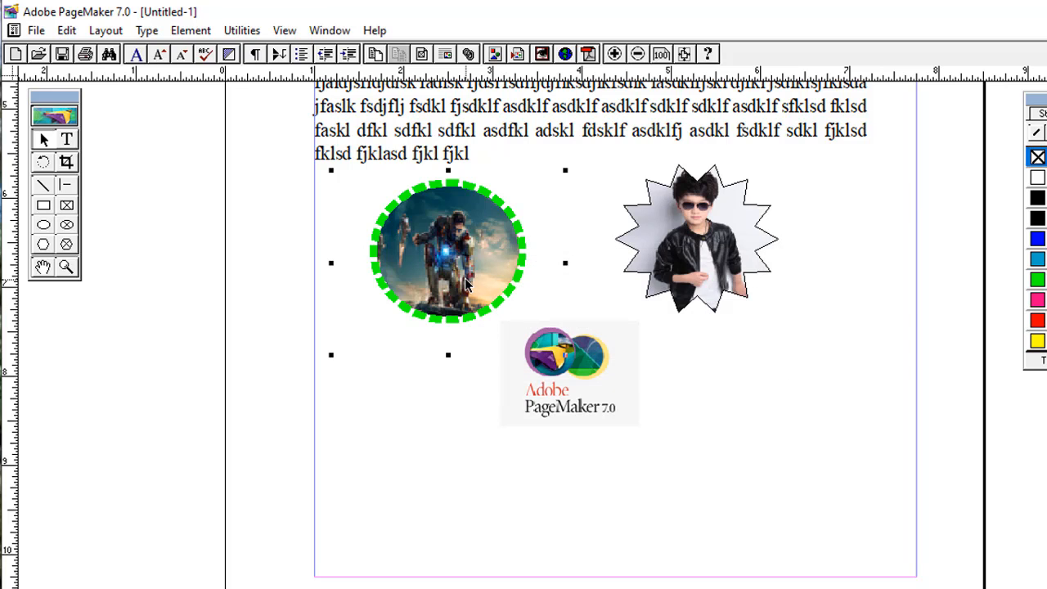
- Enable Update automatically in the link options of the ellipse-masked photo
left_click(191, 31)
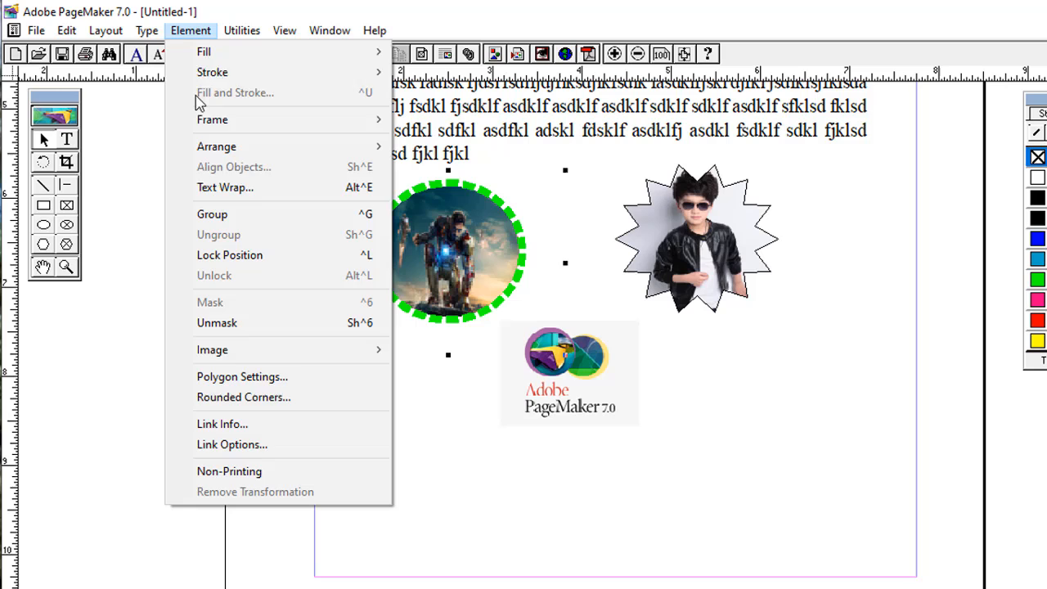
left_click(269, 446)
left_click(534, 328)
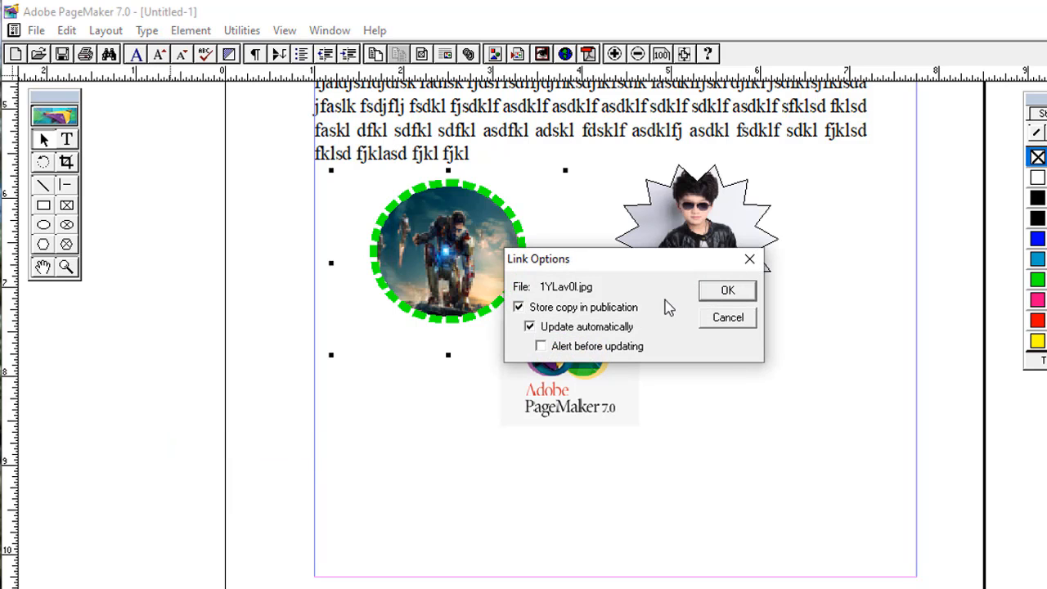
left_click(711, 293)
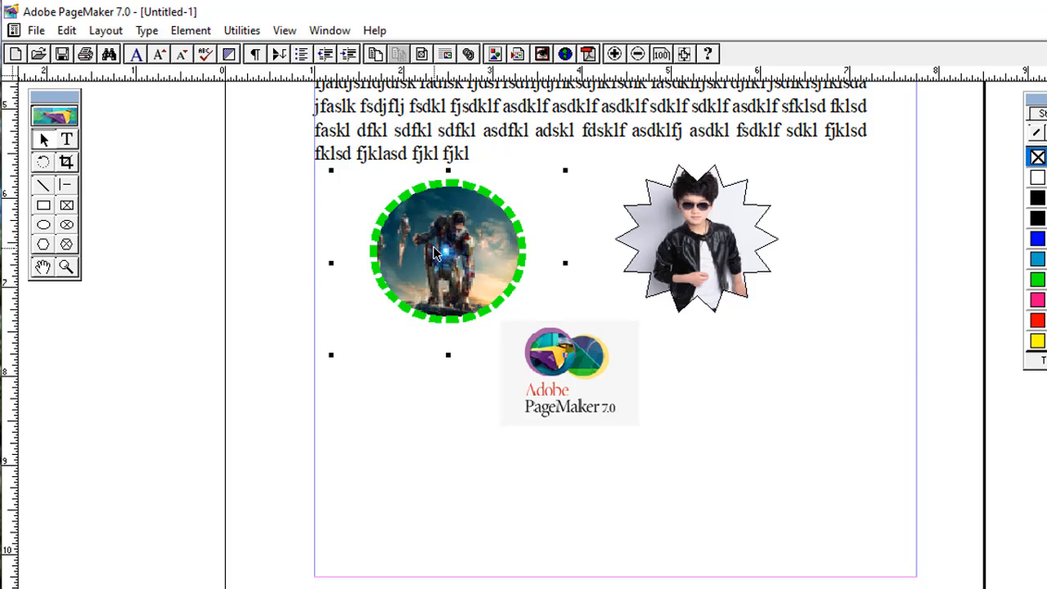
- Disable Update automatically for the ellipse-masked photo, leaving Store copy in publication enabled
left_click(151, 31)
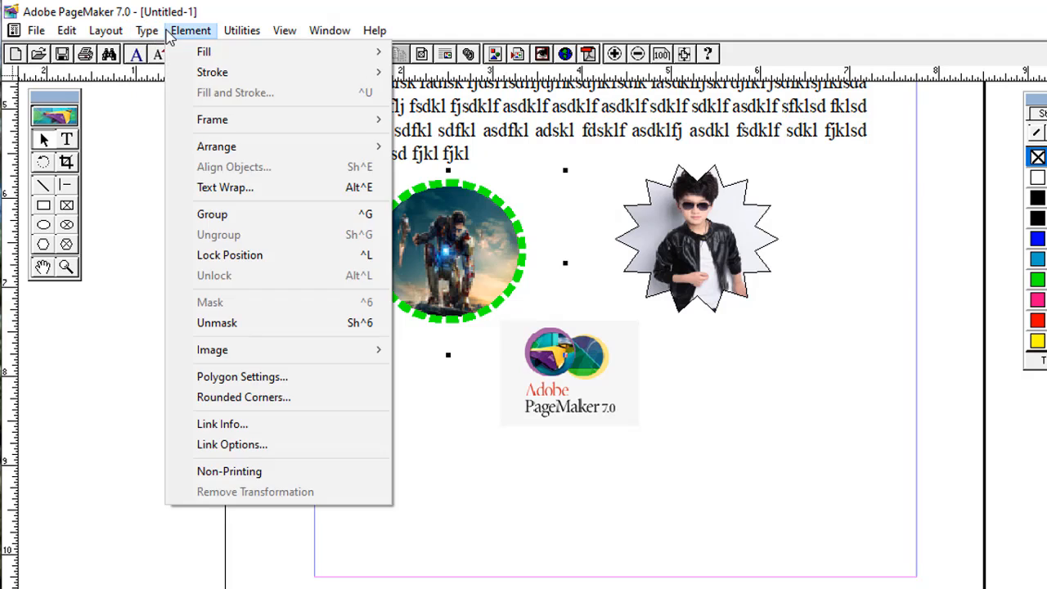
mouse_move(190, 30)
left_click(255, 446)
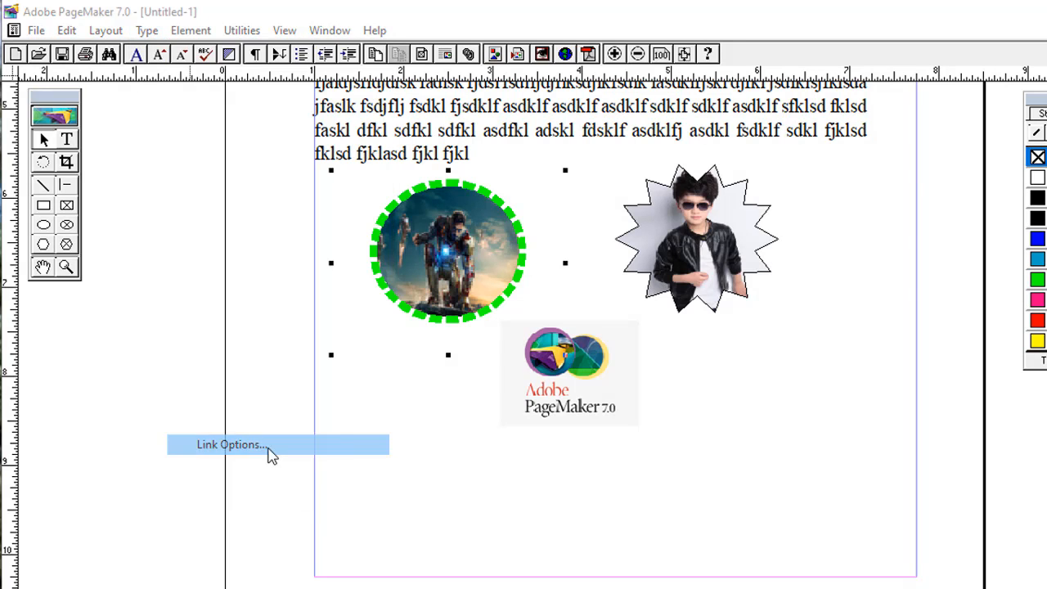
left_click(530, 326)
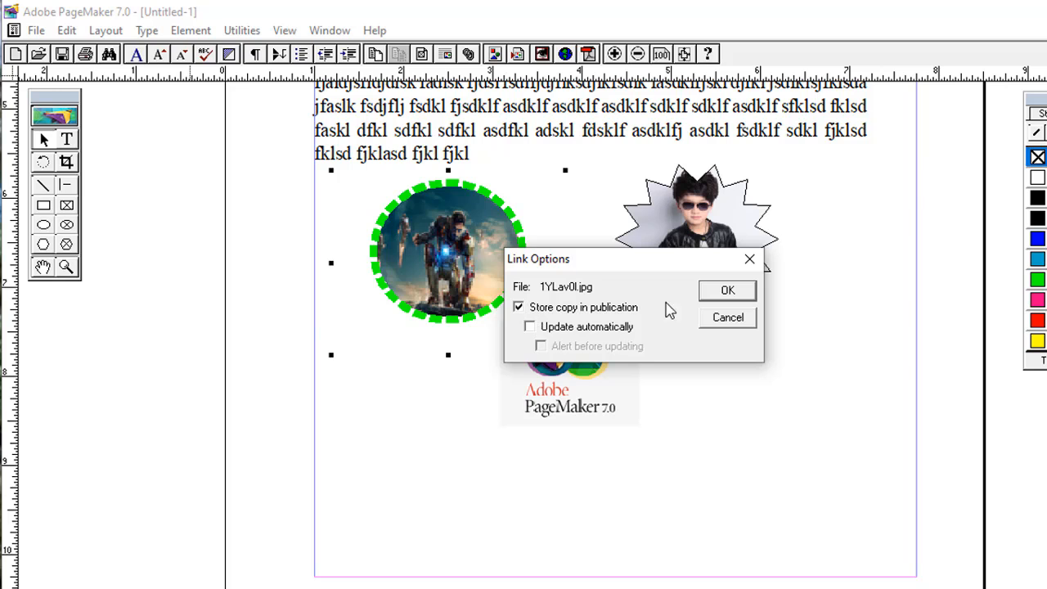
left_click(728, 290)
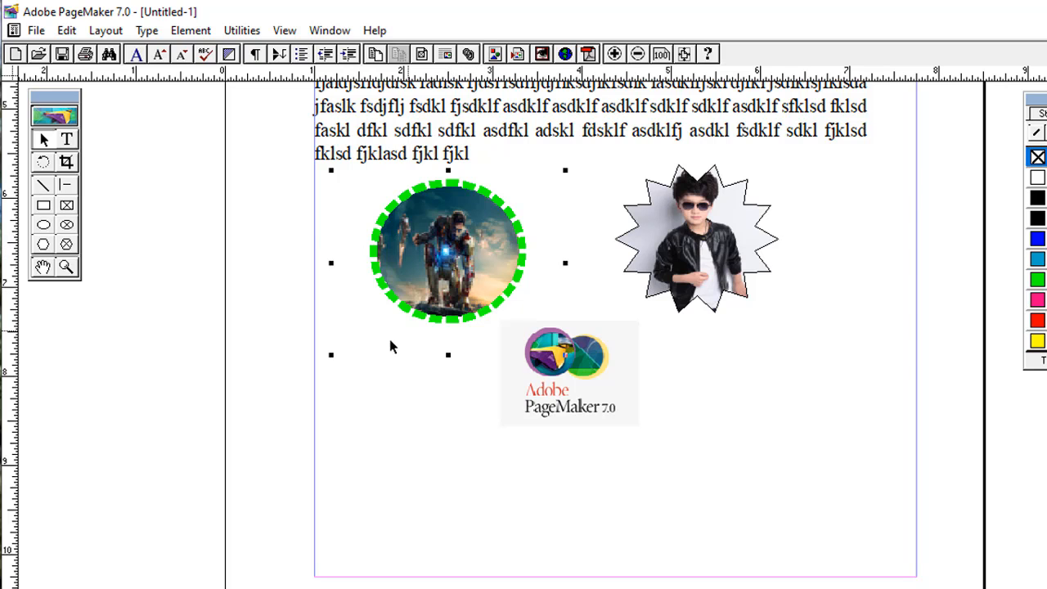
- Enlarge the placed PageMaker logo from its lower right corner to about 2.3 by 1.7 inches
left_click(544, 374)
left_click(190, 31)
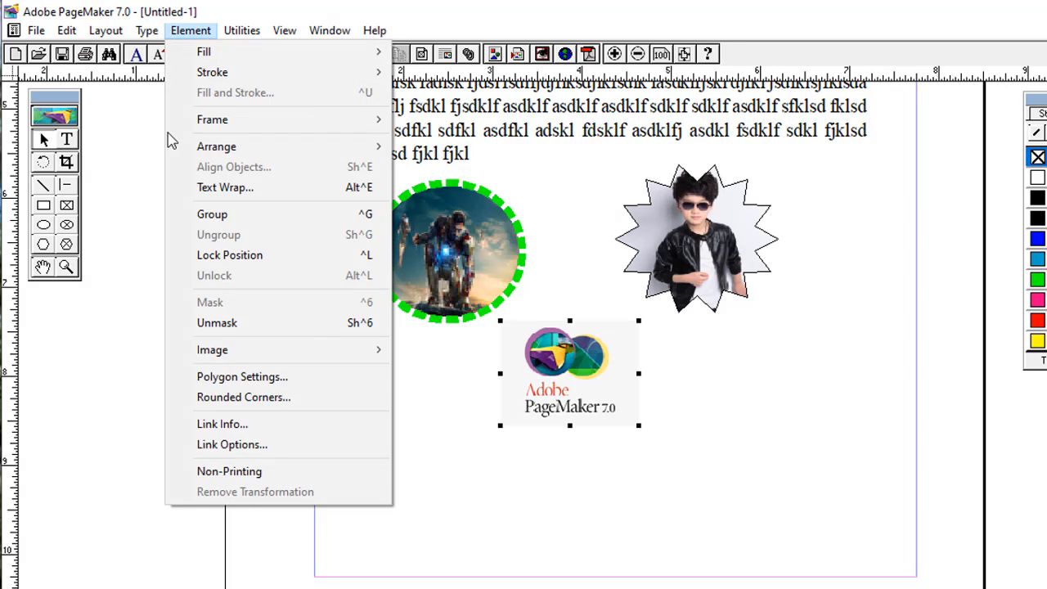
left_click(477, 472)
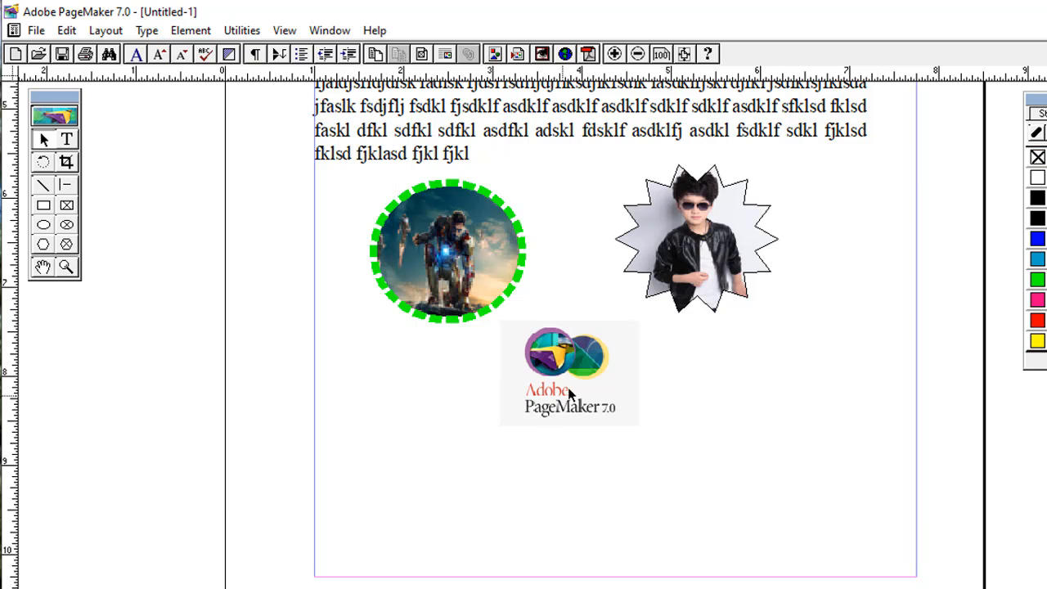
left_click_drag(638, 427, 705, 472)
- Examine the Ignore "Non-Printing" setting in the print options, and close them without printing
left_click(36, 30)
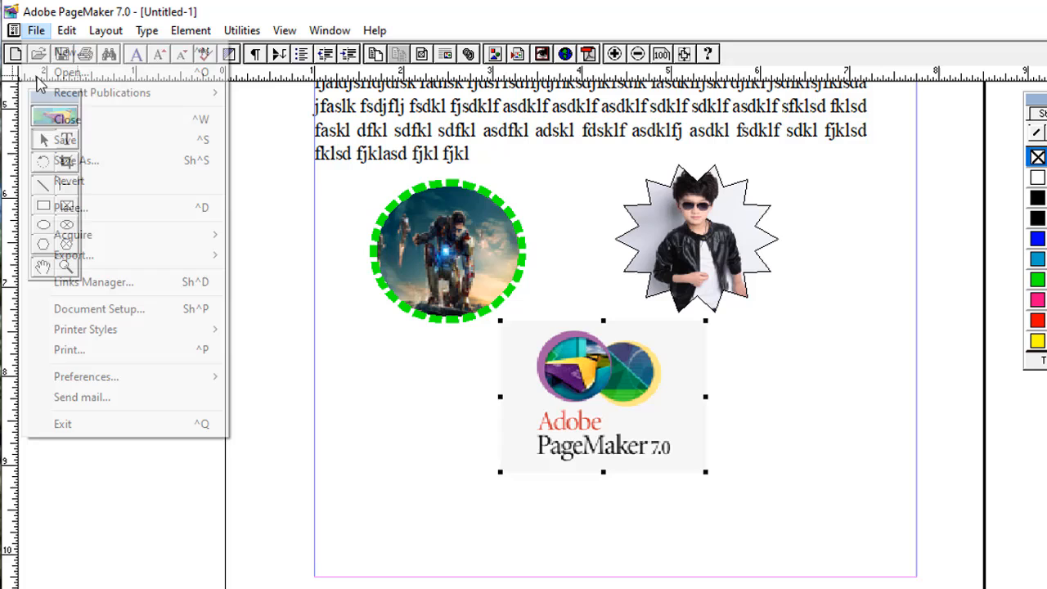
left_click(70, 350)
left_click(448, 319)
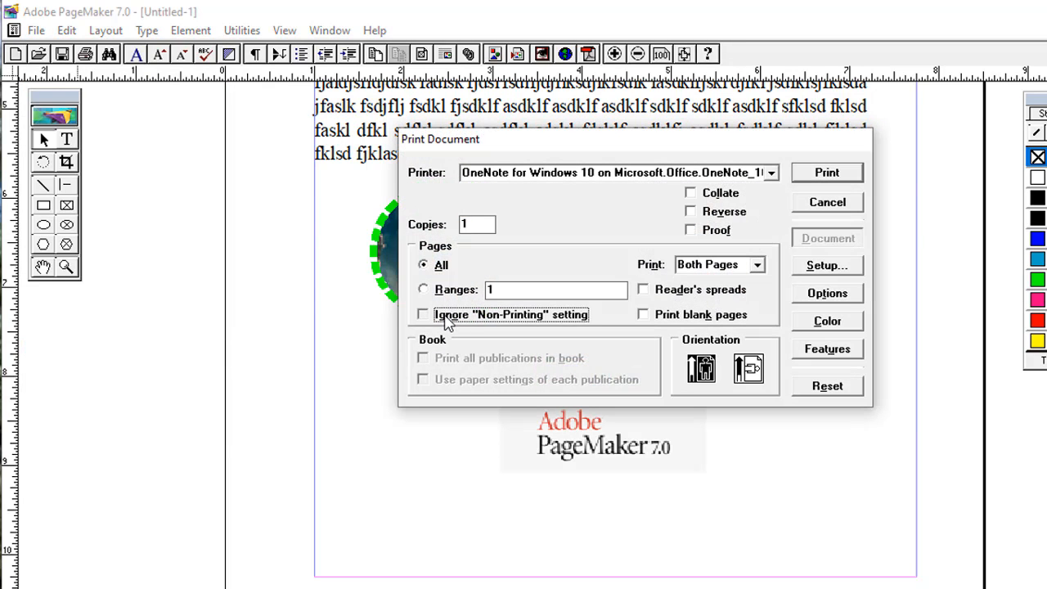
left_click(854, 206)
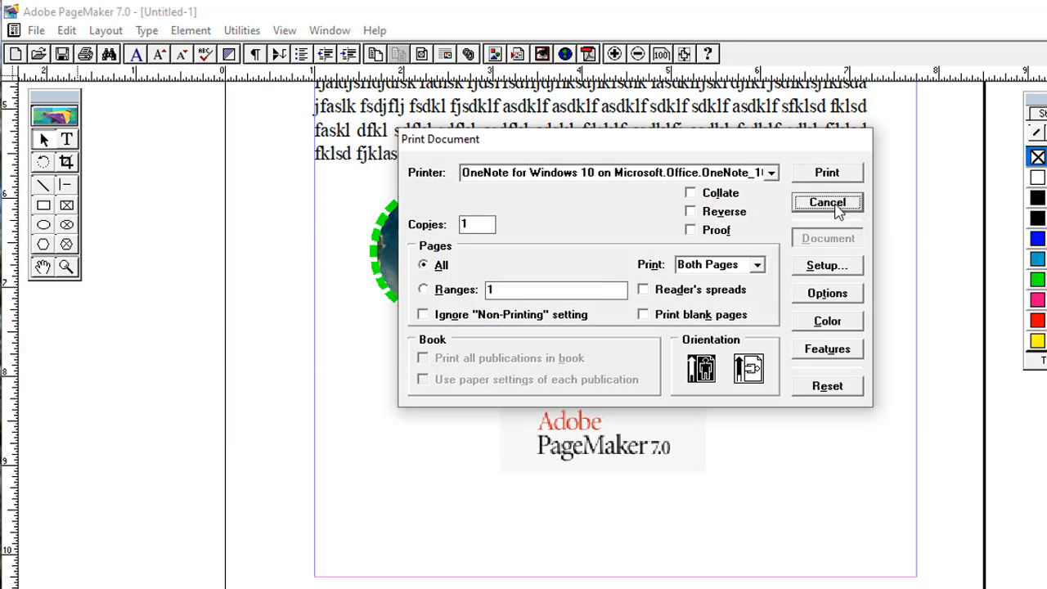
left_click(449, 424)
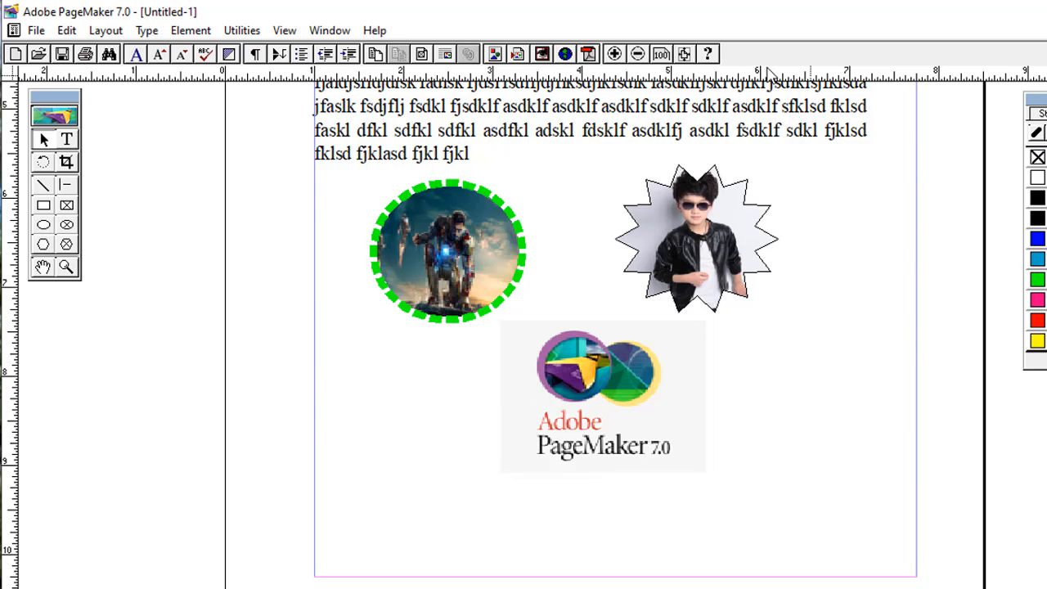
- Fit the whole page in view and move the text block up to the top margin
left_click(684, 54)
left_click(512, 217)
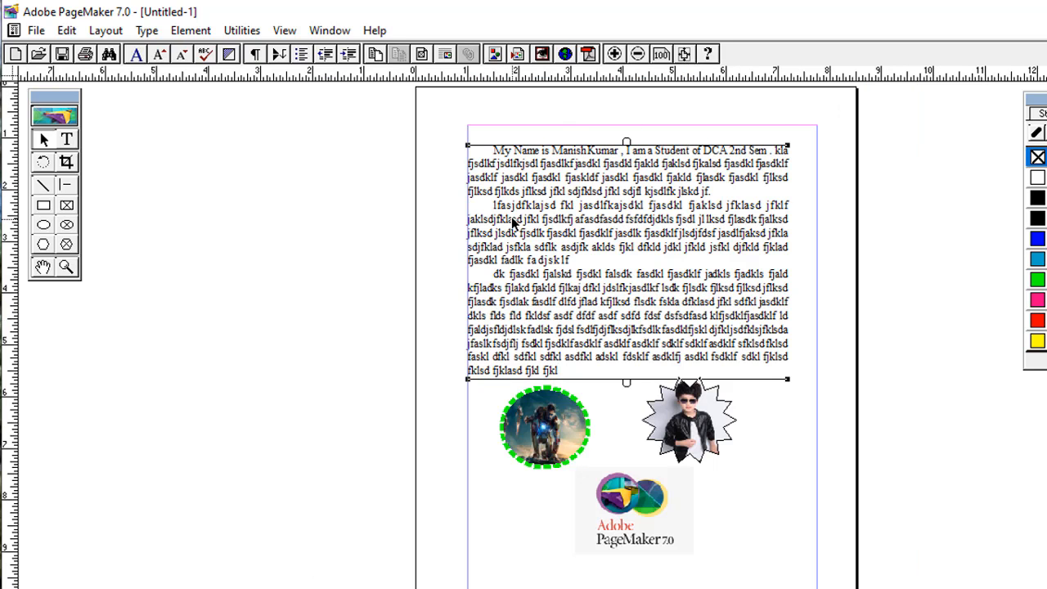
left_click_drag(511, 216, 506, 201)
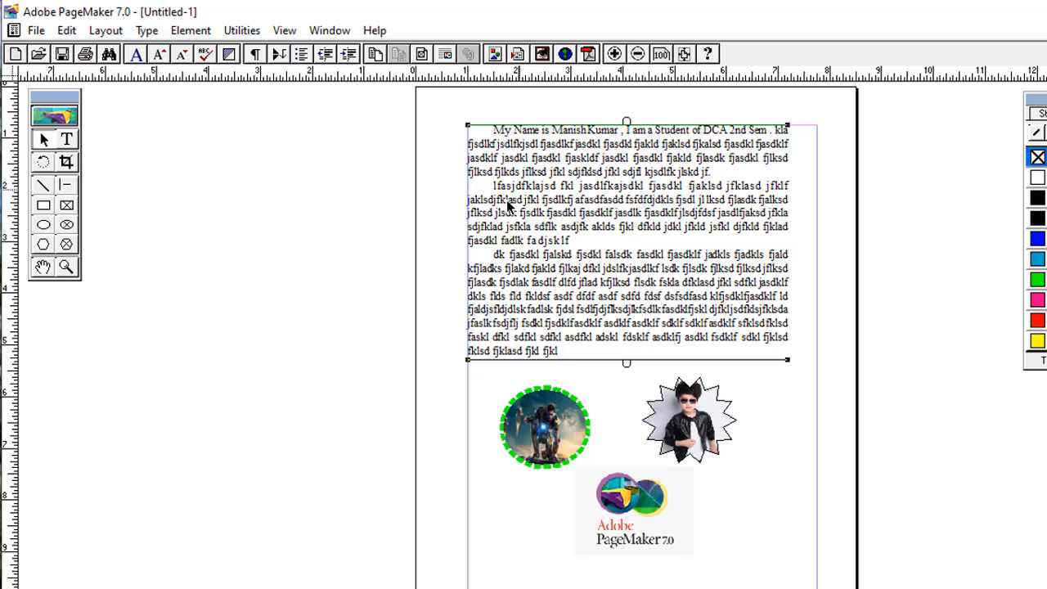
- Move the starburst-masked photo about 0.6 inch right and 0.2 inch up, and shift the other photo inside its ellipse mask
left_click(571, 428)
left_click(708, 431)
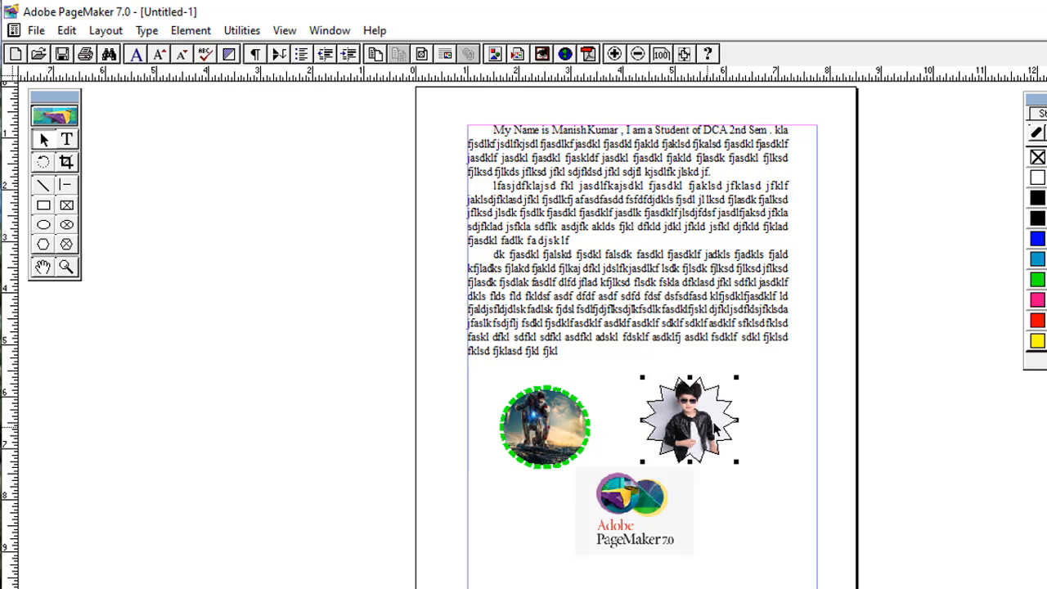
left_click_drag(708, 432, 741, 419)
left_click(548, 437)
left_click_drag(548, 437, 559, 443)
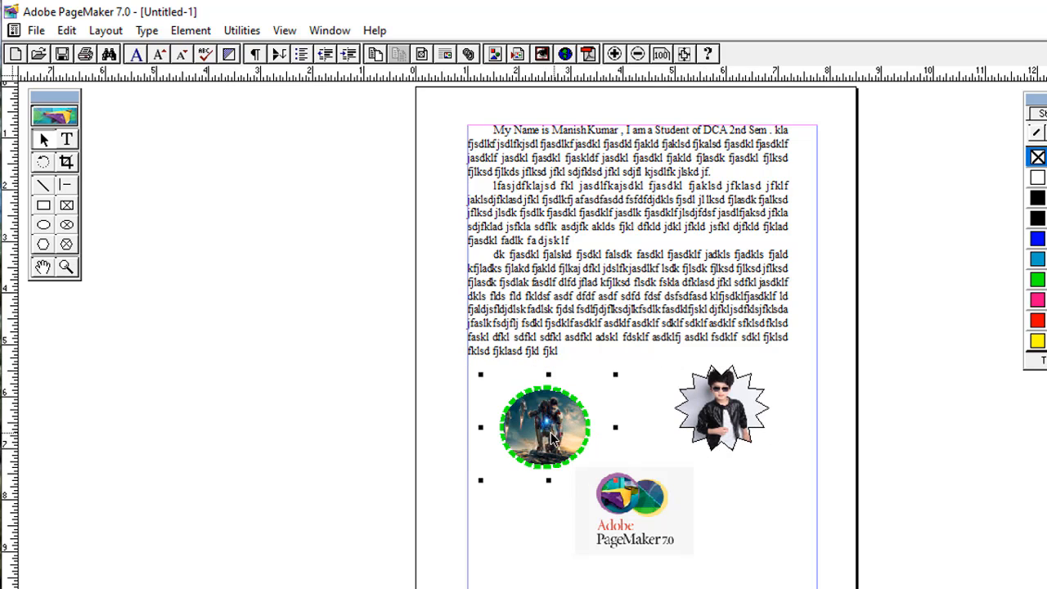
- Group the ellipse with its masked photo and move the group up, level with the starburst-masked photo
left_click(440, 370)
left_click_drag(440, 372, 645, 491)
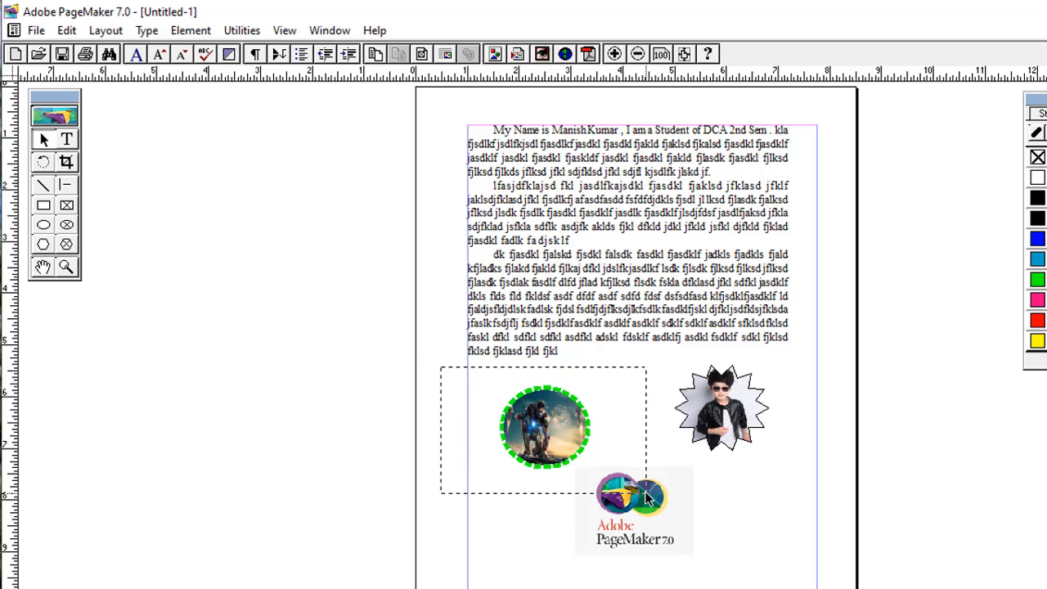
left_click(191, 30)
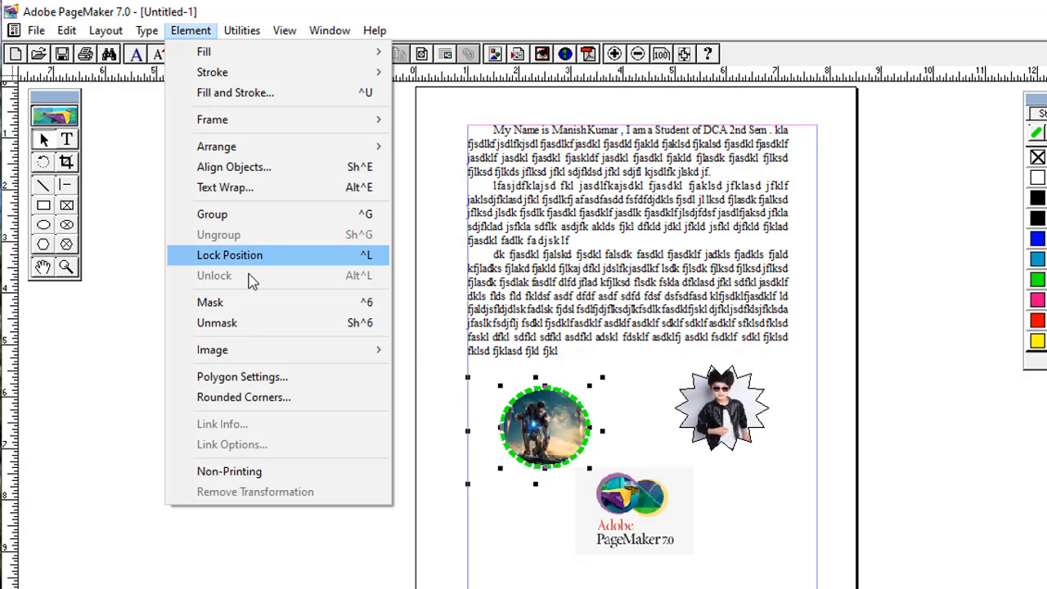
left_click(256, 218)
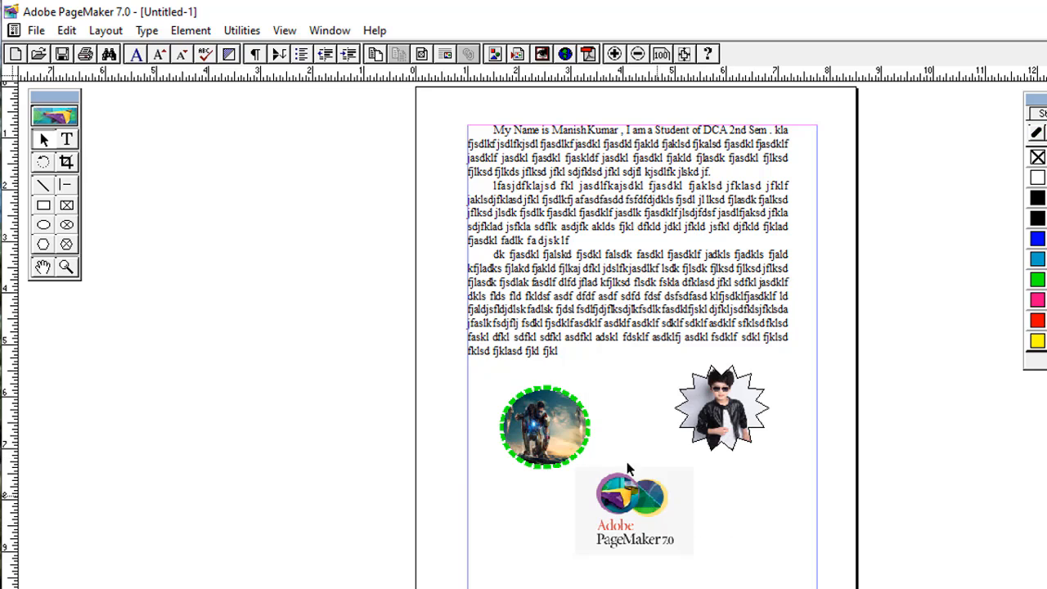
left_click_drag(559, 434, 555, 415)
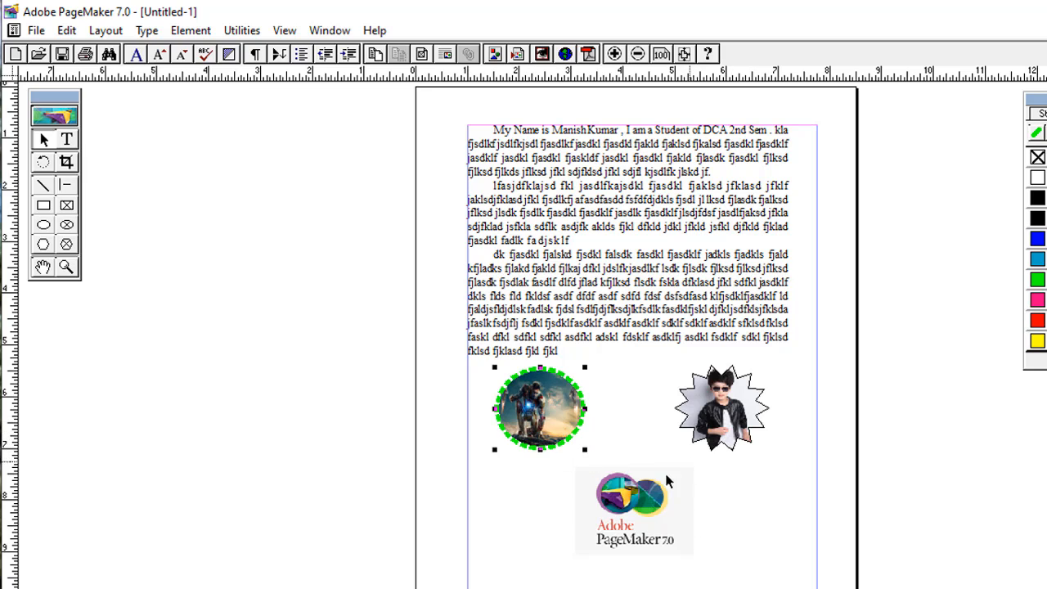
- Mark the PageMaker logo as Non-Printing
left_click(630, 501)
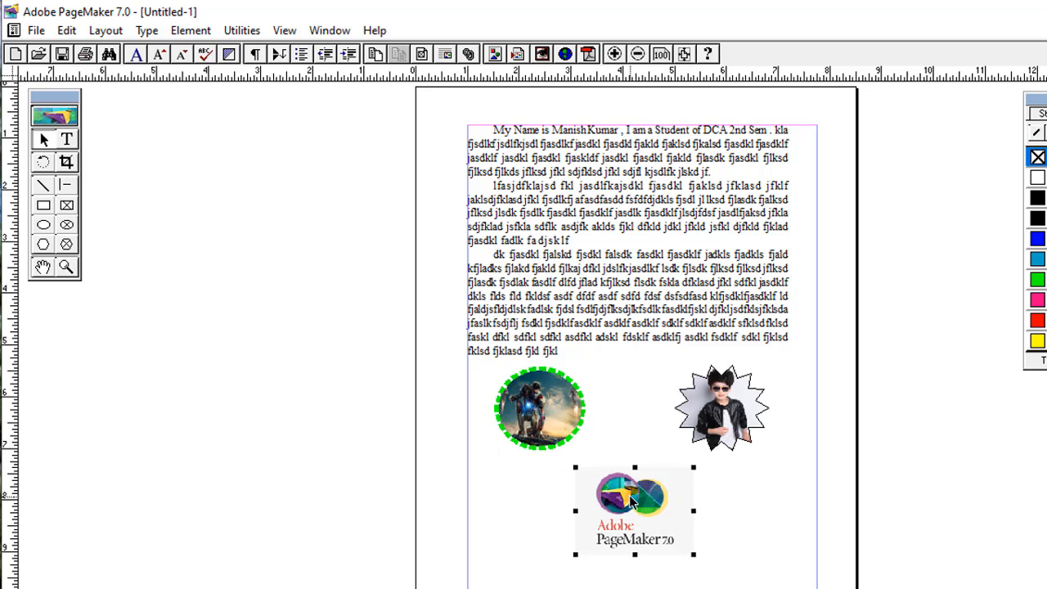
left_click(191, 31)
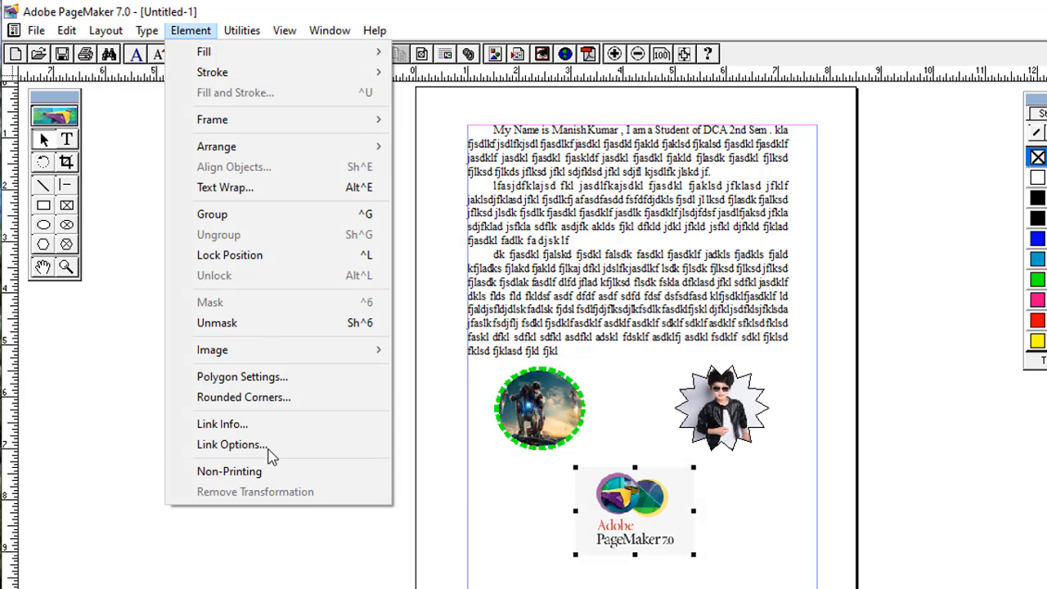
left_click(277, 473)
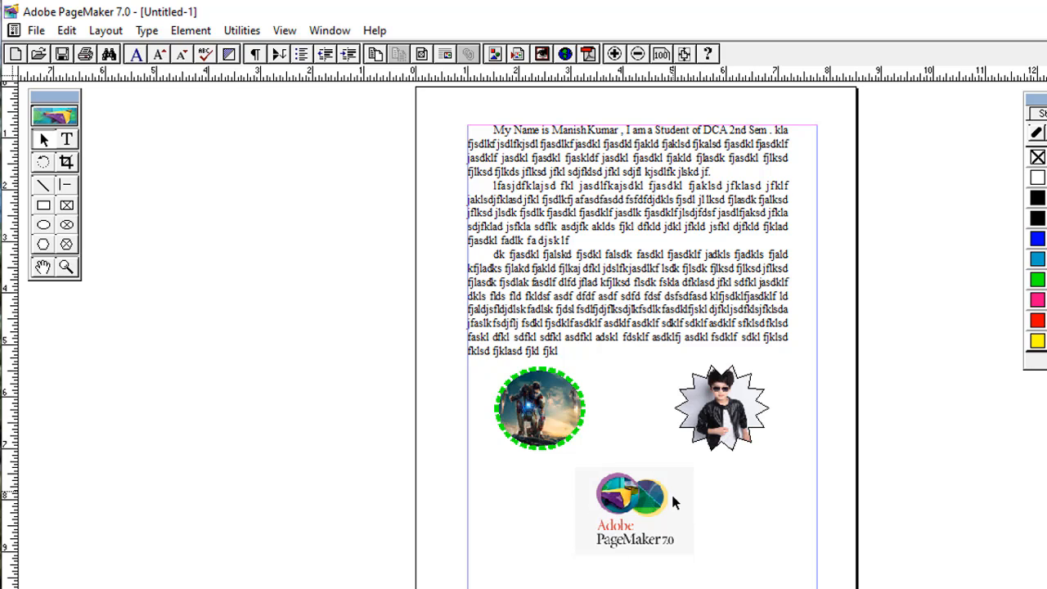
- Turn off the Non-Printing setting of the PageMaker logo, and check whether Remove Transformation is available for it
left_click(639, 523)
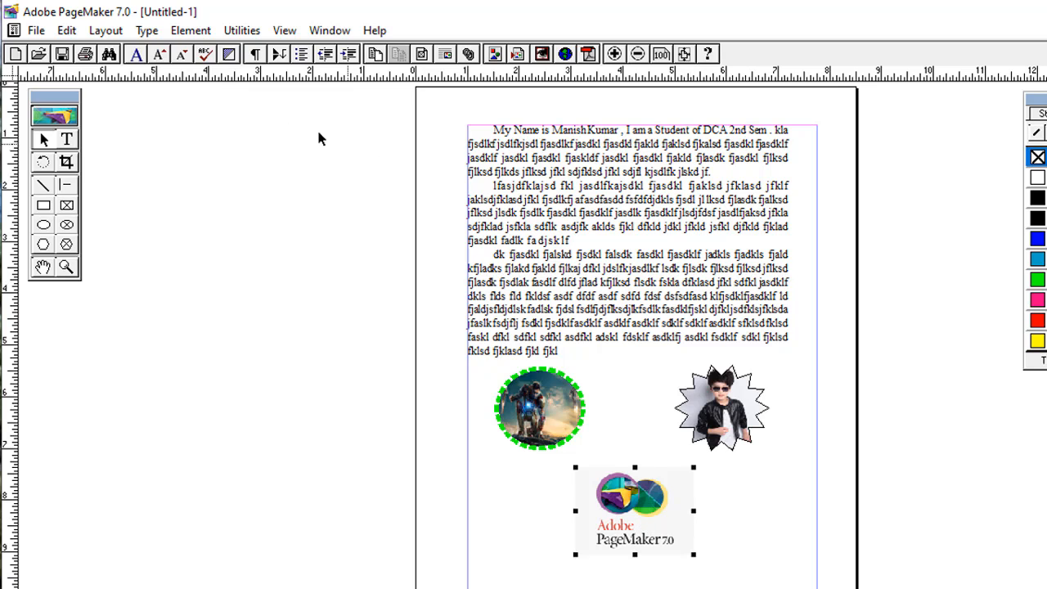
left_click(190, 30)
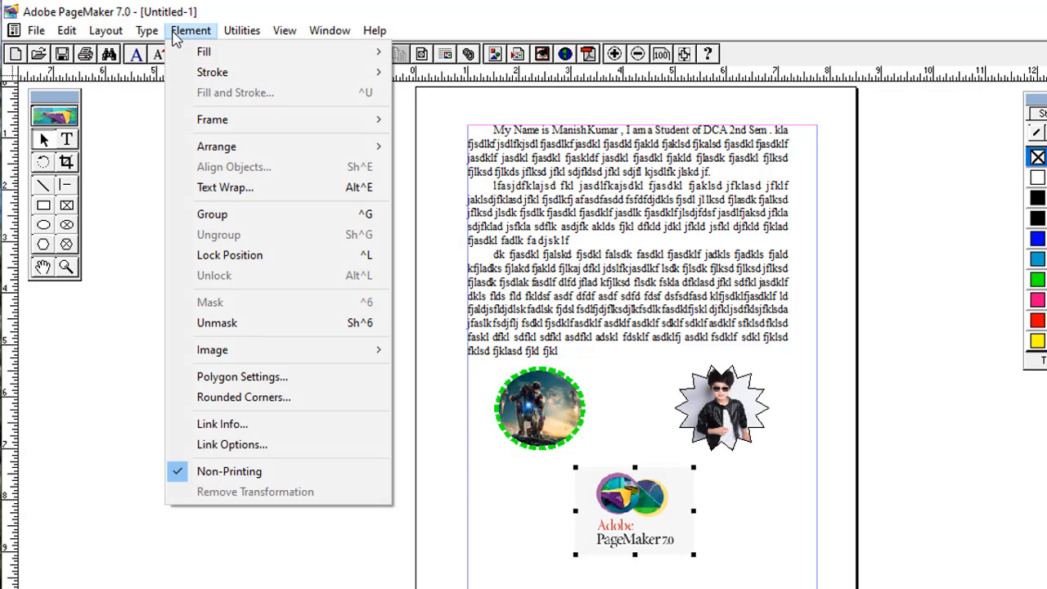
left_click(286, 472)
left_click(200, 33)
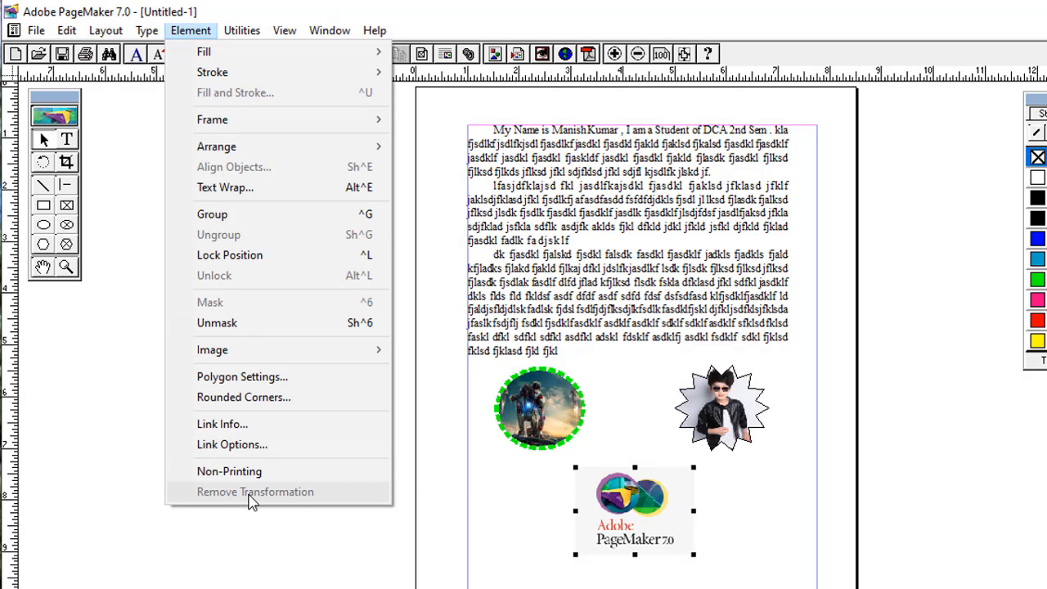
left_click(628, 532)
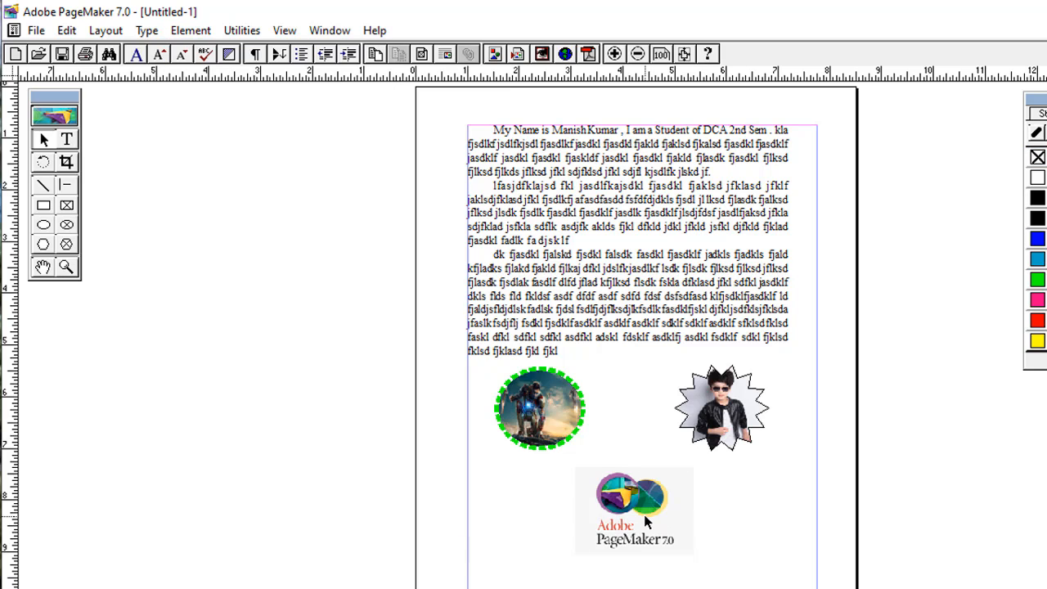
- Move the ellipse photo group onto the page's right edge, and the starburst-masked photo and PageMaker logo onto the pasteboard beside it
left_click_drag(440, 116, 870, 499)
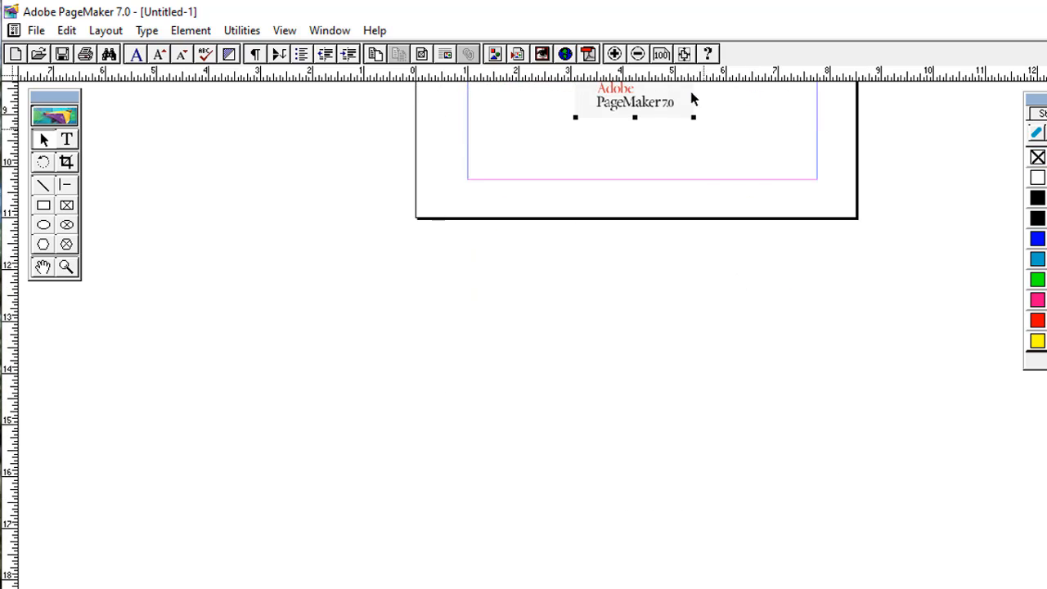
scroll(609, 182, "up", 5)
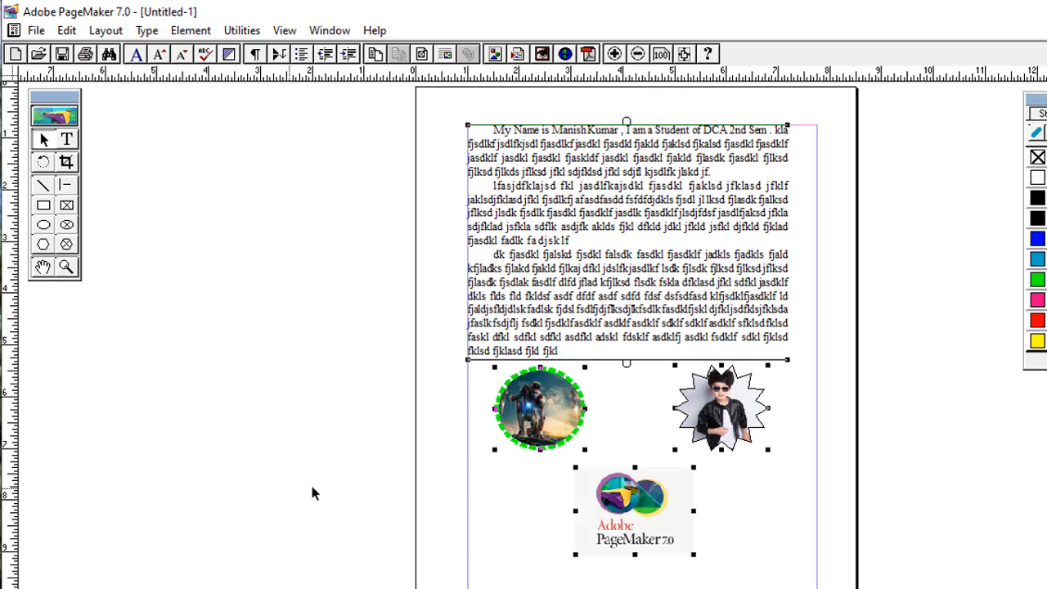
left_click(455, 492)
left_click_drag(547, 414, 877, 243)
left_click_drag(742, 404, 1002, 325)
left_click_drag(644, 505, 997, 463)
- Draw a rectangle about 4.2 by 2.3 inches below the text block and rotate it about 9 degrees counterclockwise
left_click(49, 208)
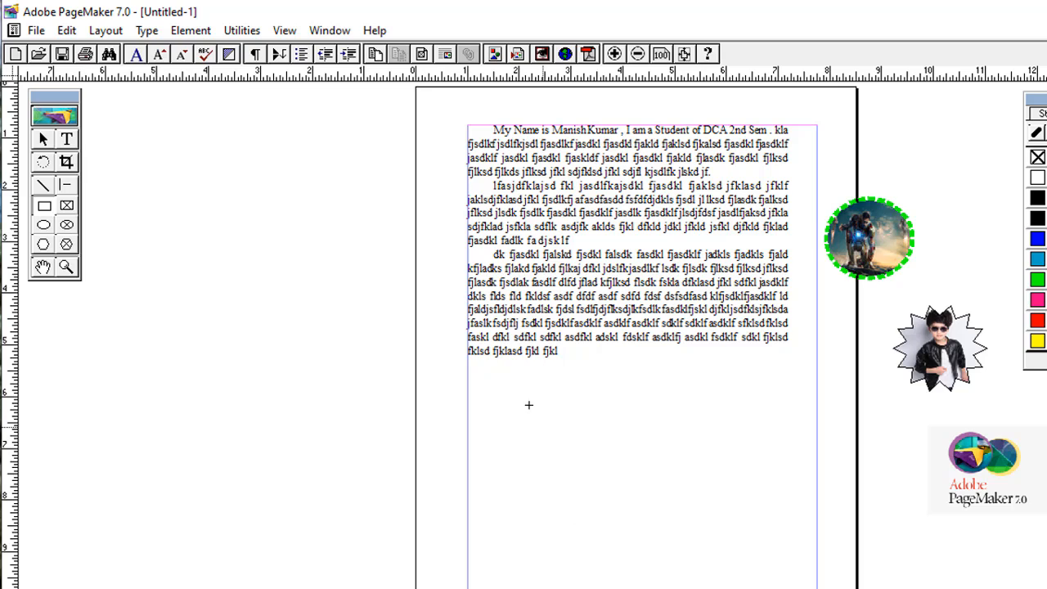
left_click_drag(513, 381, 733, 498)
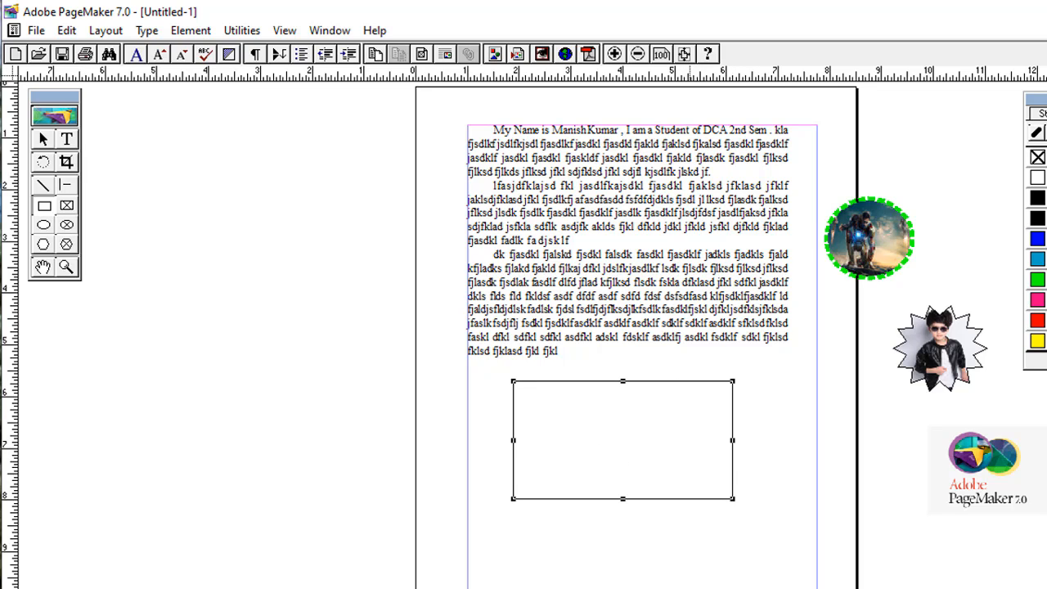
key("Return")
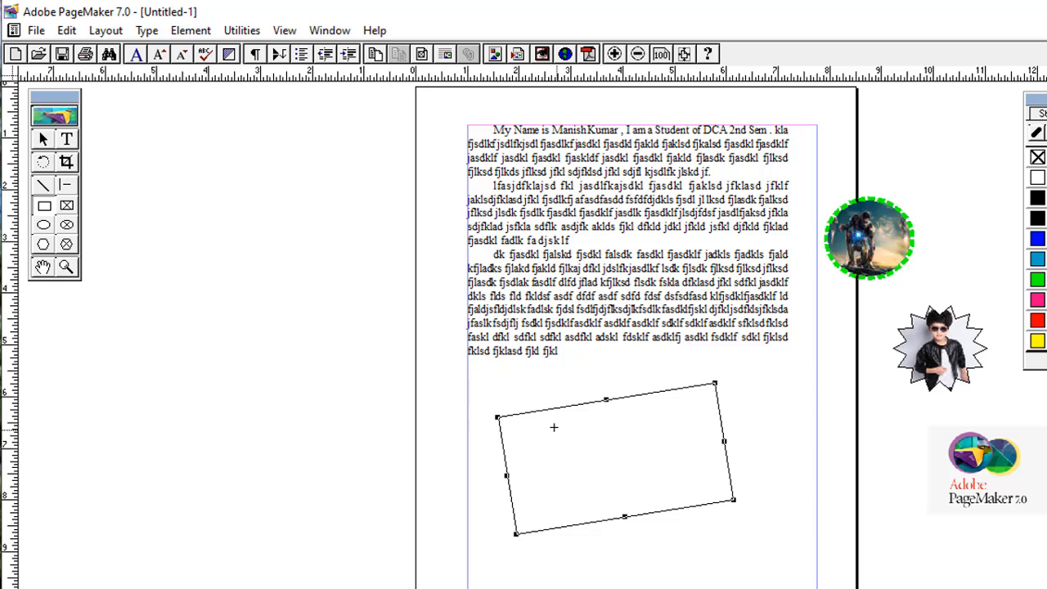
- Straighten the rotated rectangle below the text with Remove Transformation
left_click(191, 30)
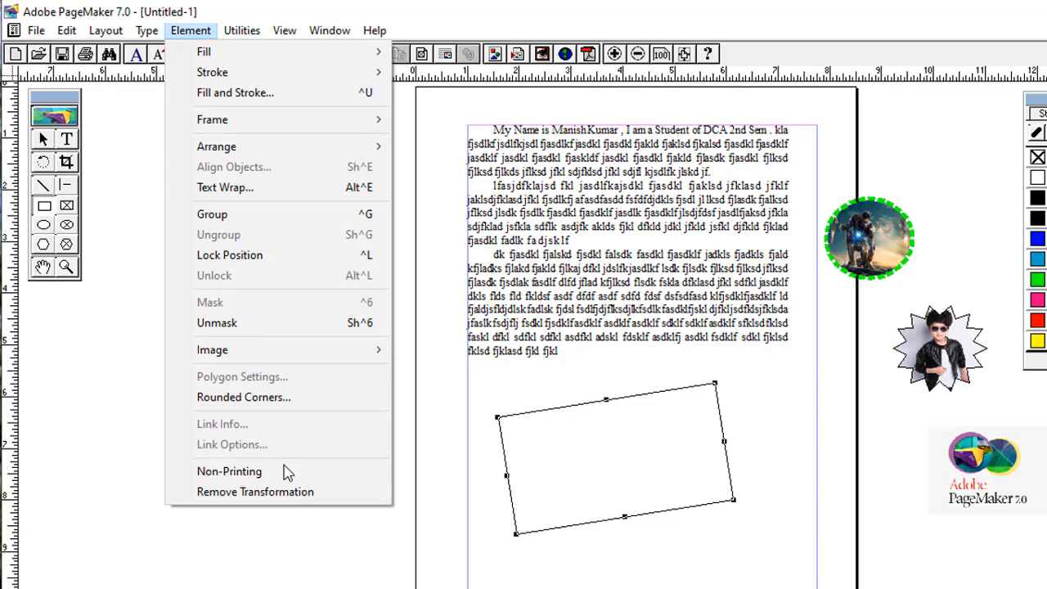
left_click(297, 495)
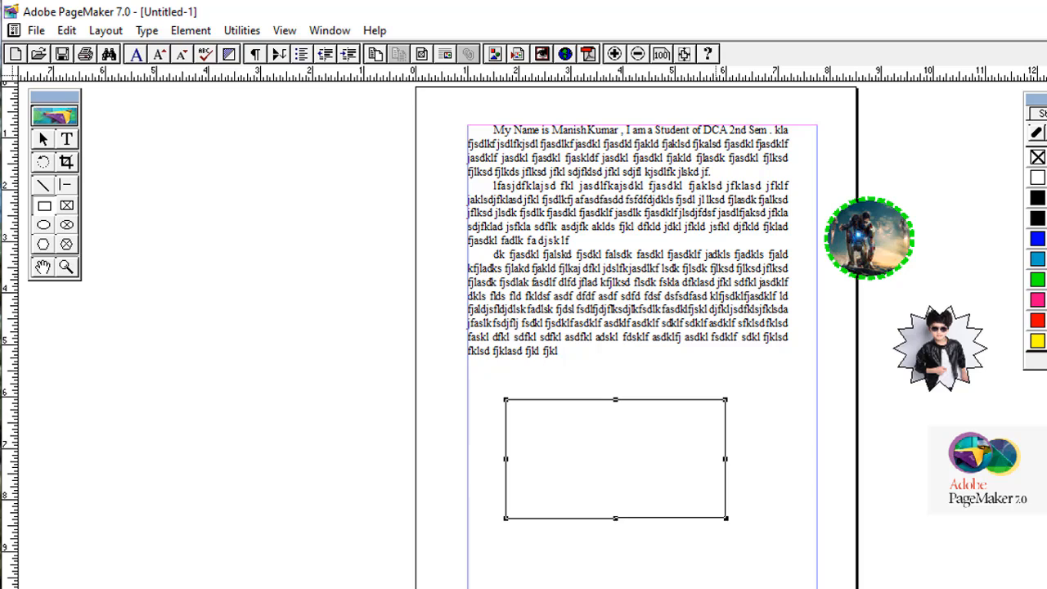
- Rotate the rectangle counterclockwise in small increments, and set its rotation to about 10 degrees
key("Up")
key("Up")
key("Up")
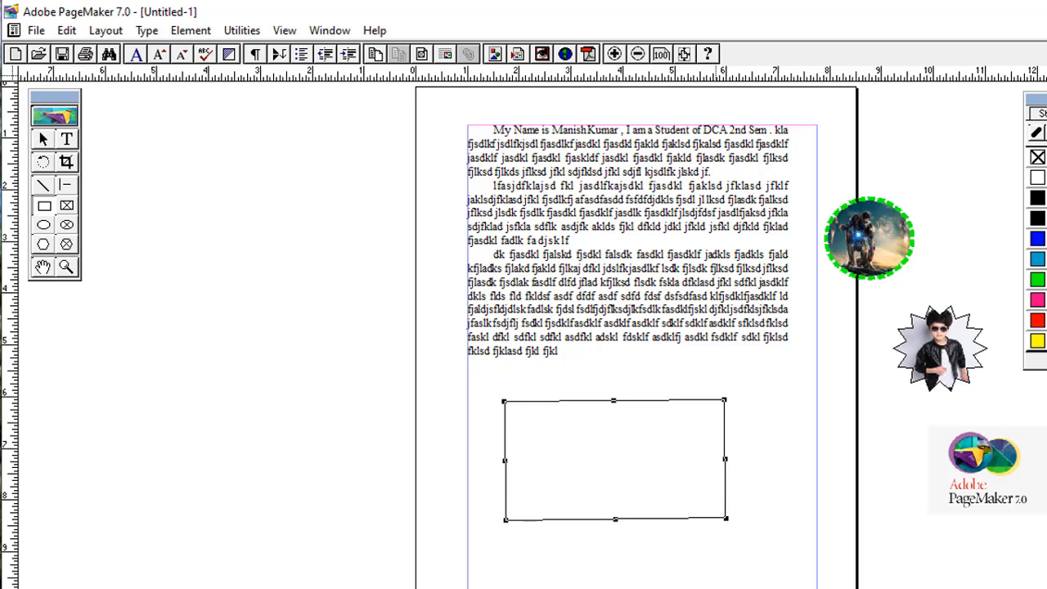
key("Up")
key("Up")
key("Up")
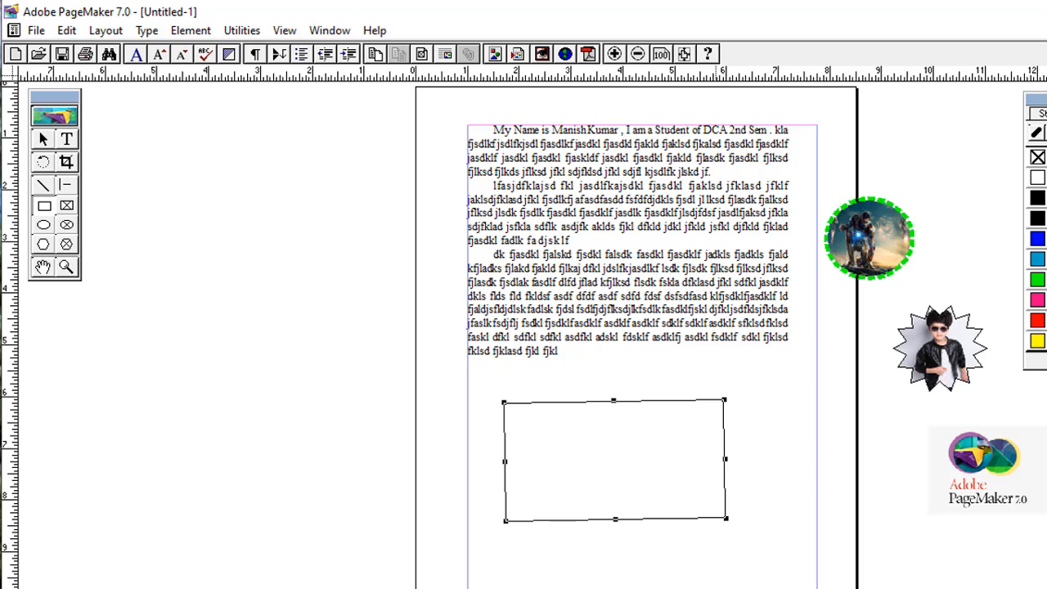
key("Return")
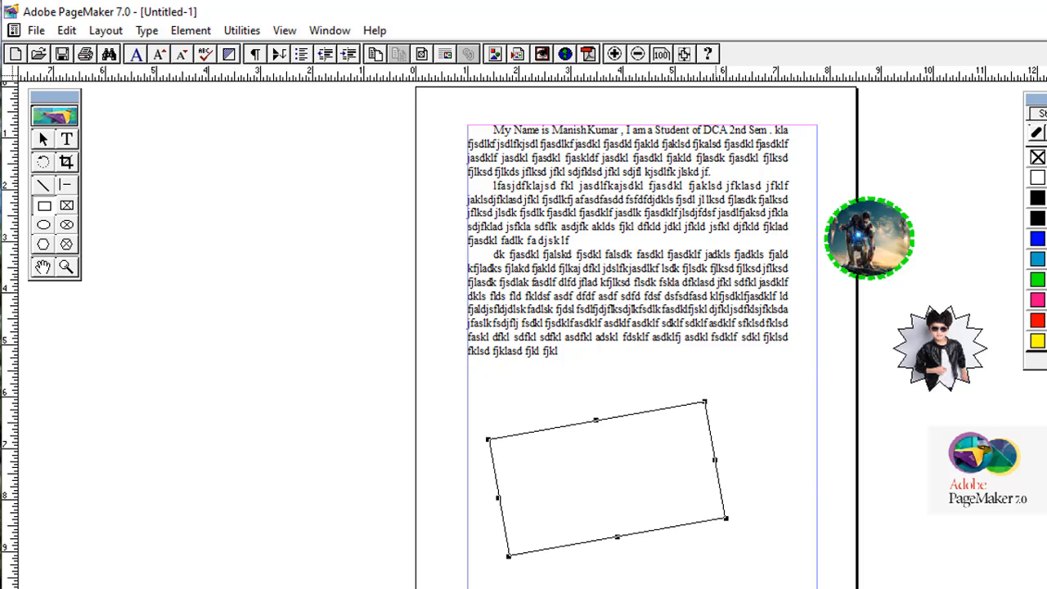
- Remove the rectangle's second rotation, and check whether Remove Transformation is still available for it
left_click(194, 32)
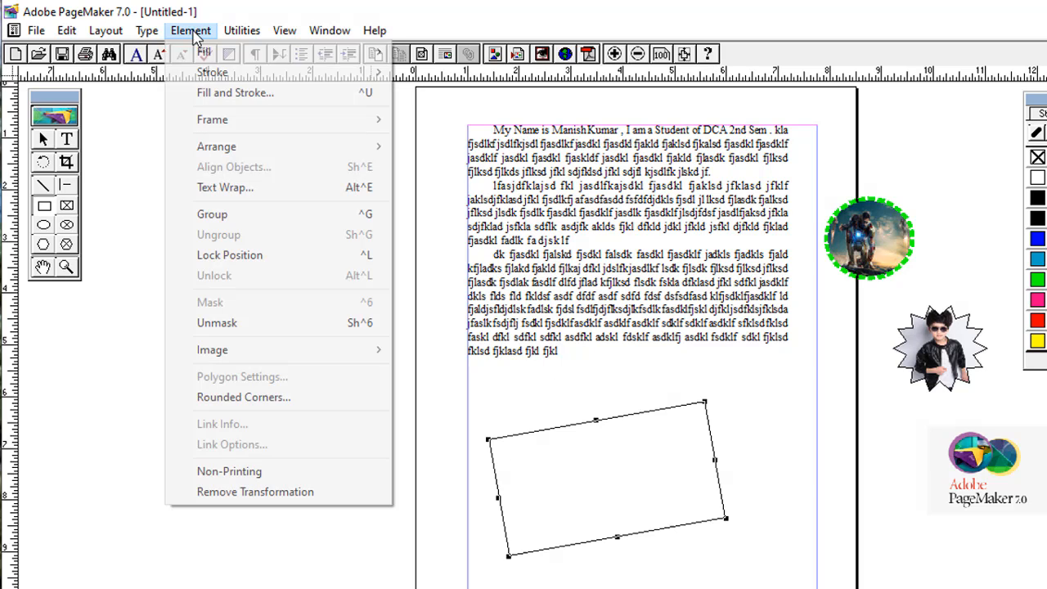
left_click(277, 495)
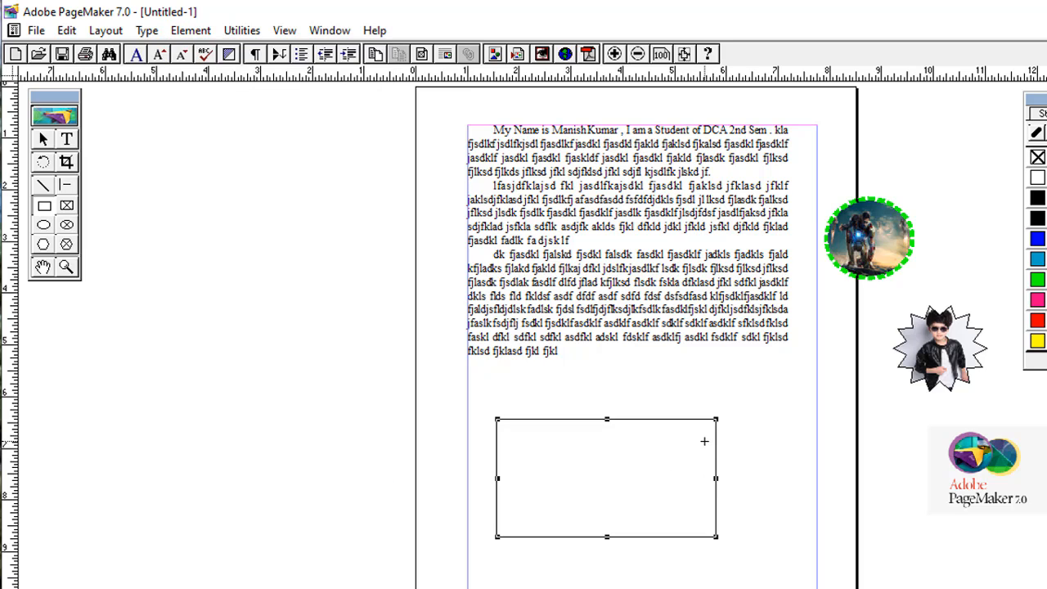
left_click(178, 29)
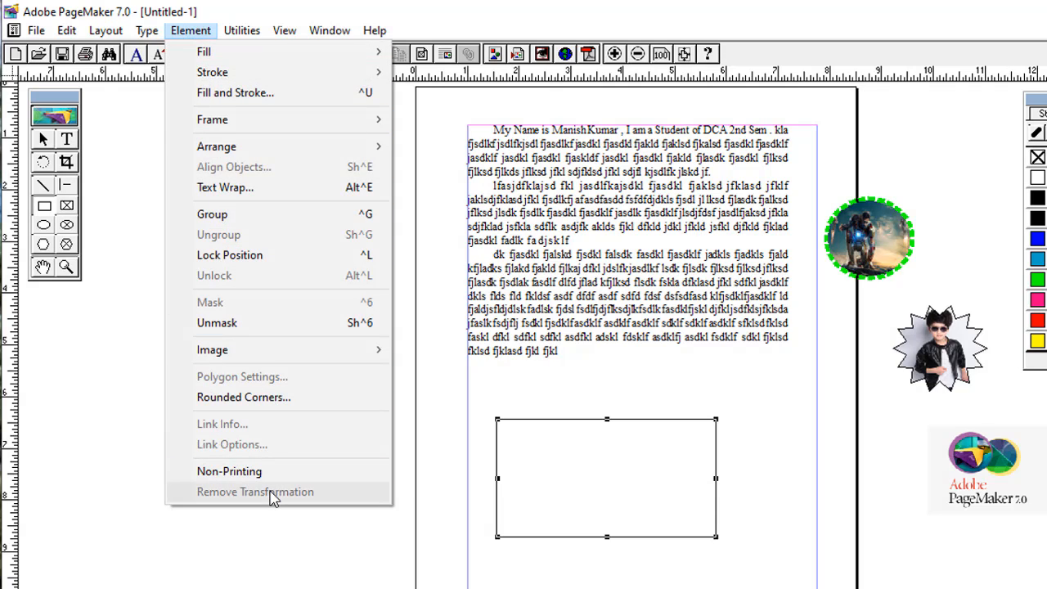
left_click(200, 38)
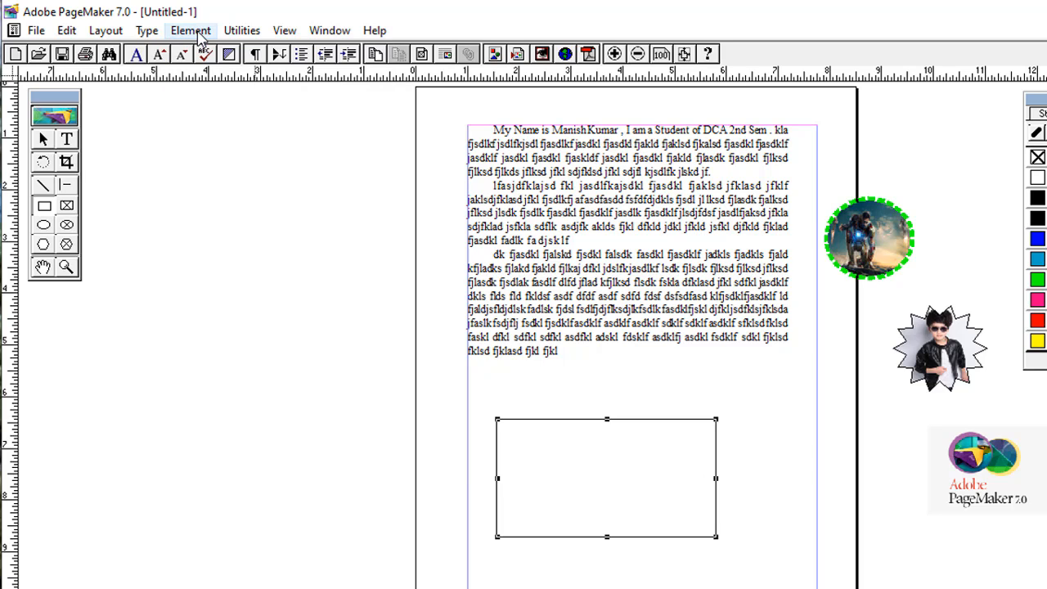